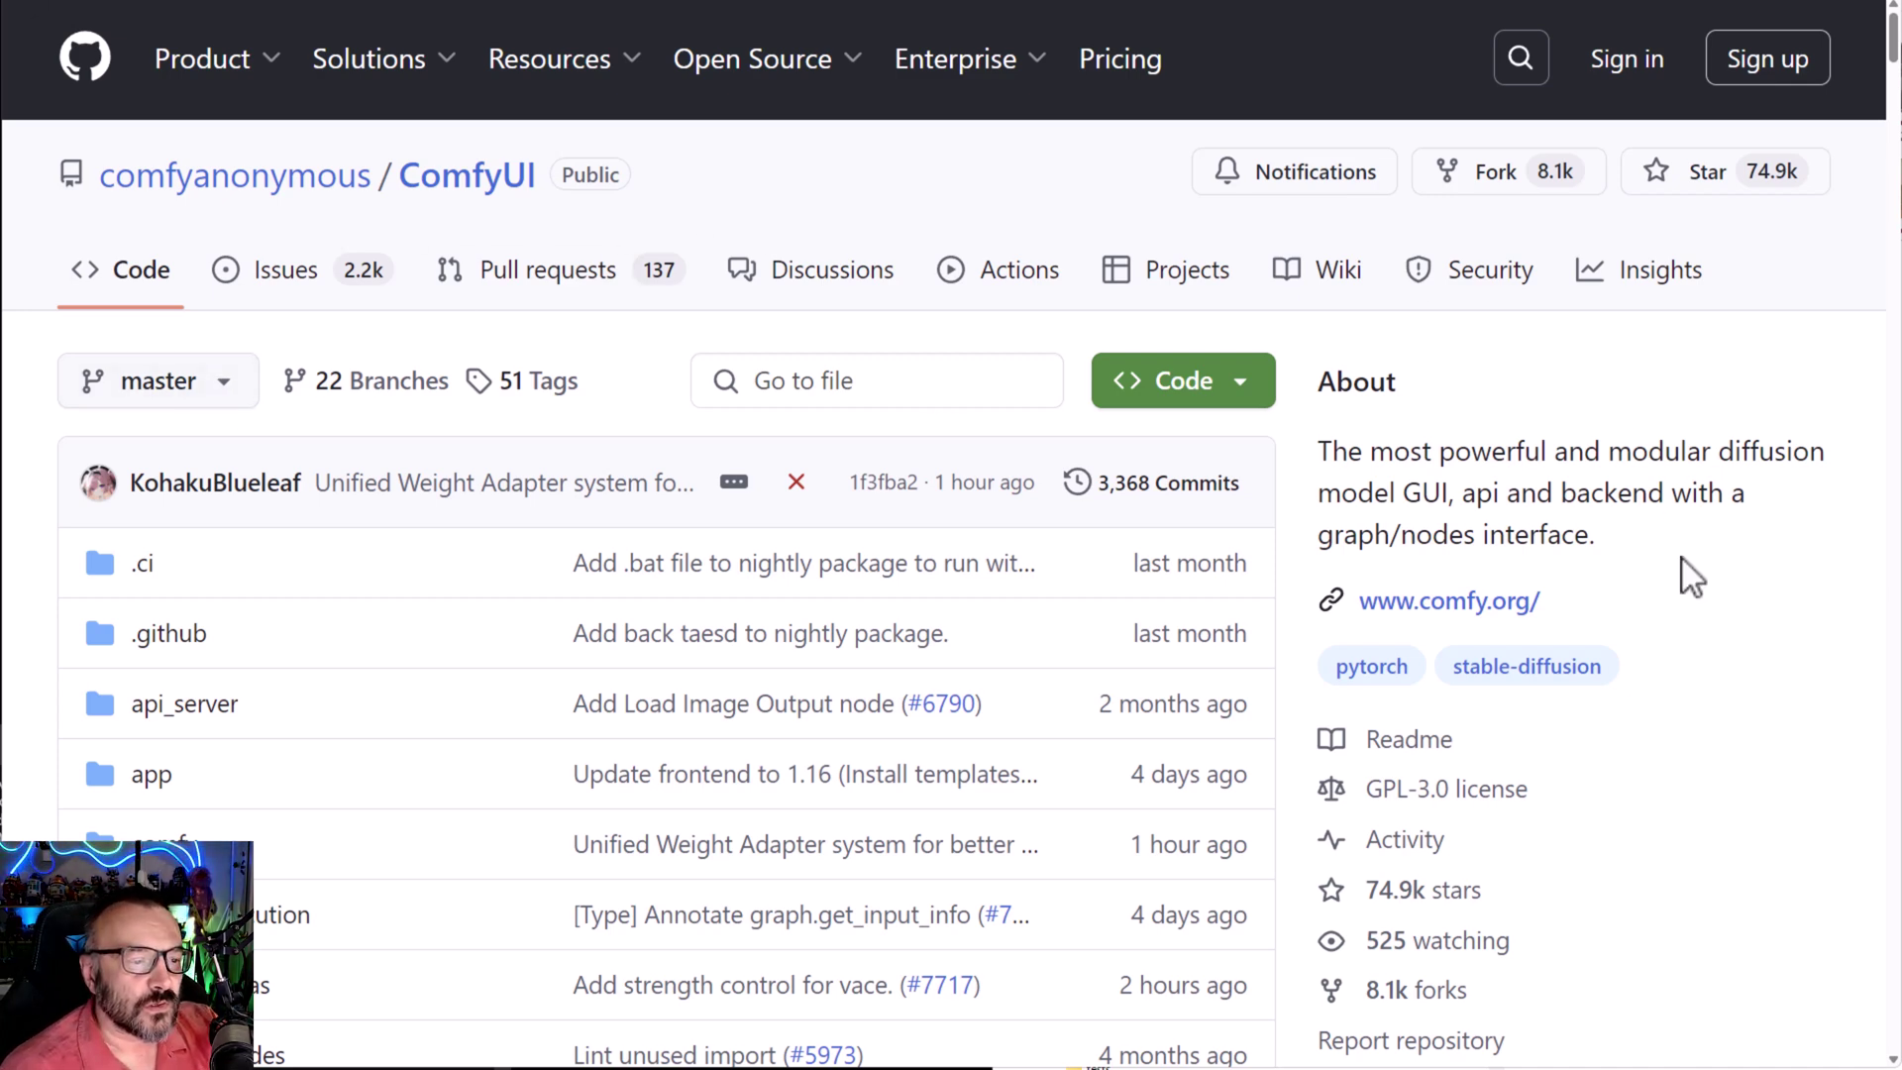
- Examine the lllyasviel FramePack repository's README, covering its overview, Windows installation and GUI sections
mouse_move(611, 59)
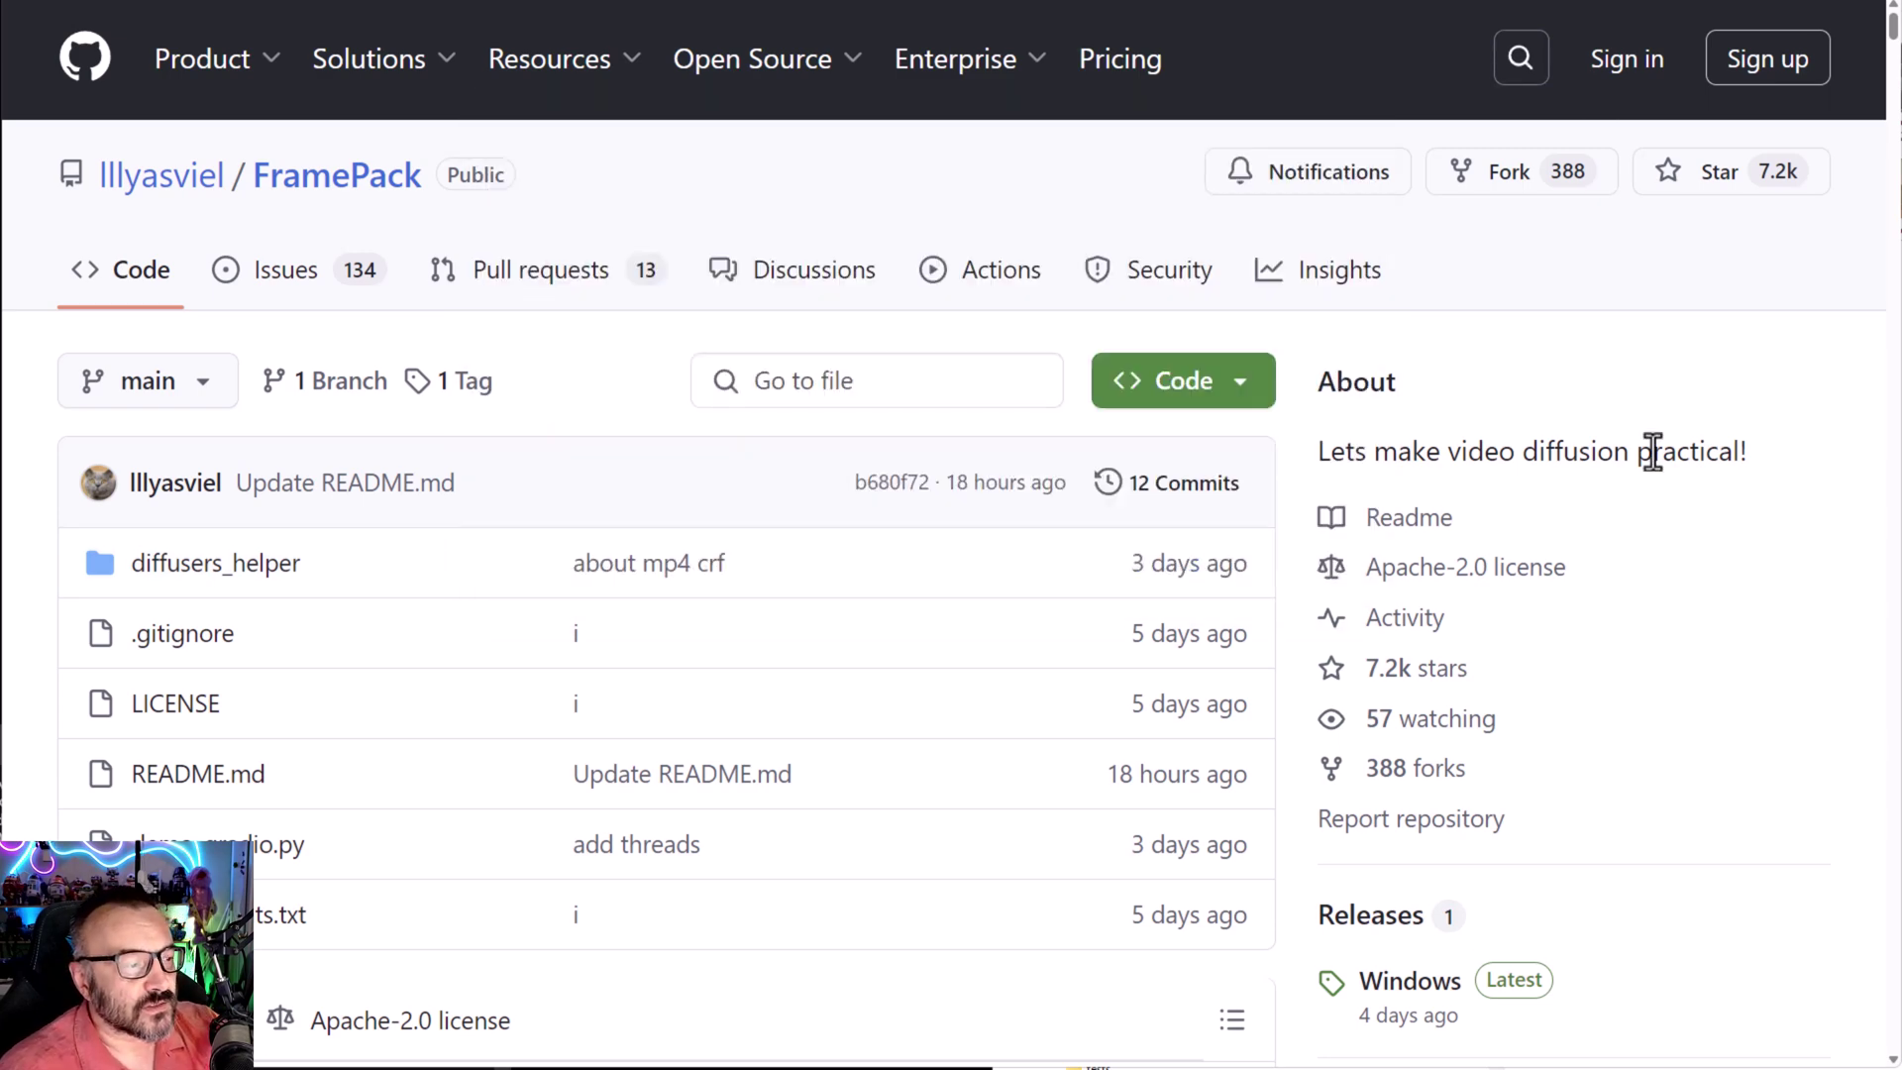
scroll(1639, 583, "down", 8)
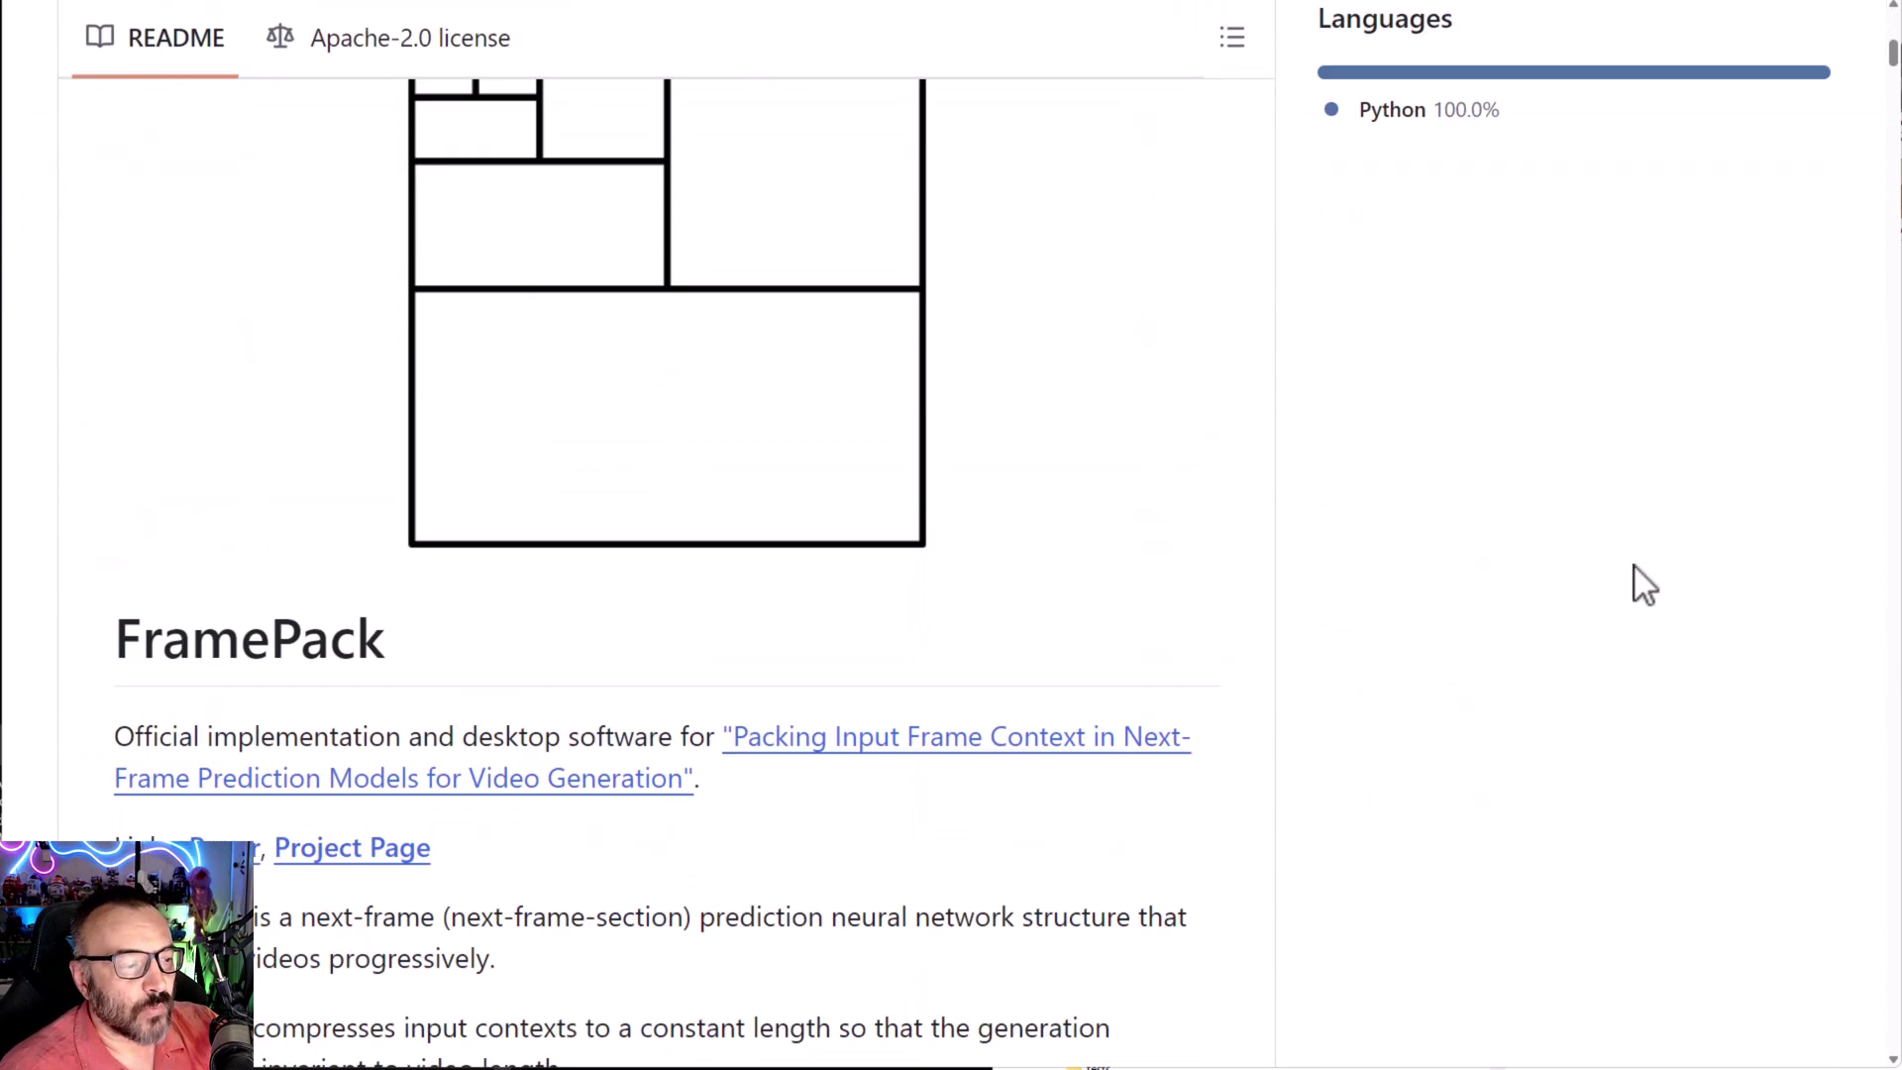
scroll(1107, 342, "up", 2)
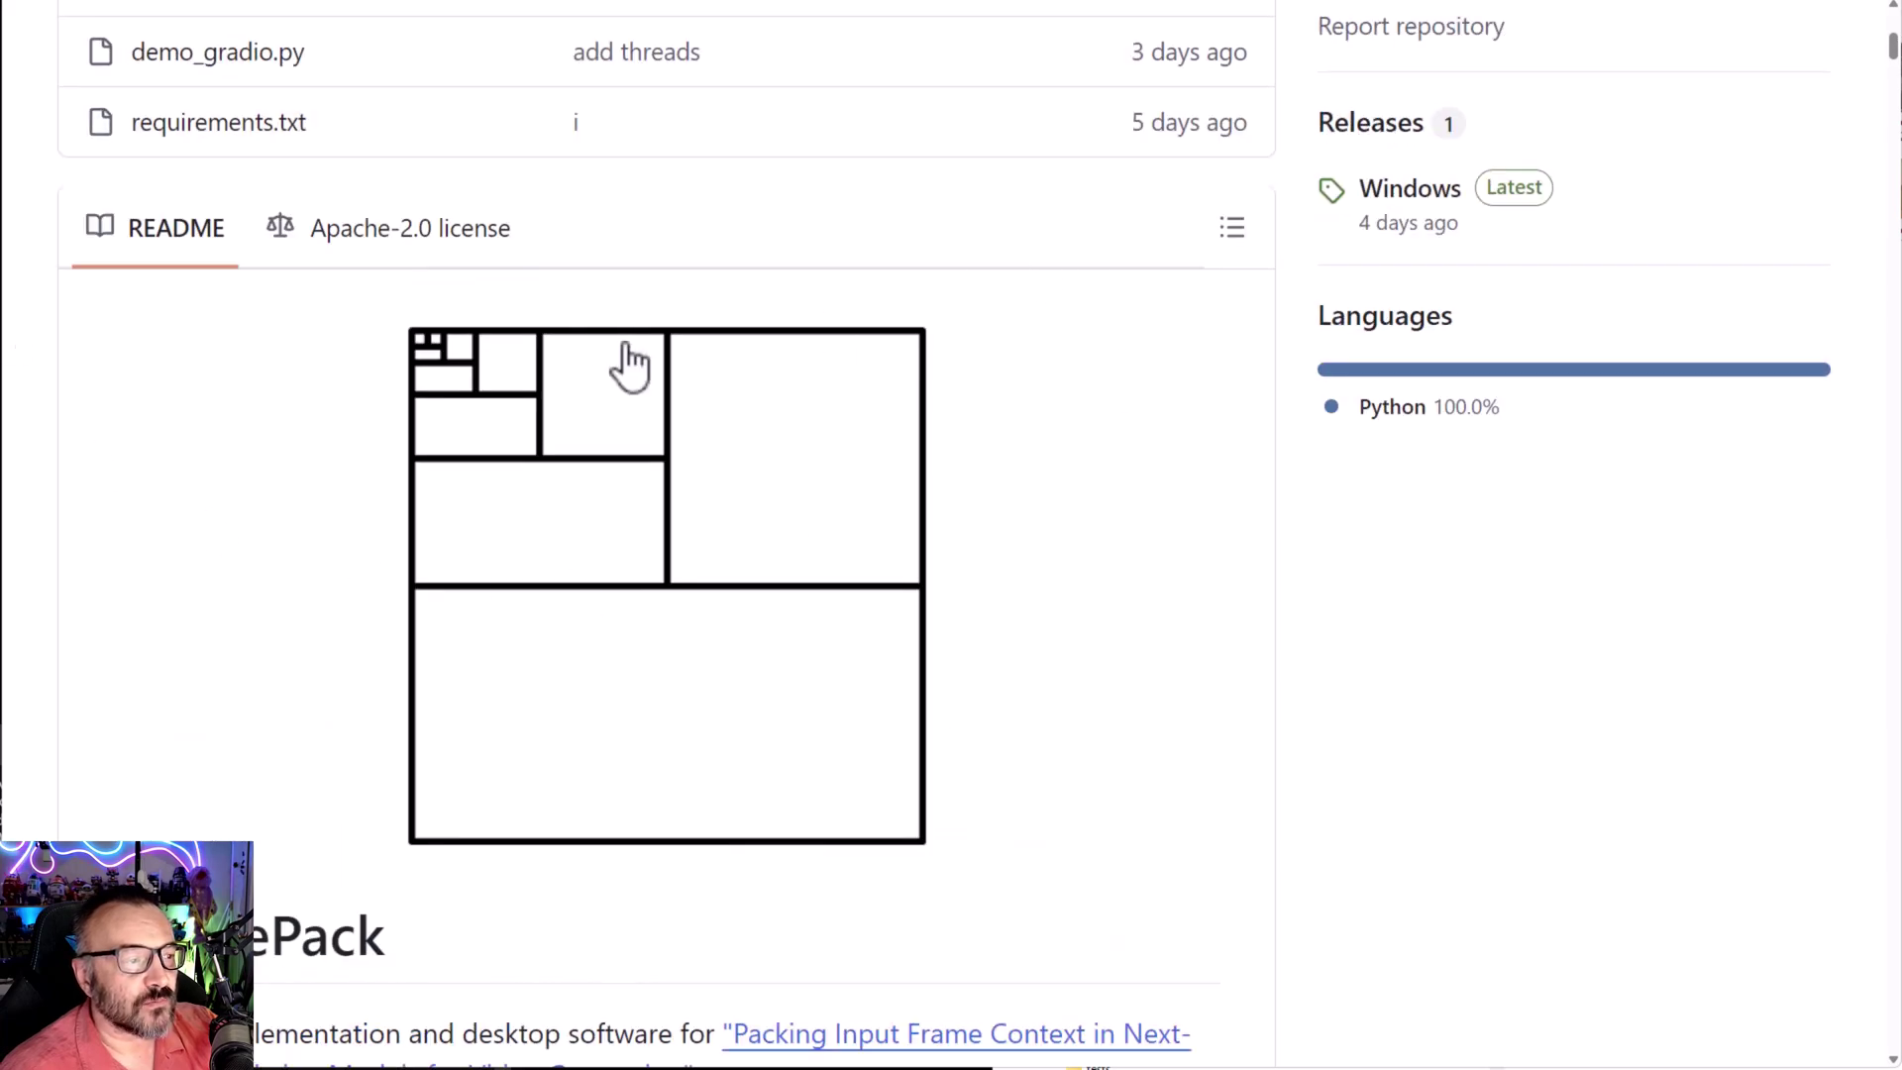
scroll(1222, 569, "down", 5)
scroll(743, 683, "down", 8)
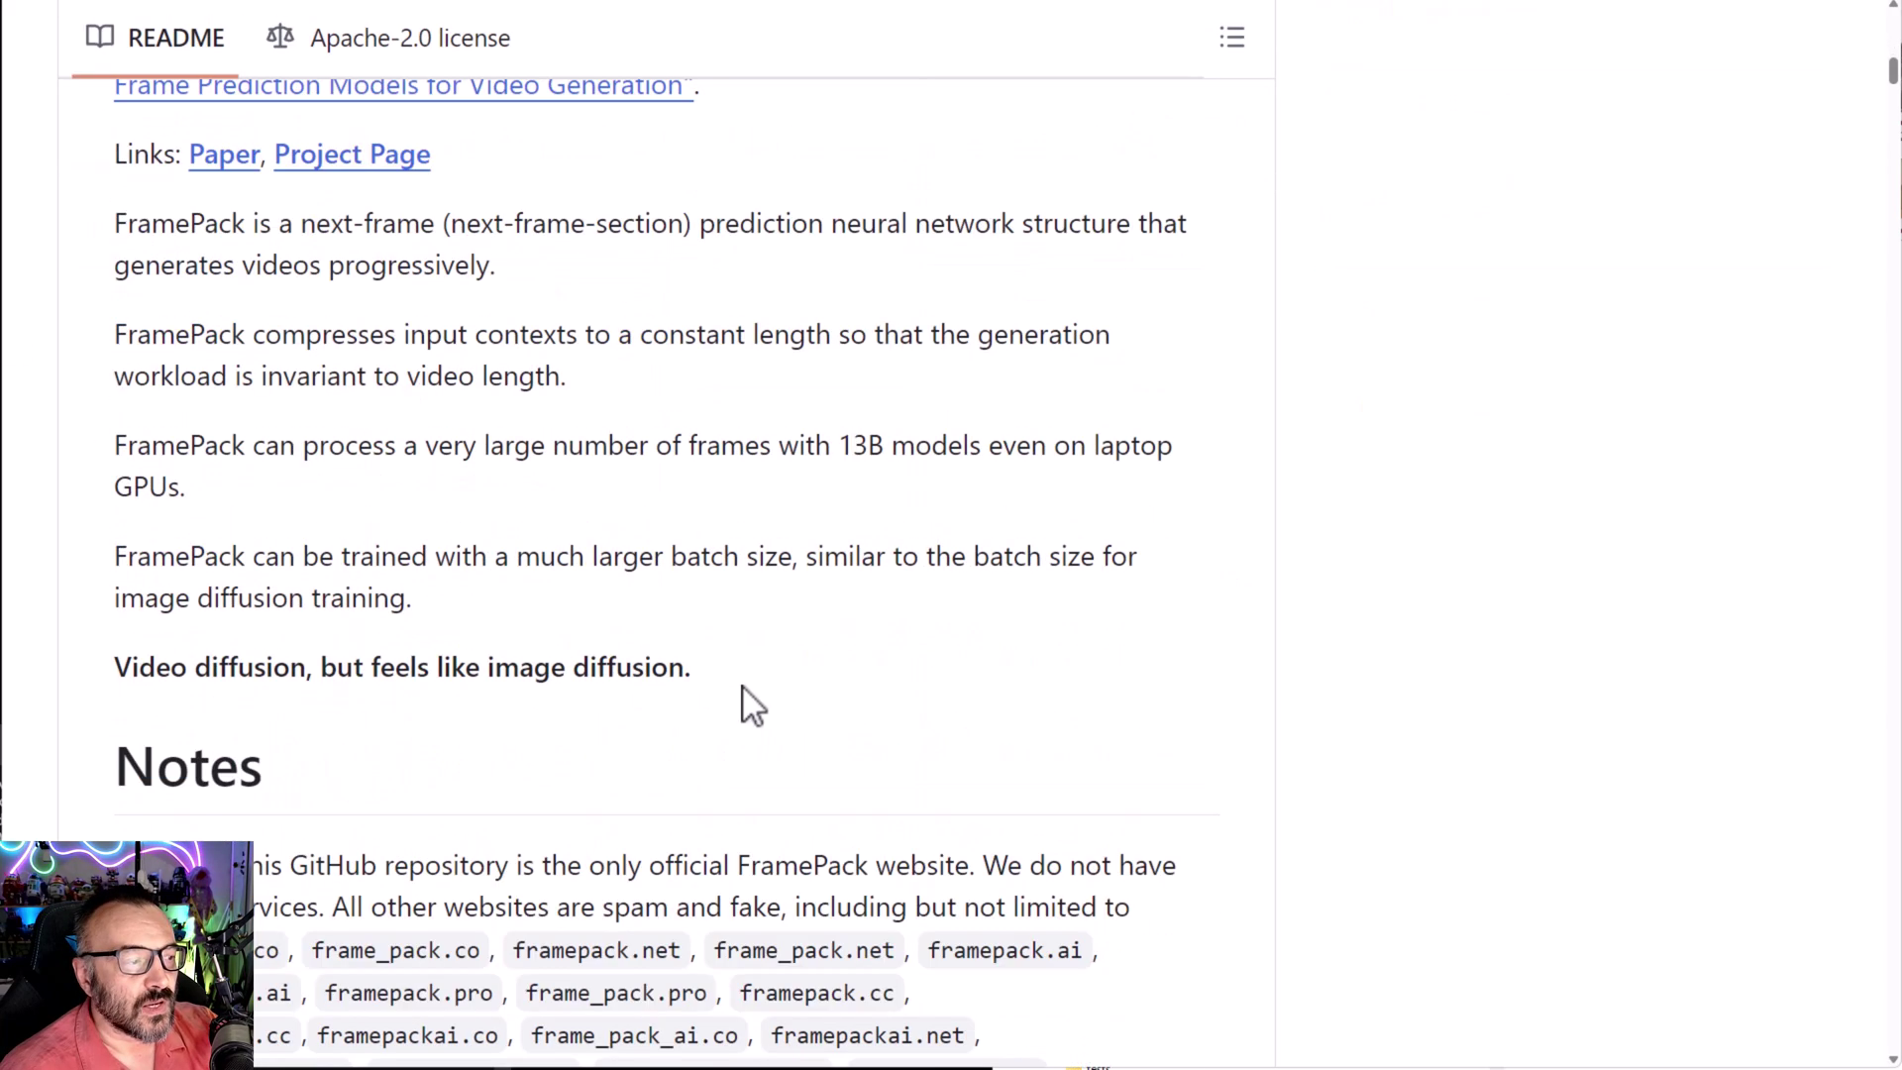
scroll(449, 495, "down", 12)
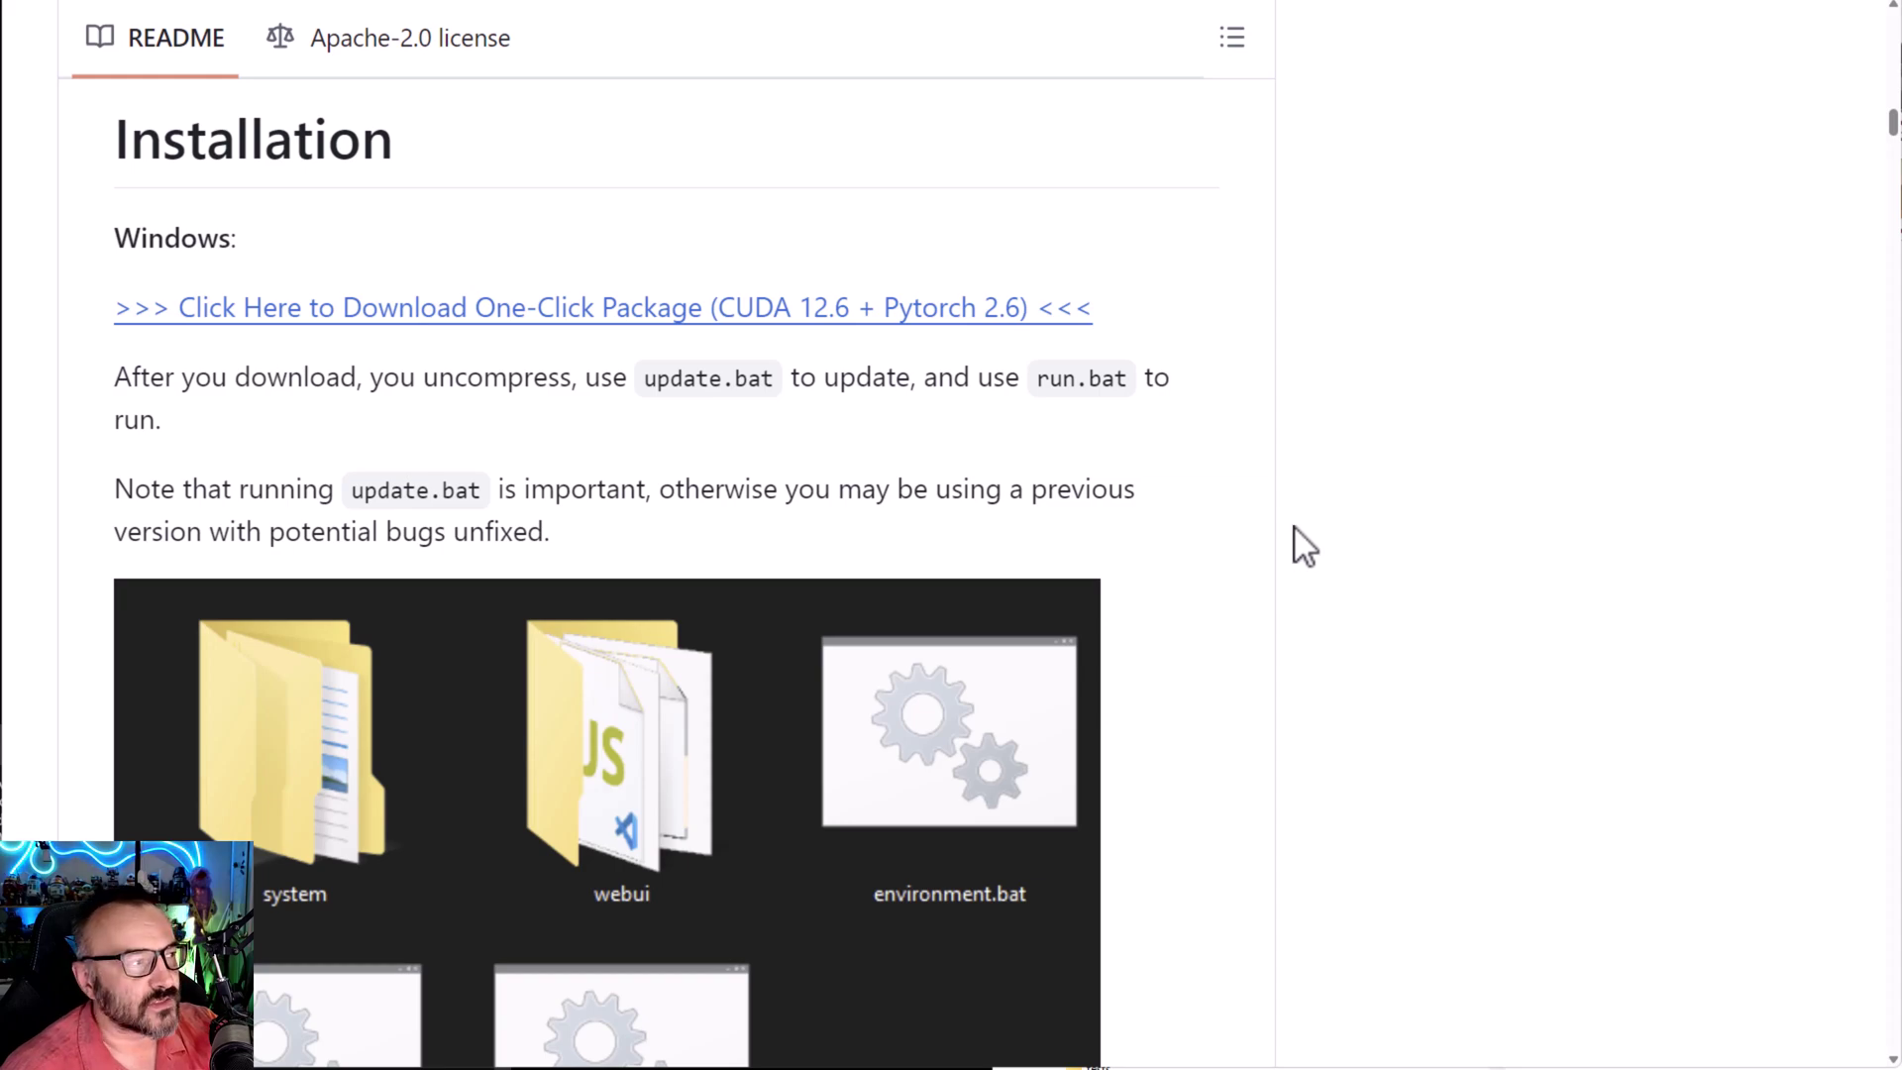
scroll(1288, 565, "down", 13)
scroll(1278, 604, "down", 8)
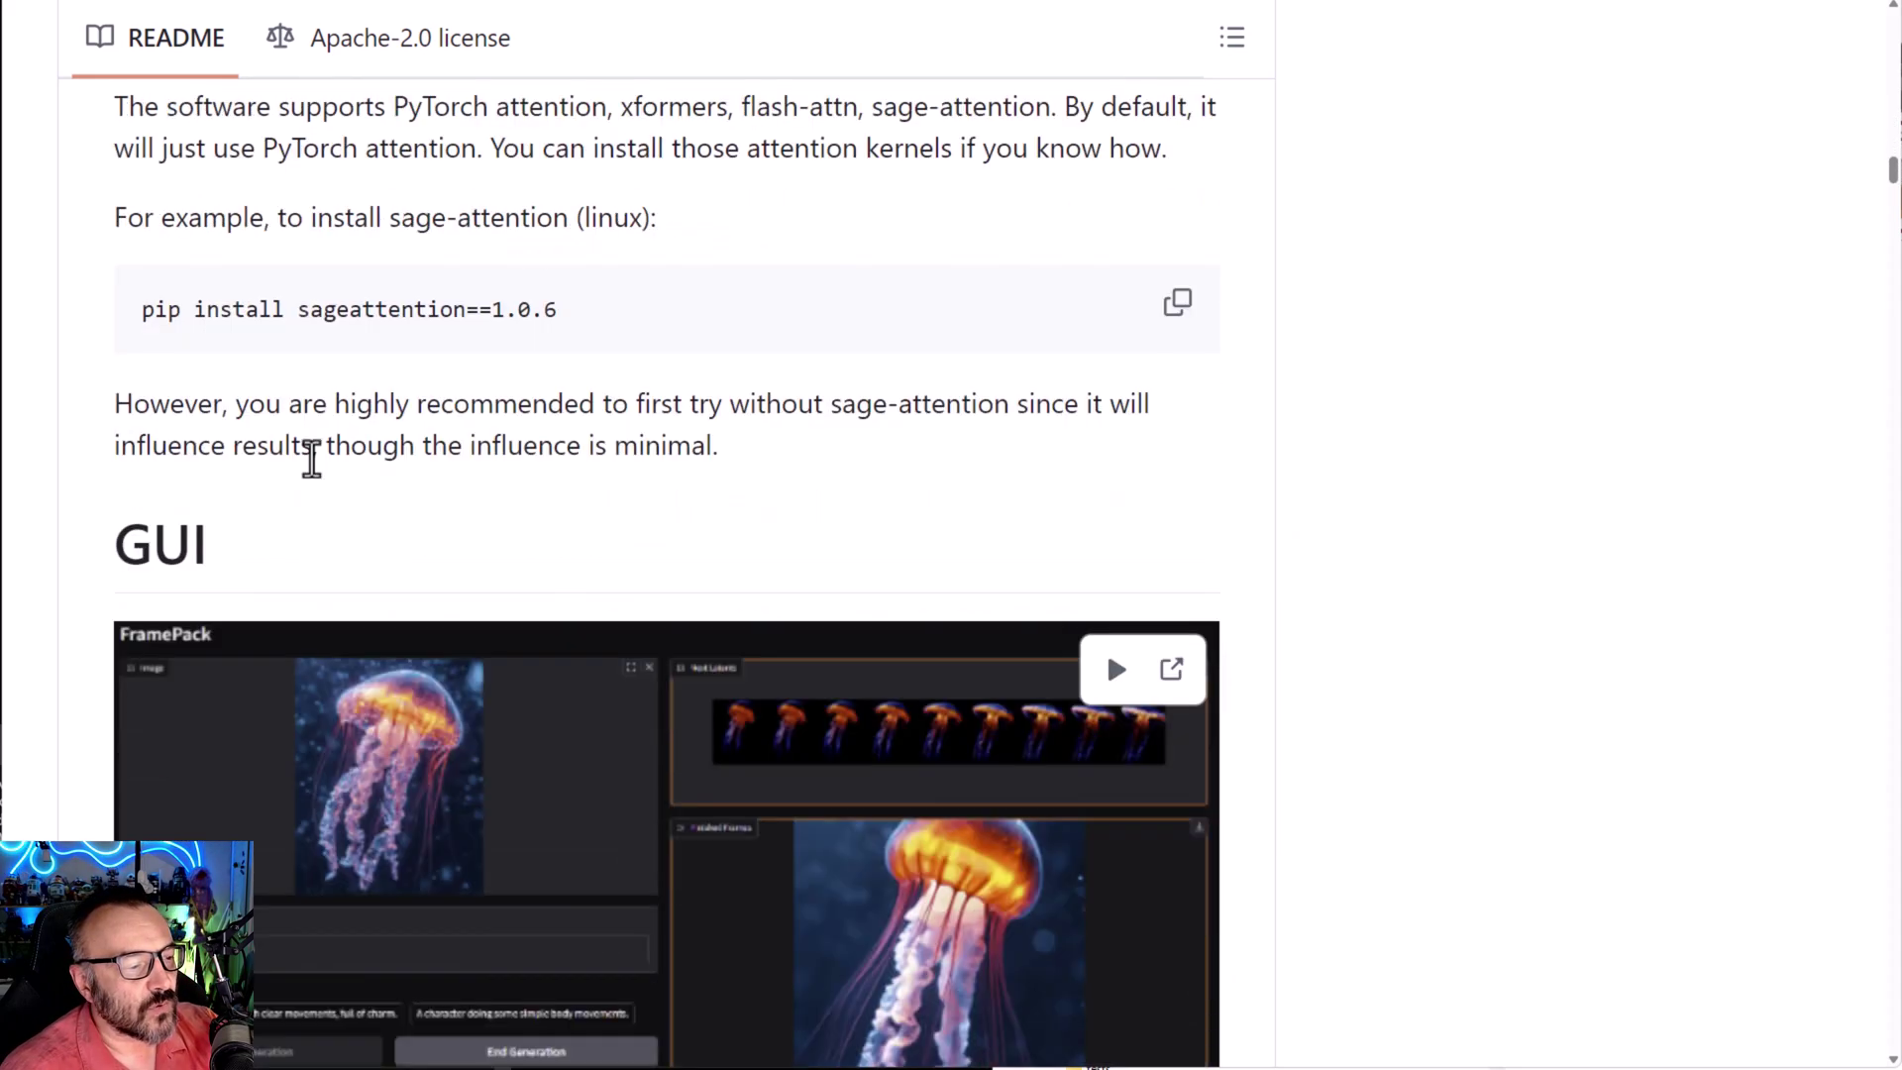
scroll(1327, 639, "down", 13)
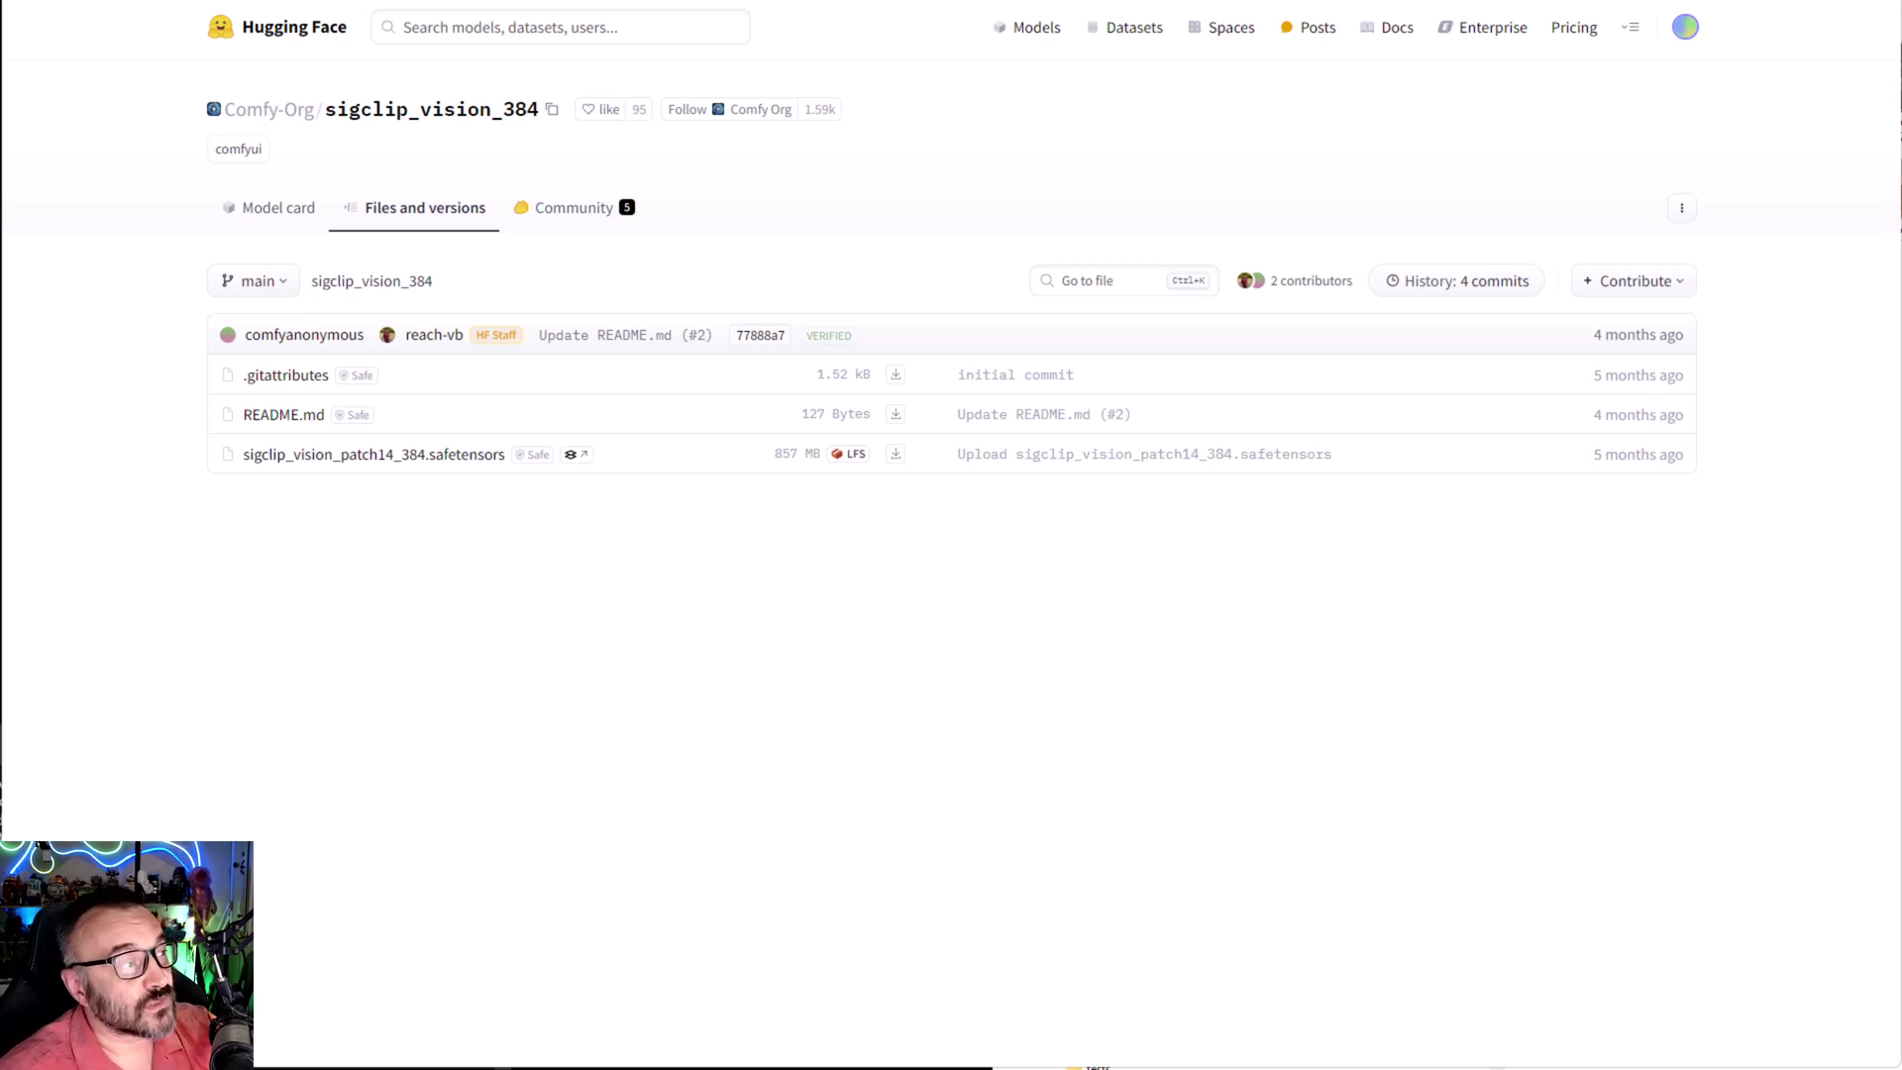
- Examine the file list and README of the kijai ComfyUI-FramePackWrapper repository
key("ctrl+Tab")
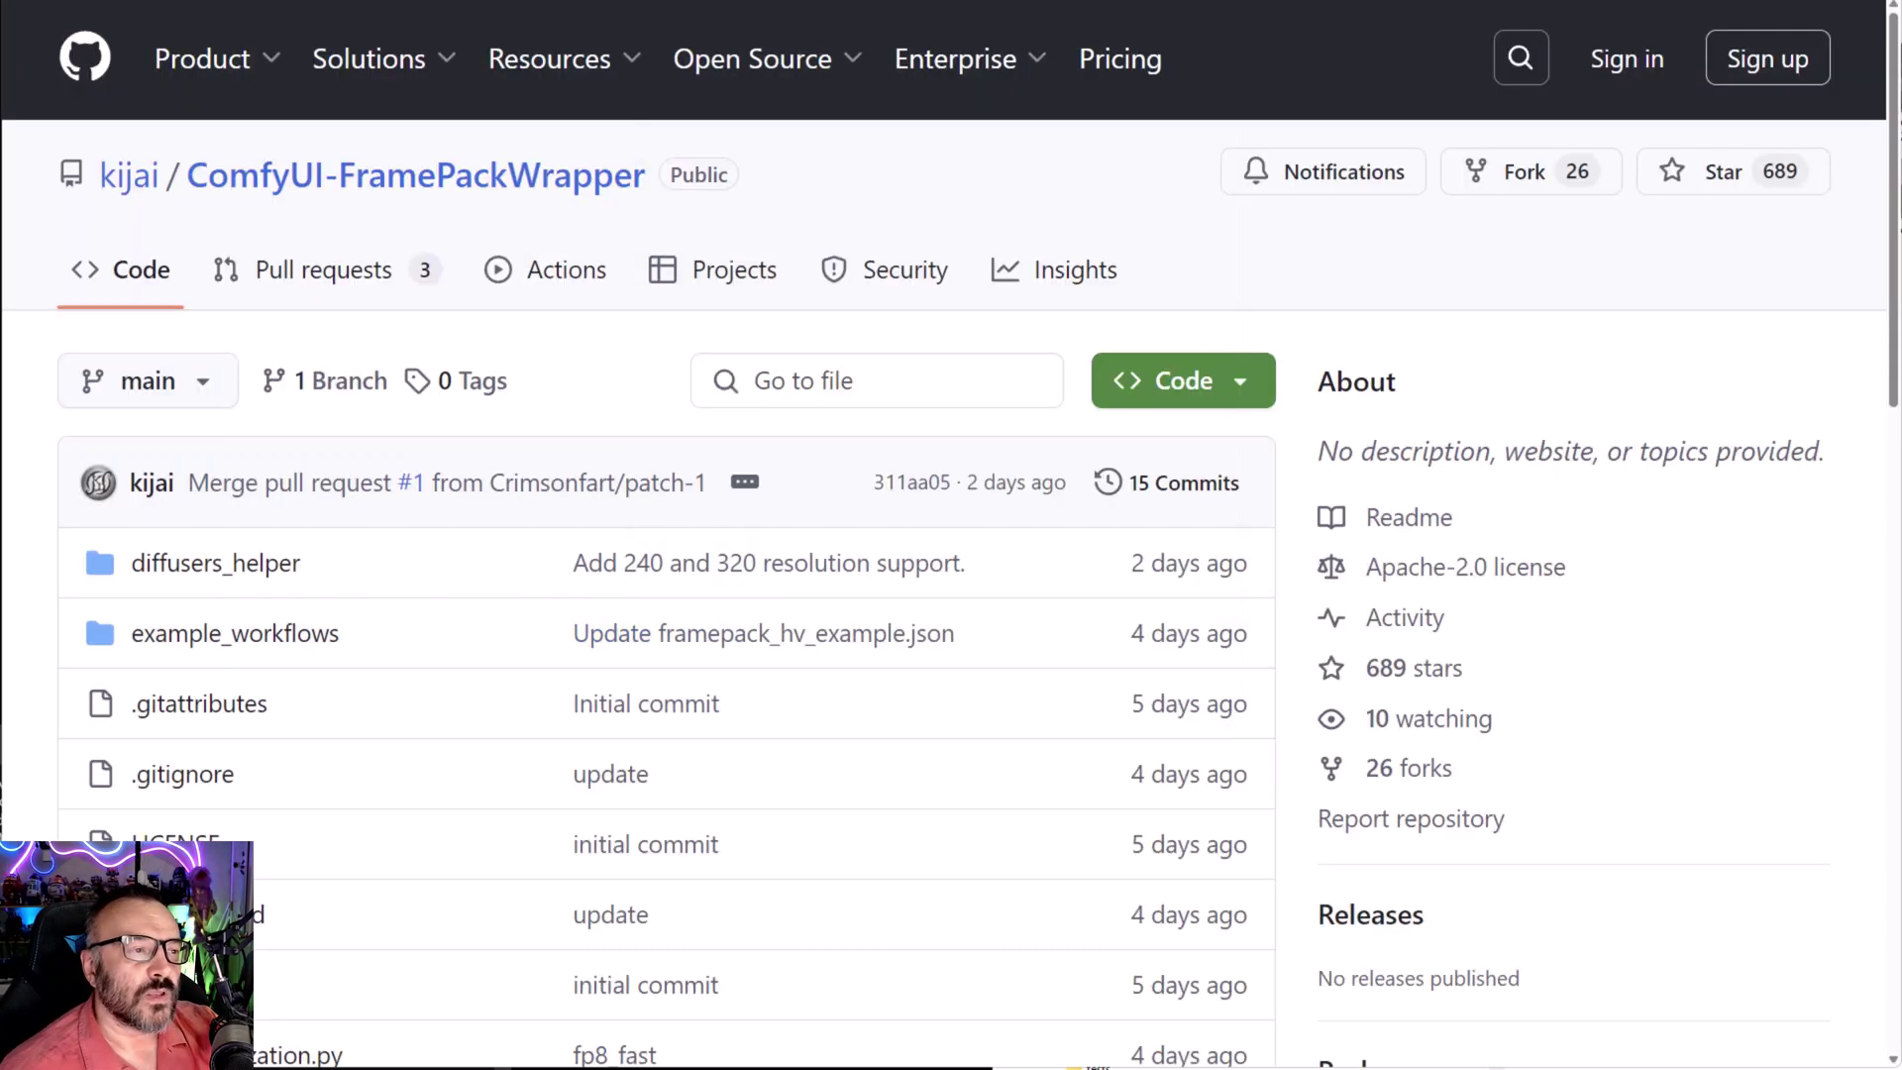
key("ctrl+Tab")
scroll(990, 559, "up", 8)
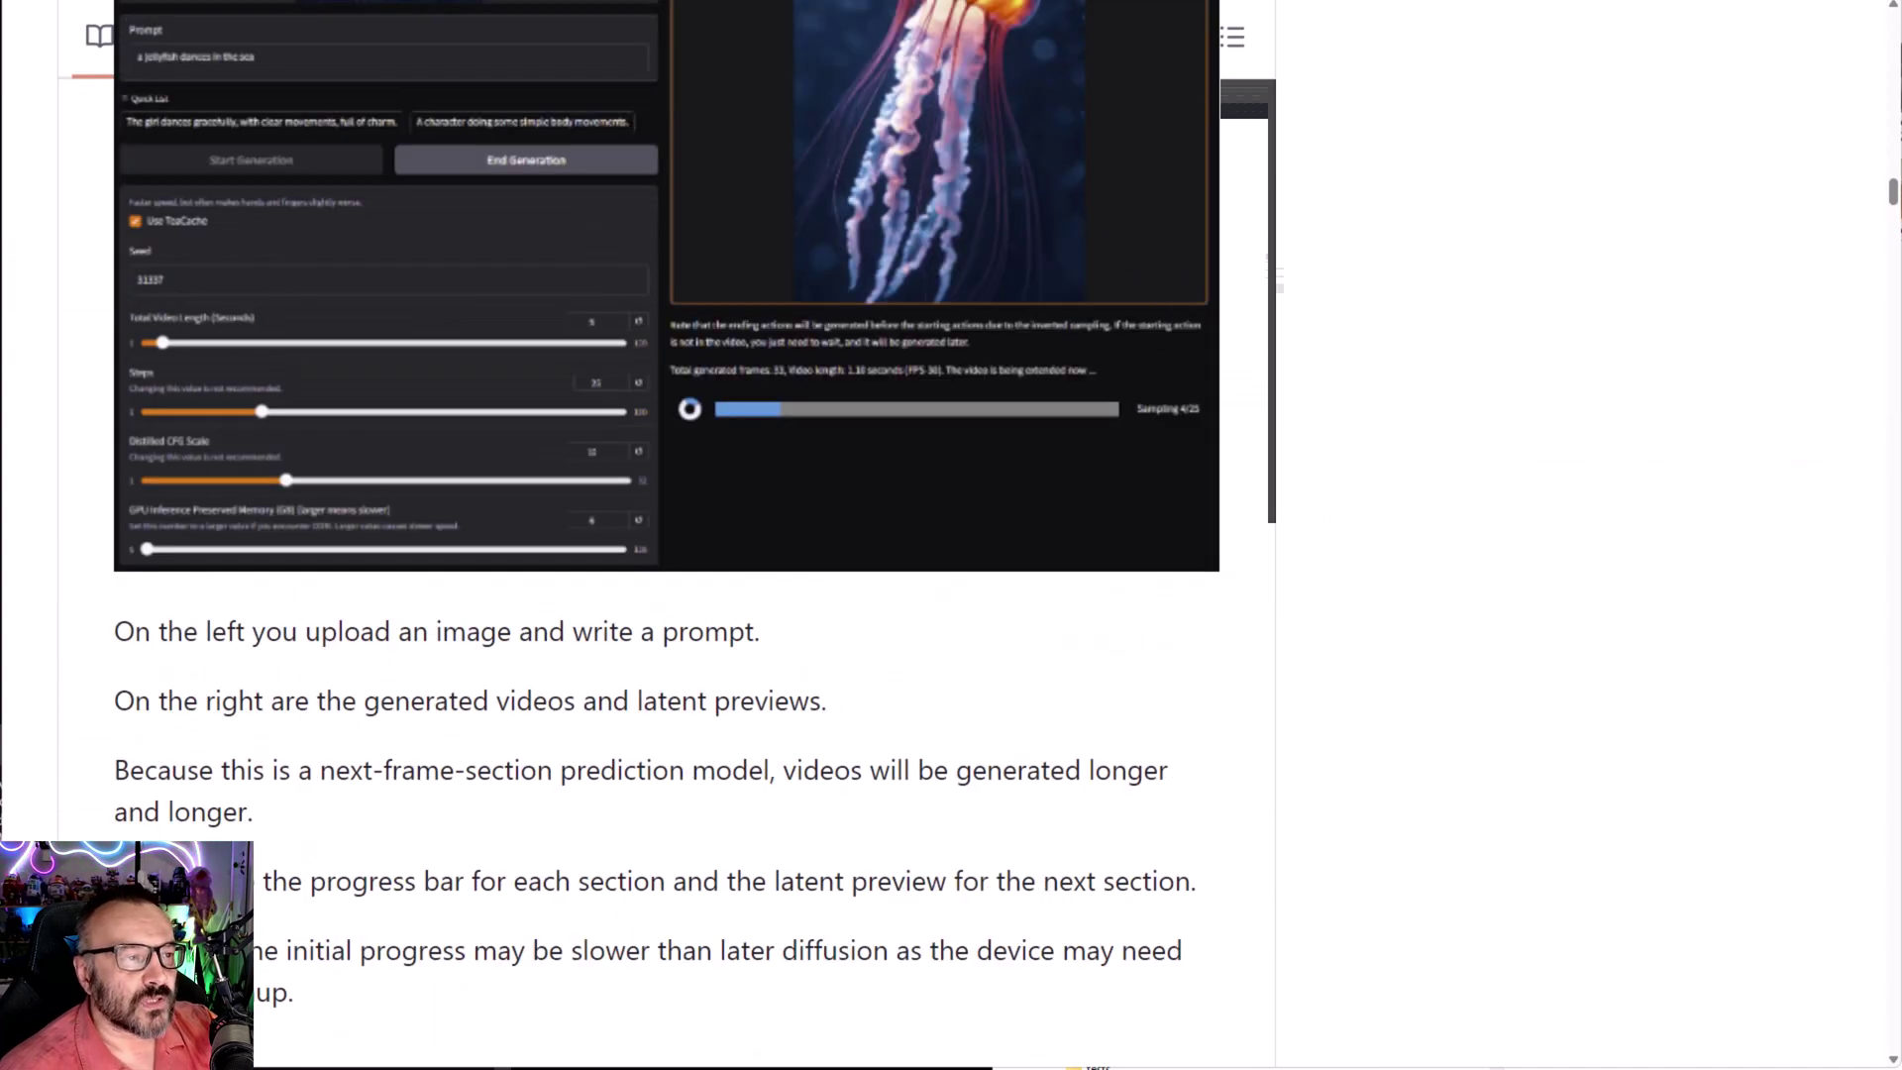
key("ctrl+shift+Tab")
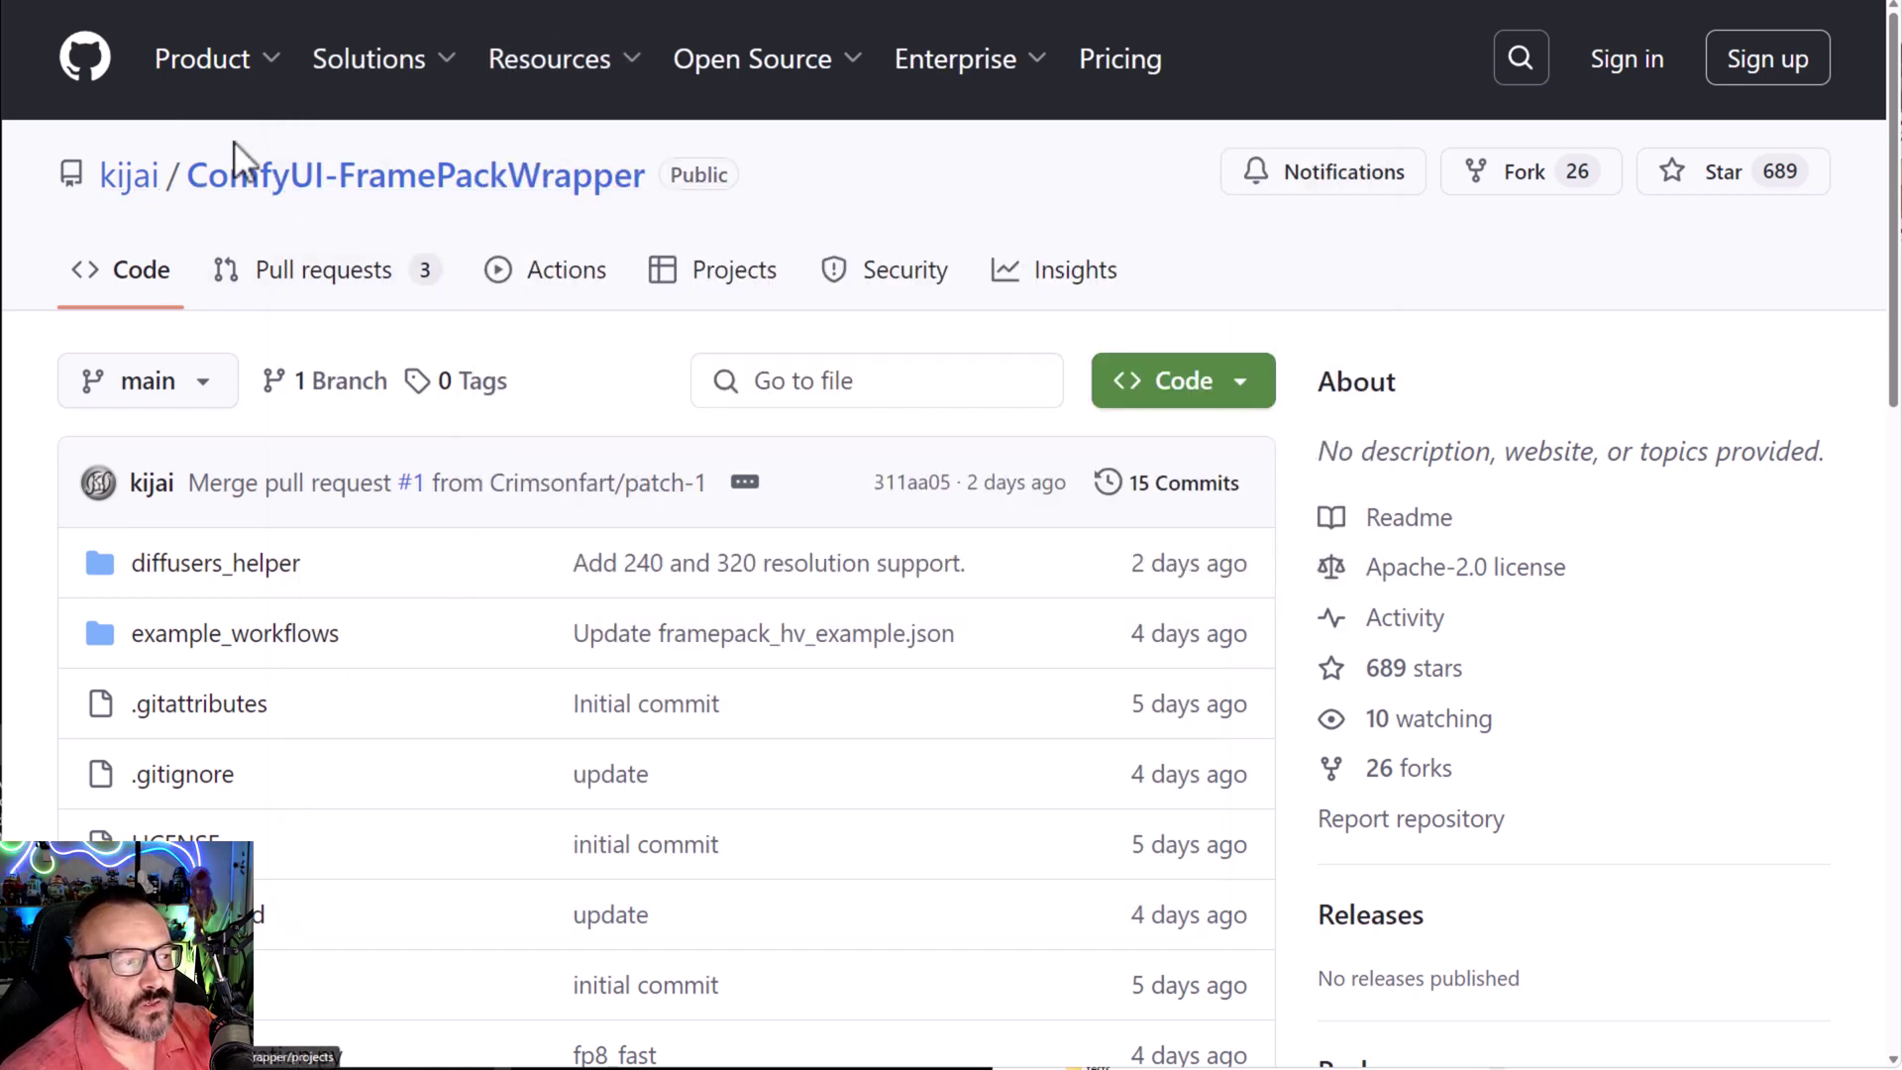
scroll(1728, 692, "down", 2)
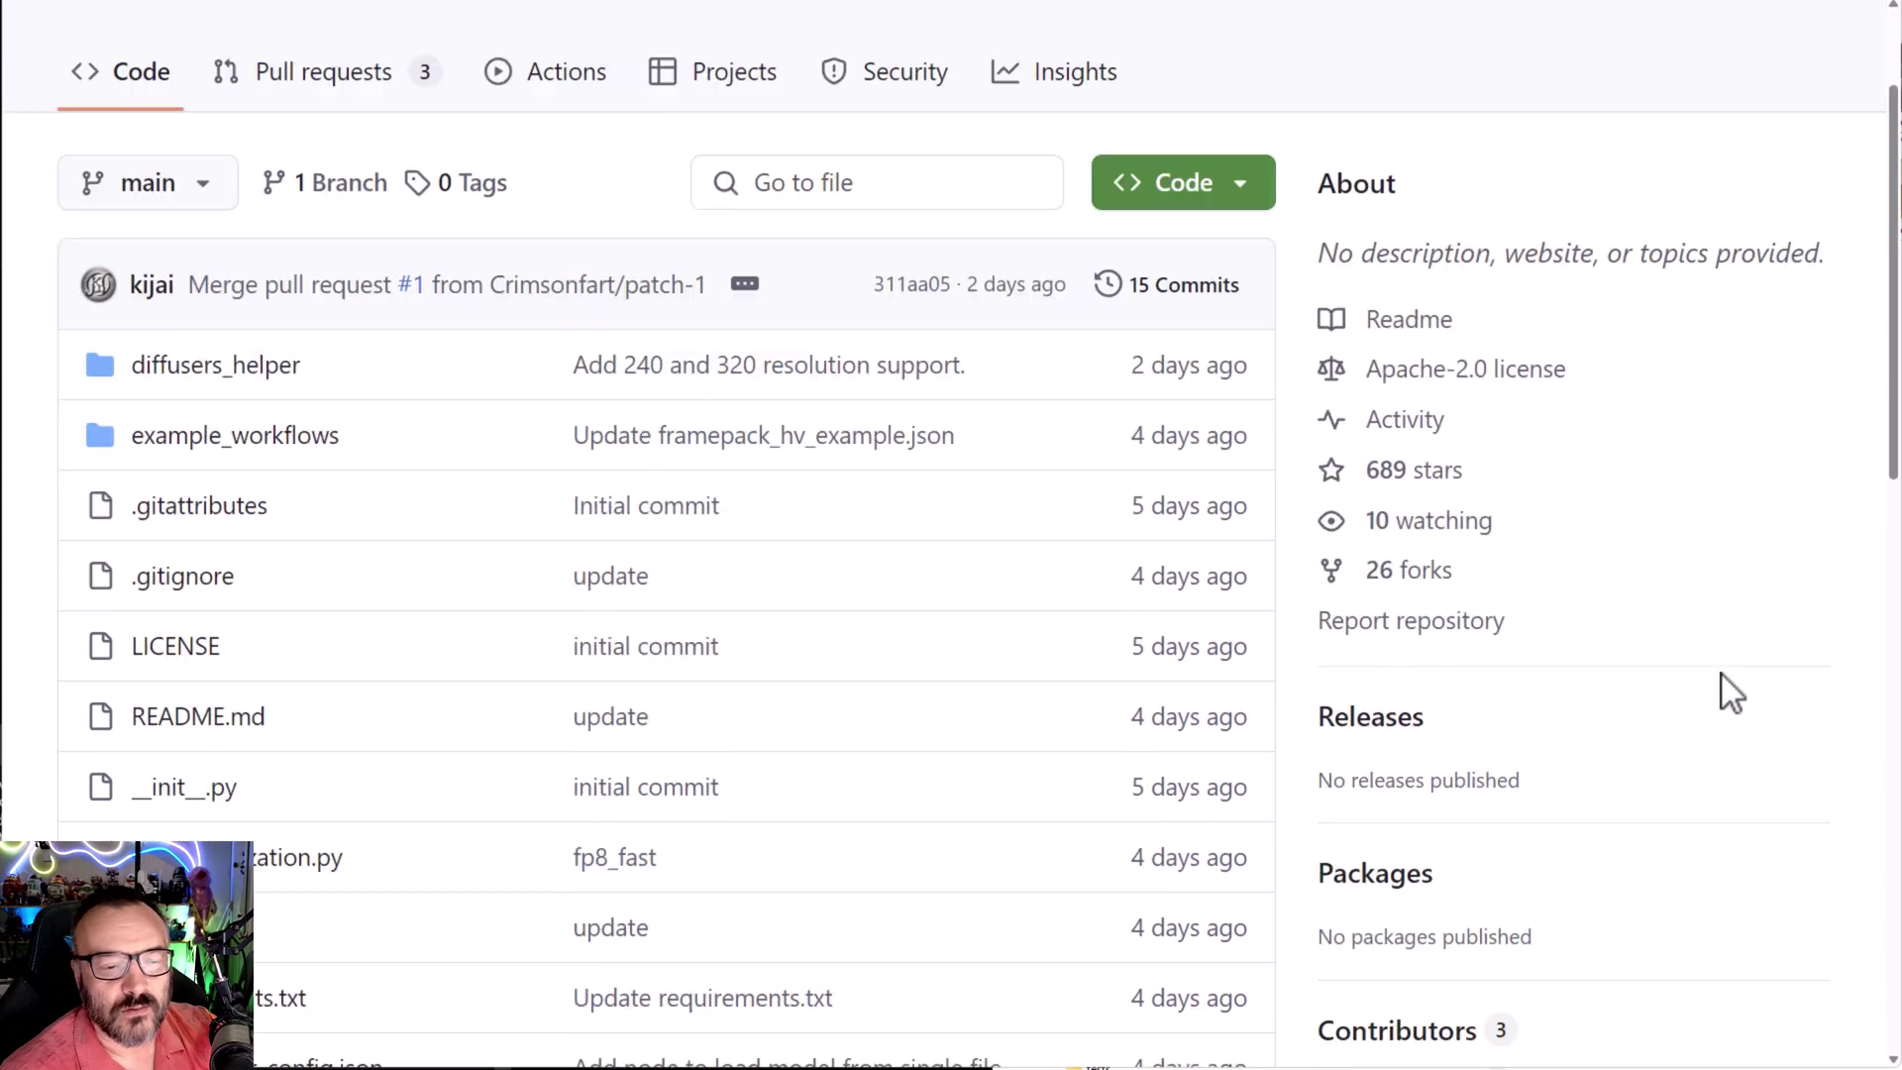
scroll(1723, 684, "down", 10)
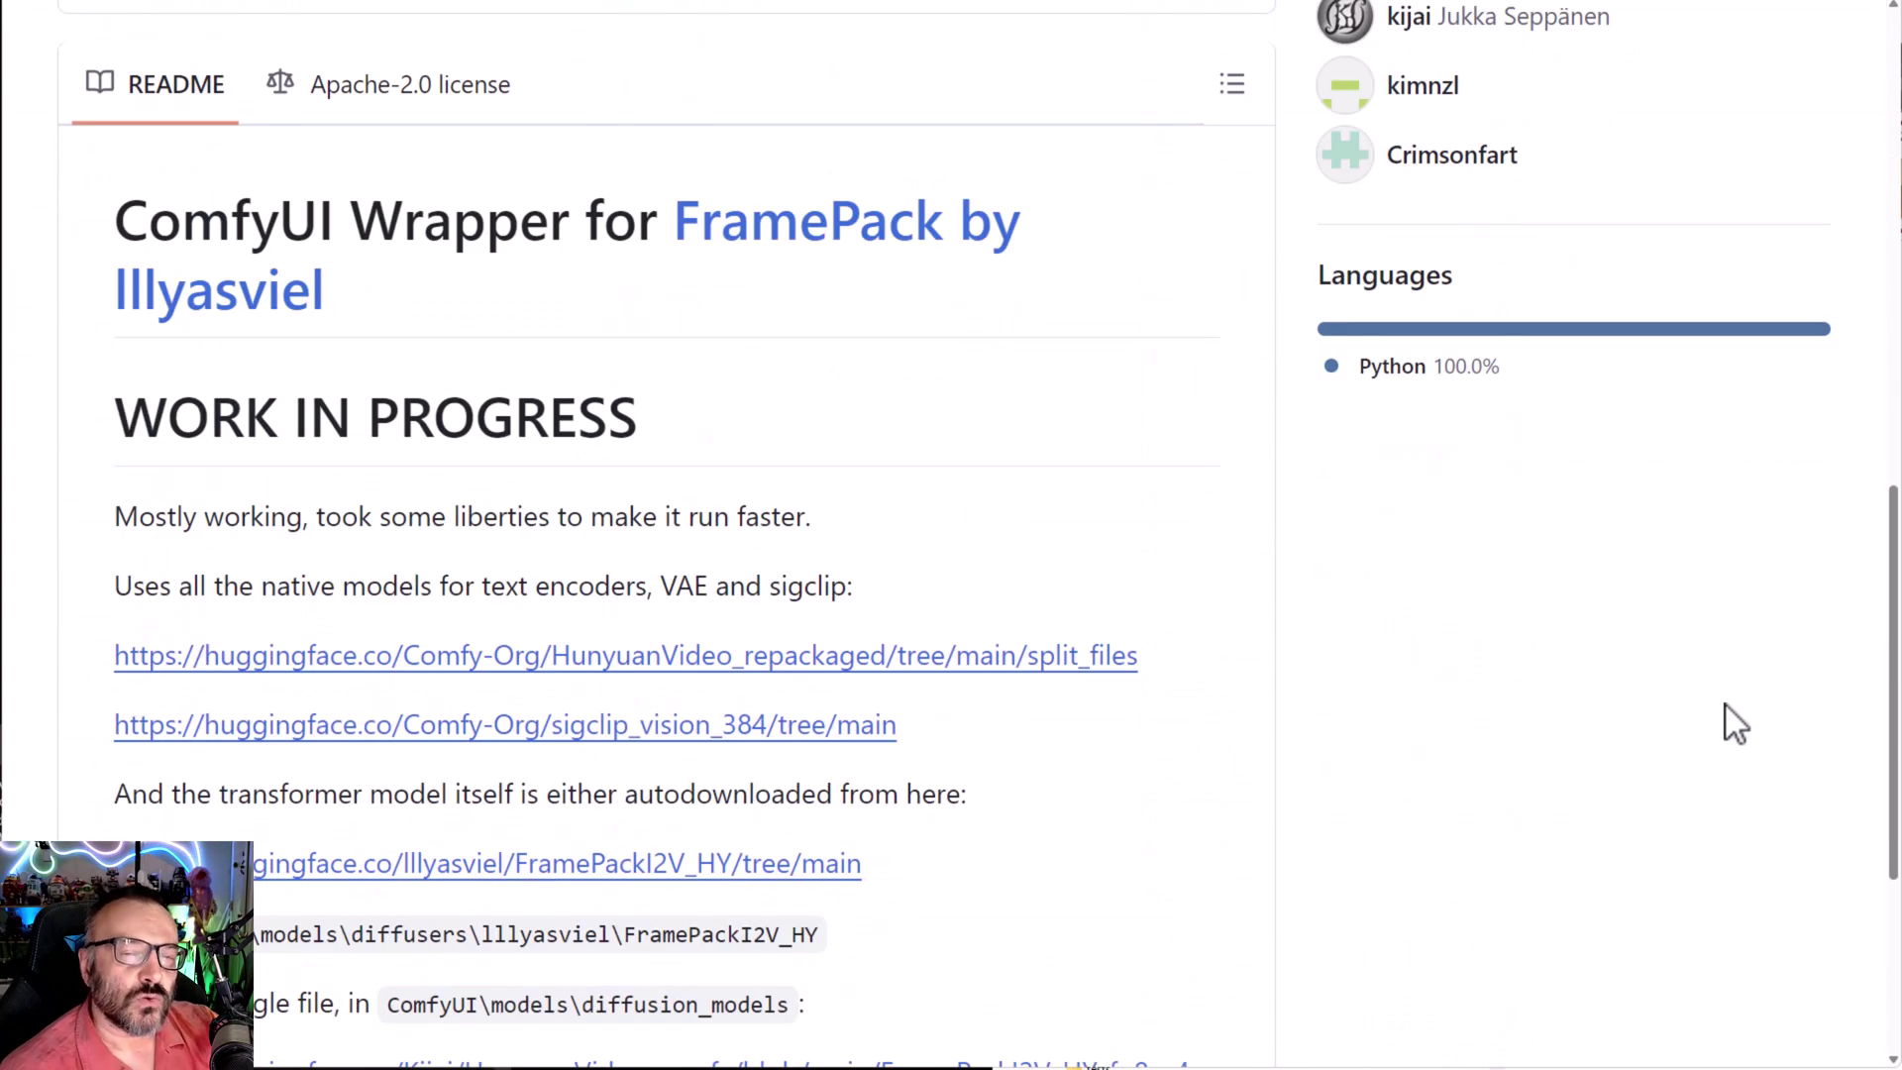
scroll(1729, 700, "up", 13)
scroll(1733, 697, "down", 1)
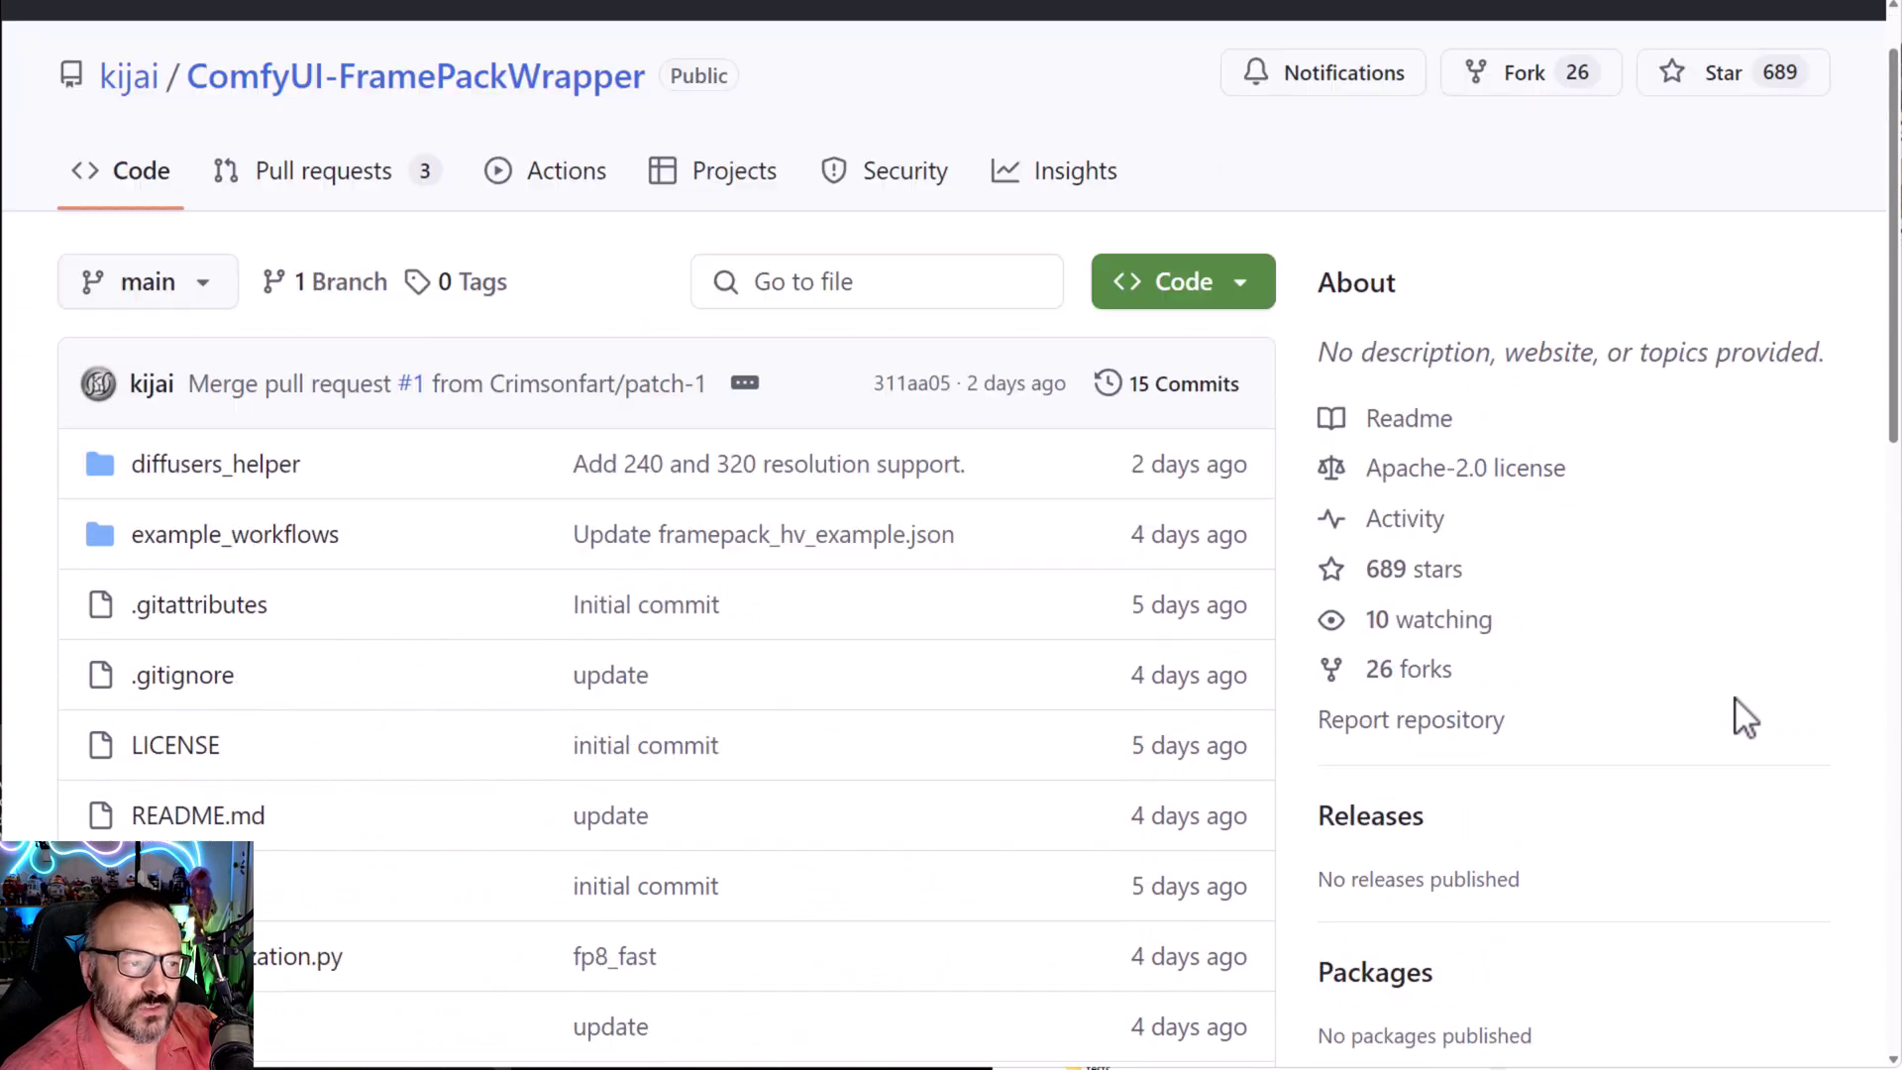
scroll(1733, 697, "down", 1)
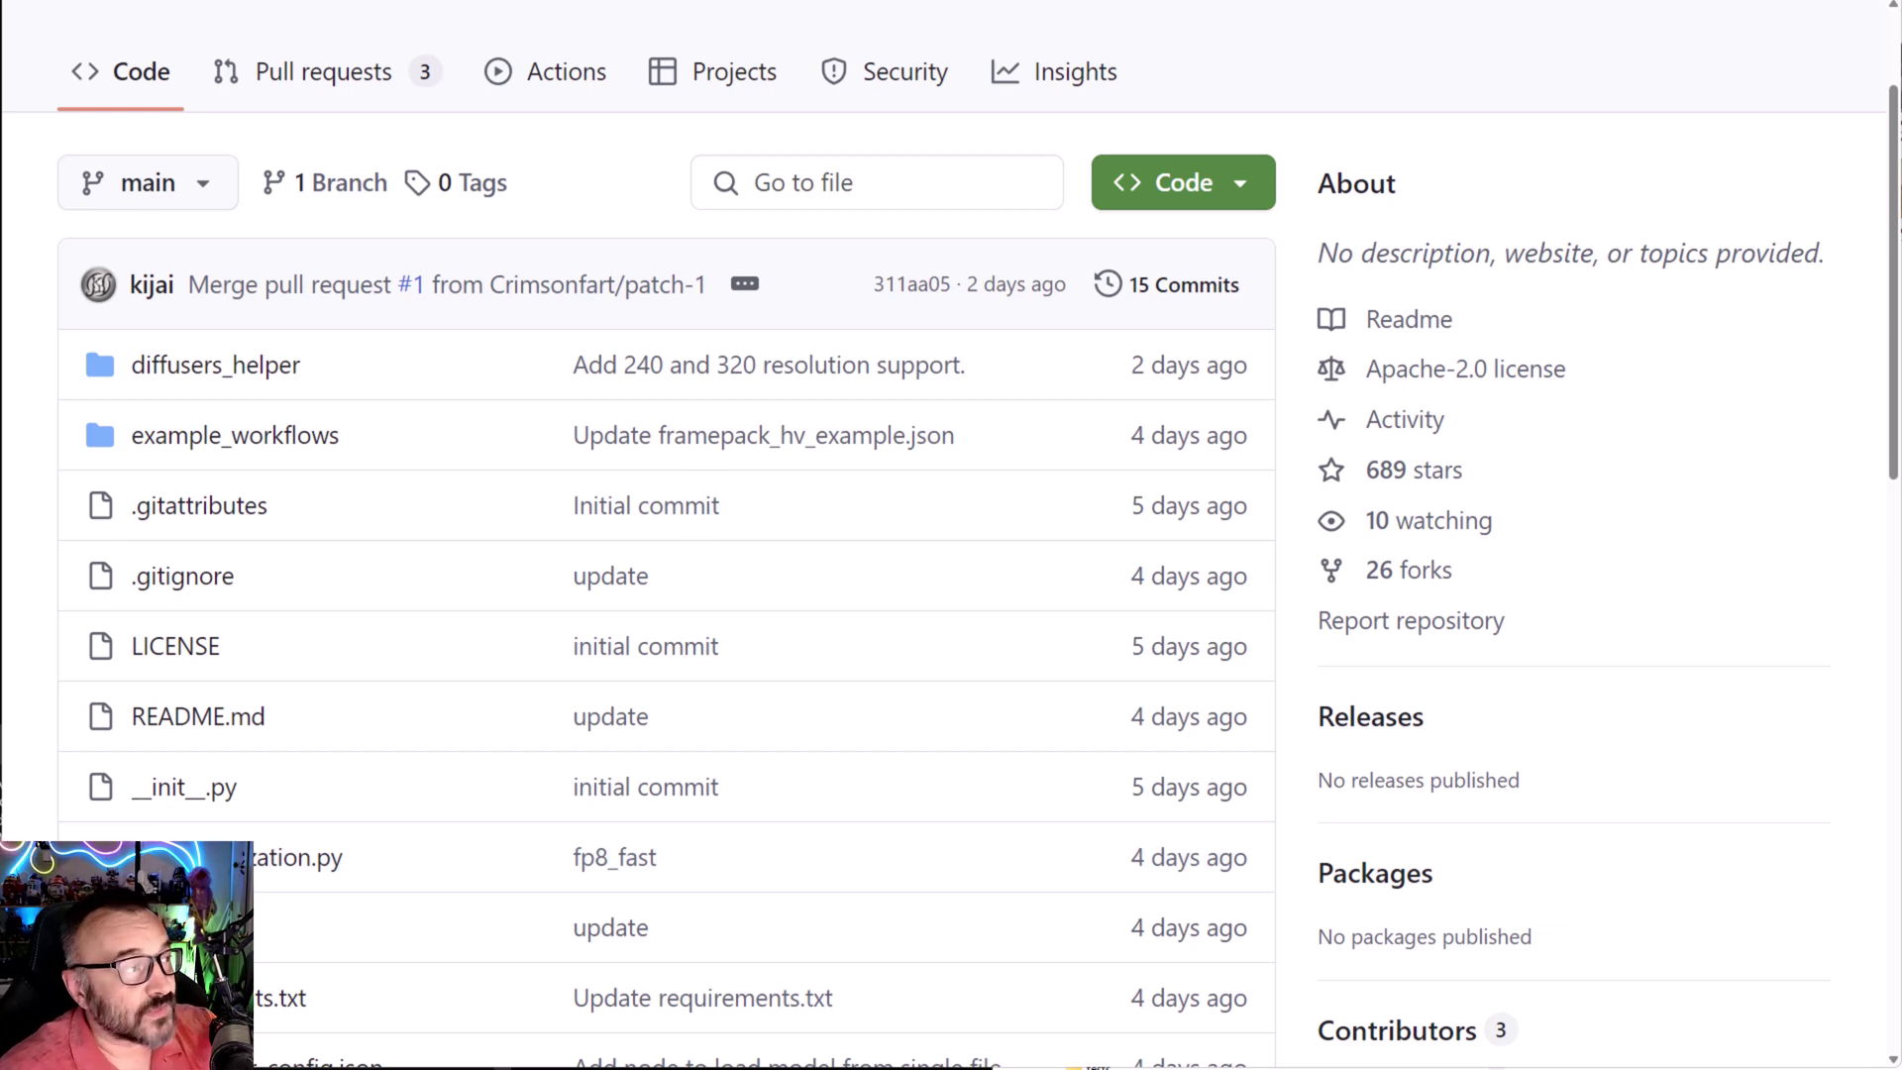
- Switch to File Explorer and open a command prompt in D:\ComfyUI\0.3.29\ComfyUI\custom_nodes
key("alt+Tab")
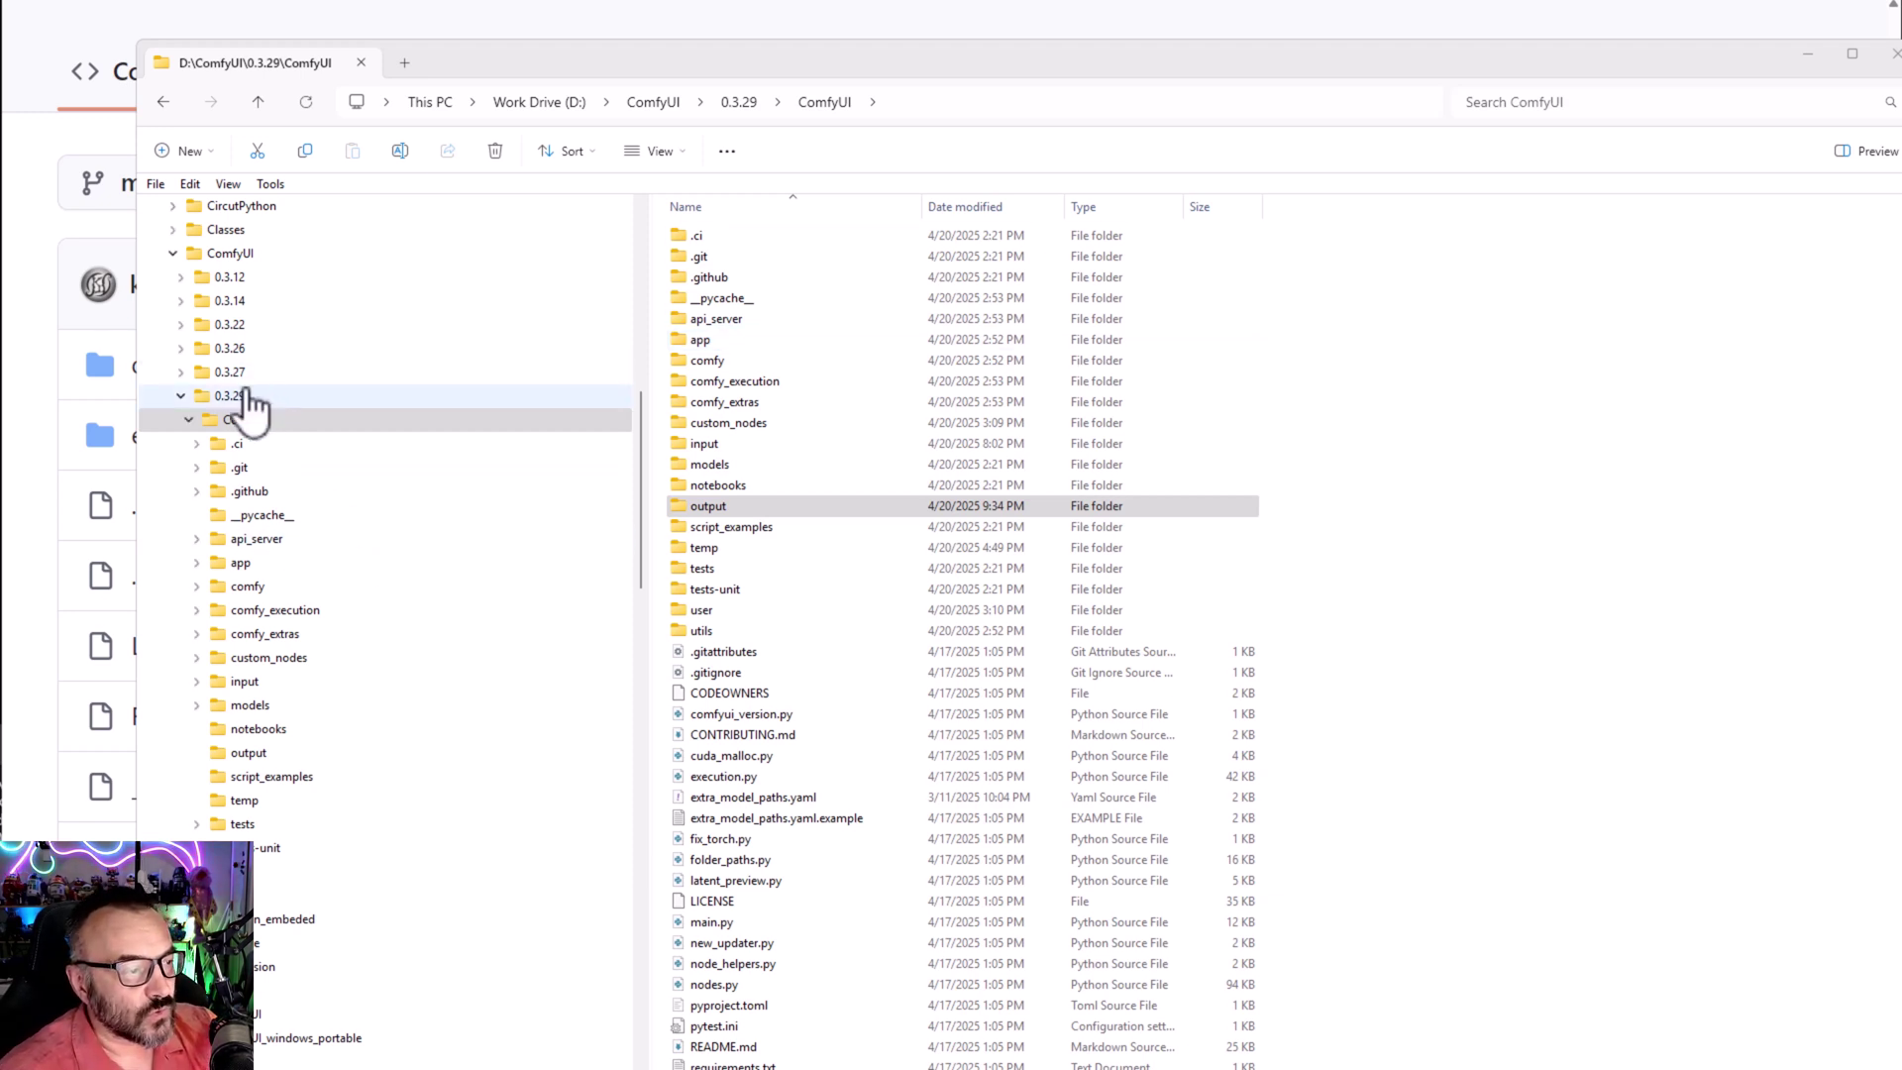
left_click(248, 422)
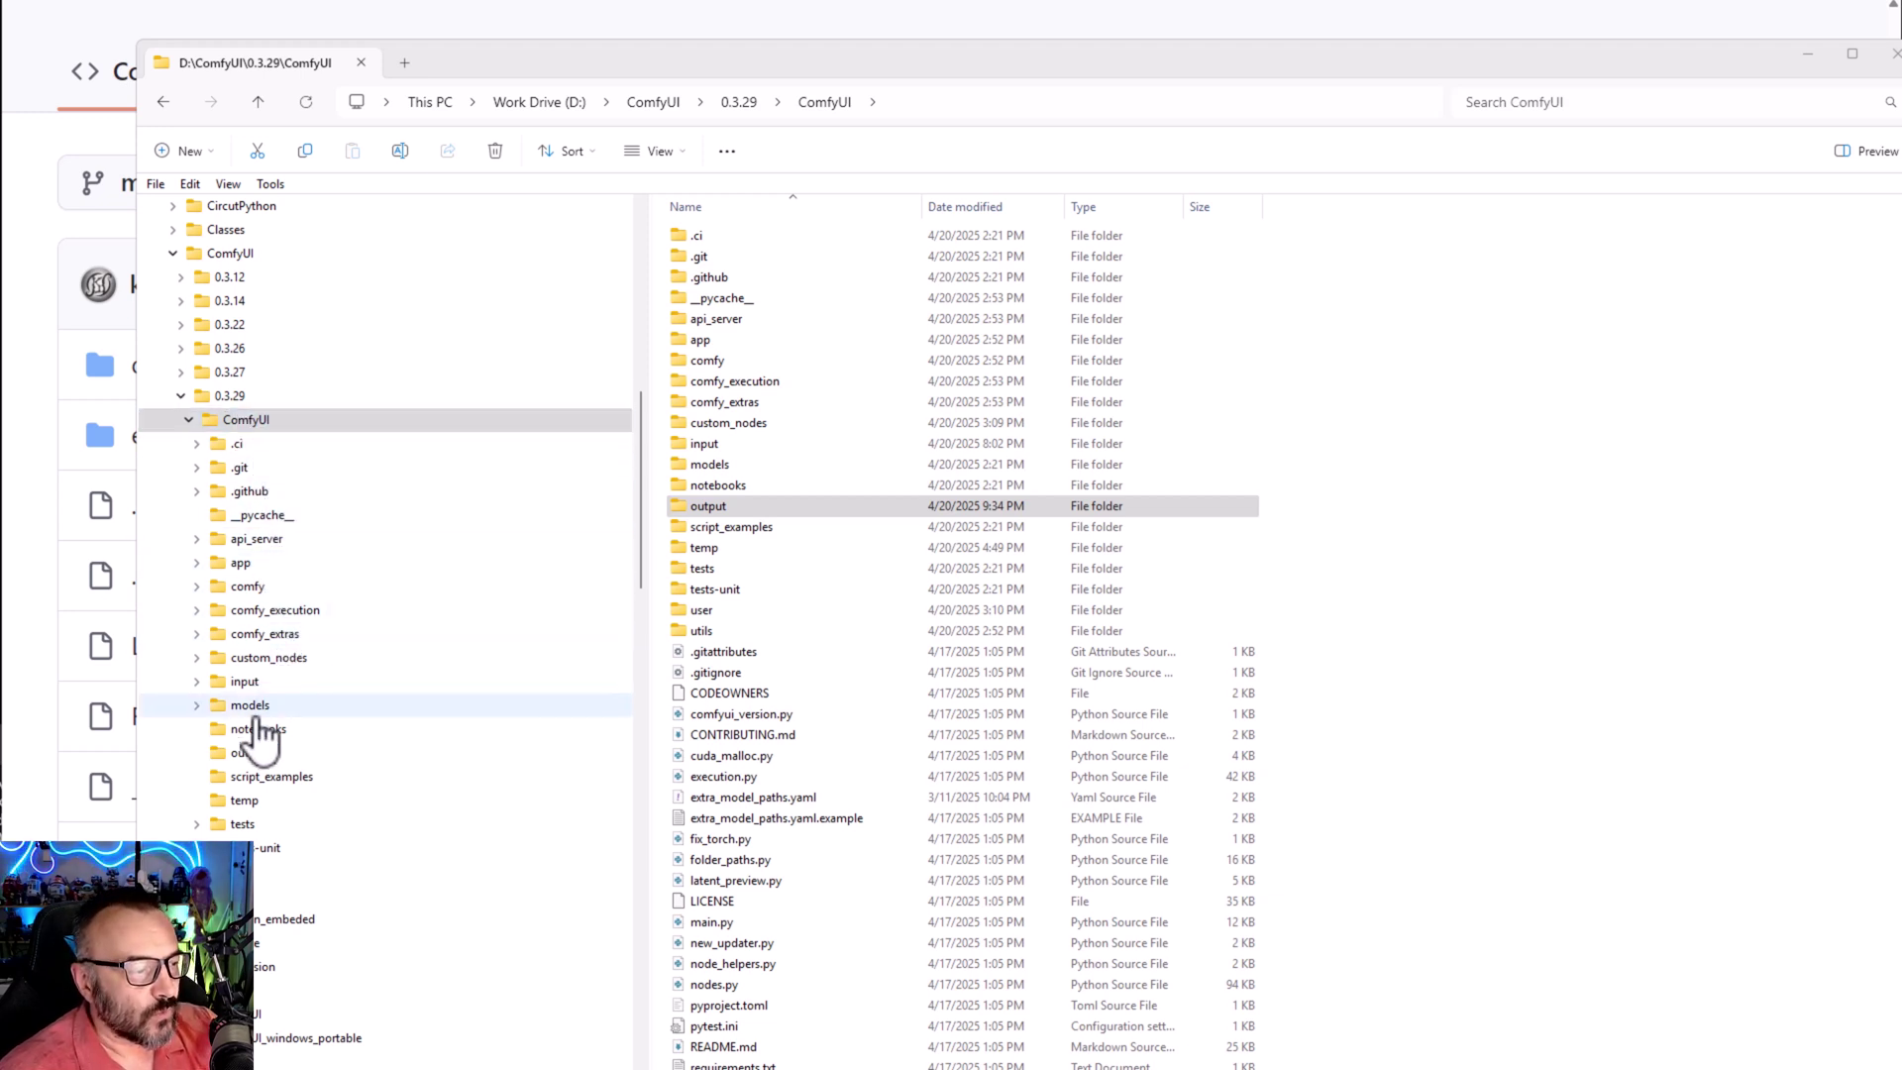
left_click(265, 659)
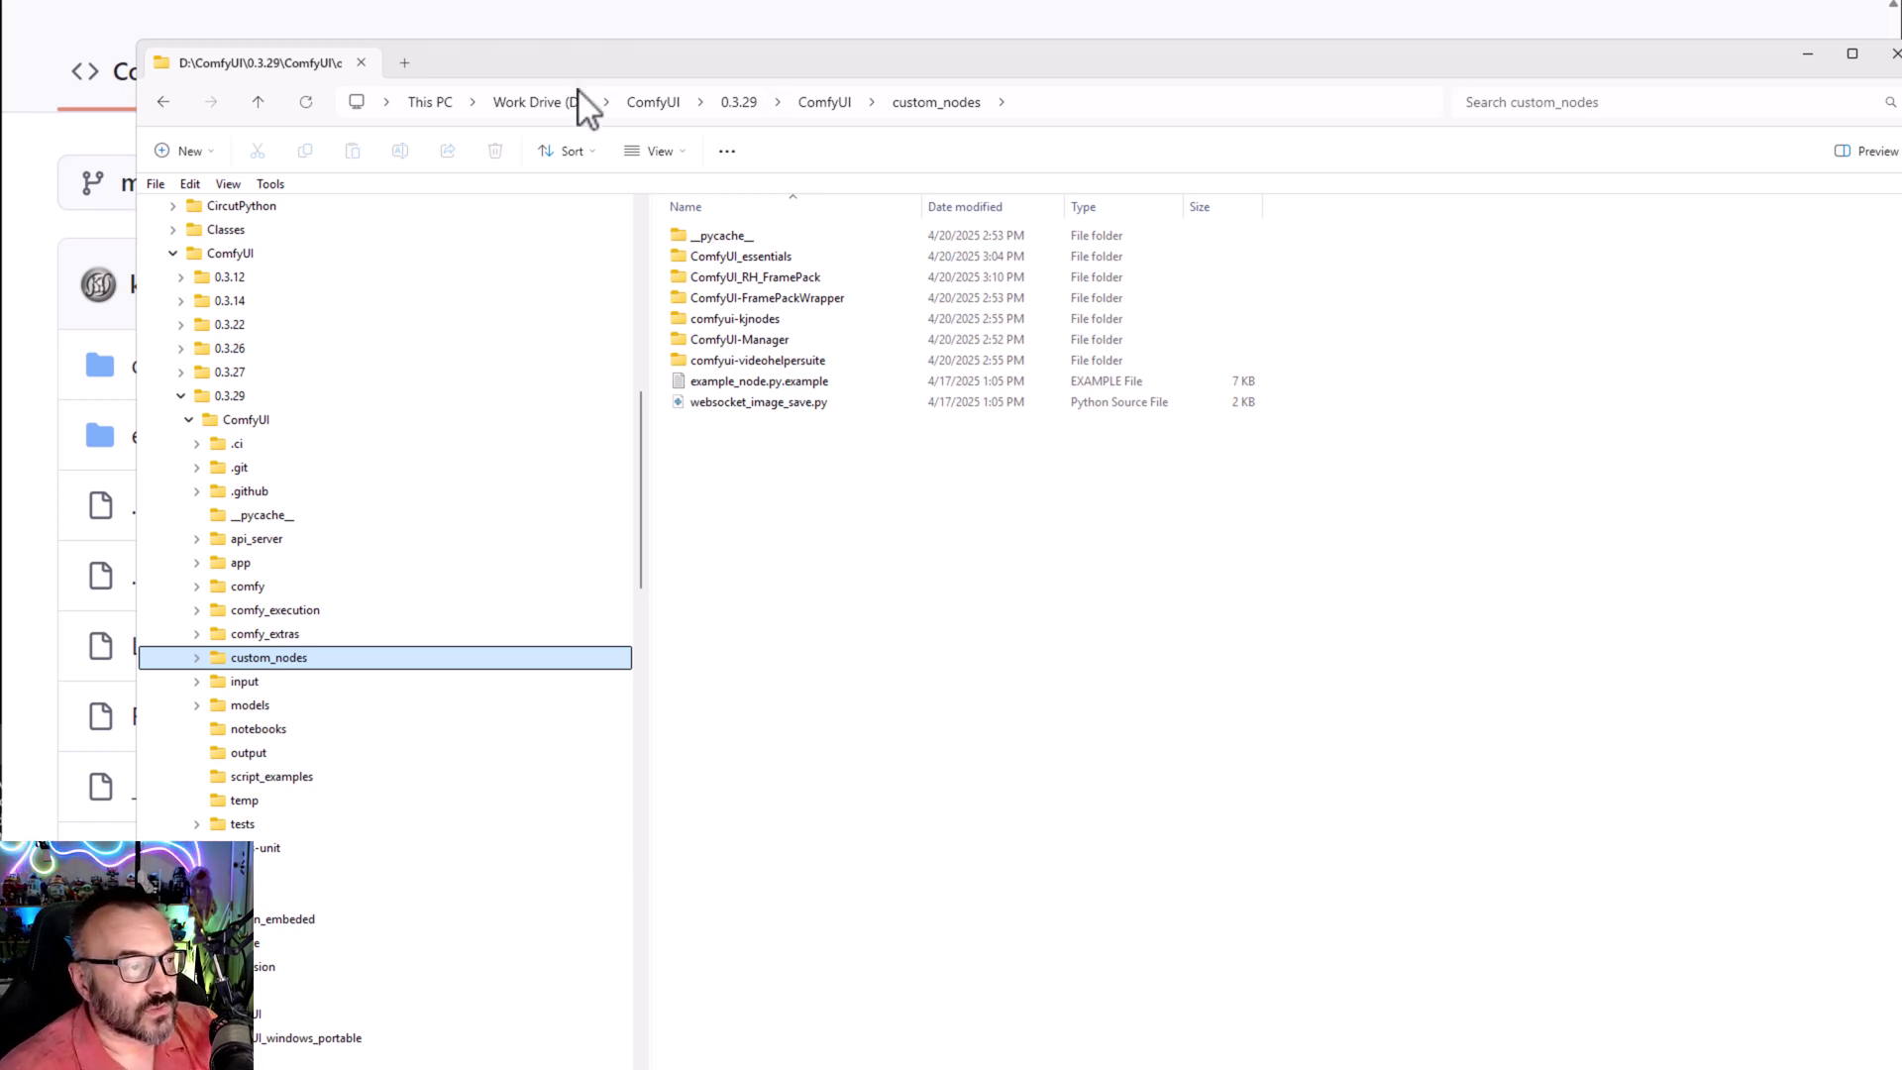
left_click(1052, 110)
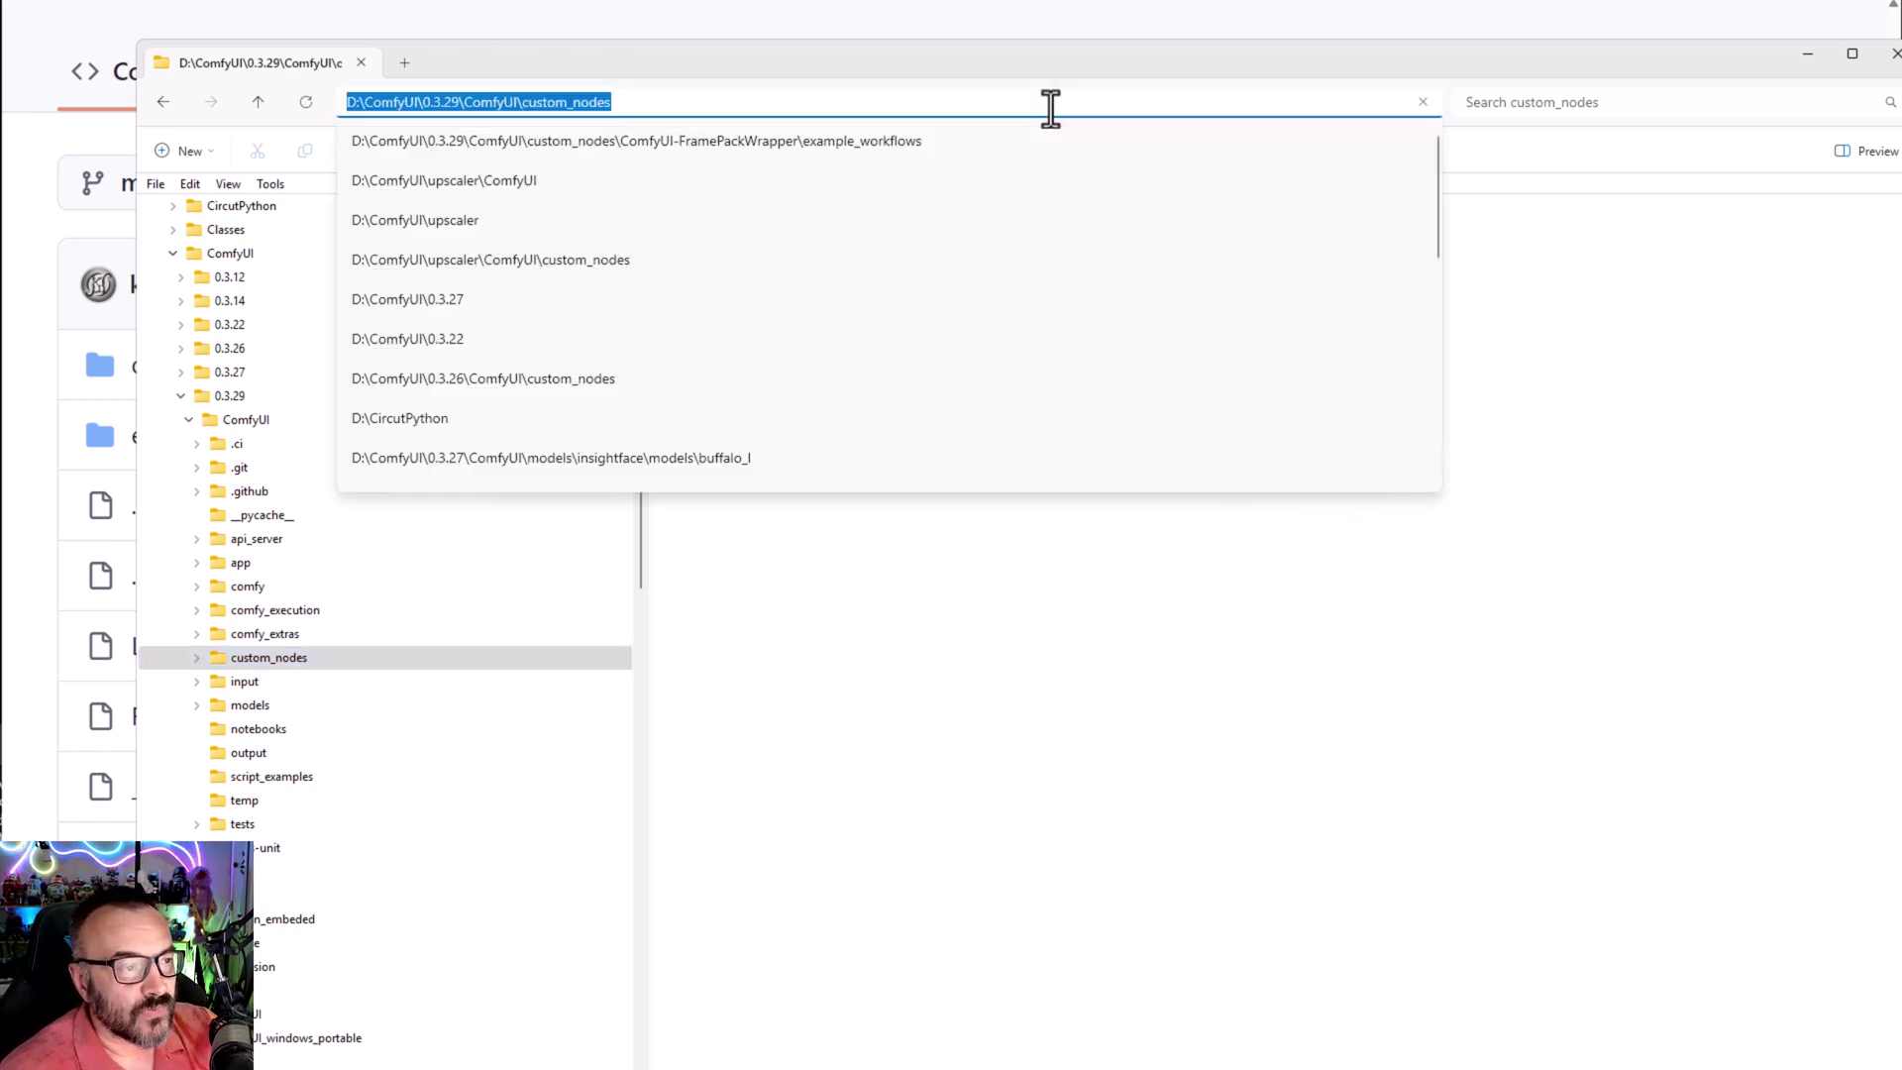
type("cmd4")
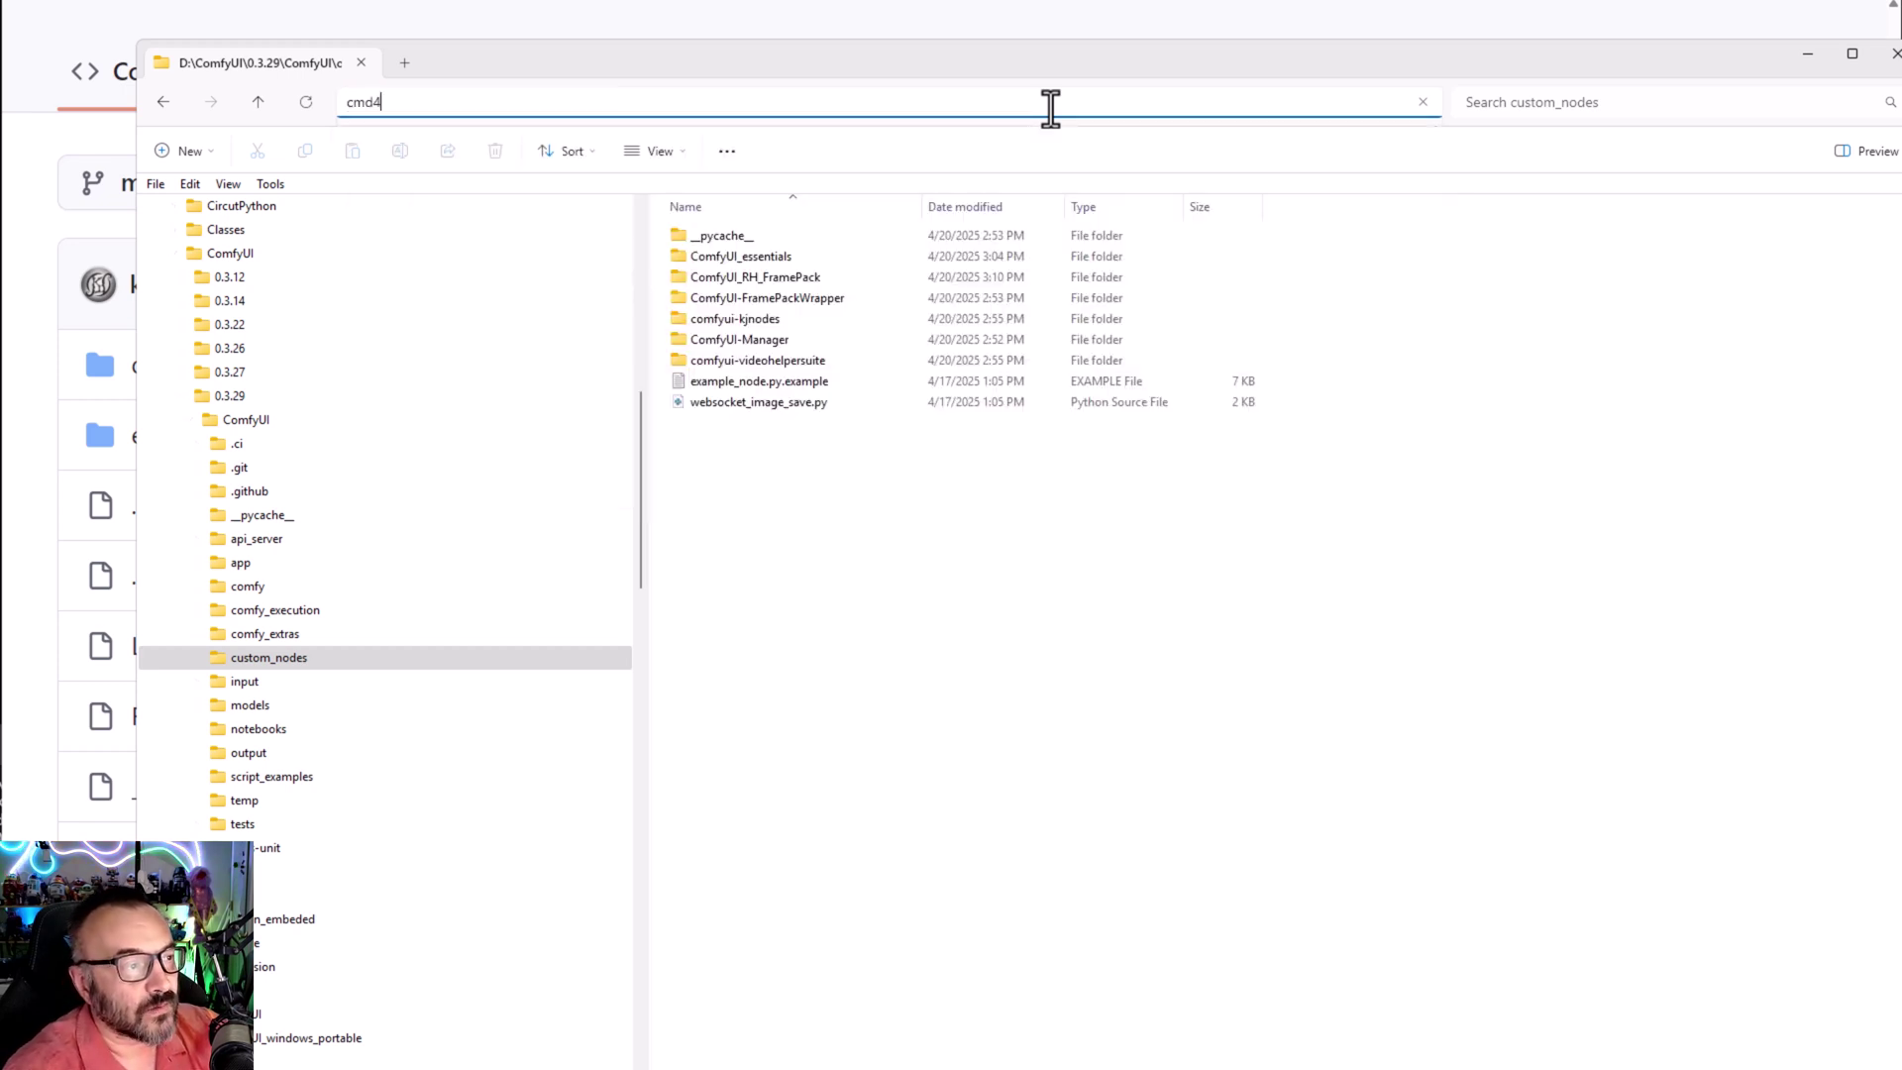
key("Return")
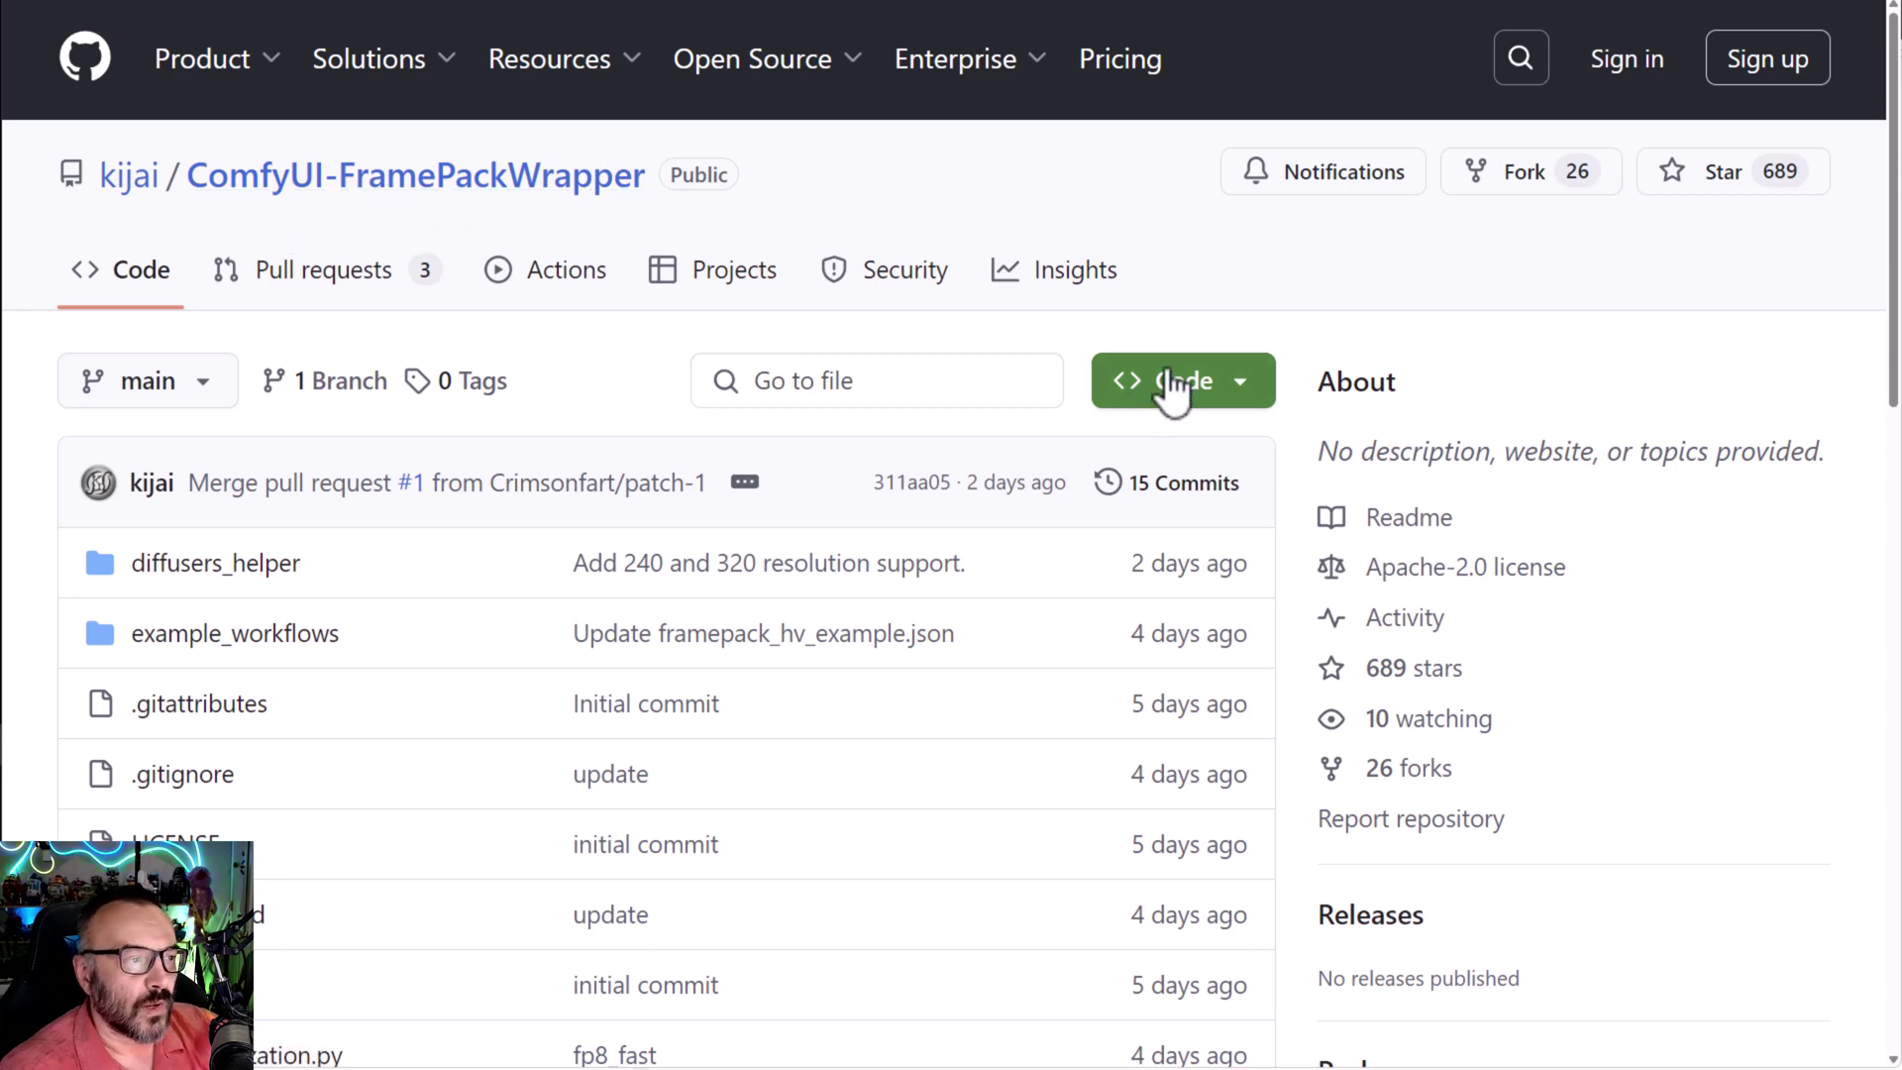
- Copy the HTTPS clone URL of the ComfyUI-FramePackWrapper repository
left_click(1171, 372)
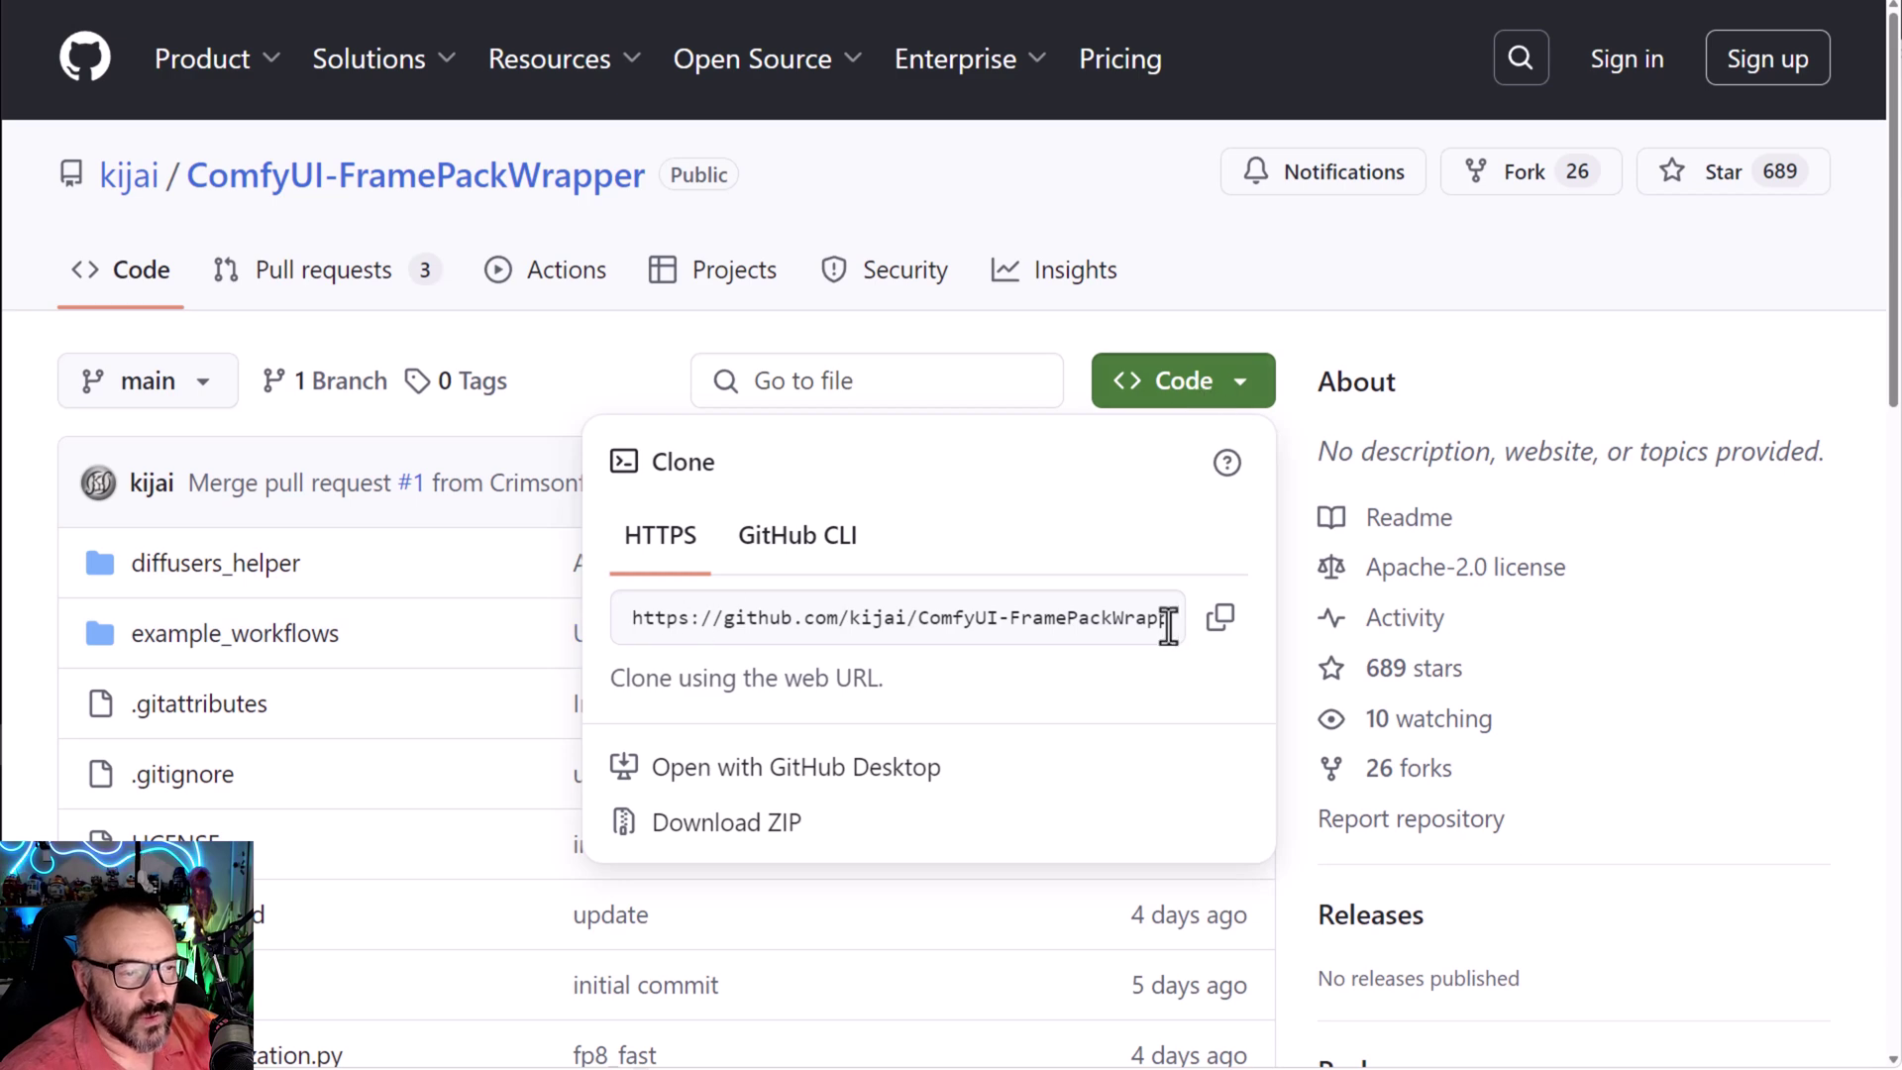
left_click(1224, 624)
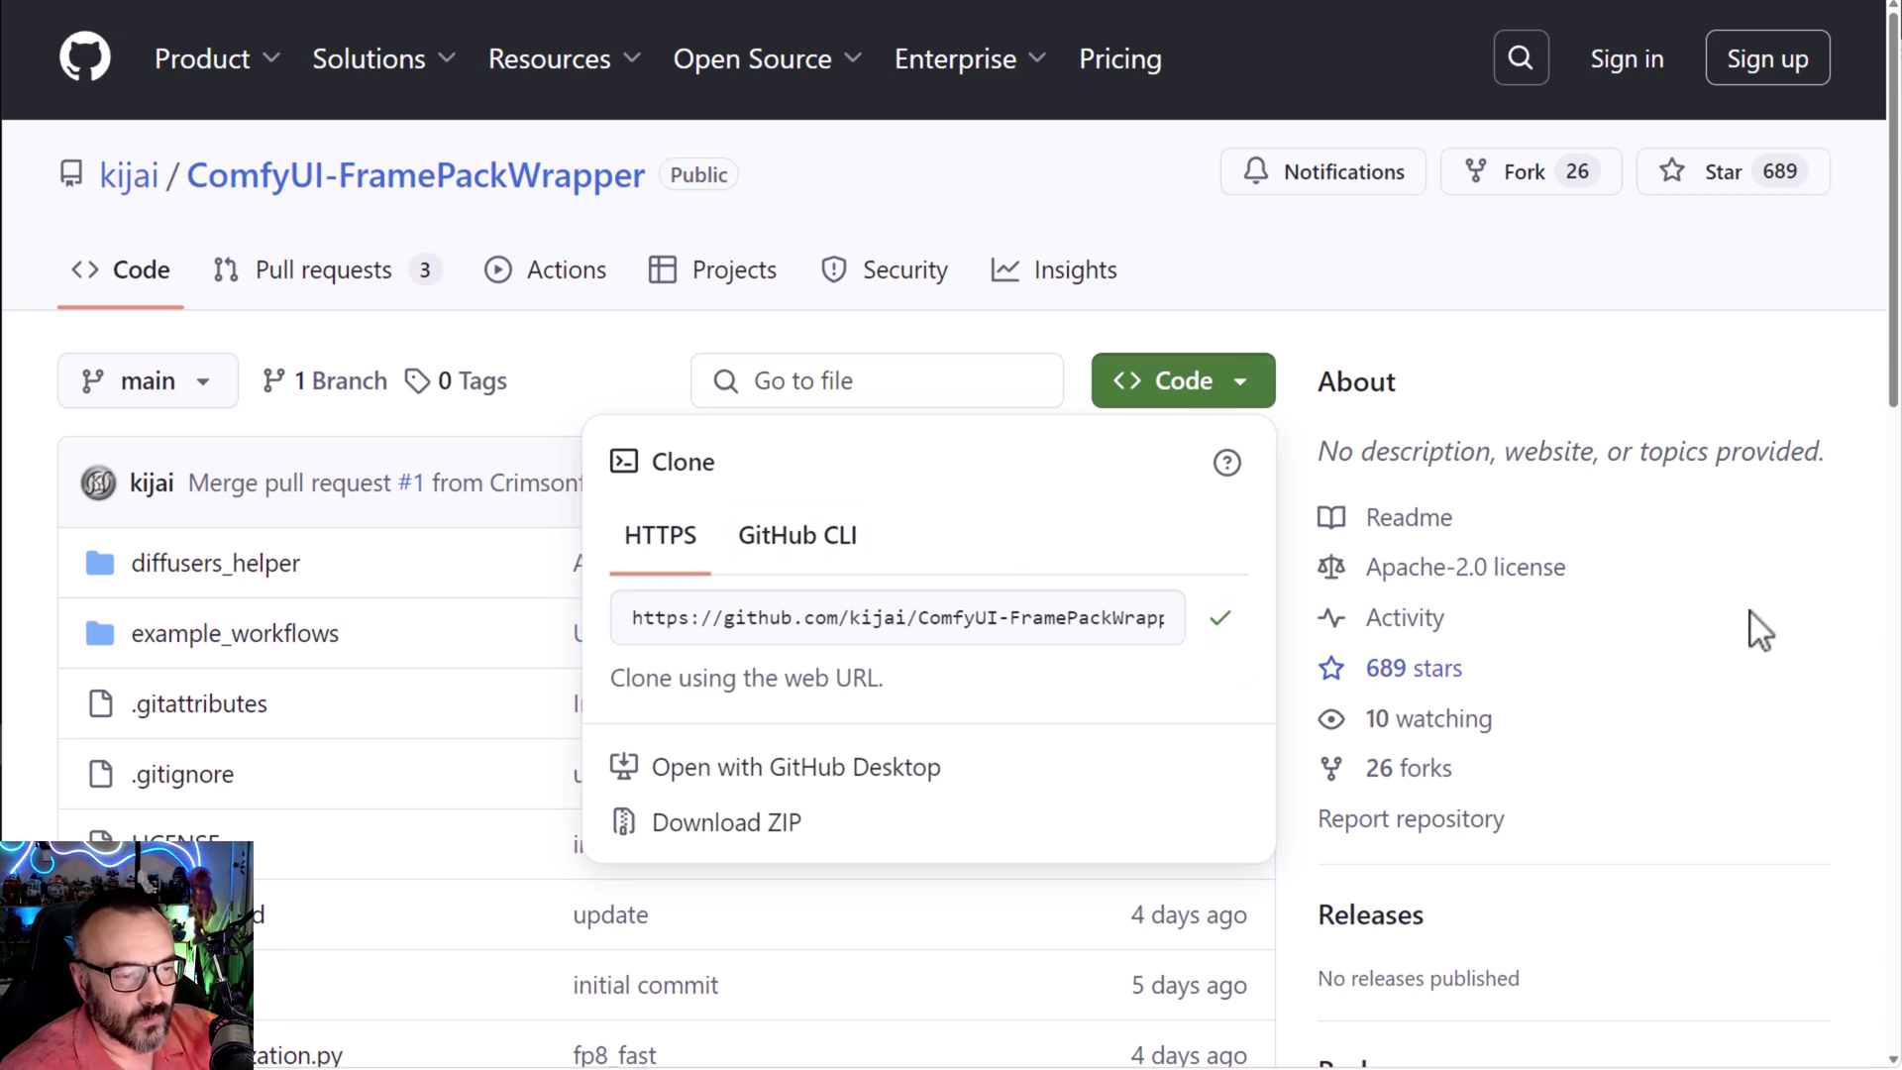
left_click(1466, 290)
- Review the wrapper README's links for the text encoders, VAE, sigclip and transformer models
scroll(1220, 921, "down", 15)
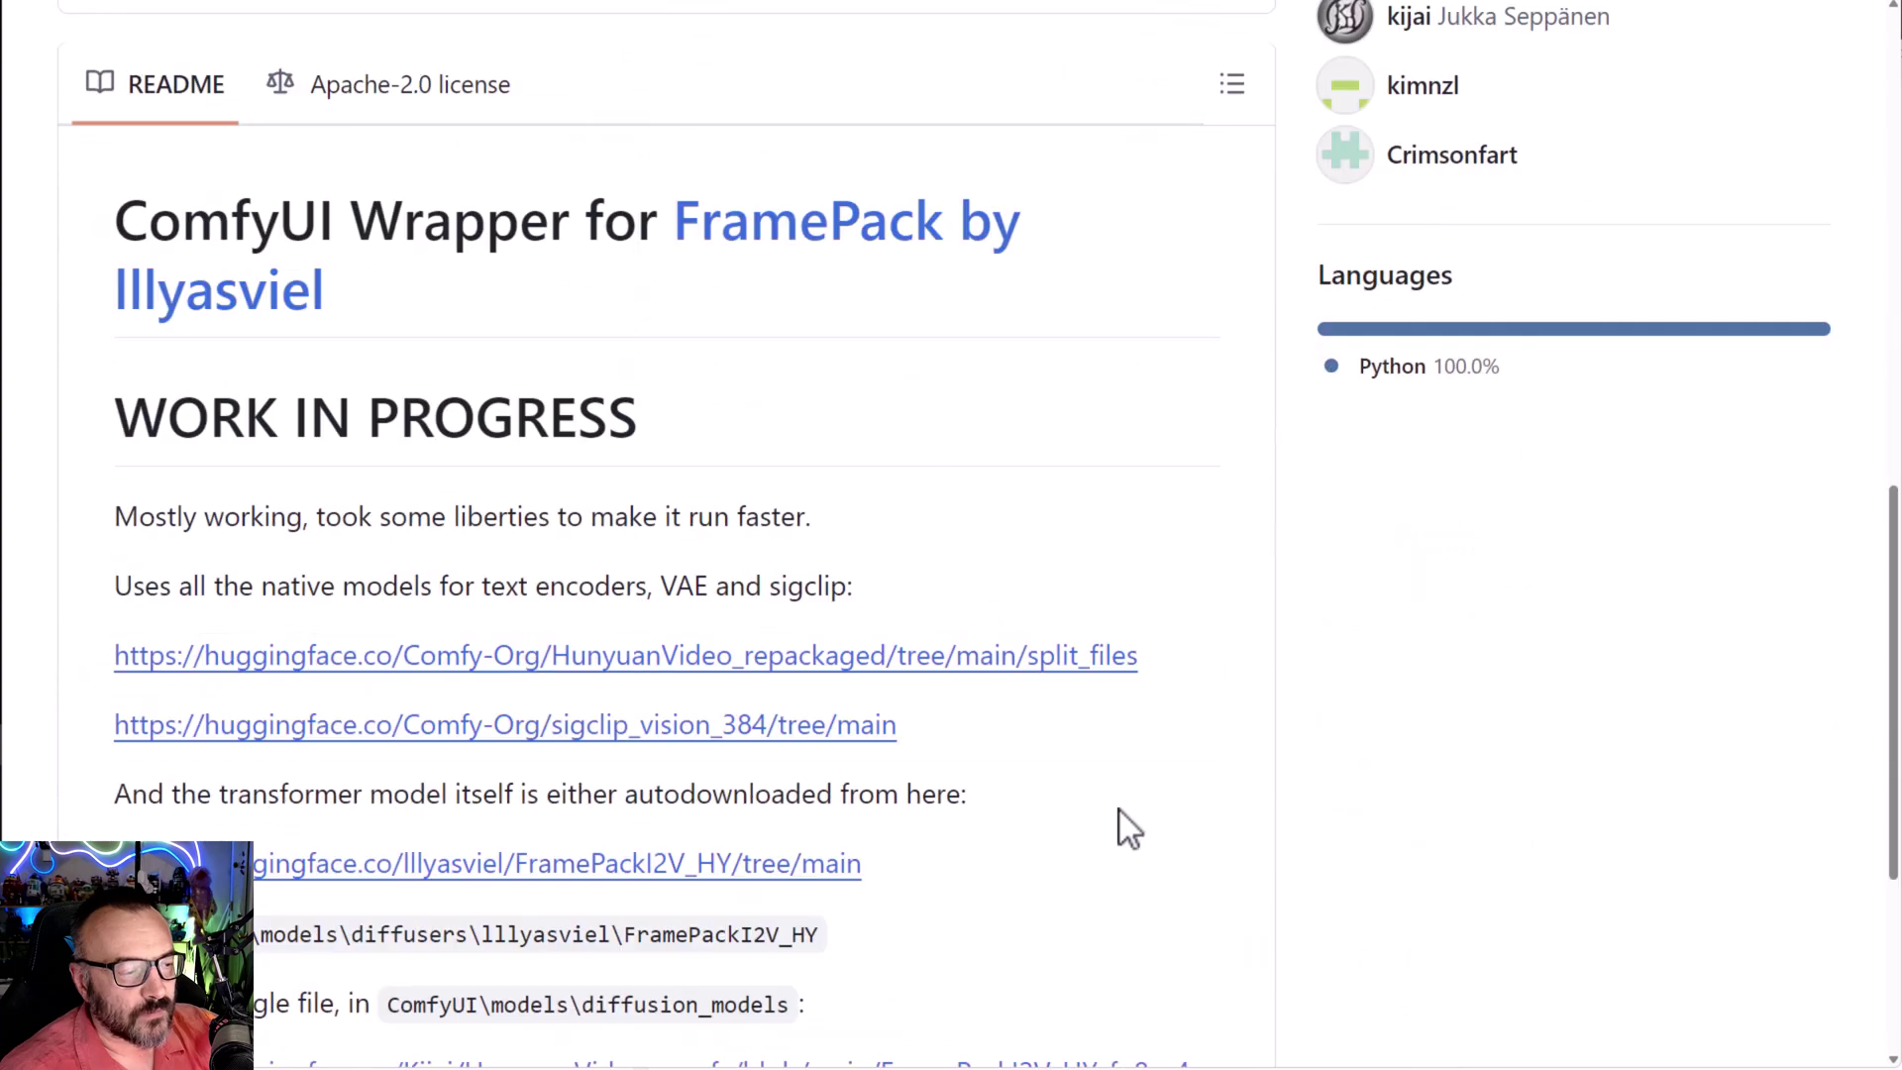
scroll(1120, 810, "up", 3)
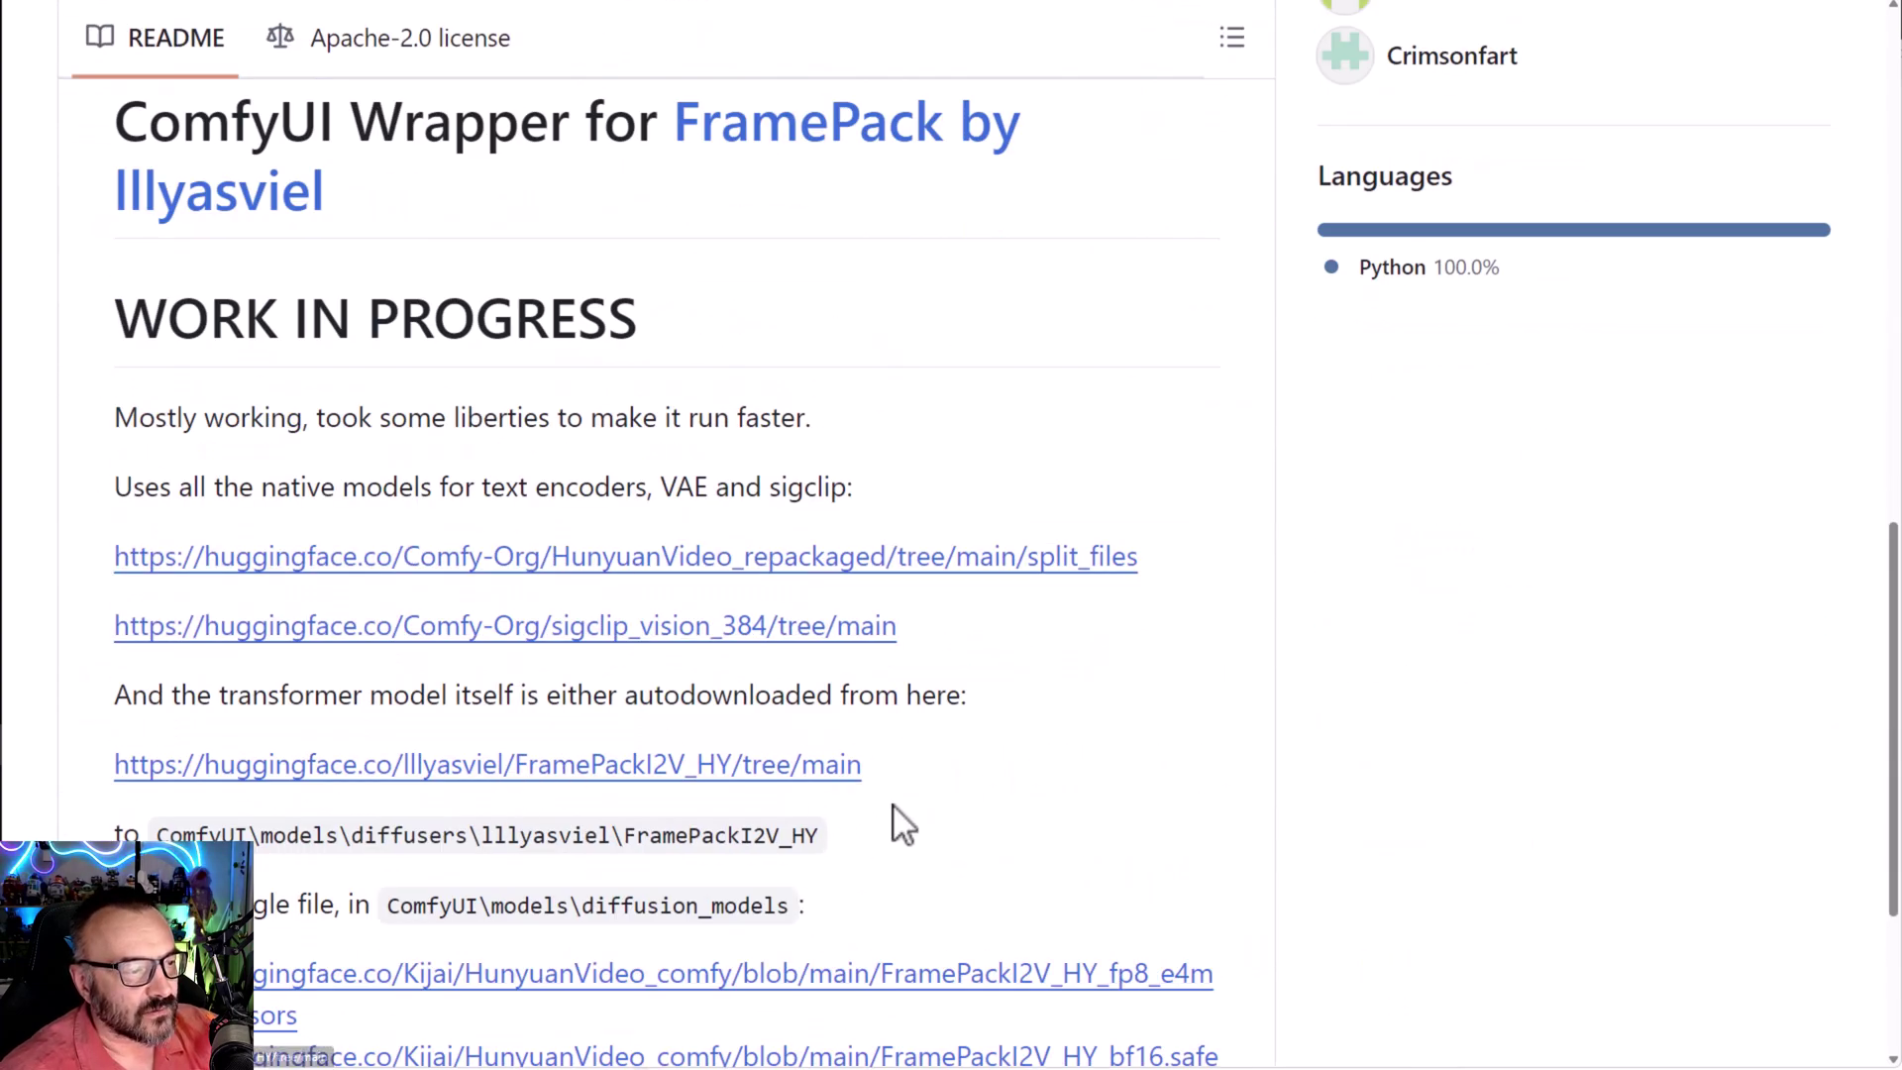
scroll(890, 842, "down", 4)
scroll(881, 842, "up", 7)
scroll(876, 831, "down", 2)
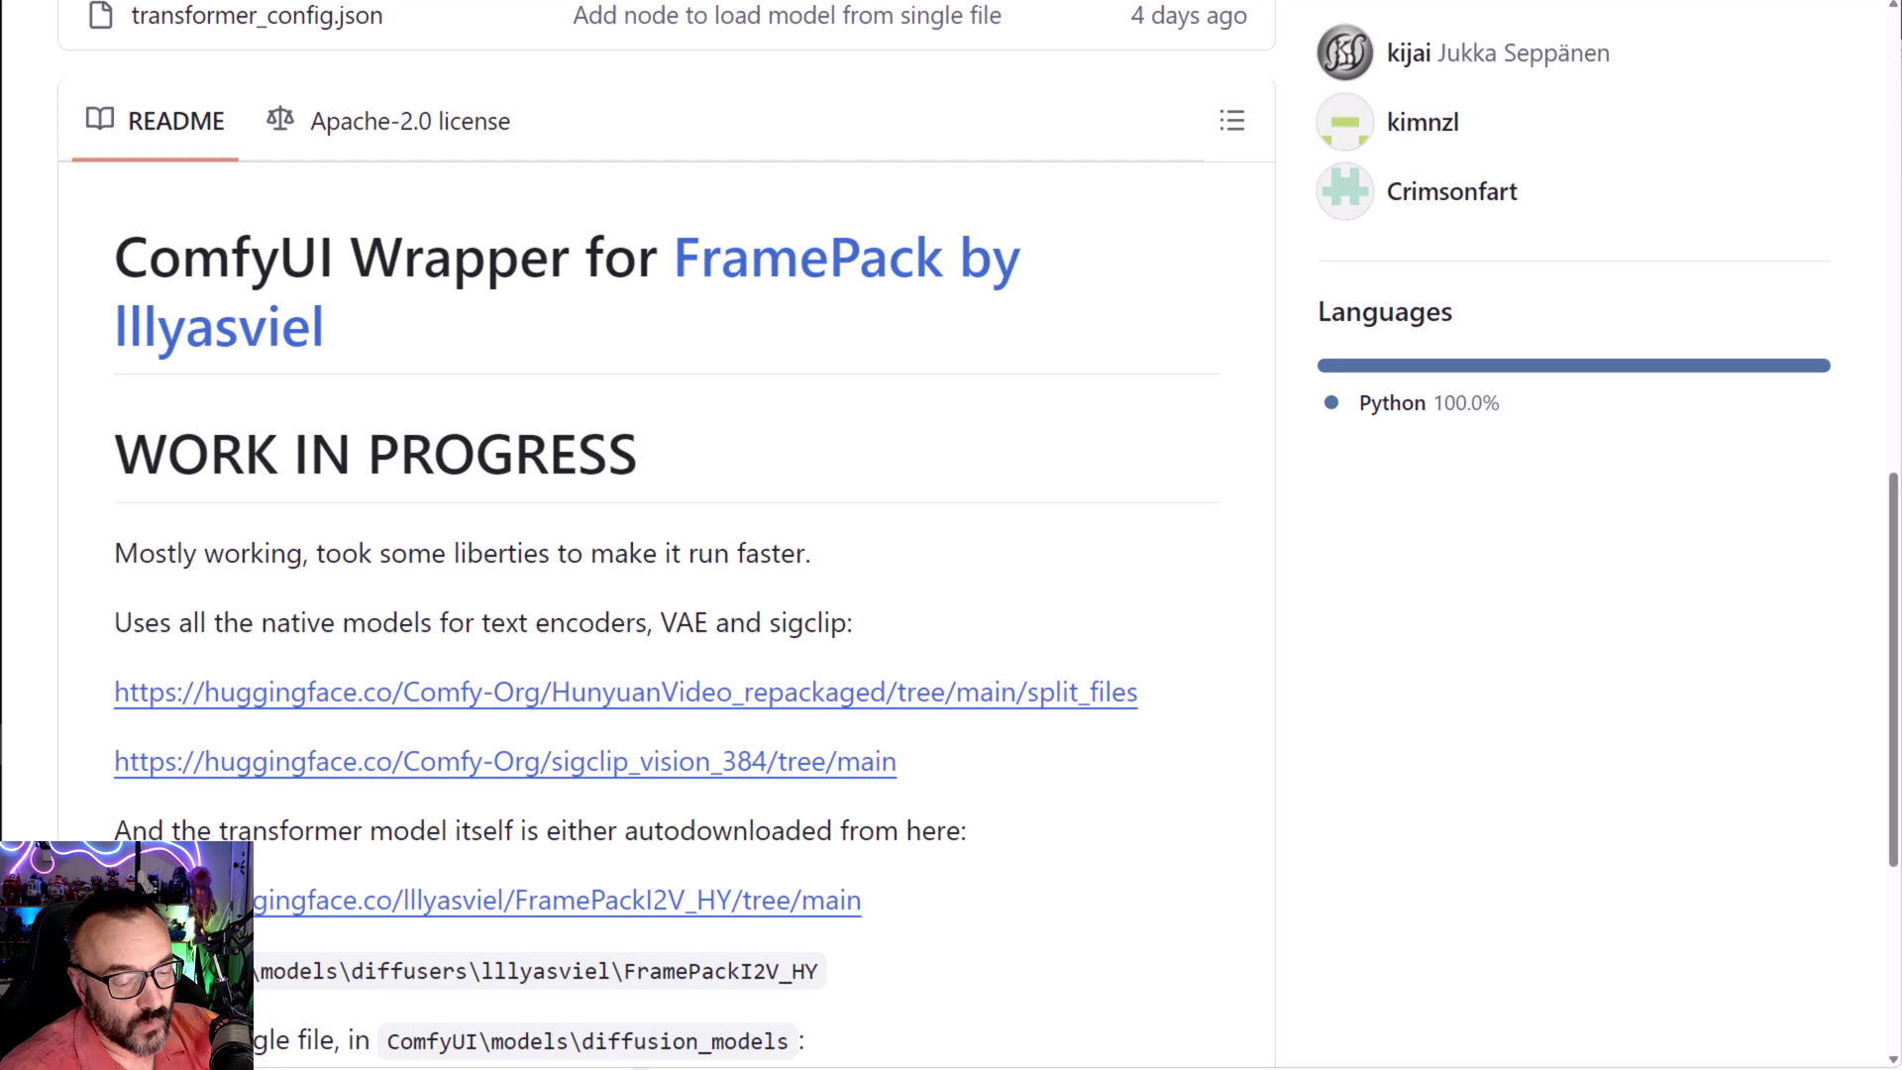
- Switch to the command prompt in custom_nodes and enter git clone with the copied ComfyUI-FramePackWrapper URL
key("alt+Tab")
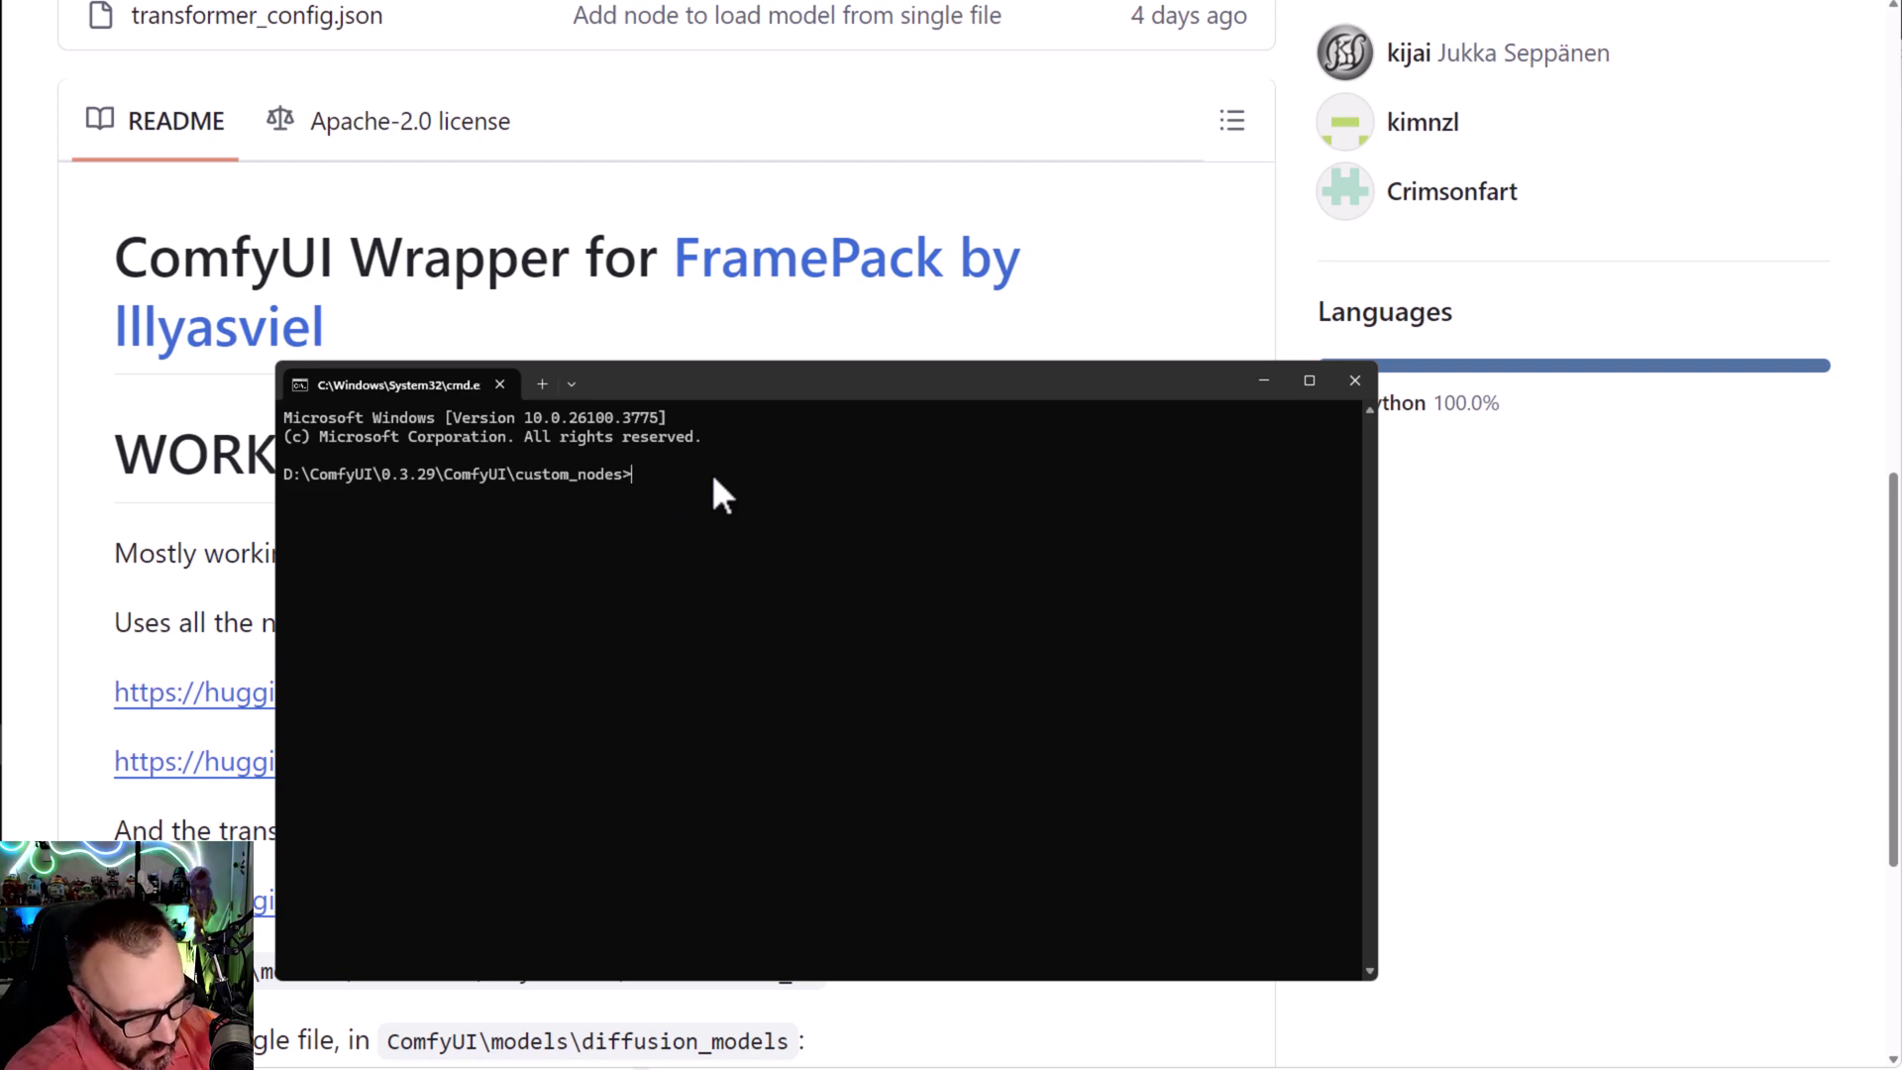
type("git")
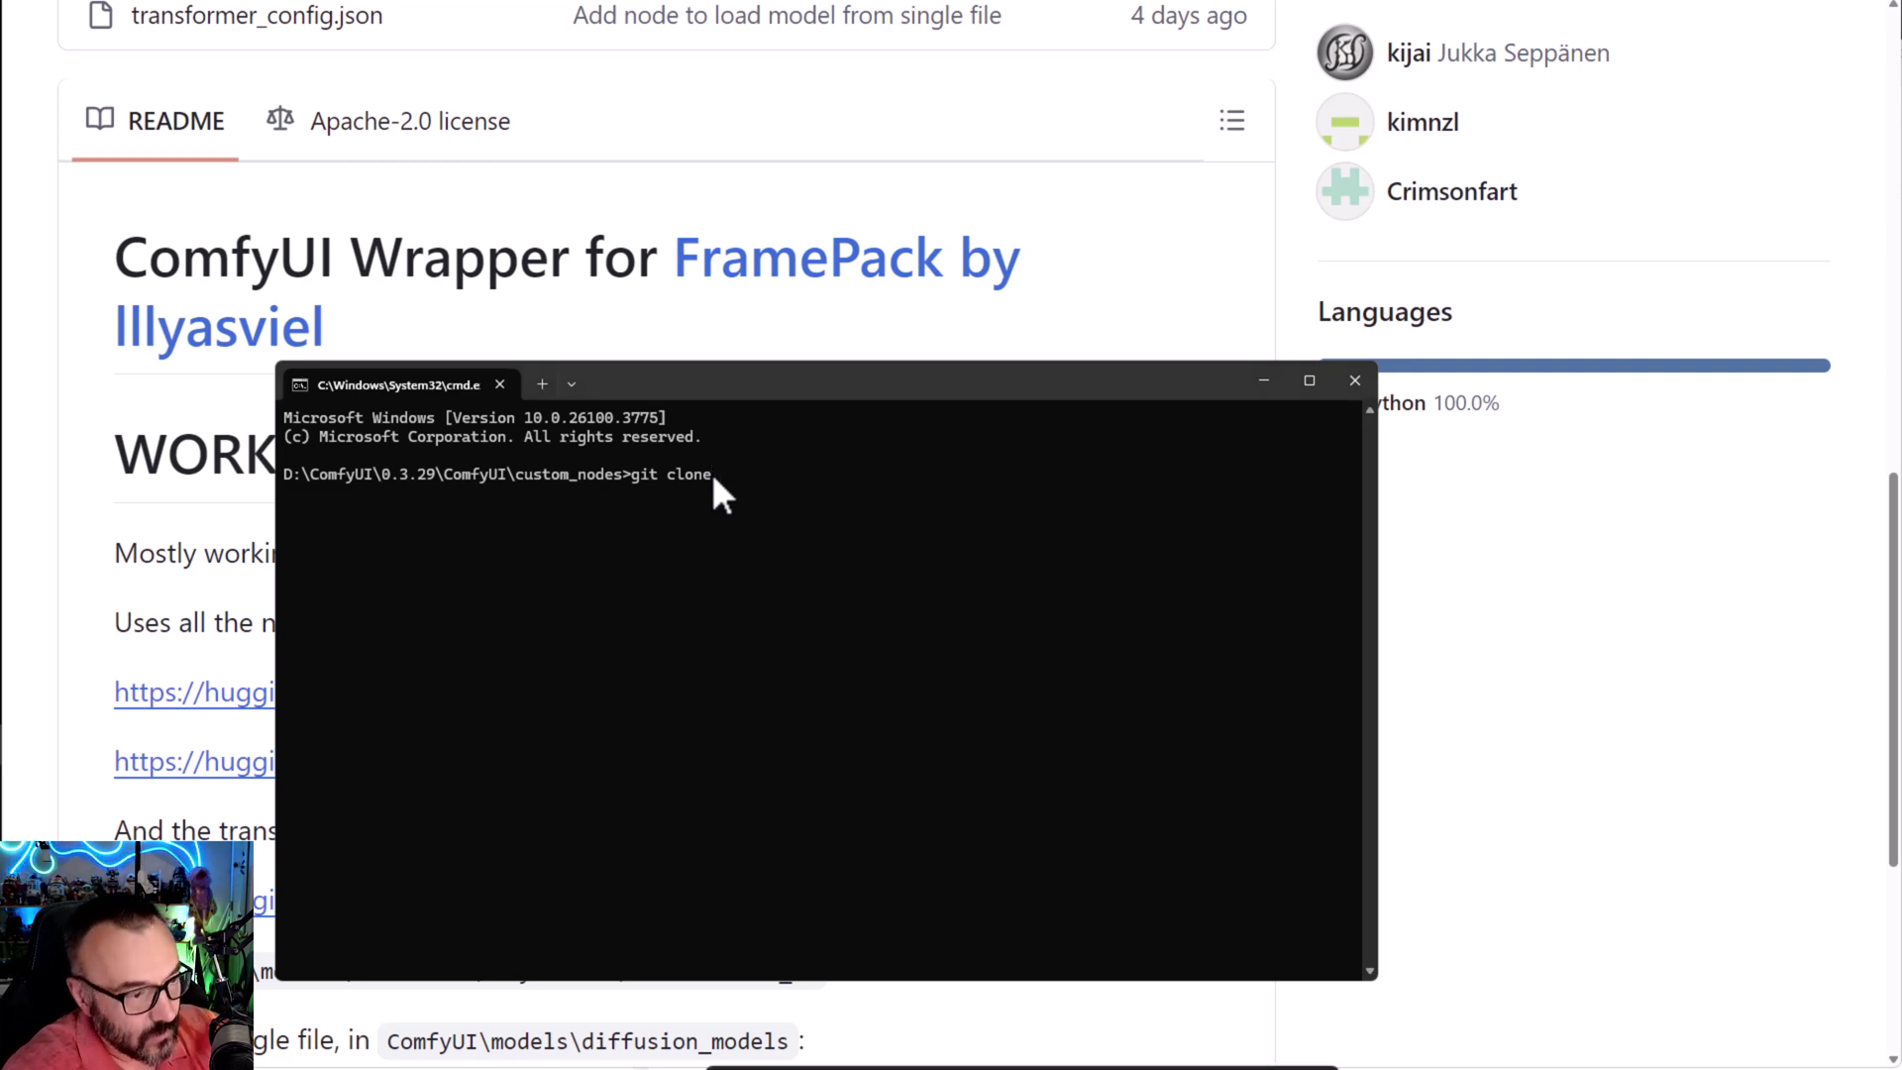
type("clone")
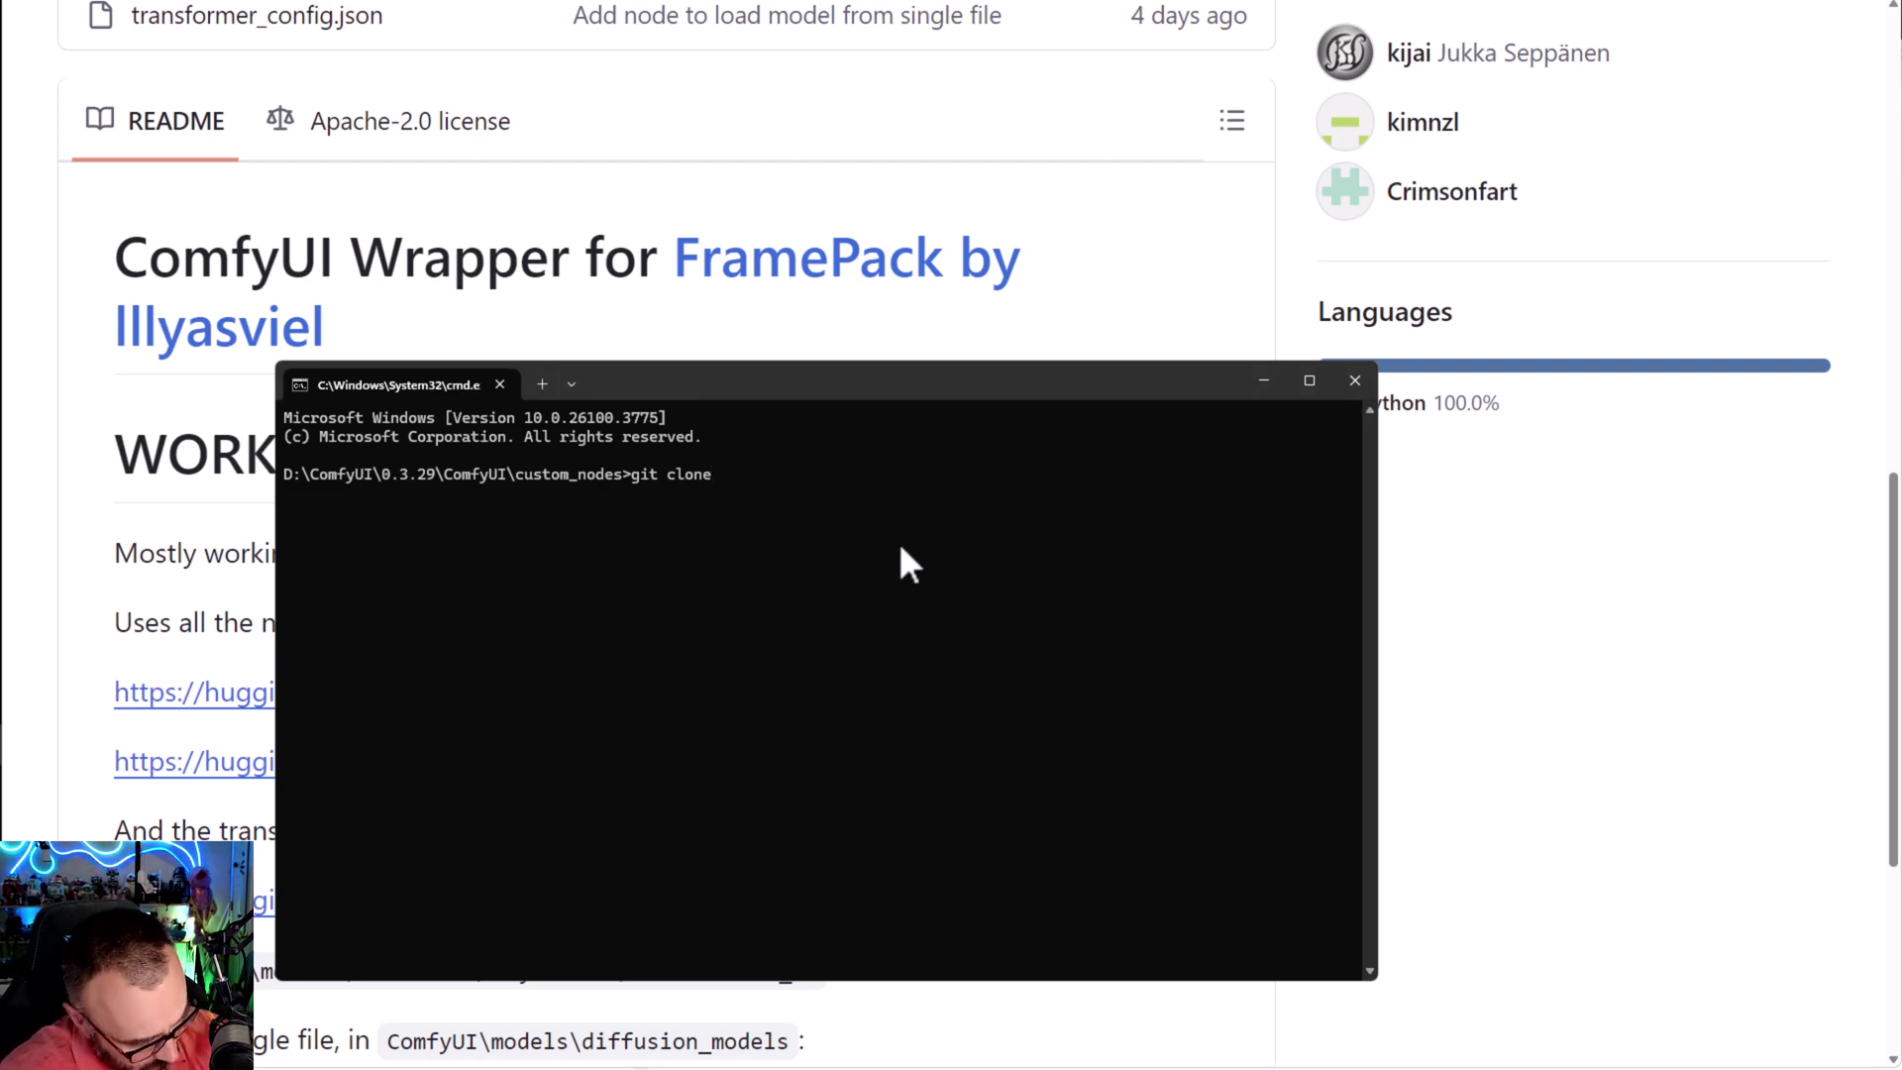
key("ctrl+v")
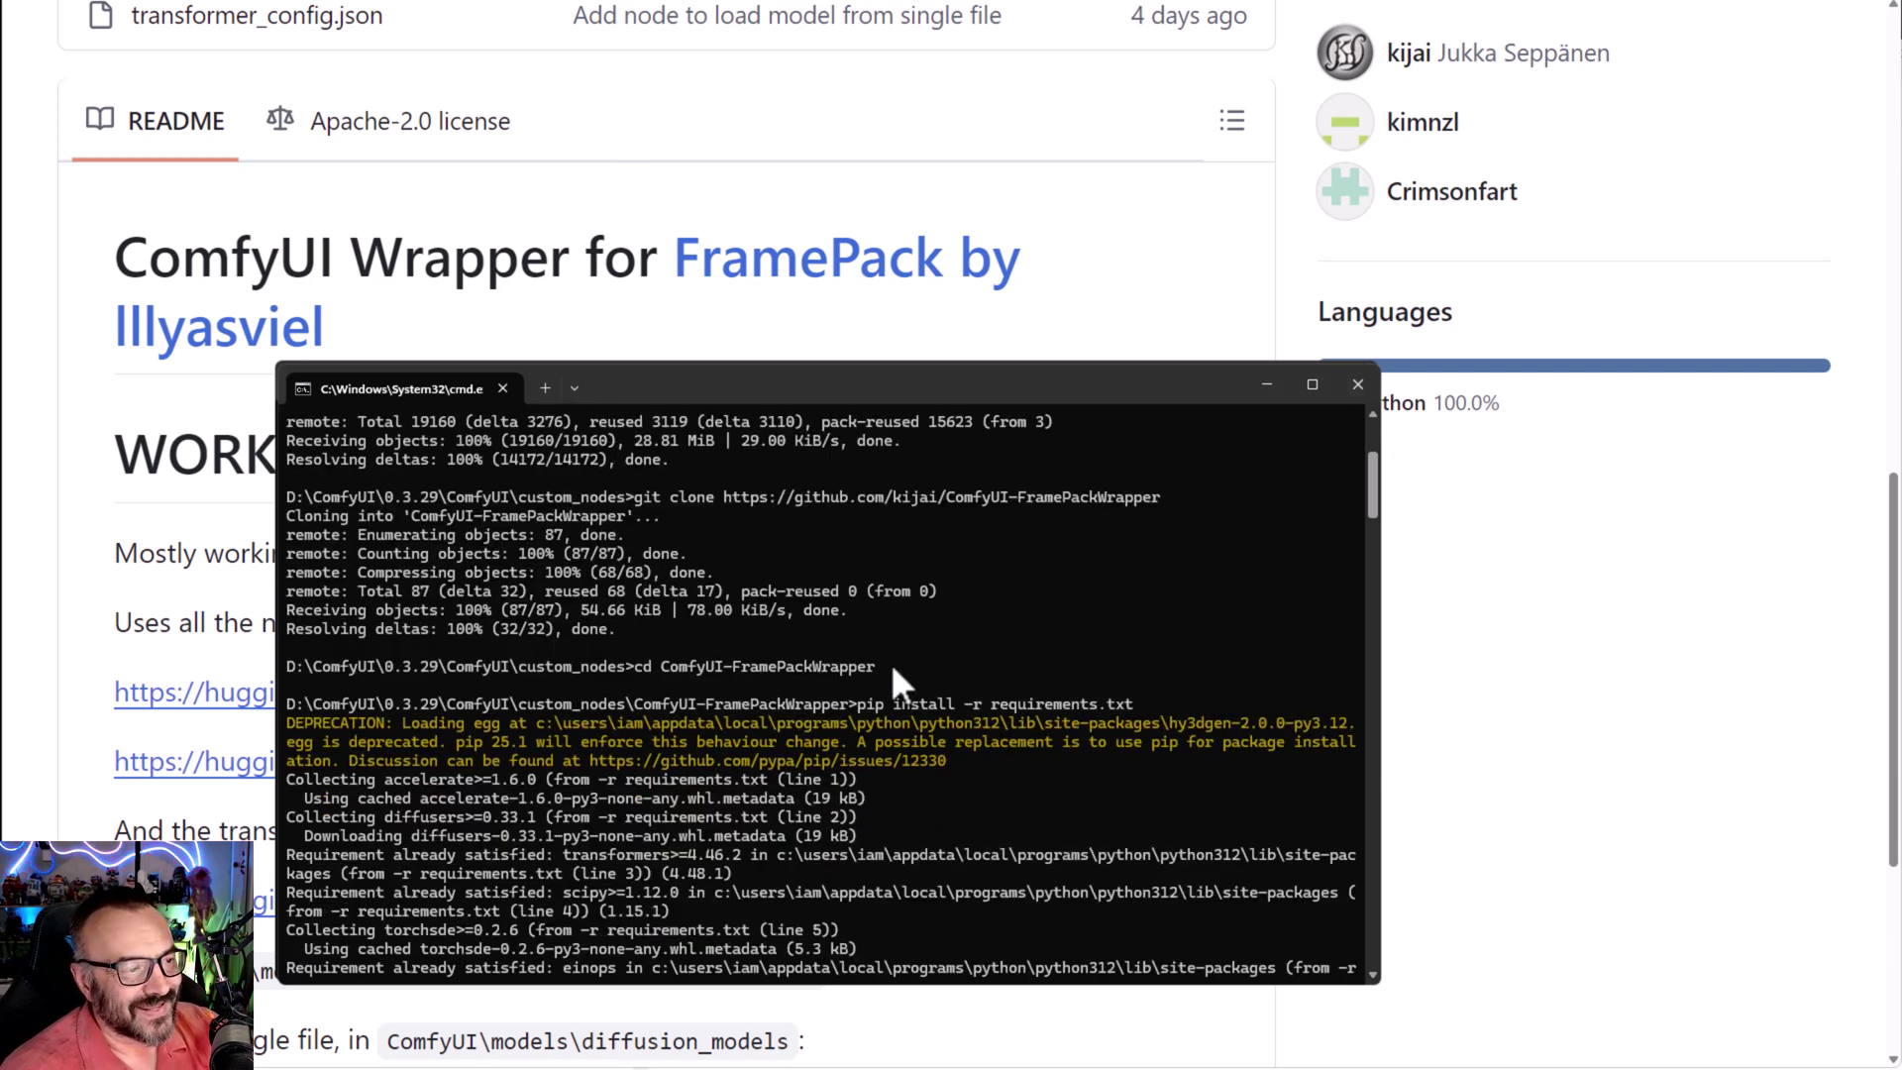
- Examine the console log for the commands that enter the ComfyUI-FramePackWrapper folder and install its requirements.txt, plus the installation output
left_click_drag(955, 667, 770, 670)
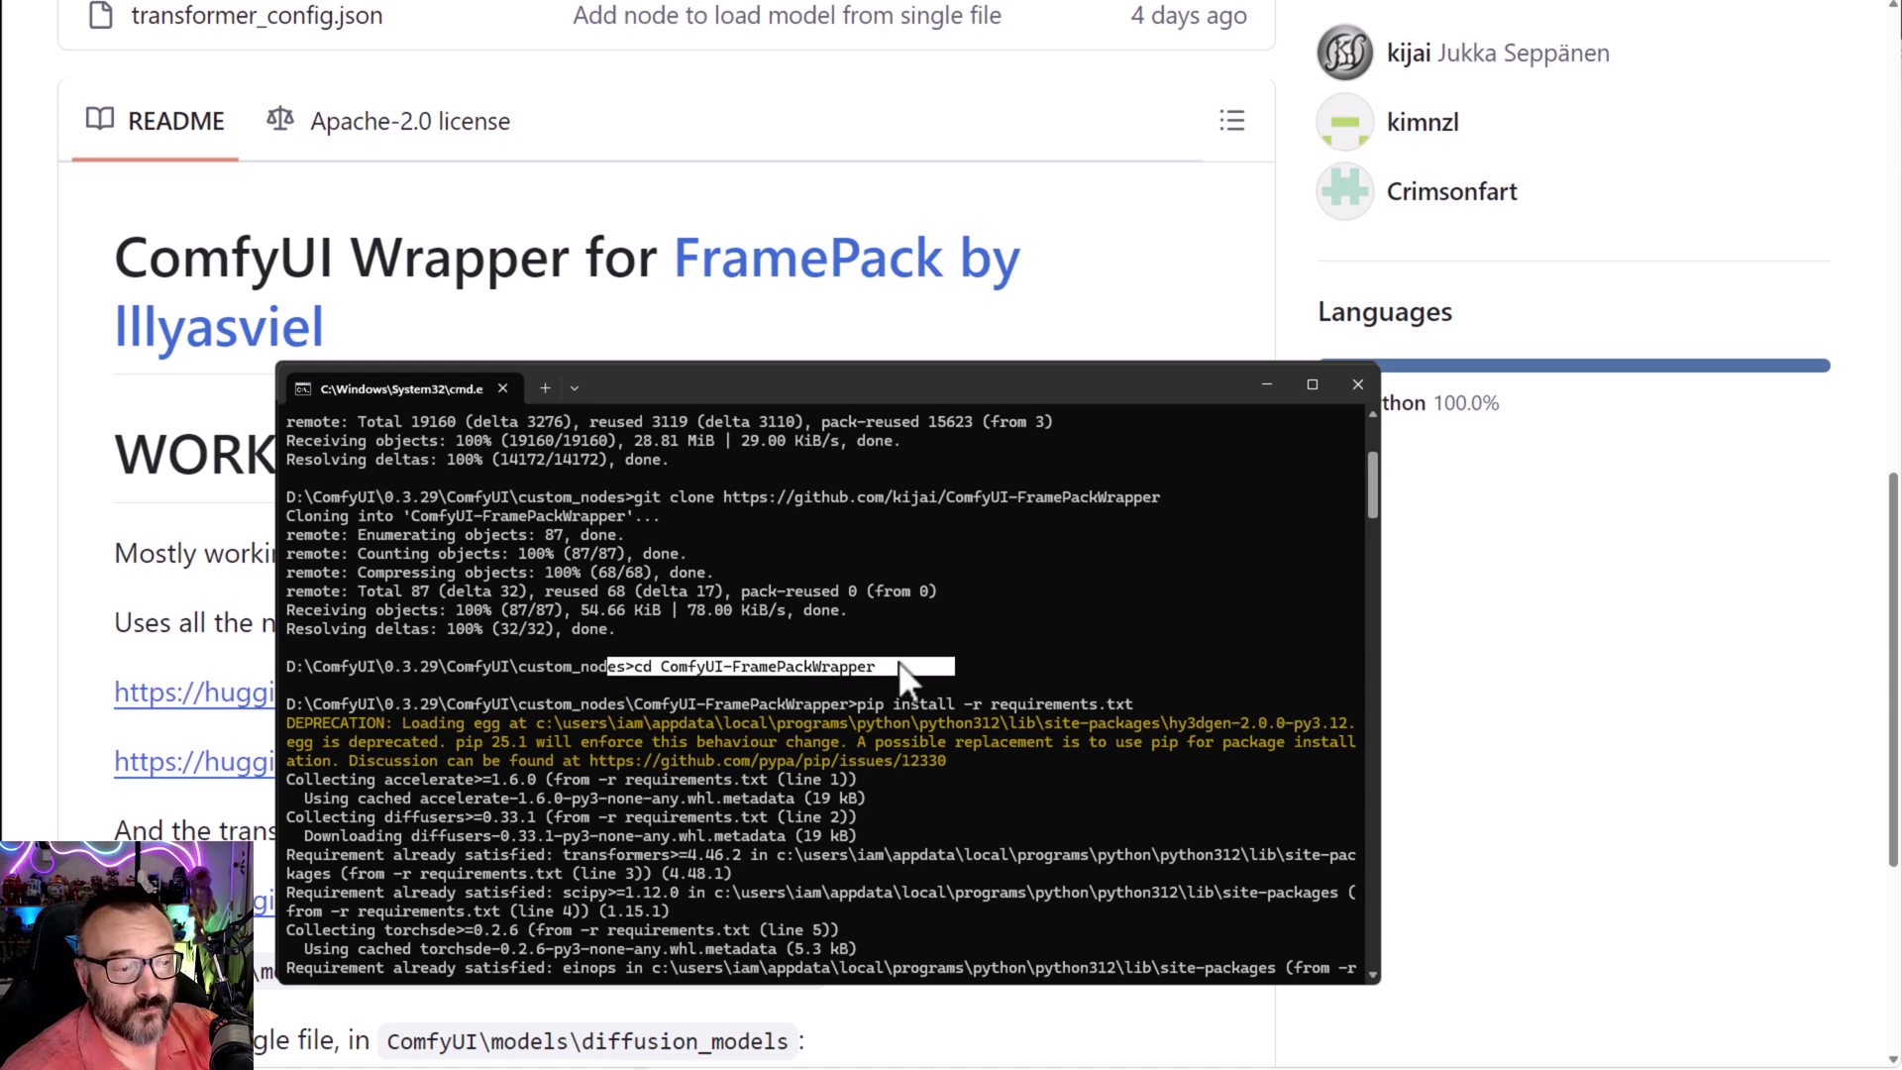
left_click_drag(1185, 701, 848, 703)
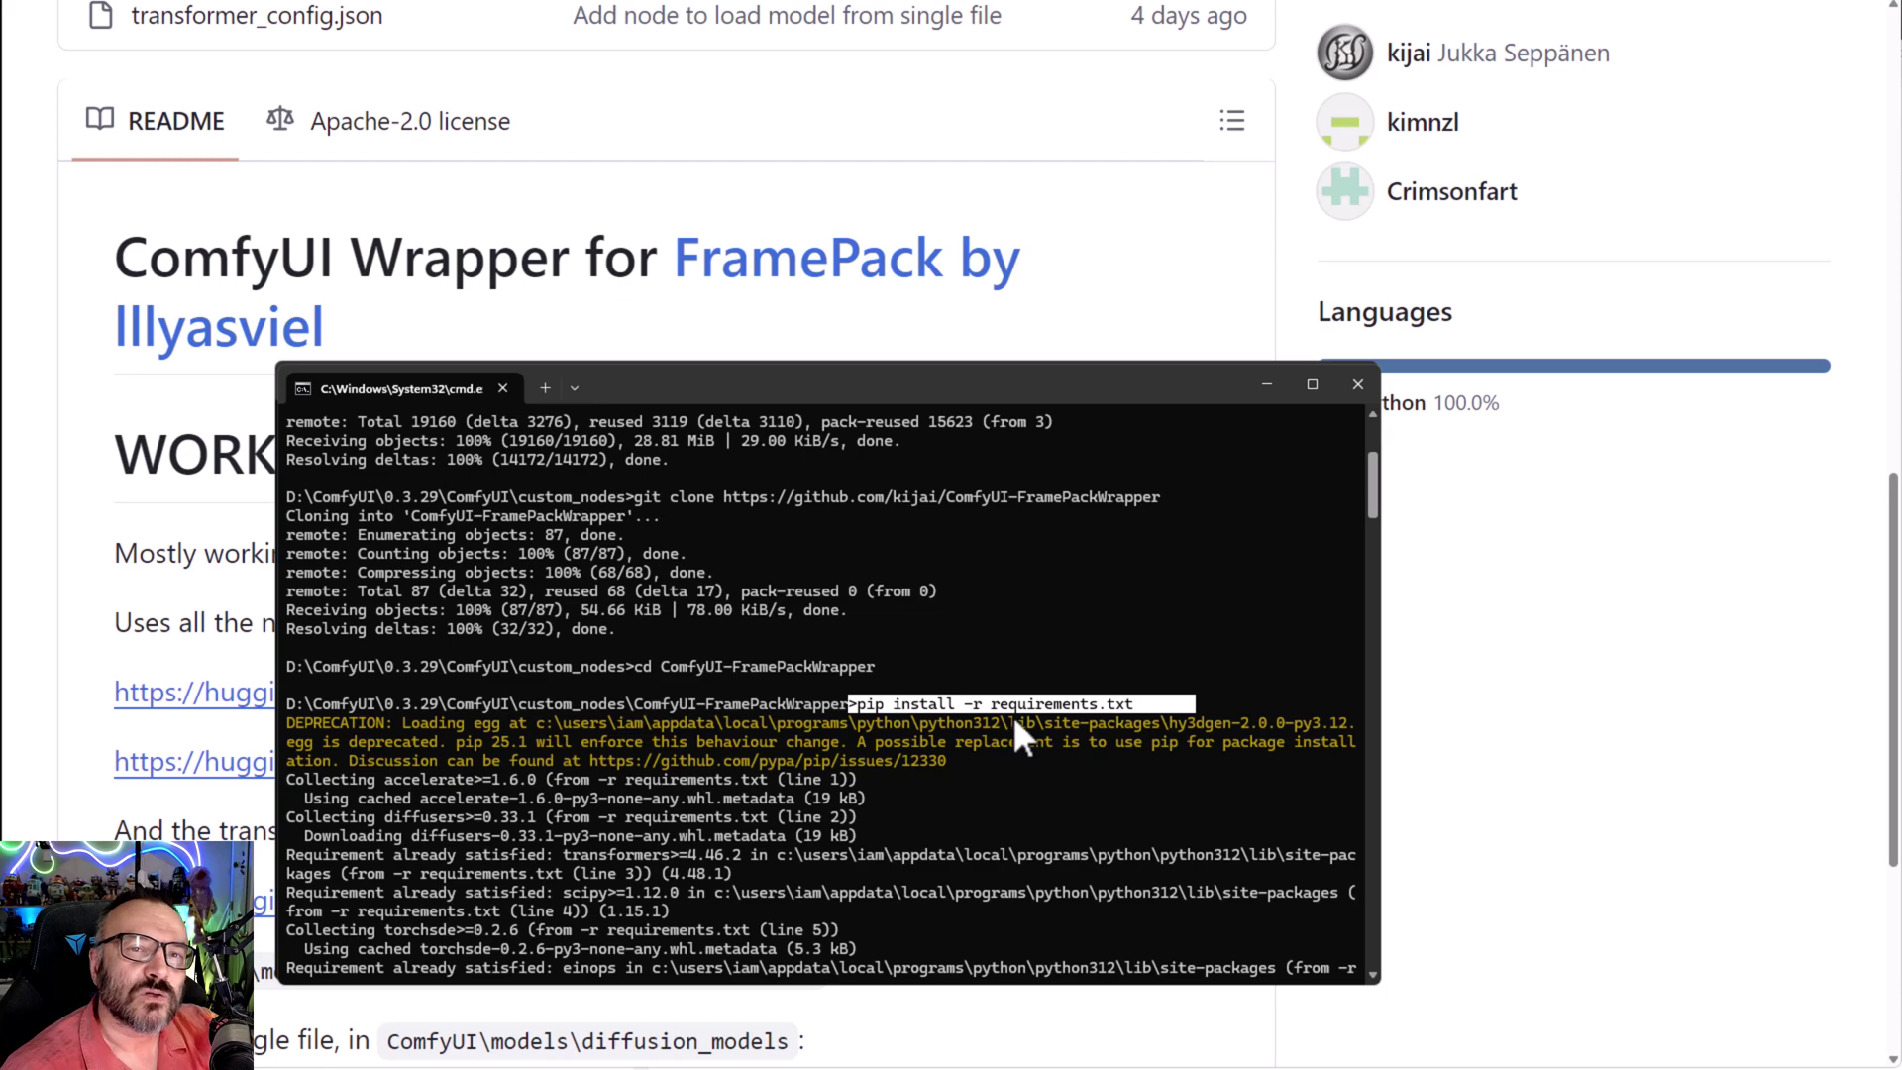
scroll(1016, 704, "down", 1)
scroll(809, 590, "down", 1)
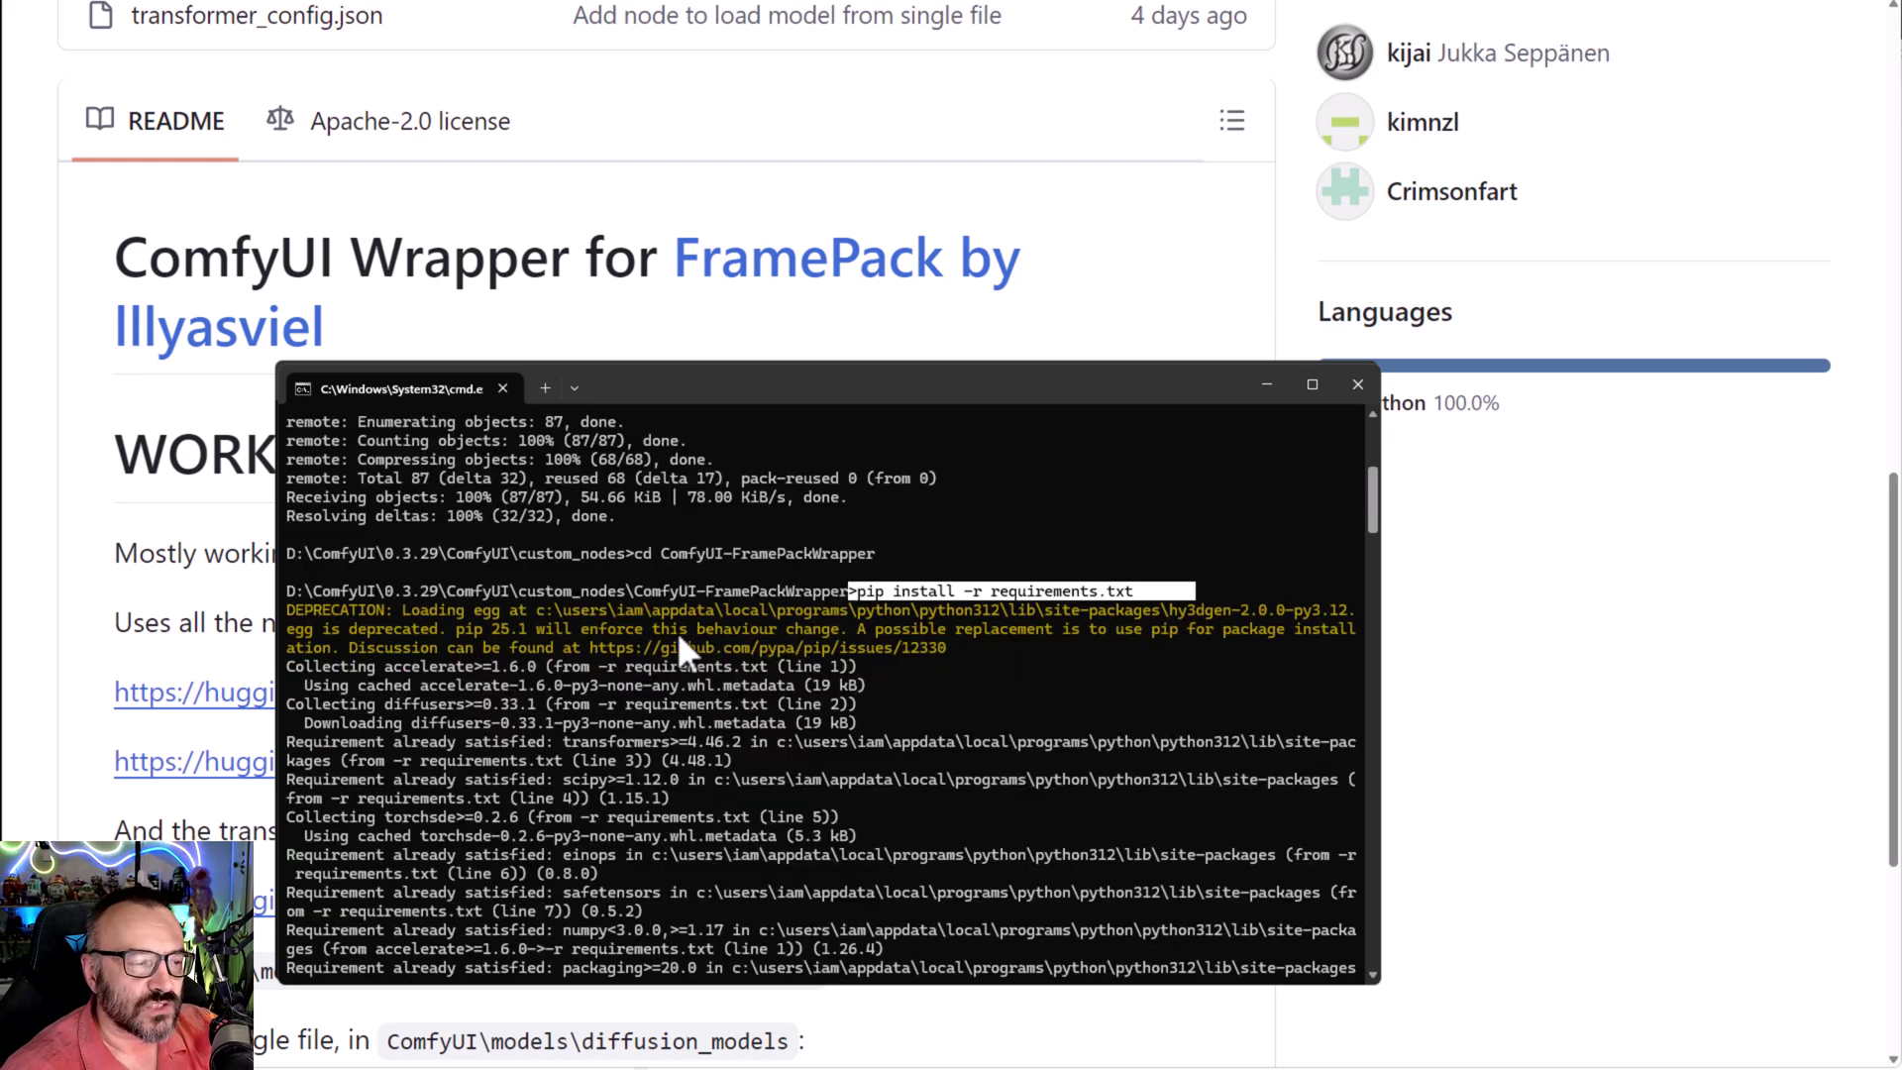
scroll(1075, 740, "down", 12)
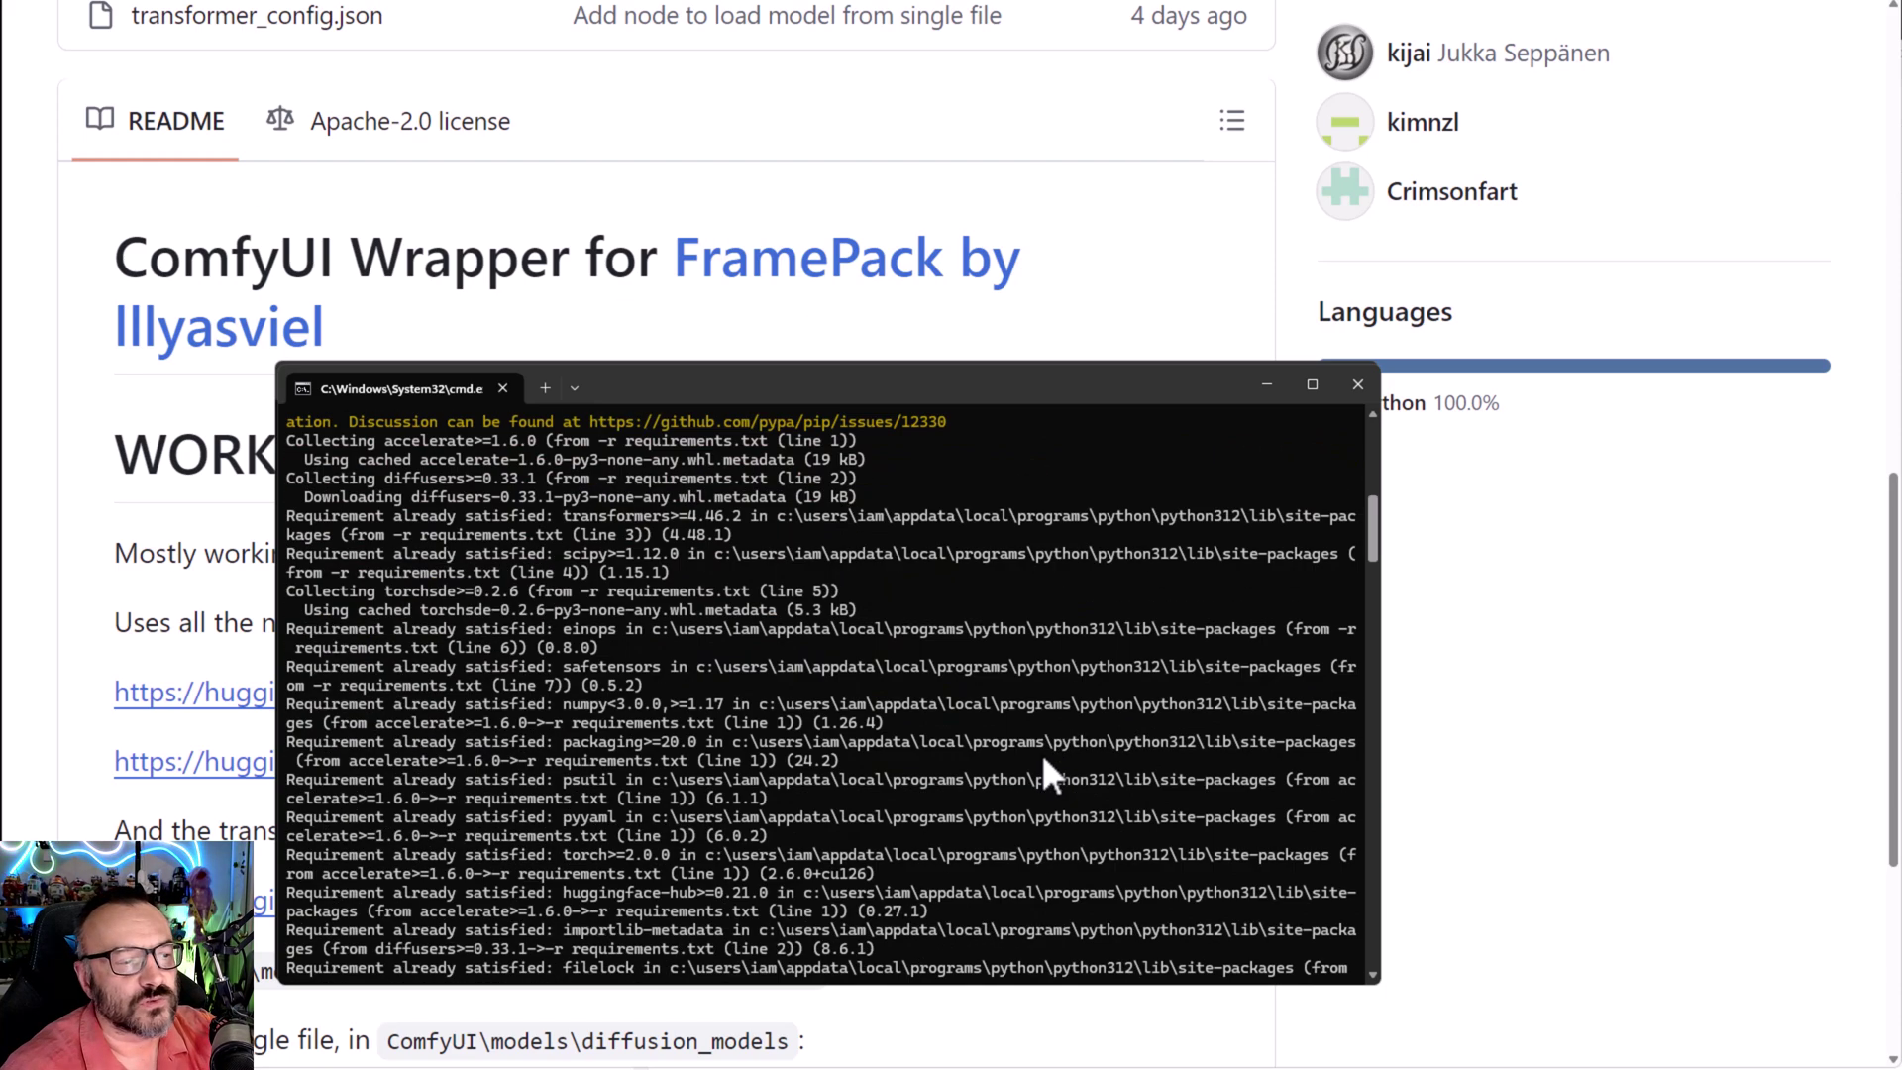
scroll(1030, 798, "down", 3)
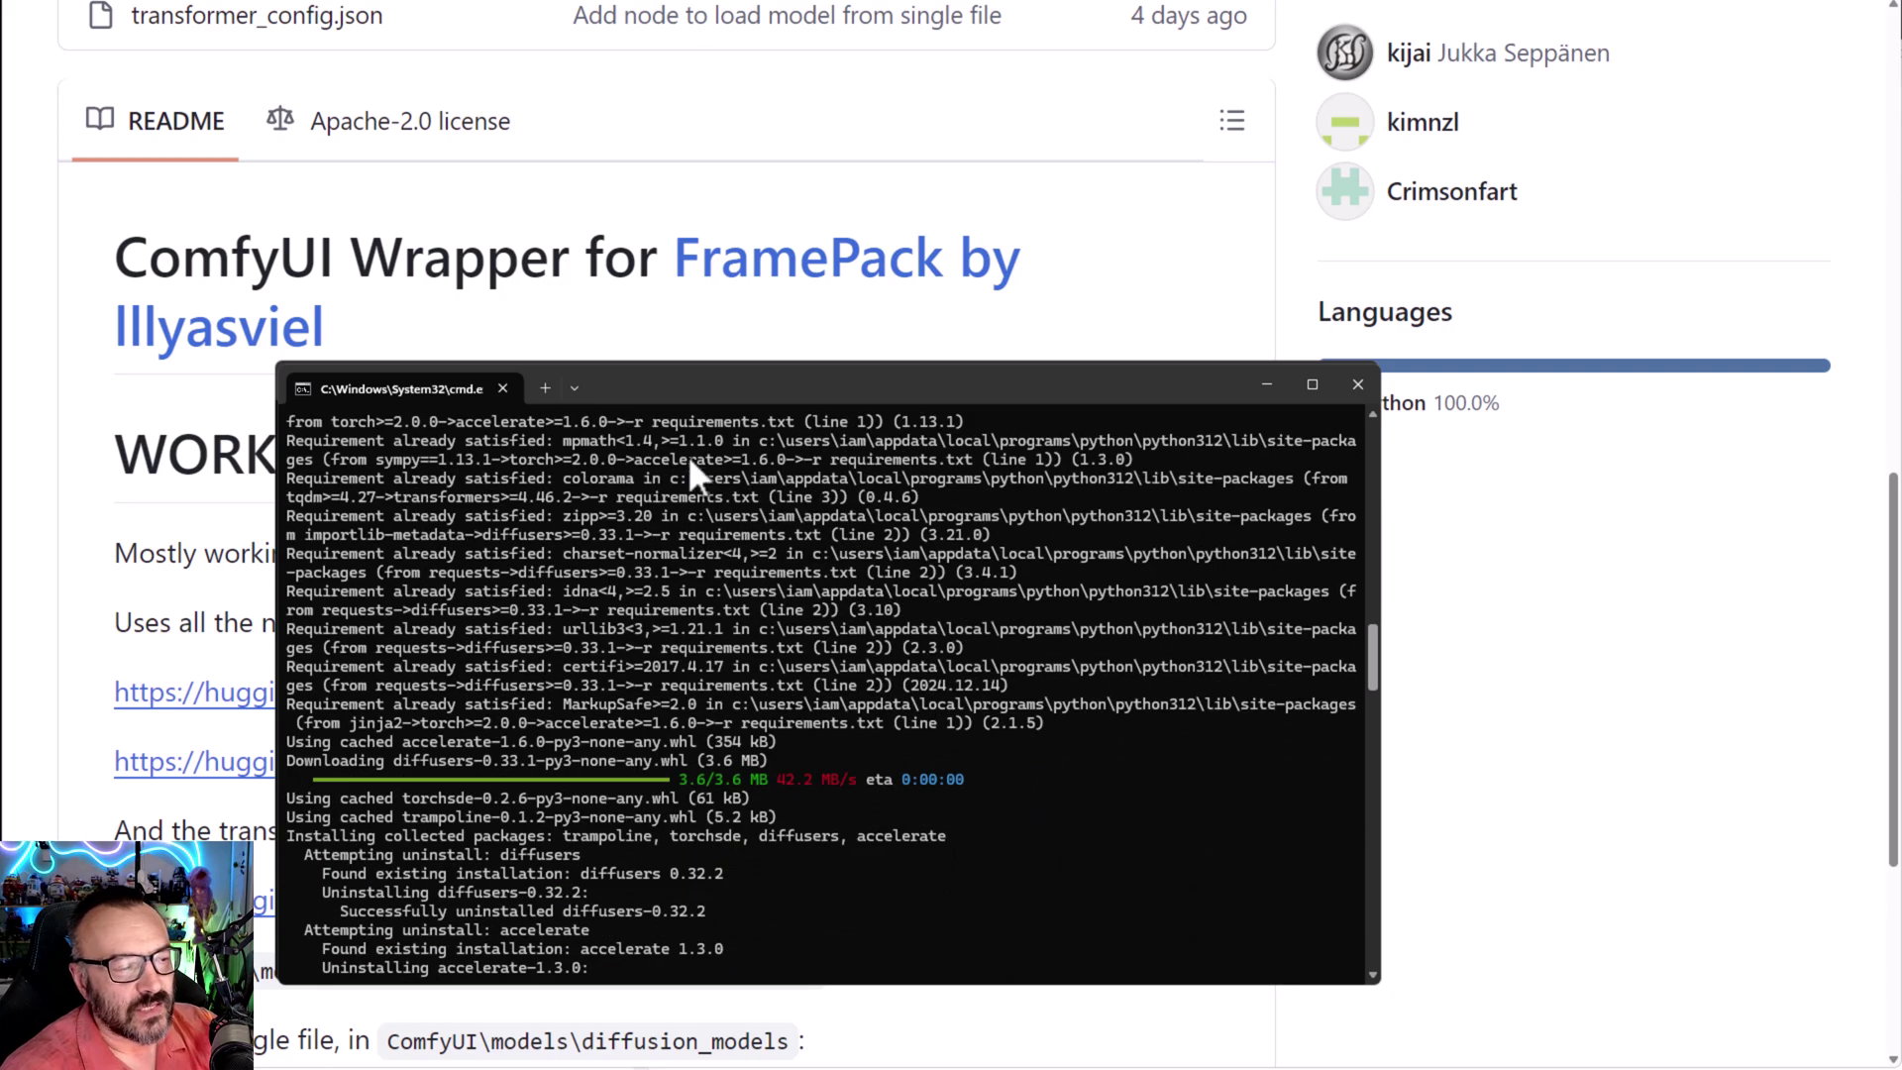
scroll(722, 637, "down", 5)
scroll(709, 693, "up", 1)
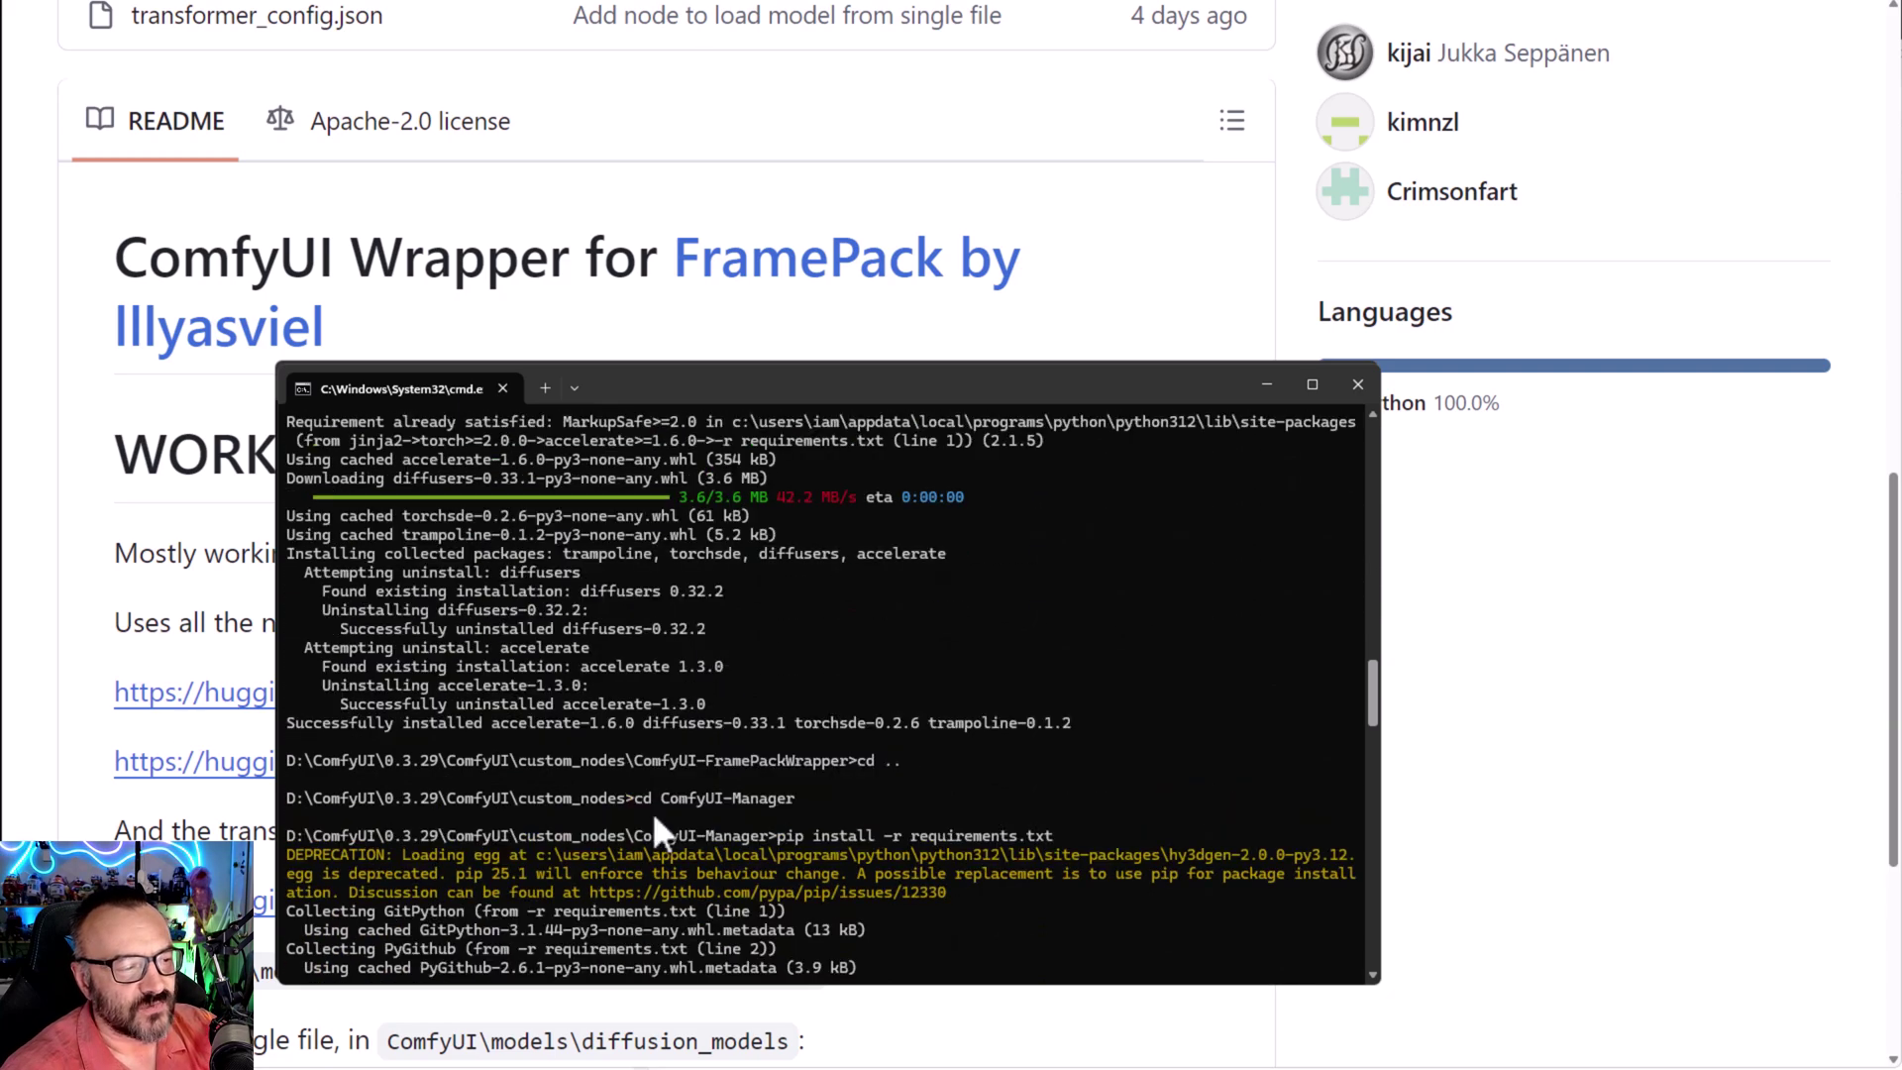
- Leave the console output and open the example_workflows folder in the ComfyUI-FramePackWrapper repository on GitHub
scroll(882, 764, "up", 1)
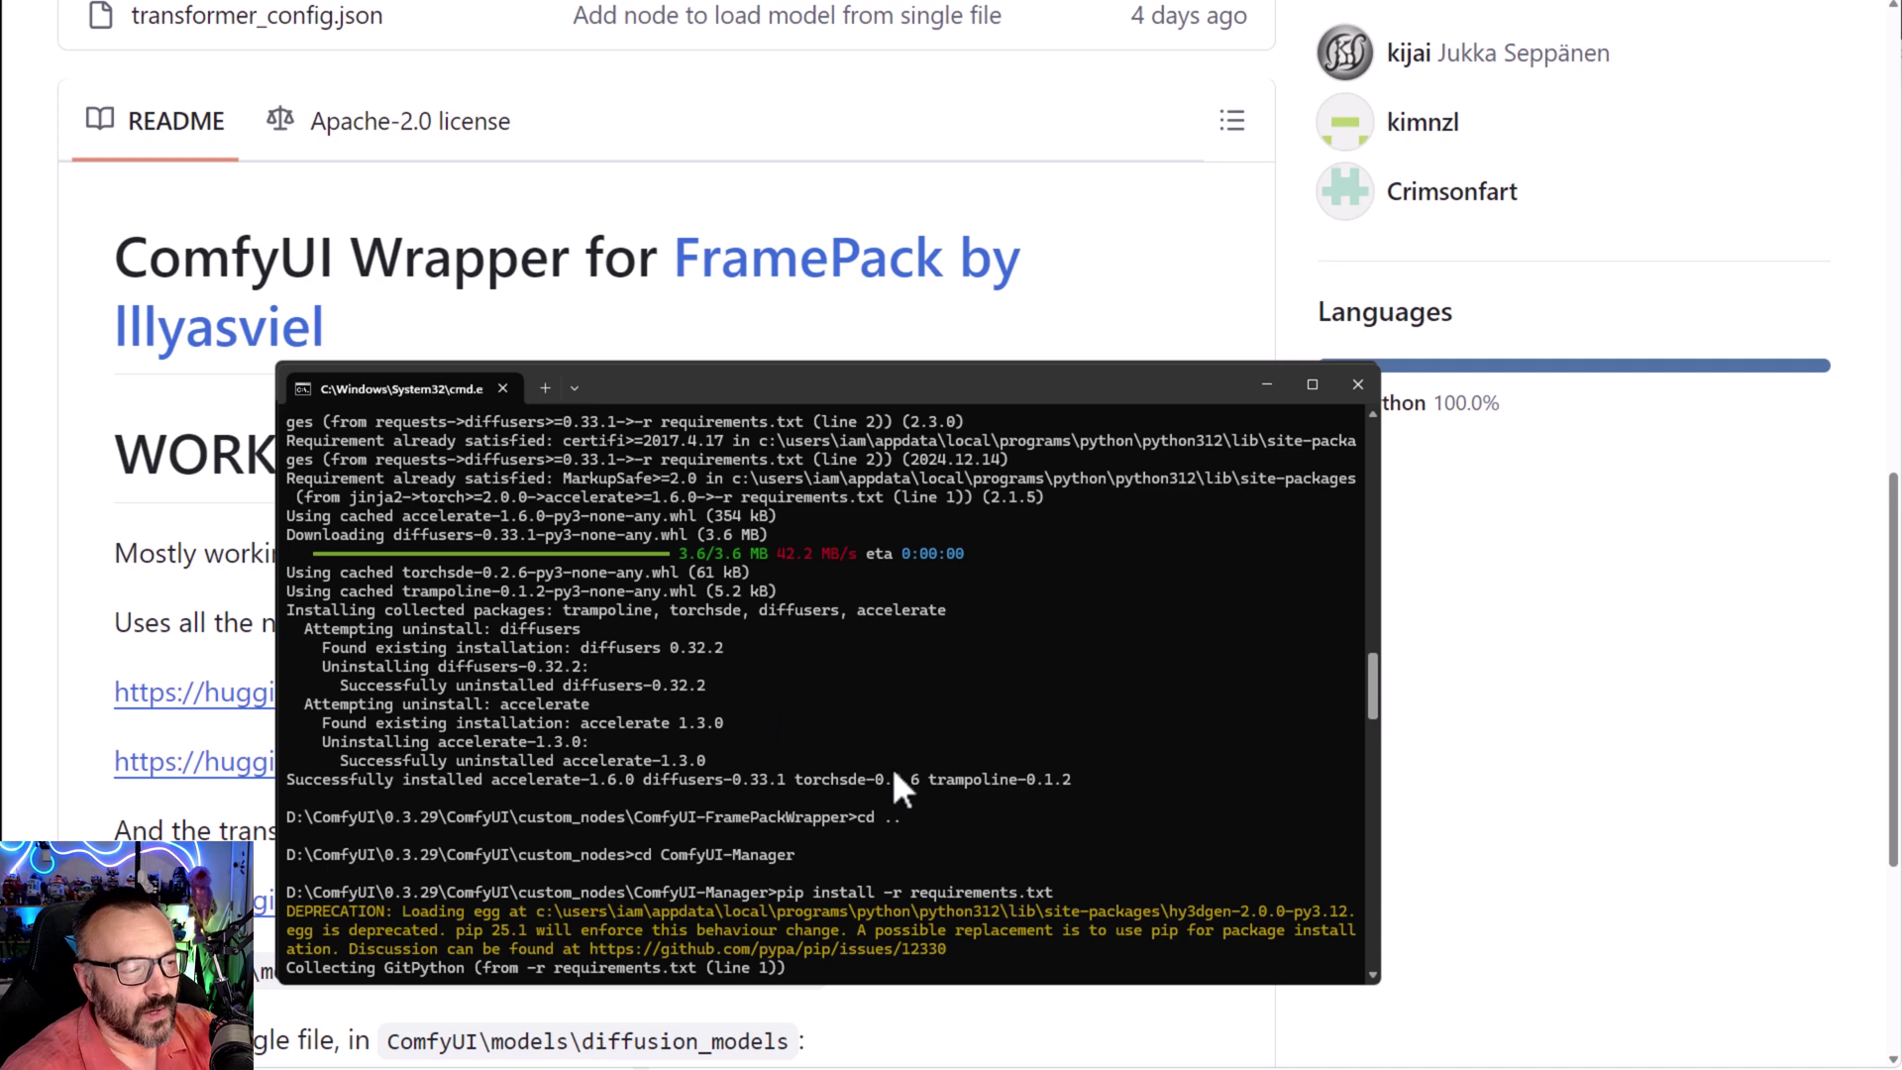
mouse_move(936, 854)
left_mouse_down()
mouse_move(739, 883)
mouse_move(432, 844)
mouse_move(954, 830)
left_mouse_up()
right_click(955, 830)
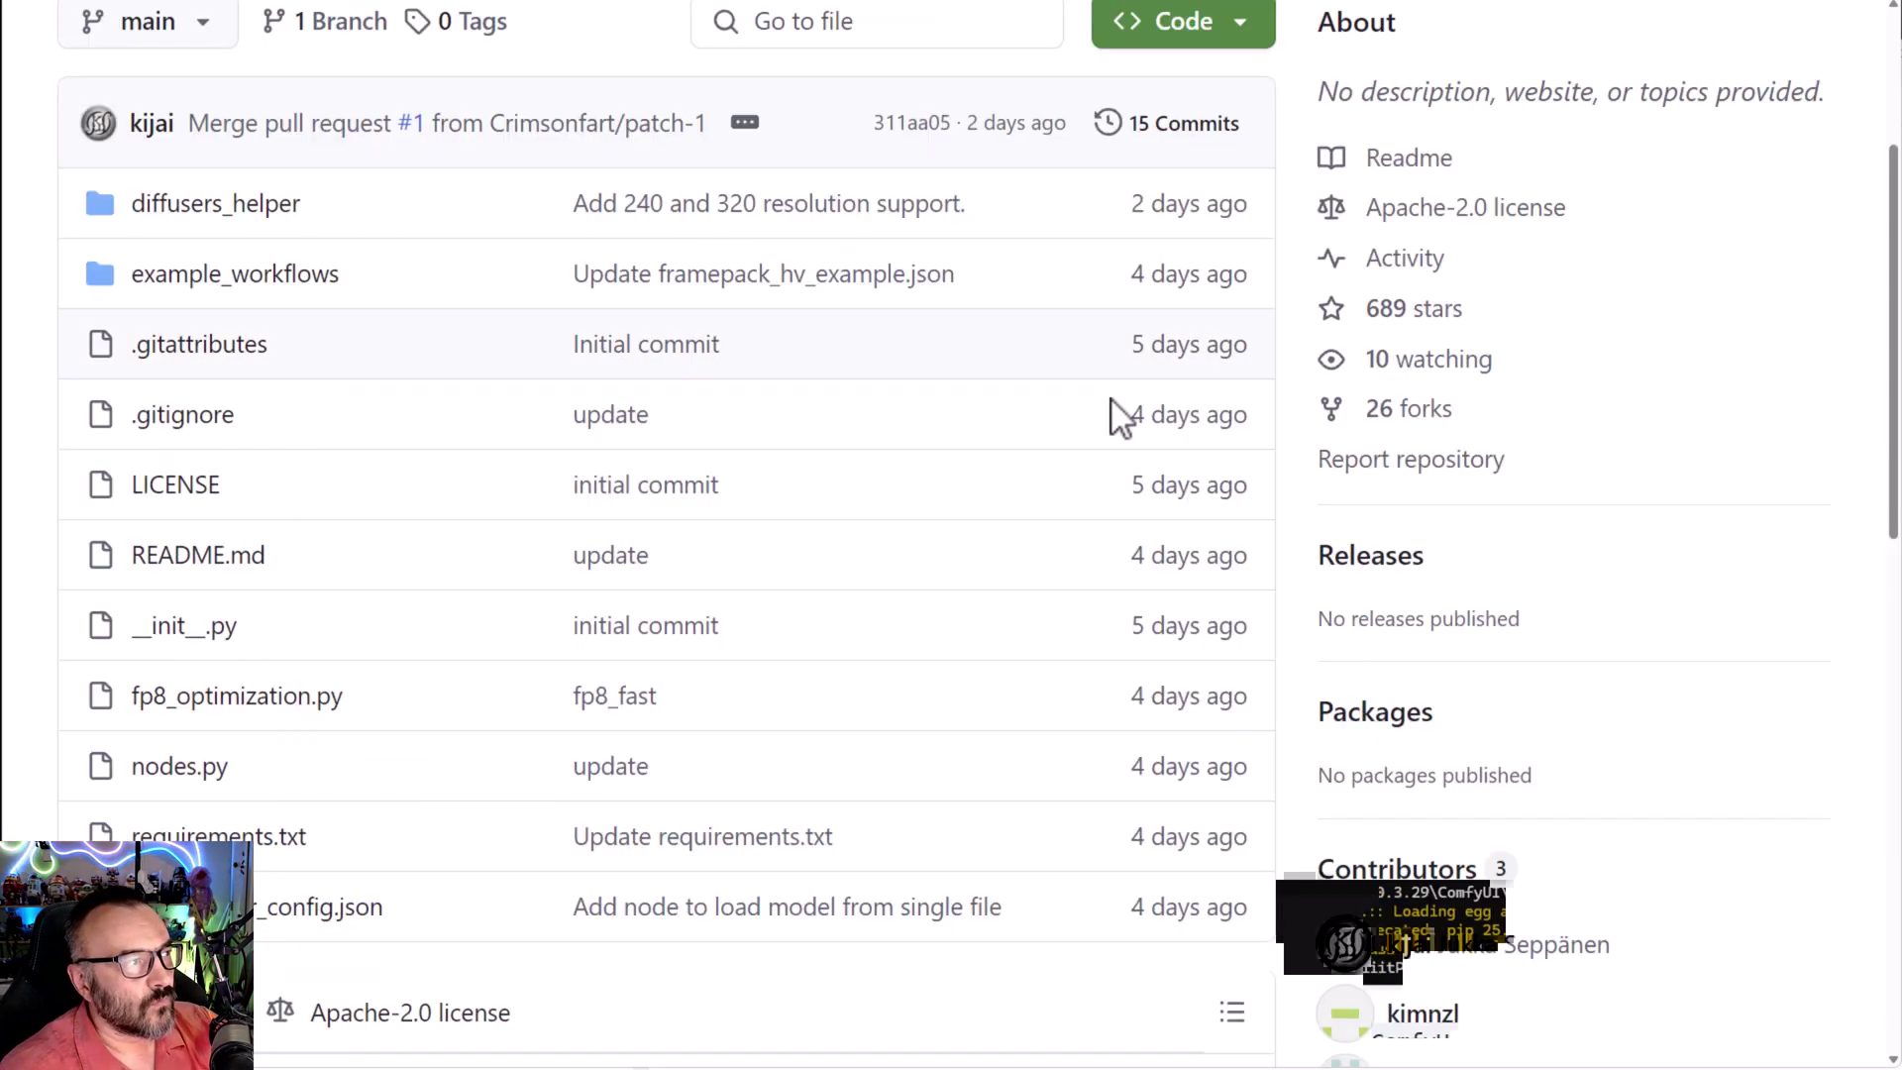
left_click(234, 282)
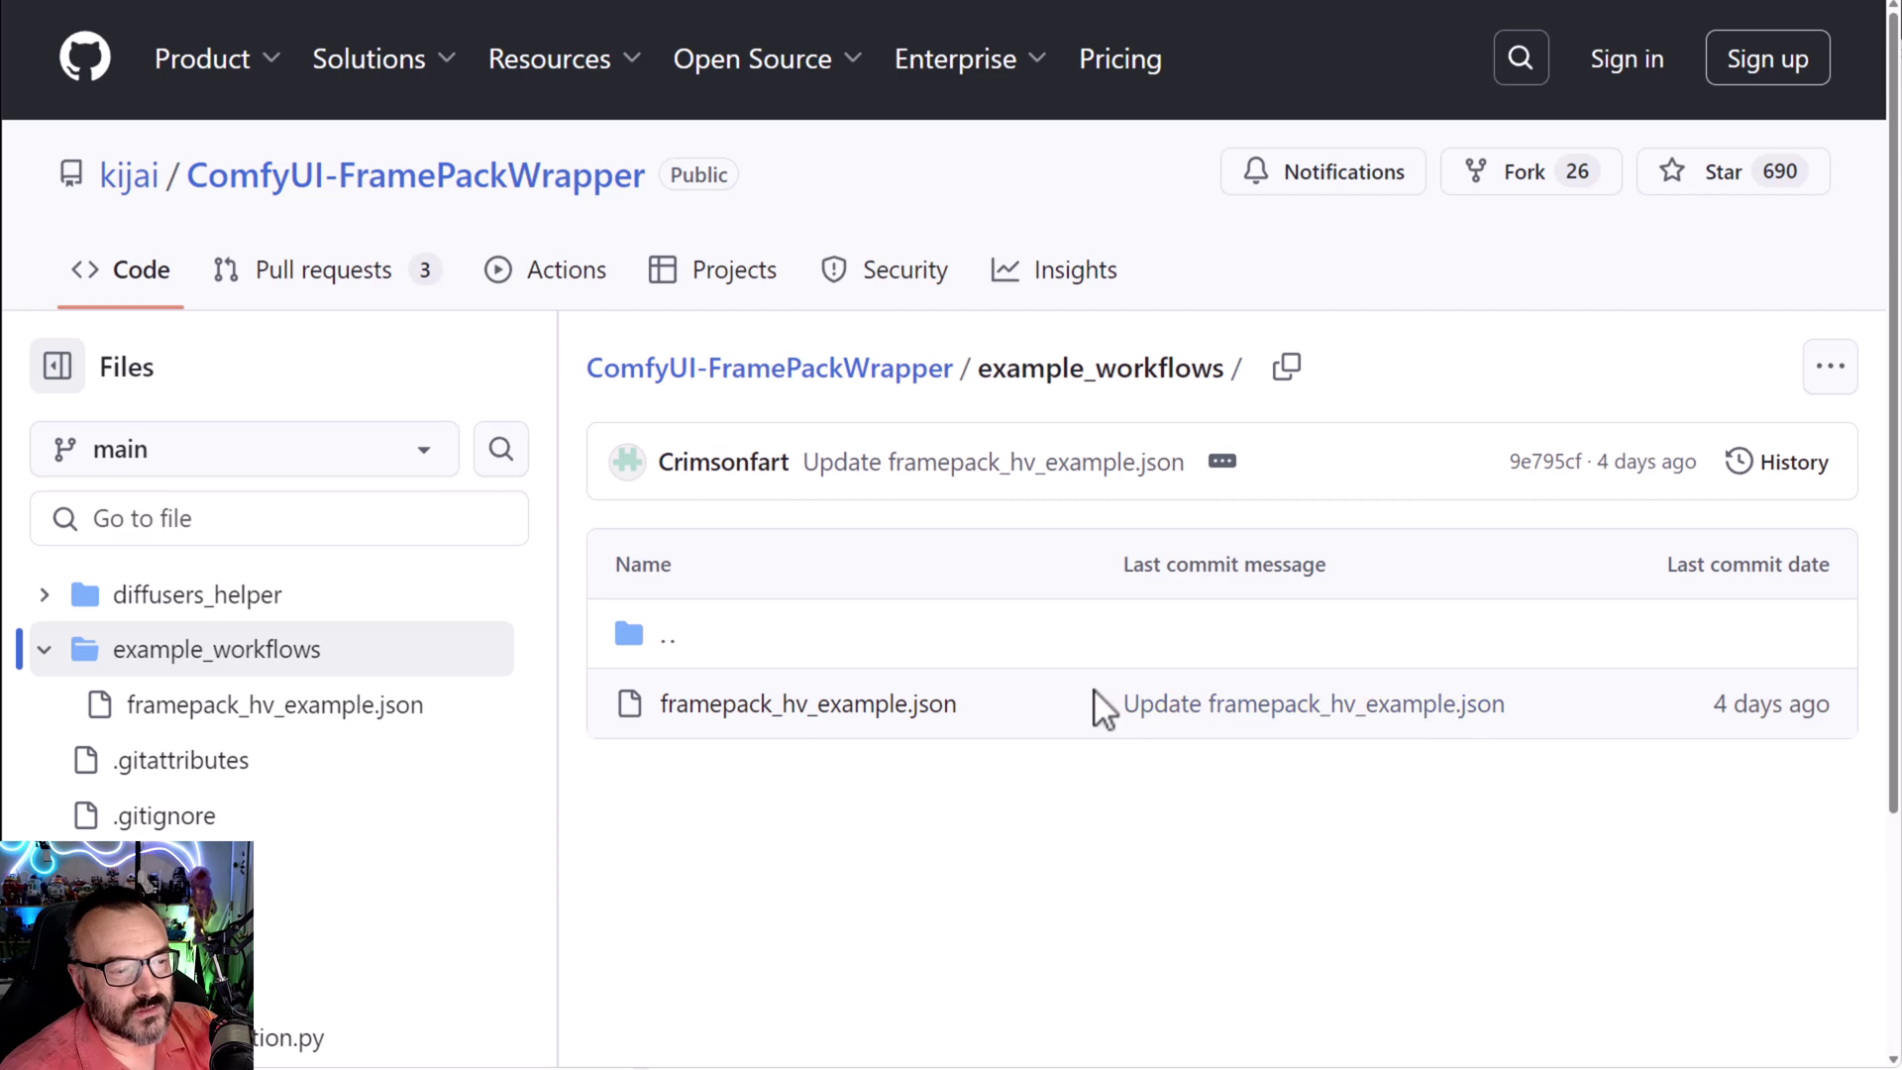
- Switch to File Explorer, open example_workflows inside custom_nodes\ComfyUI-FramePackWrapper, and select framepack_hv_example.json
key("alt+Tab")
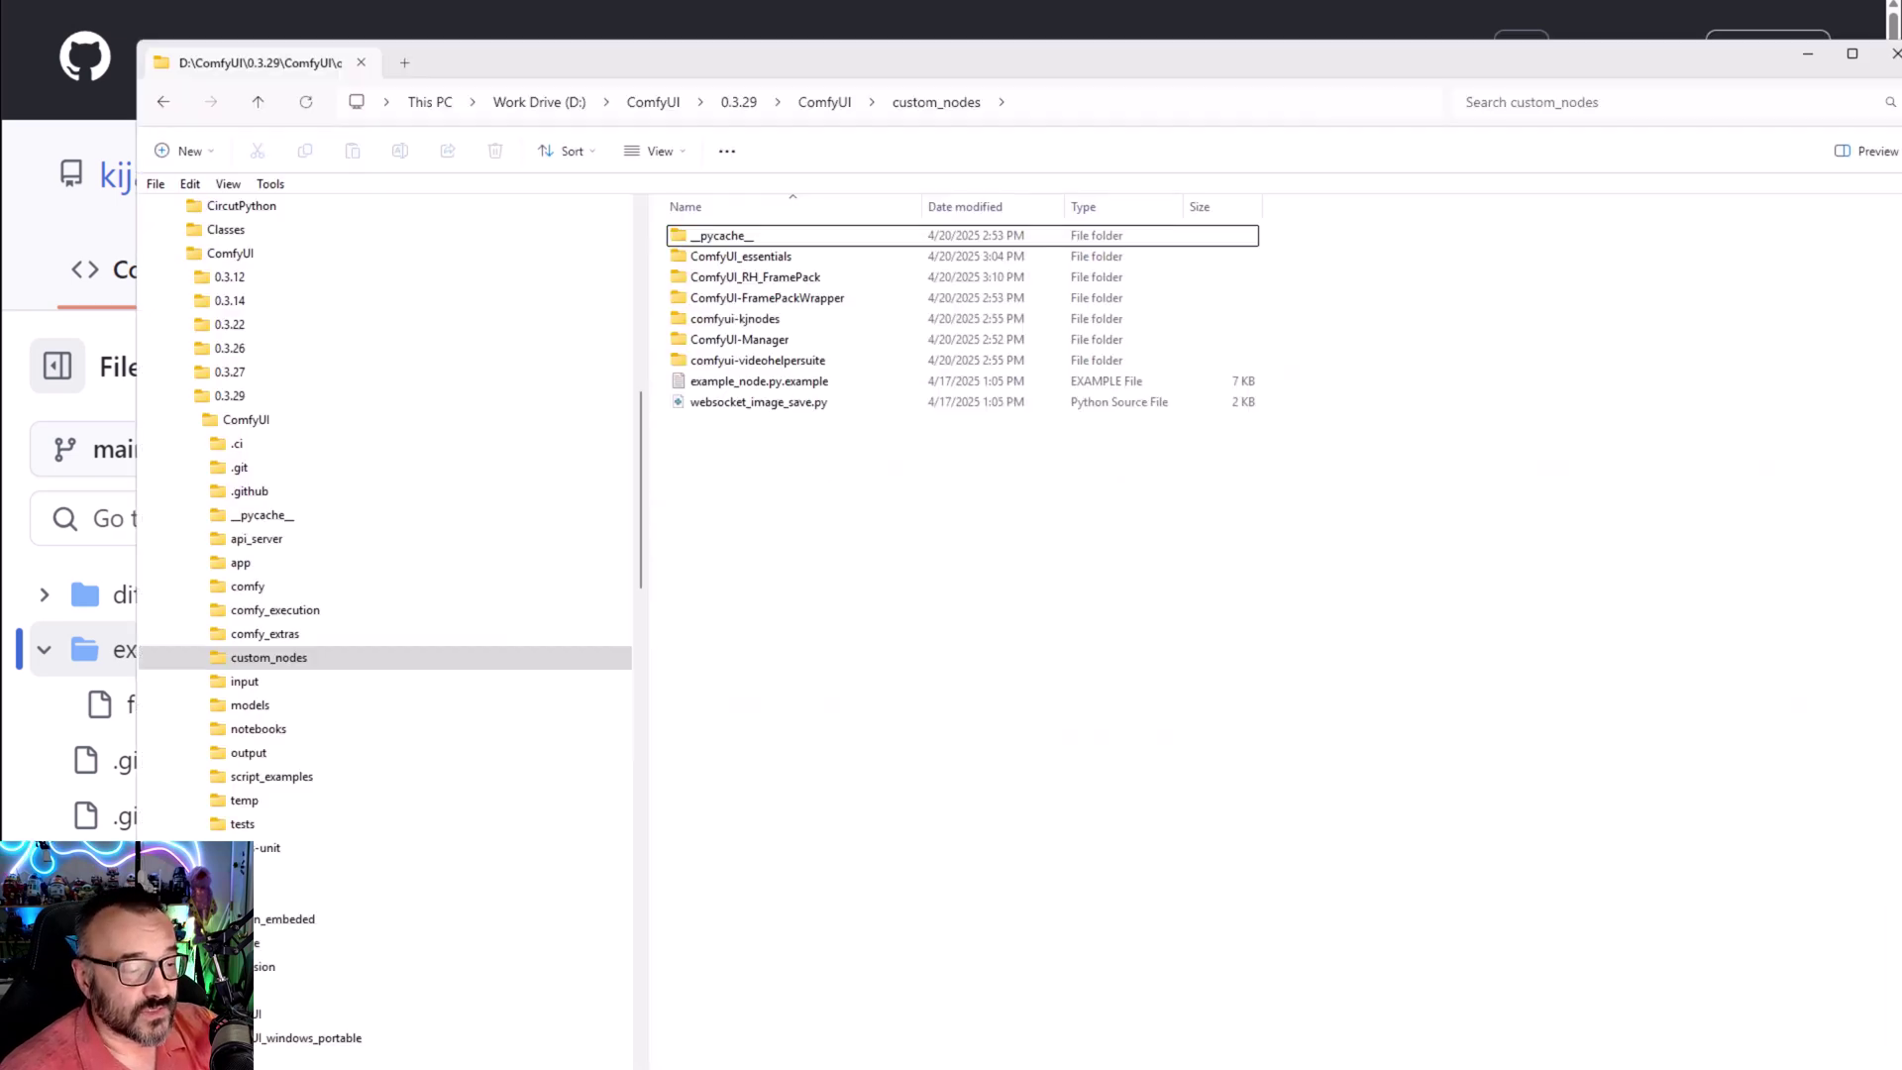
double_click(754, 297)
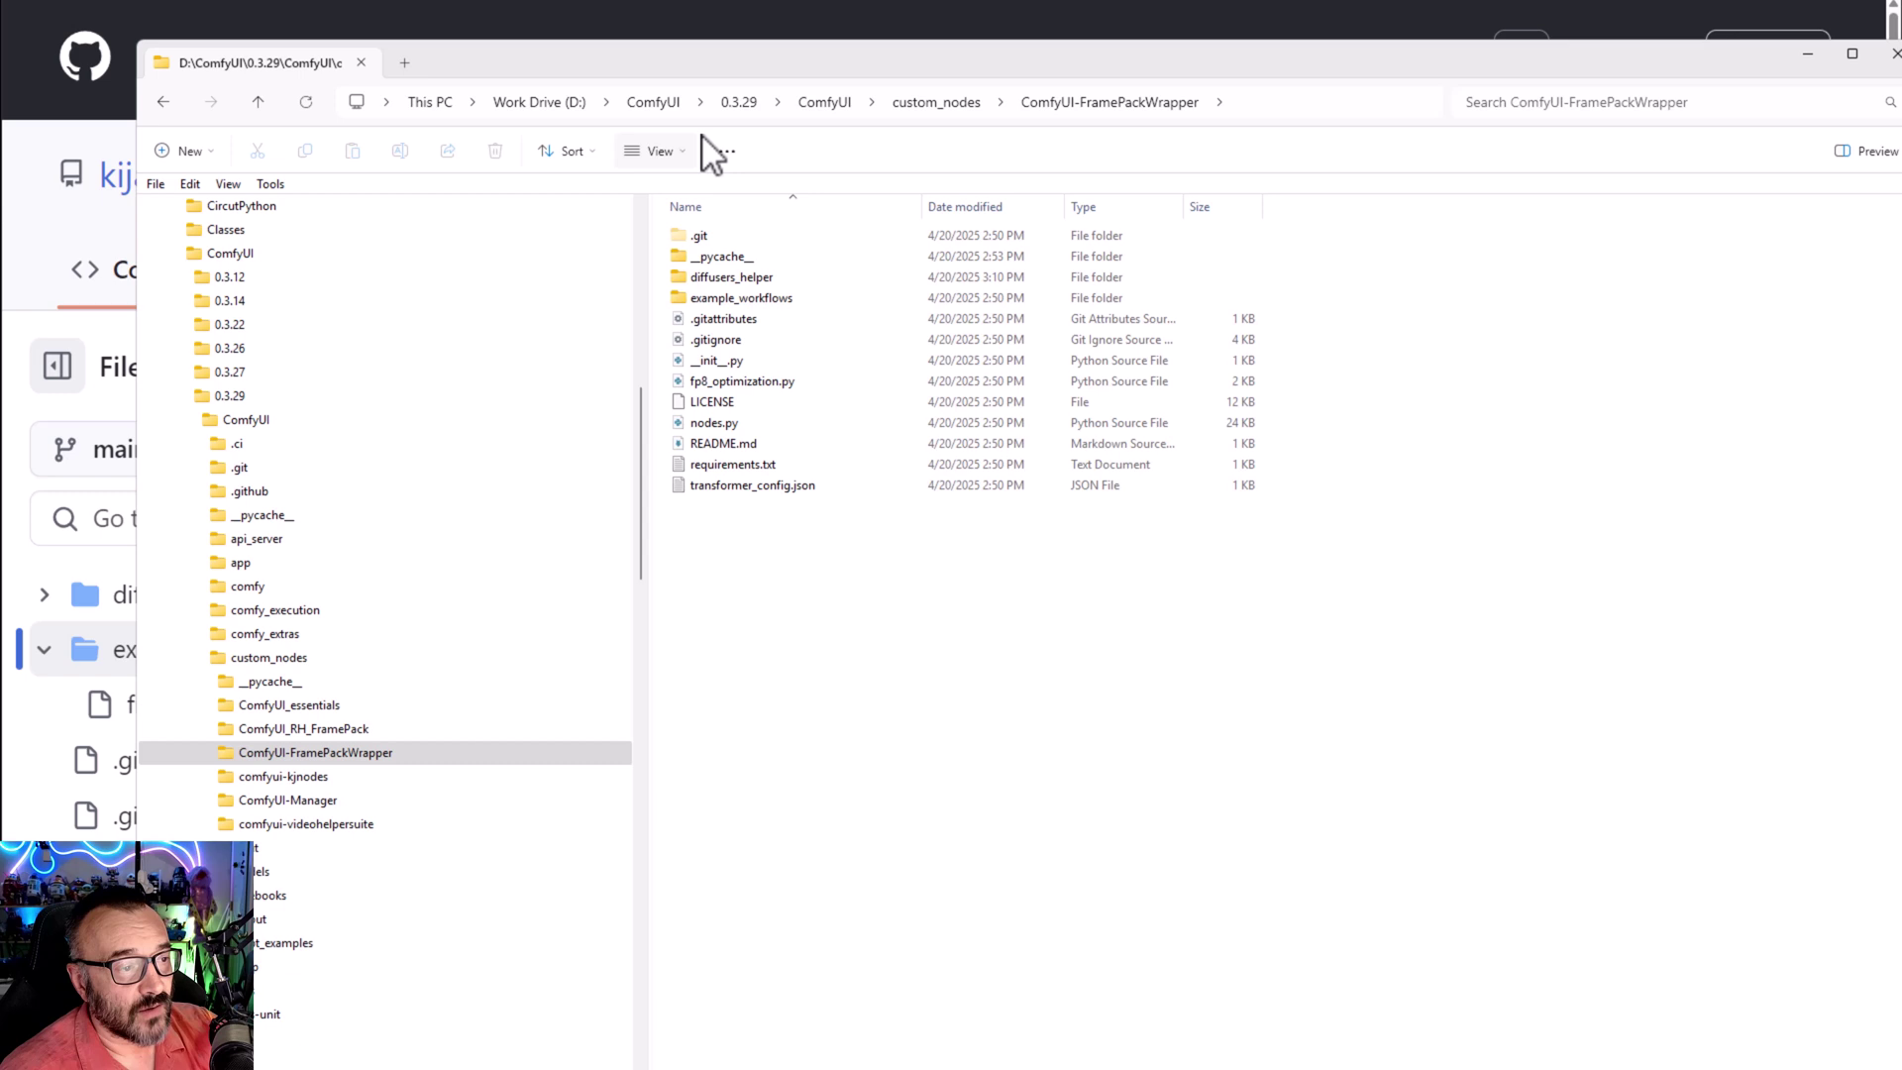
double_click(724, 296)
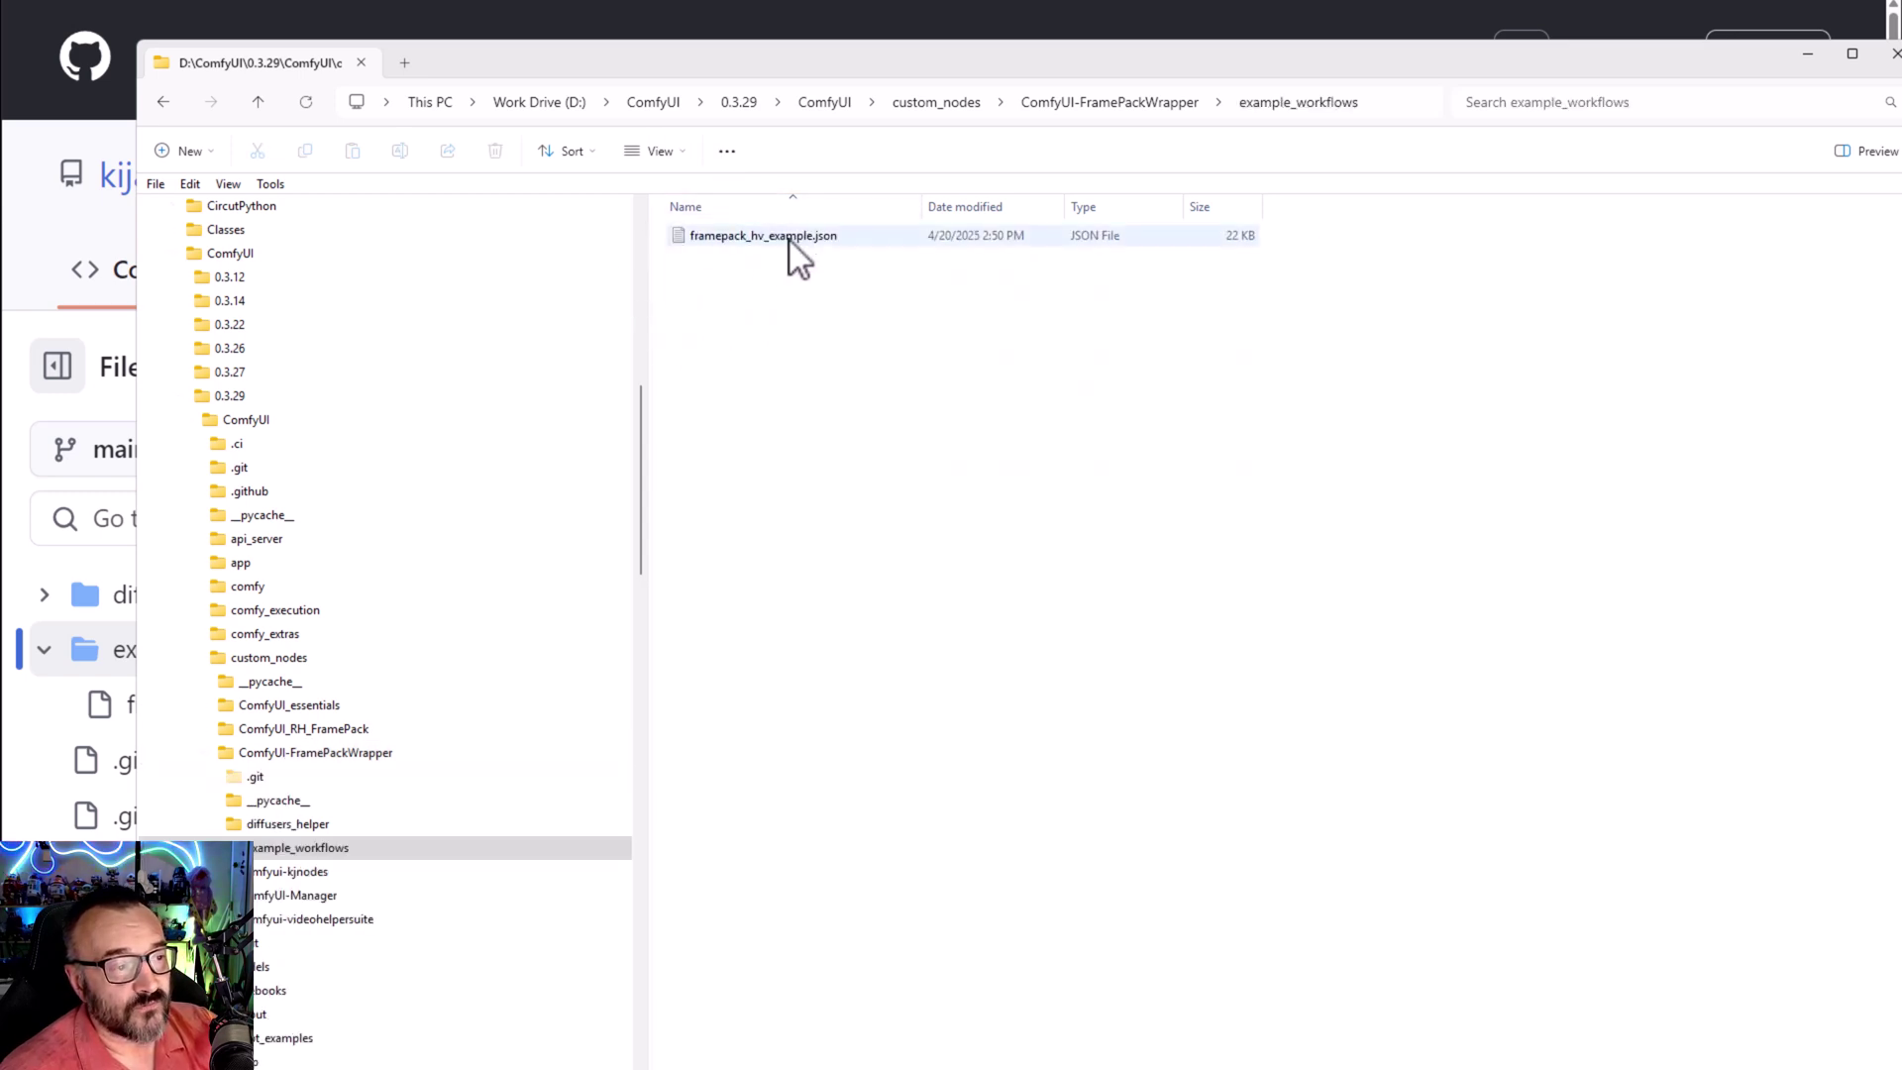
left_click_drag(793, 238, 1119, 335)
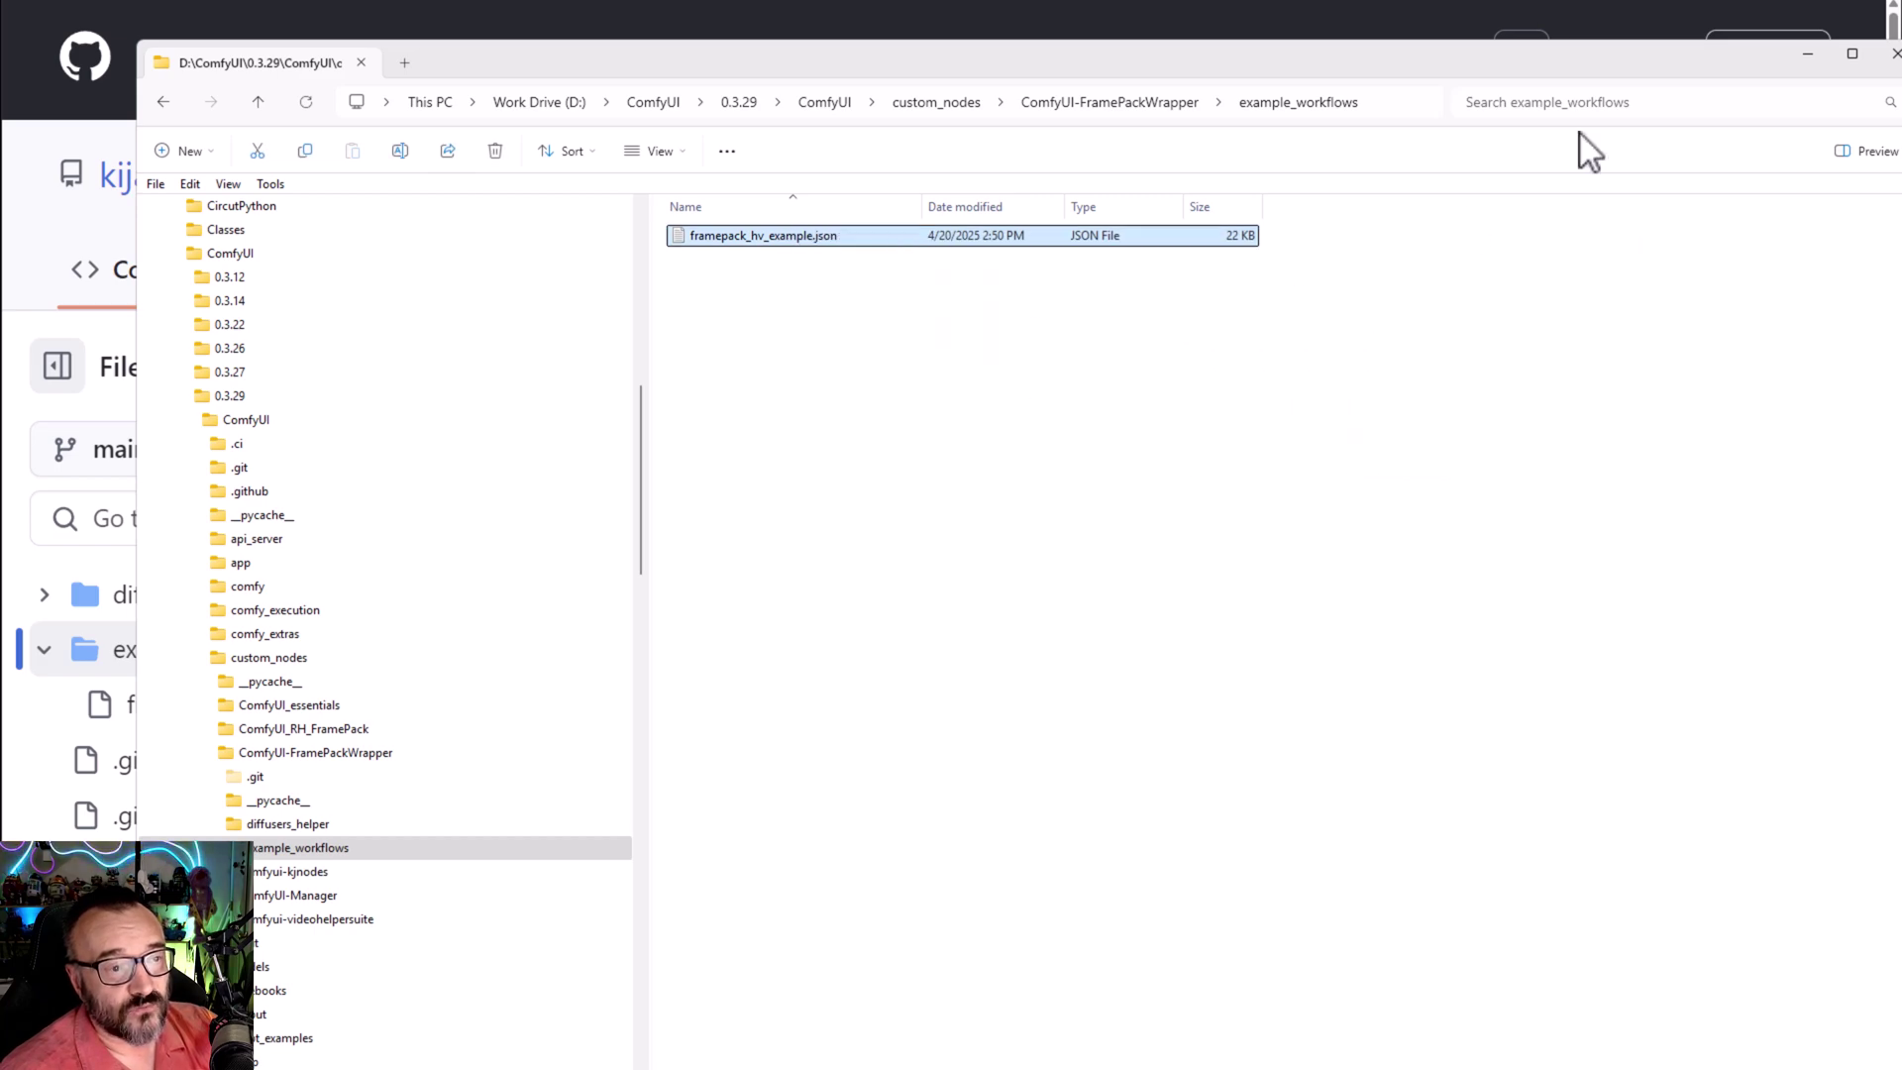
- Switch to the framepack_hv_example workflow in ComfyUI and examine the overall node graph and the FramePackSampler settings
left_click(1464, 21)
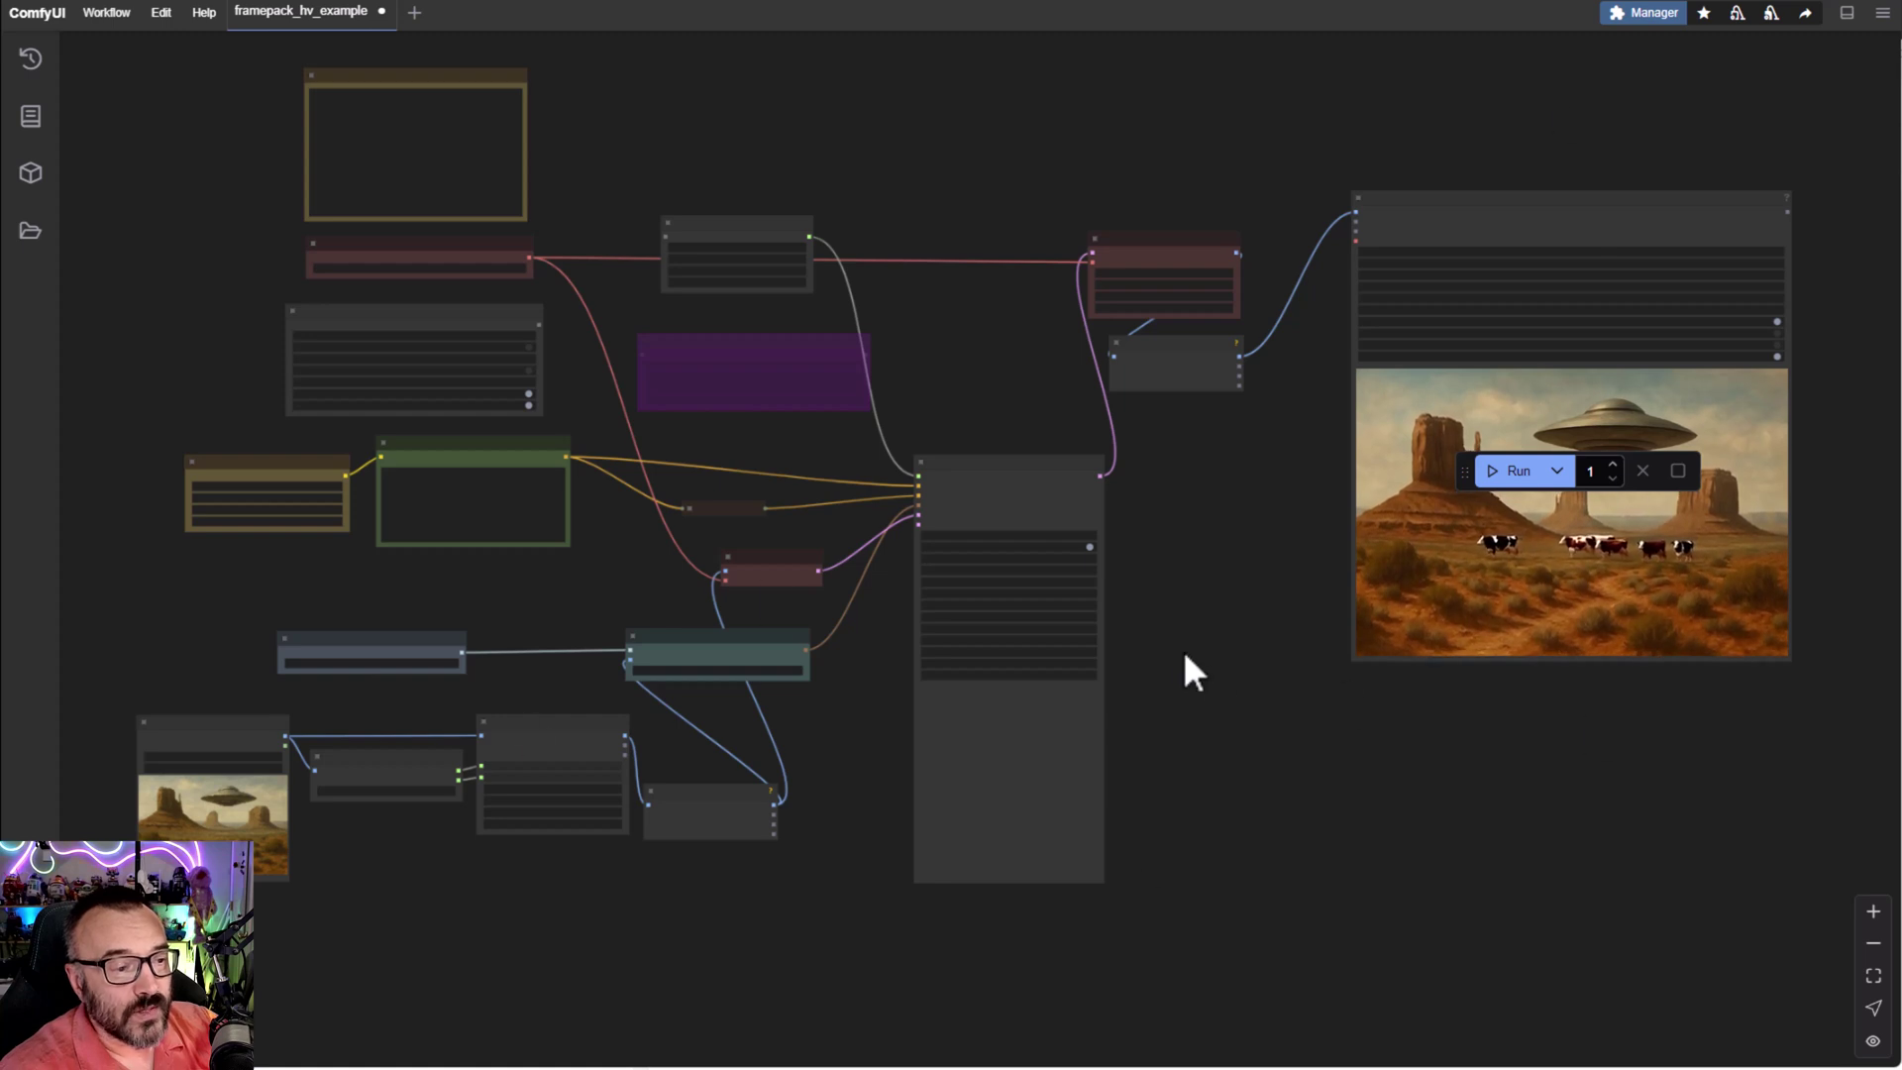
scroll(1182, 650, "right", 1)
scroll(1168, 672, "left", 4)
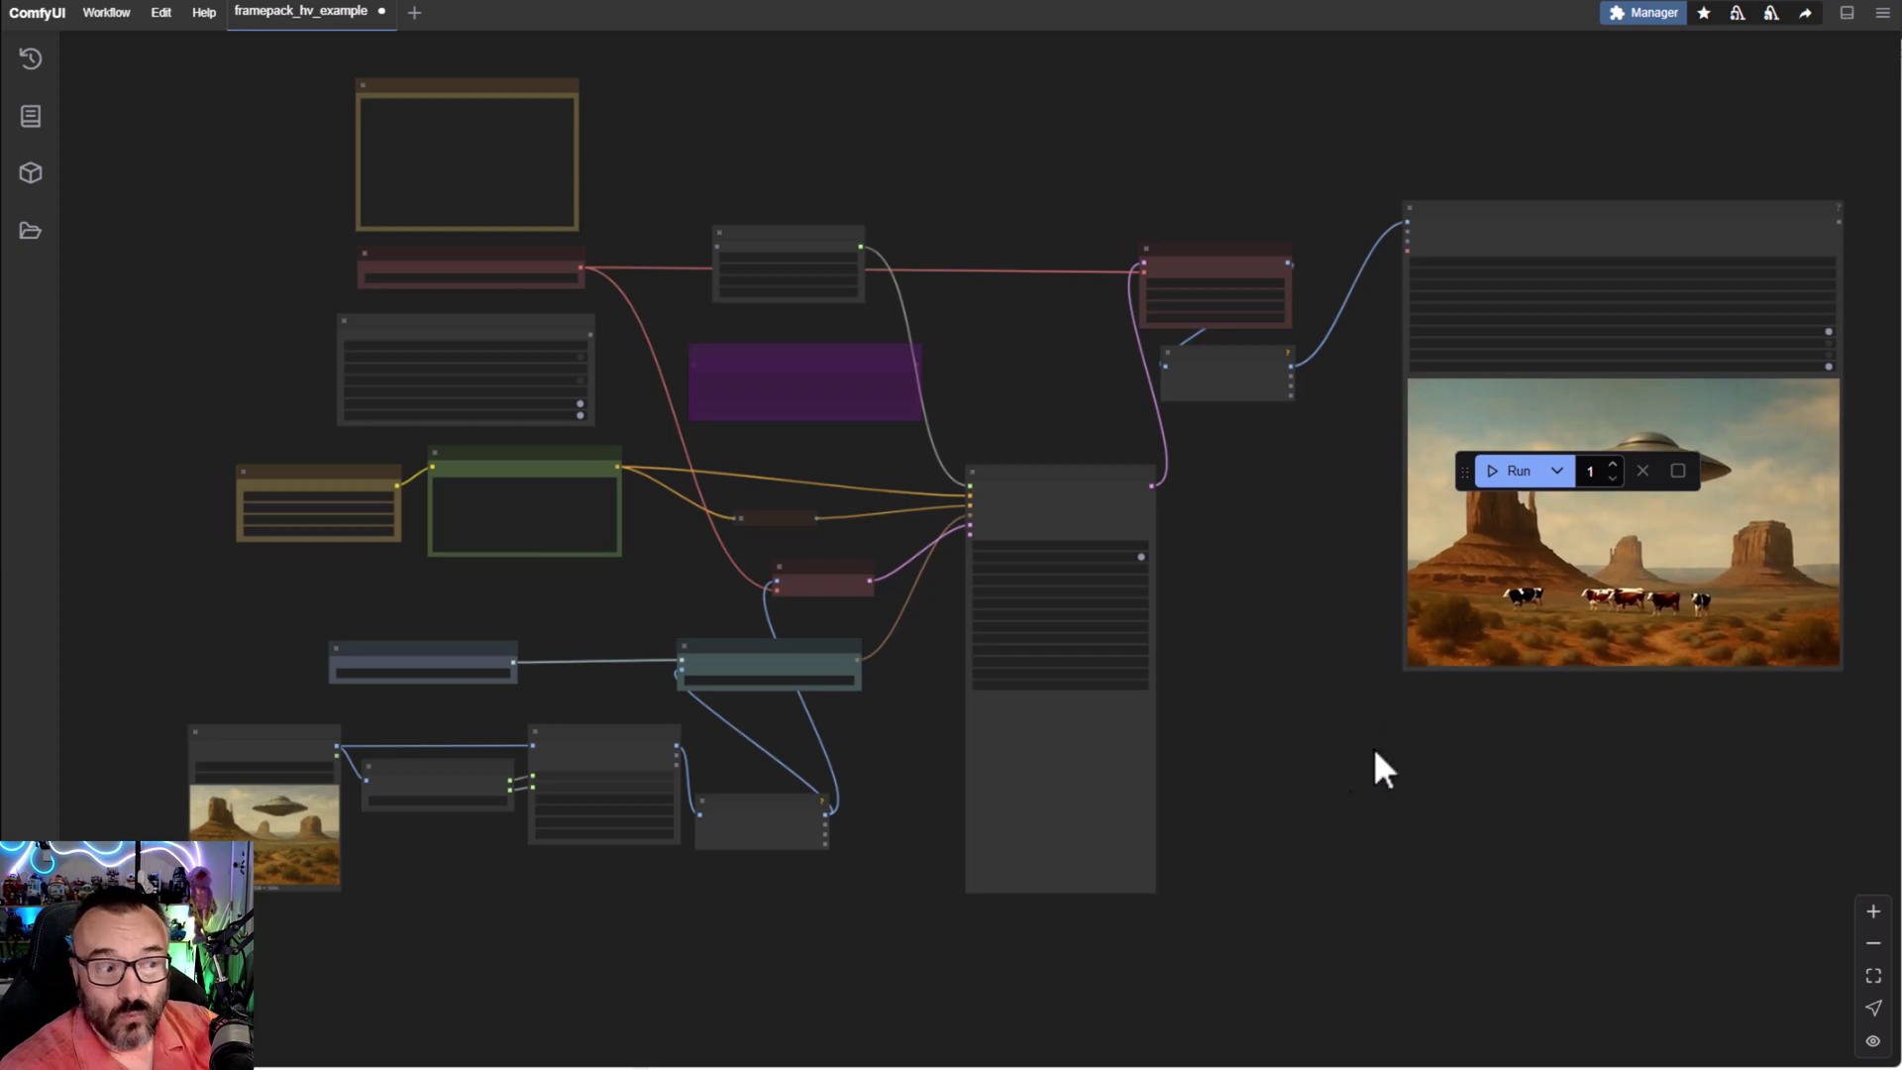
scroll(894, 535, "up", 5)
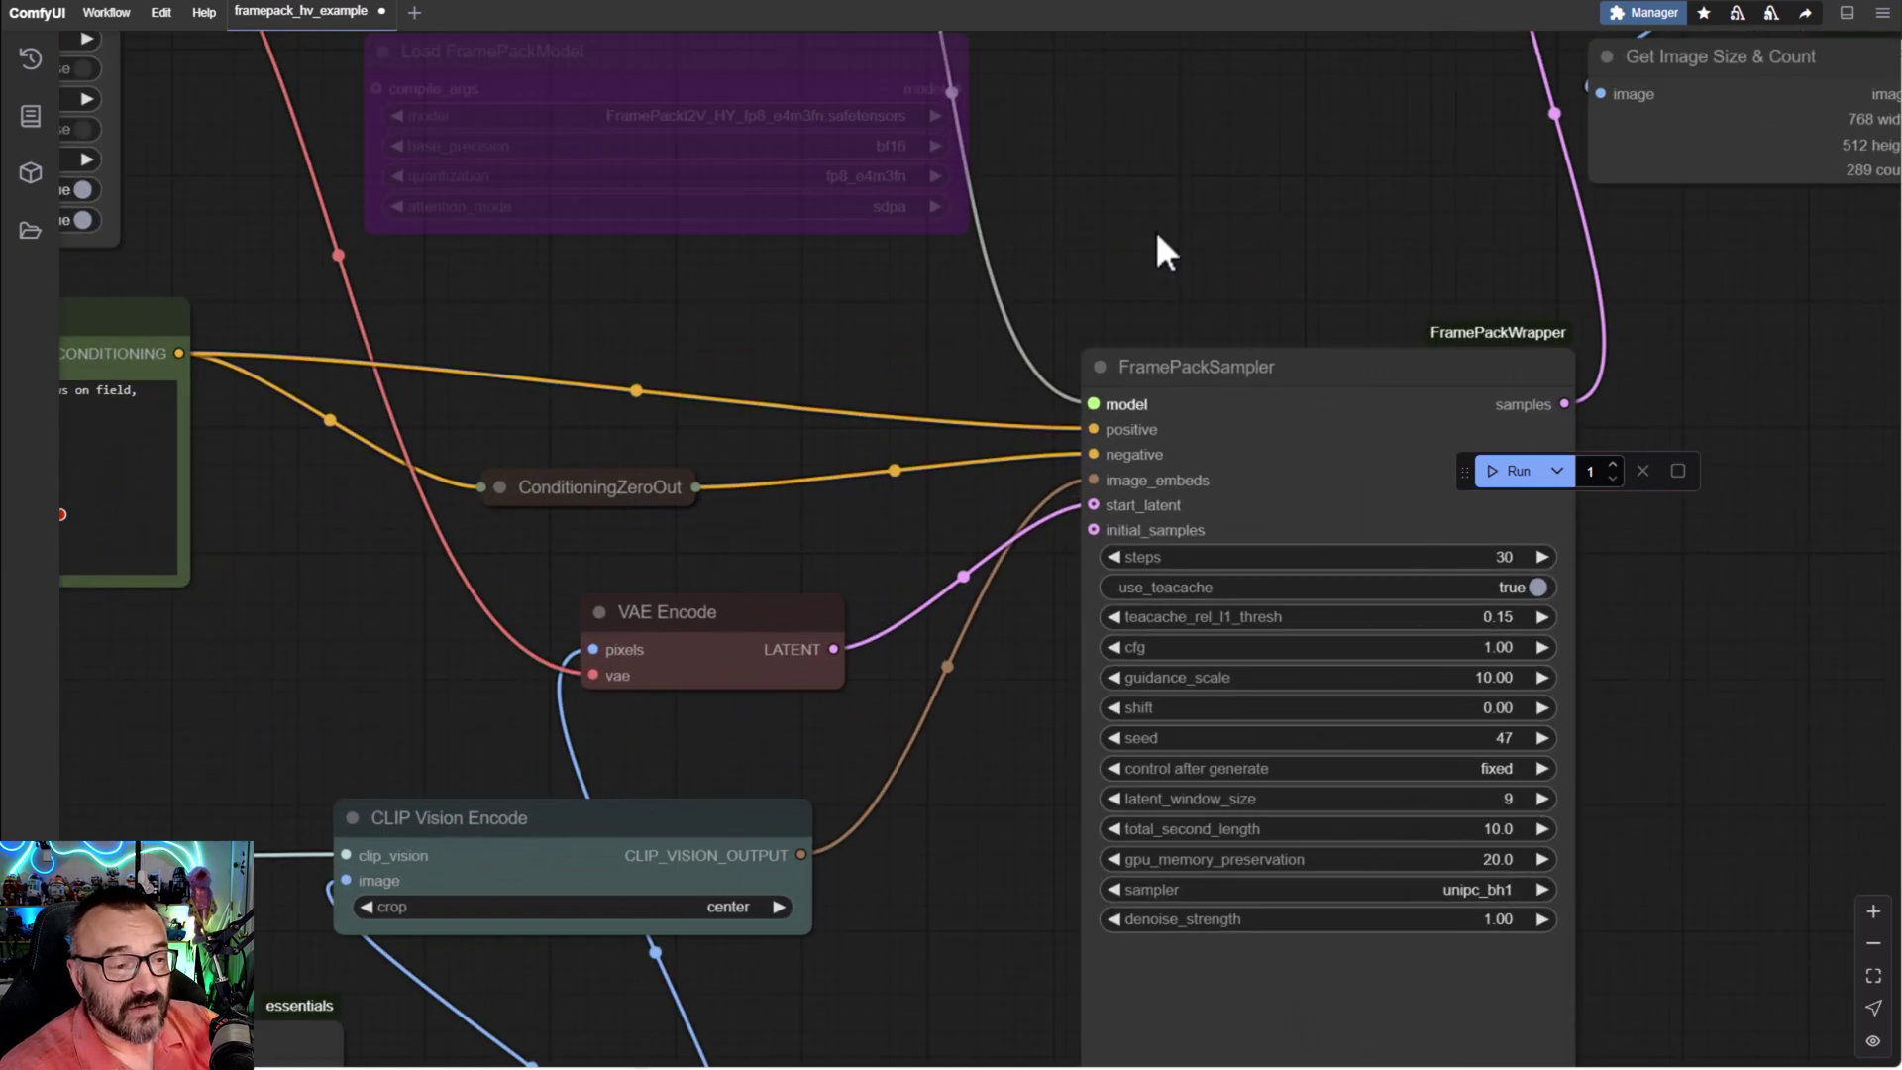
scroll(1153, 406, "up", 3)
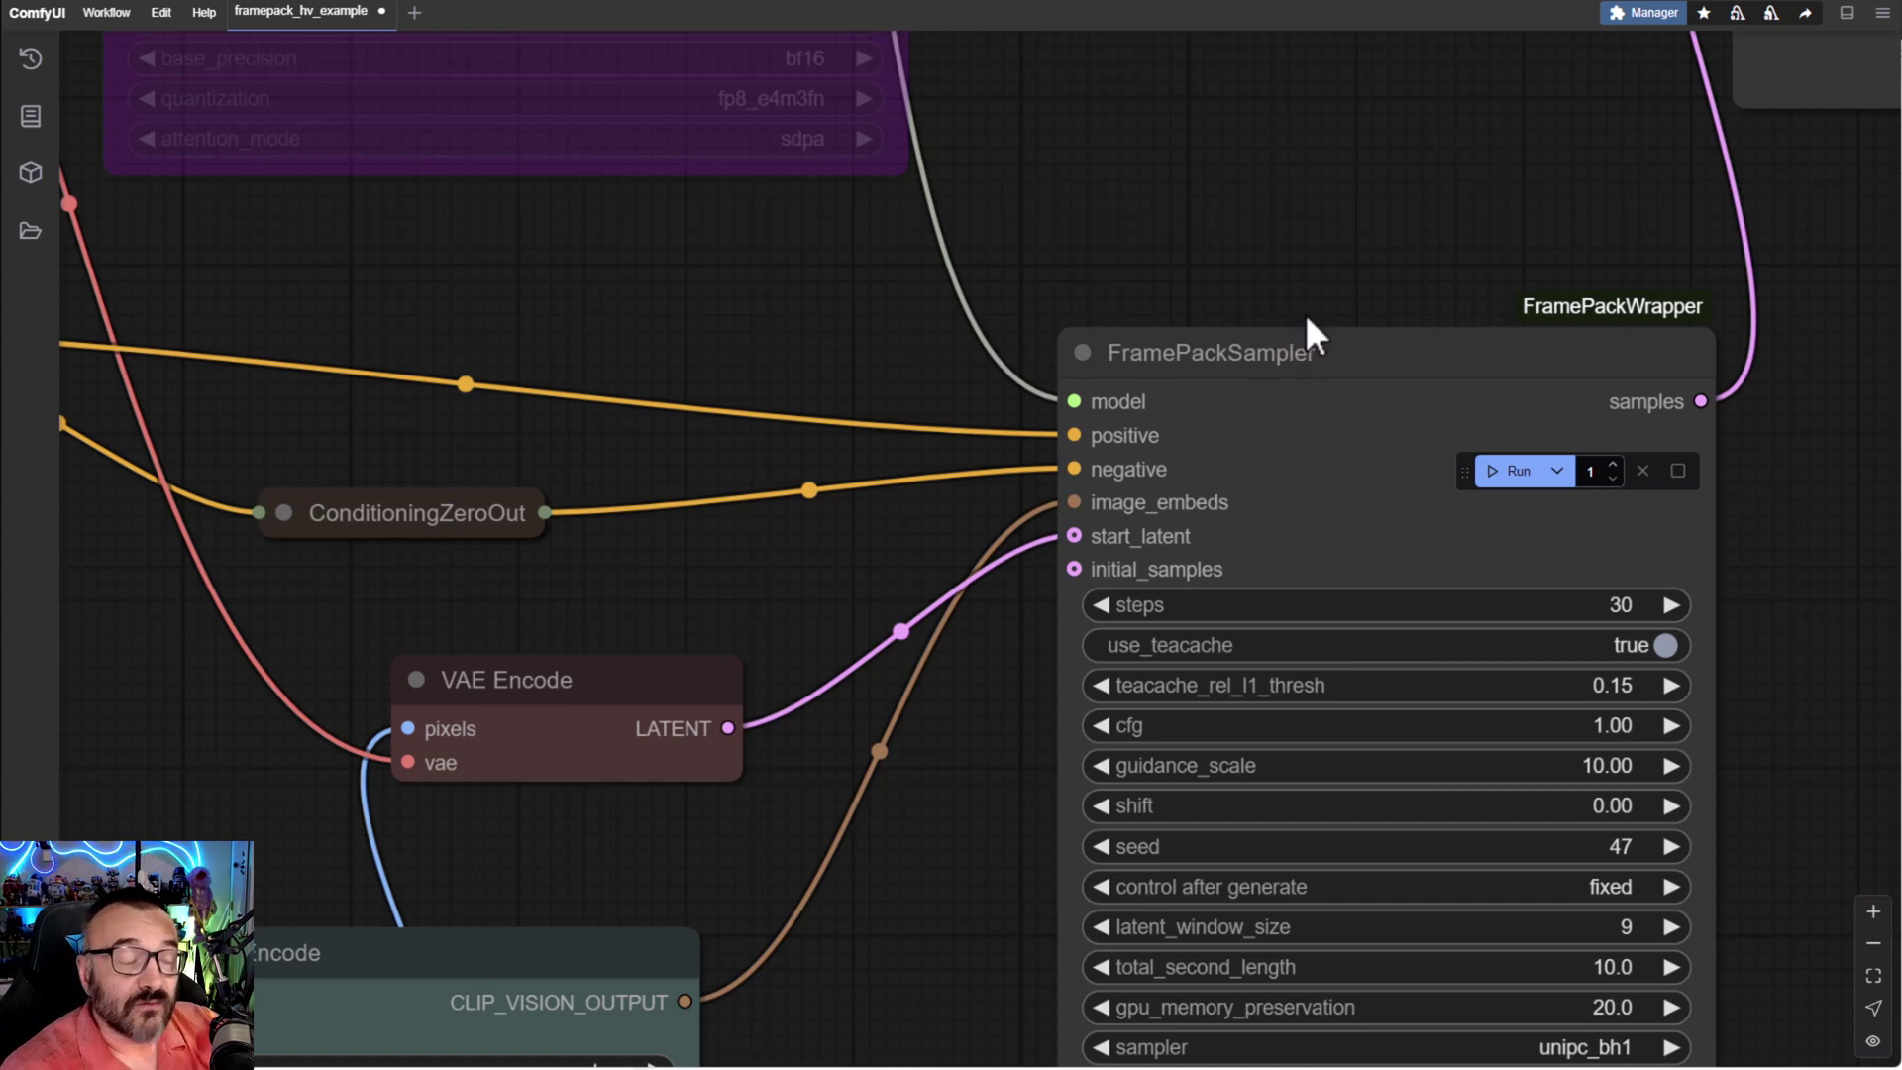
scroll(1307, 306, "down", 2)
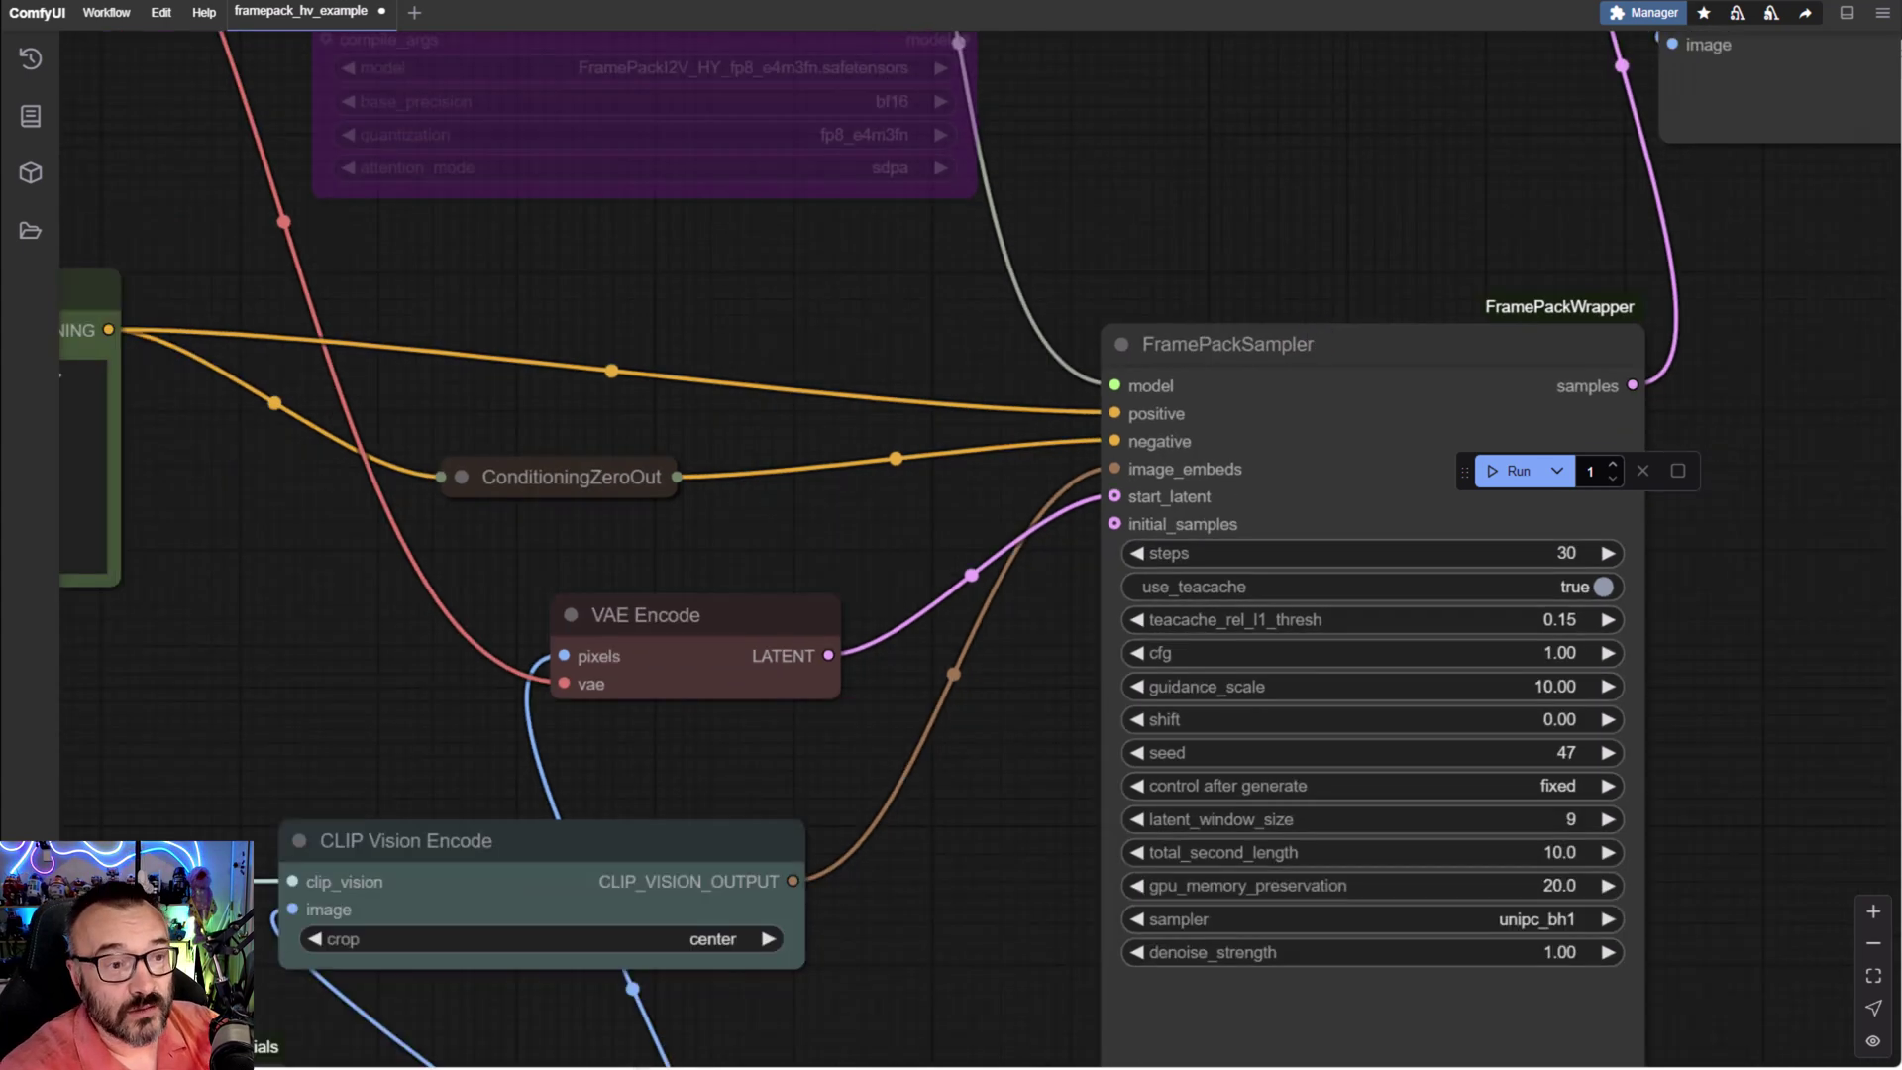
- Check the workflow for missing custom nodes in ComfyUI Manager
left_click(1645, 13)
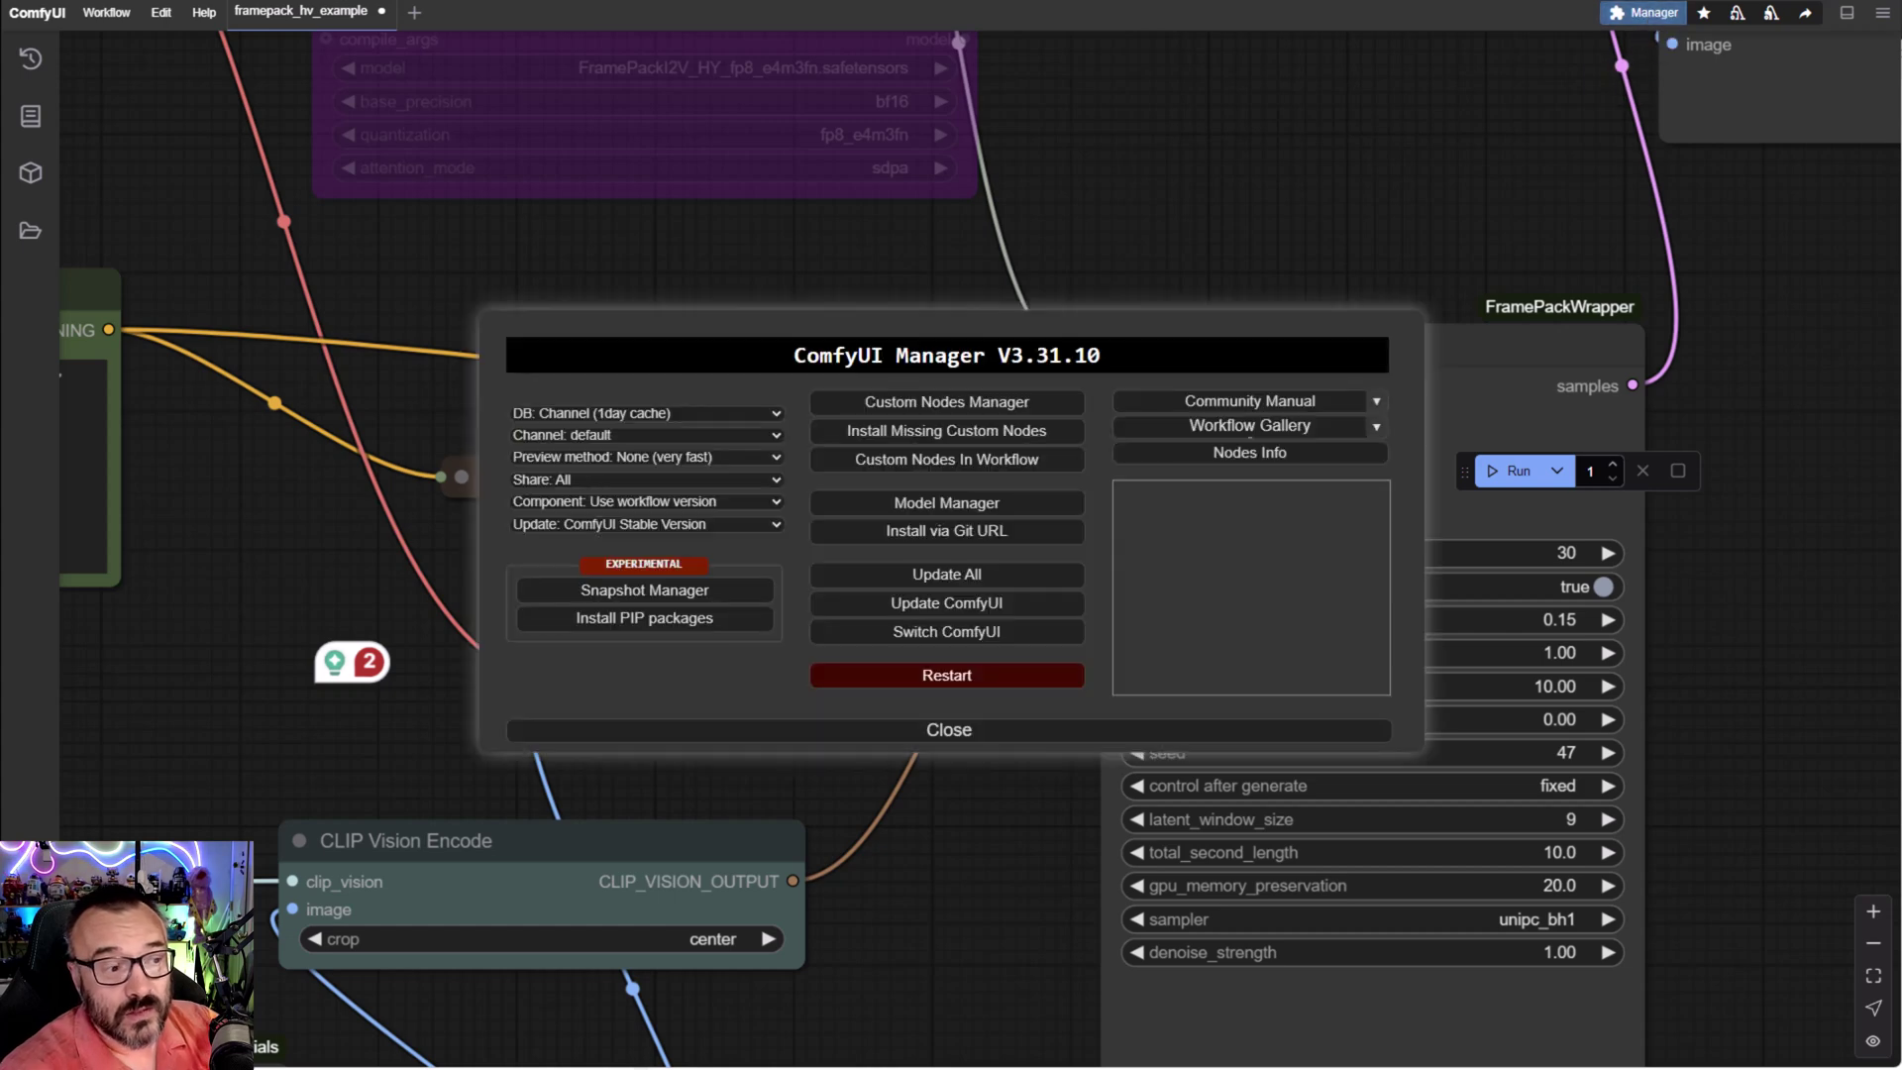
left_click(927, 435)
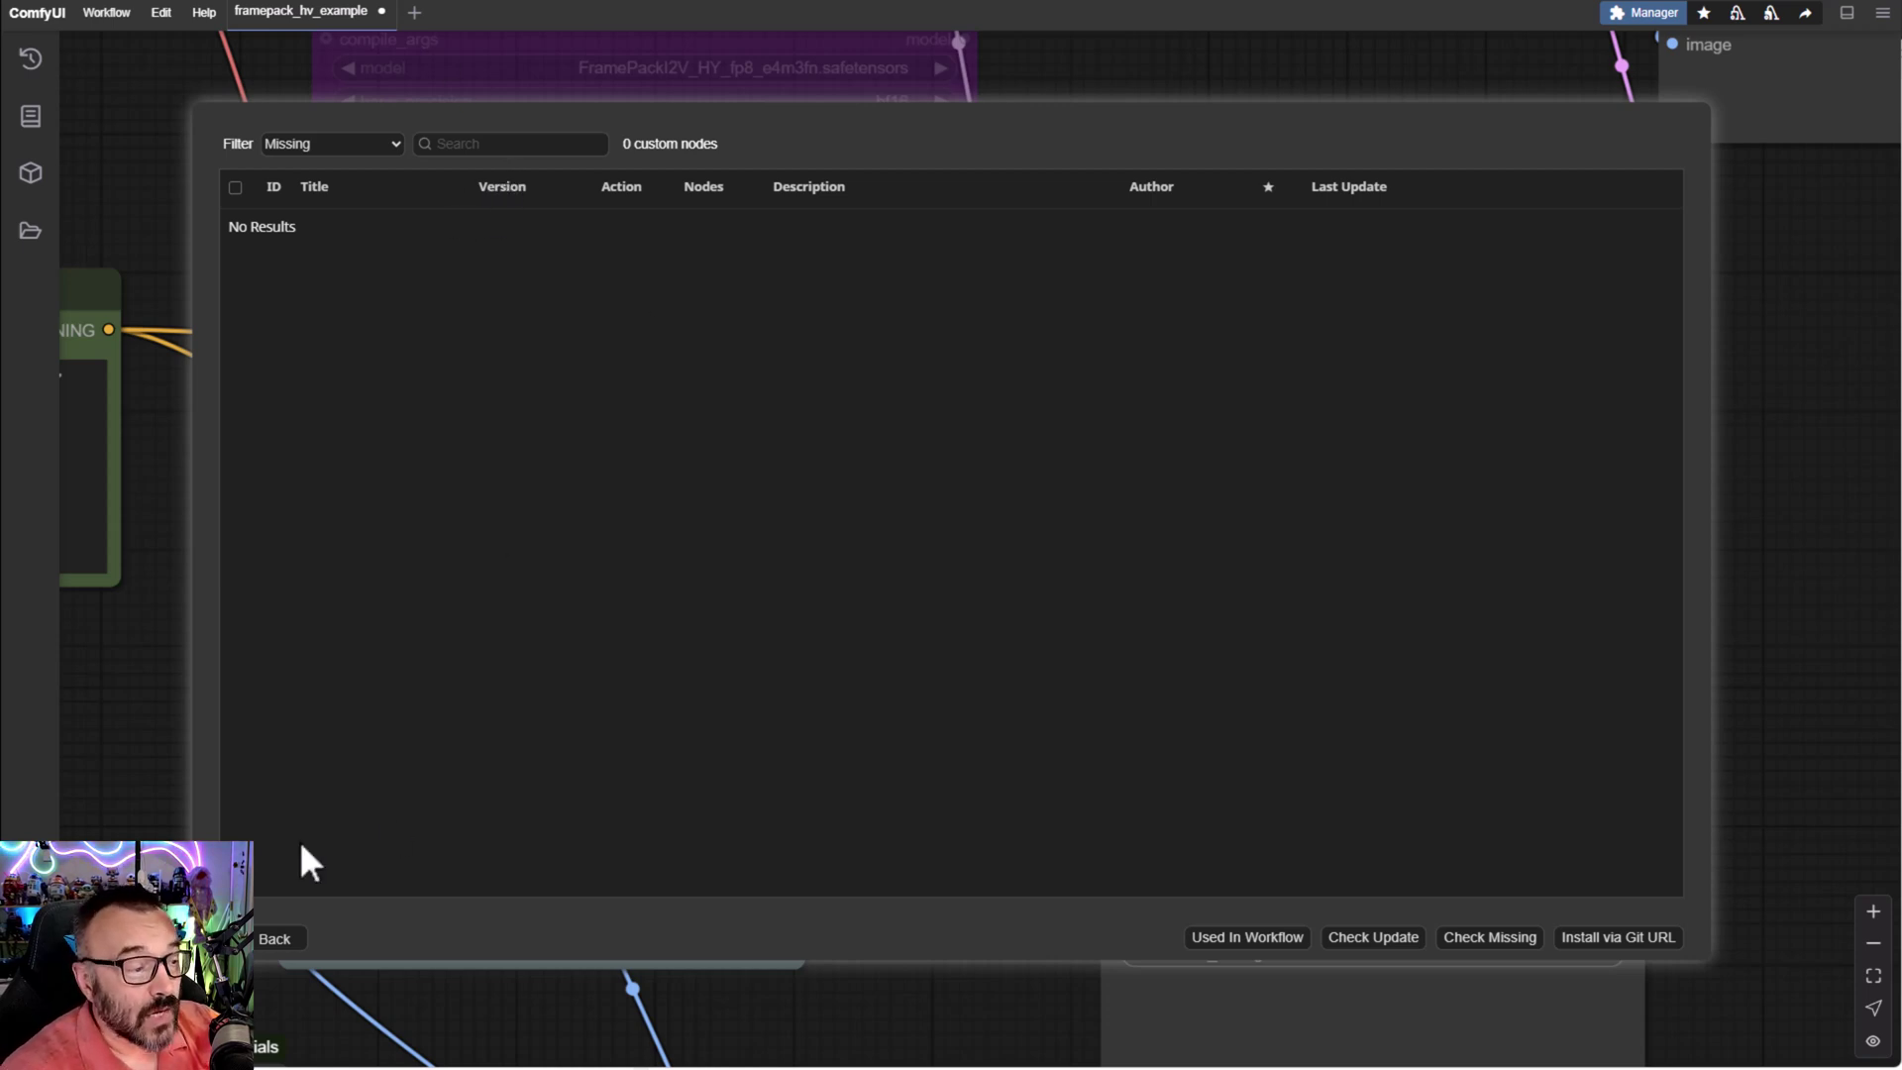
left_click(274, 938)
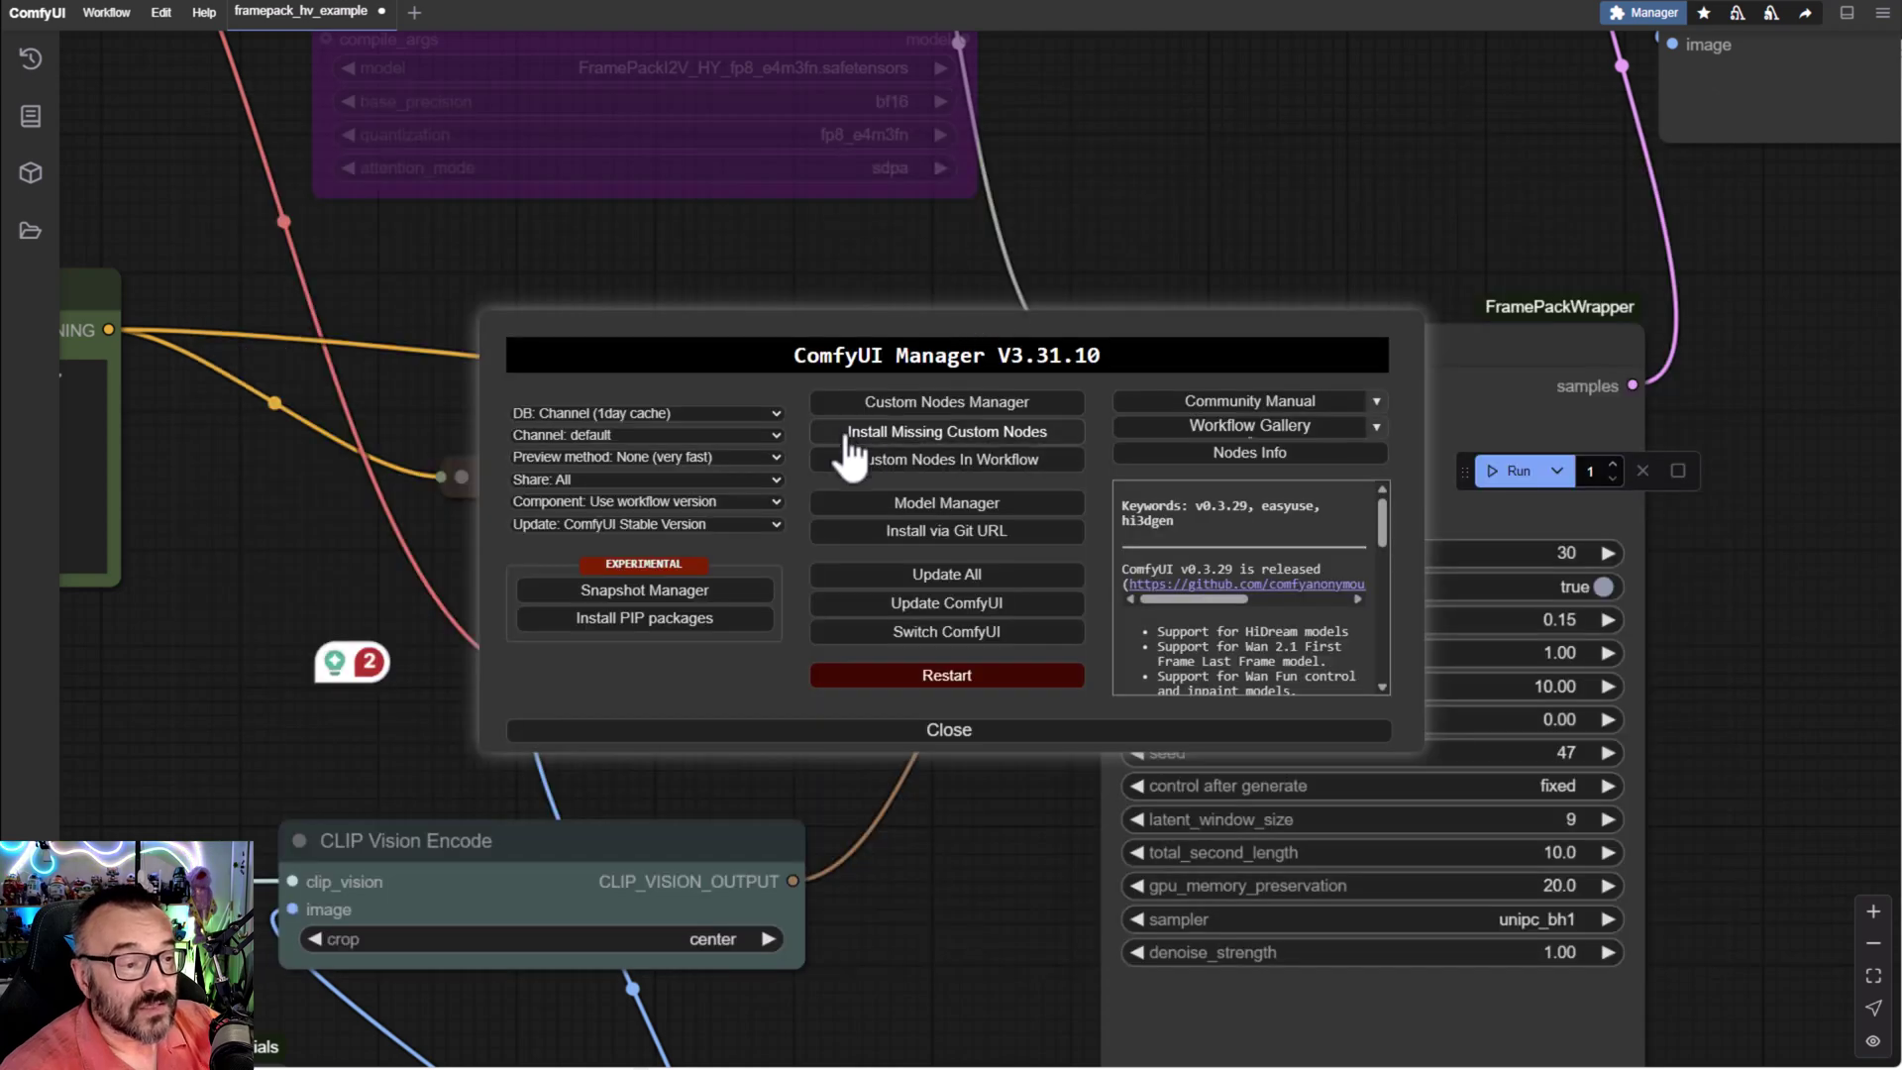
- Search the full custom node list for "frame" and look through the results for the FramePack wrapper
left_click(947, 406)
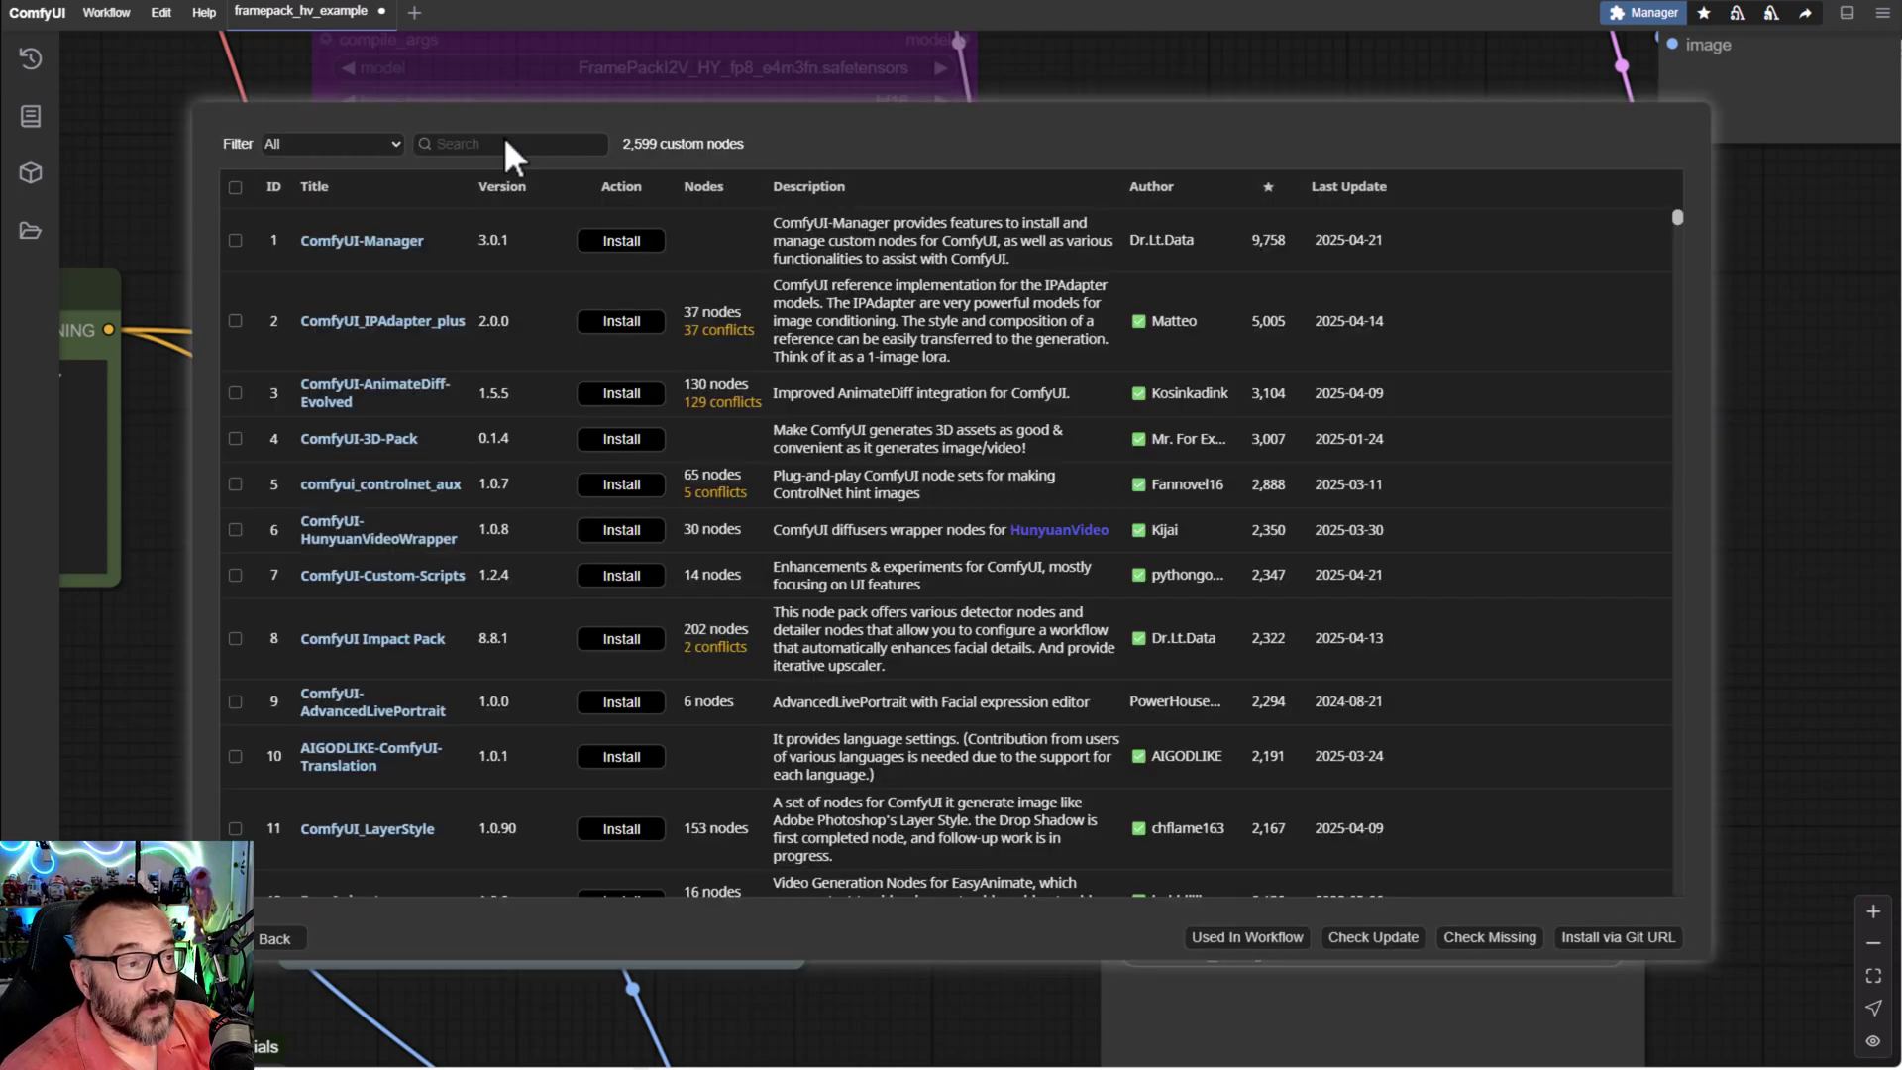
left_click(503, 142)
type("frame")
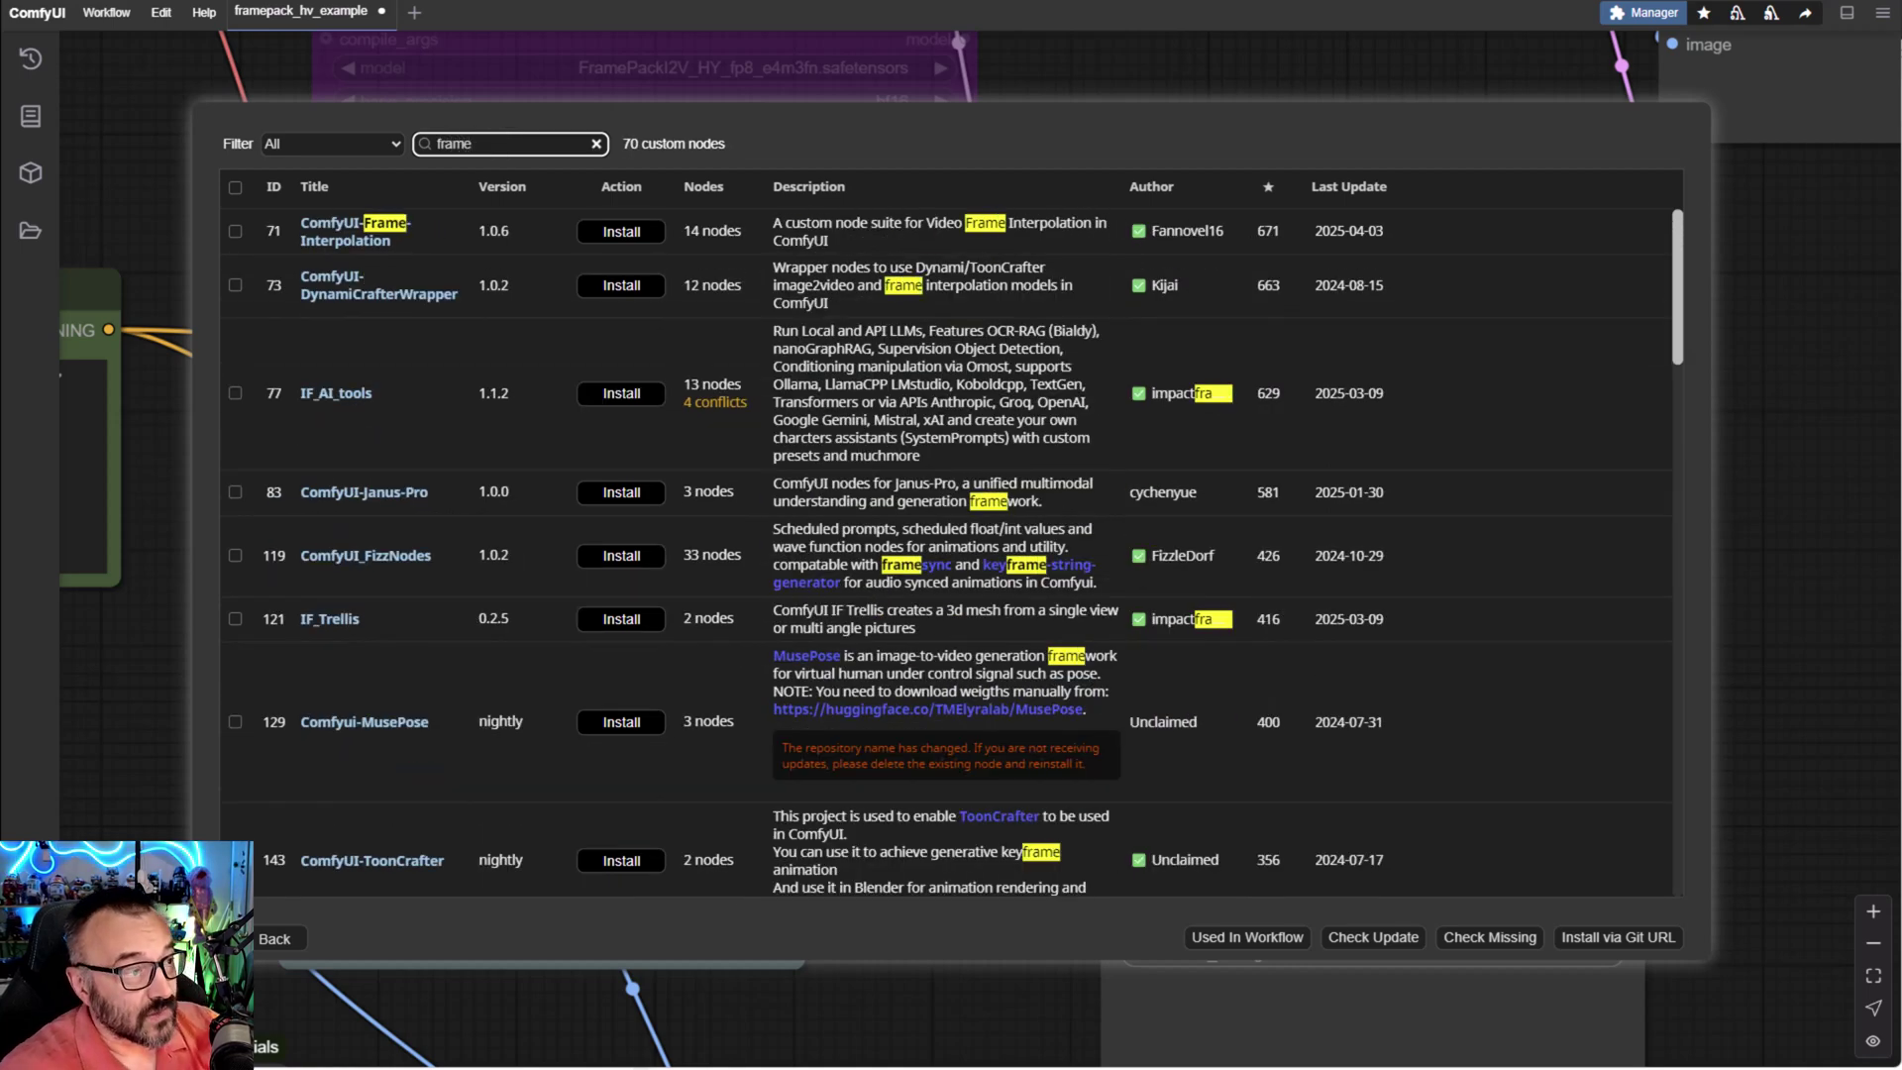
scroll(575, 337, "down", 3)
scroll(579, 346, "down", 1)
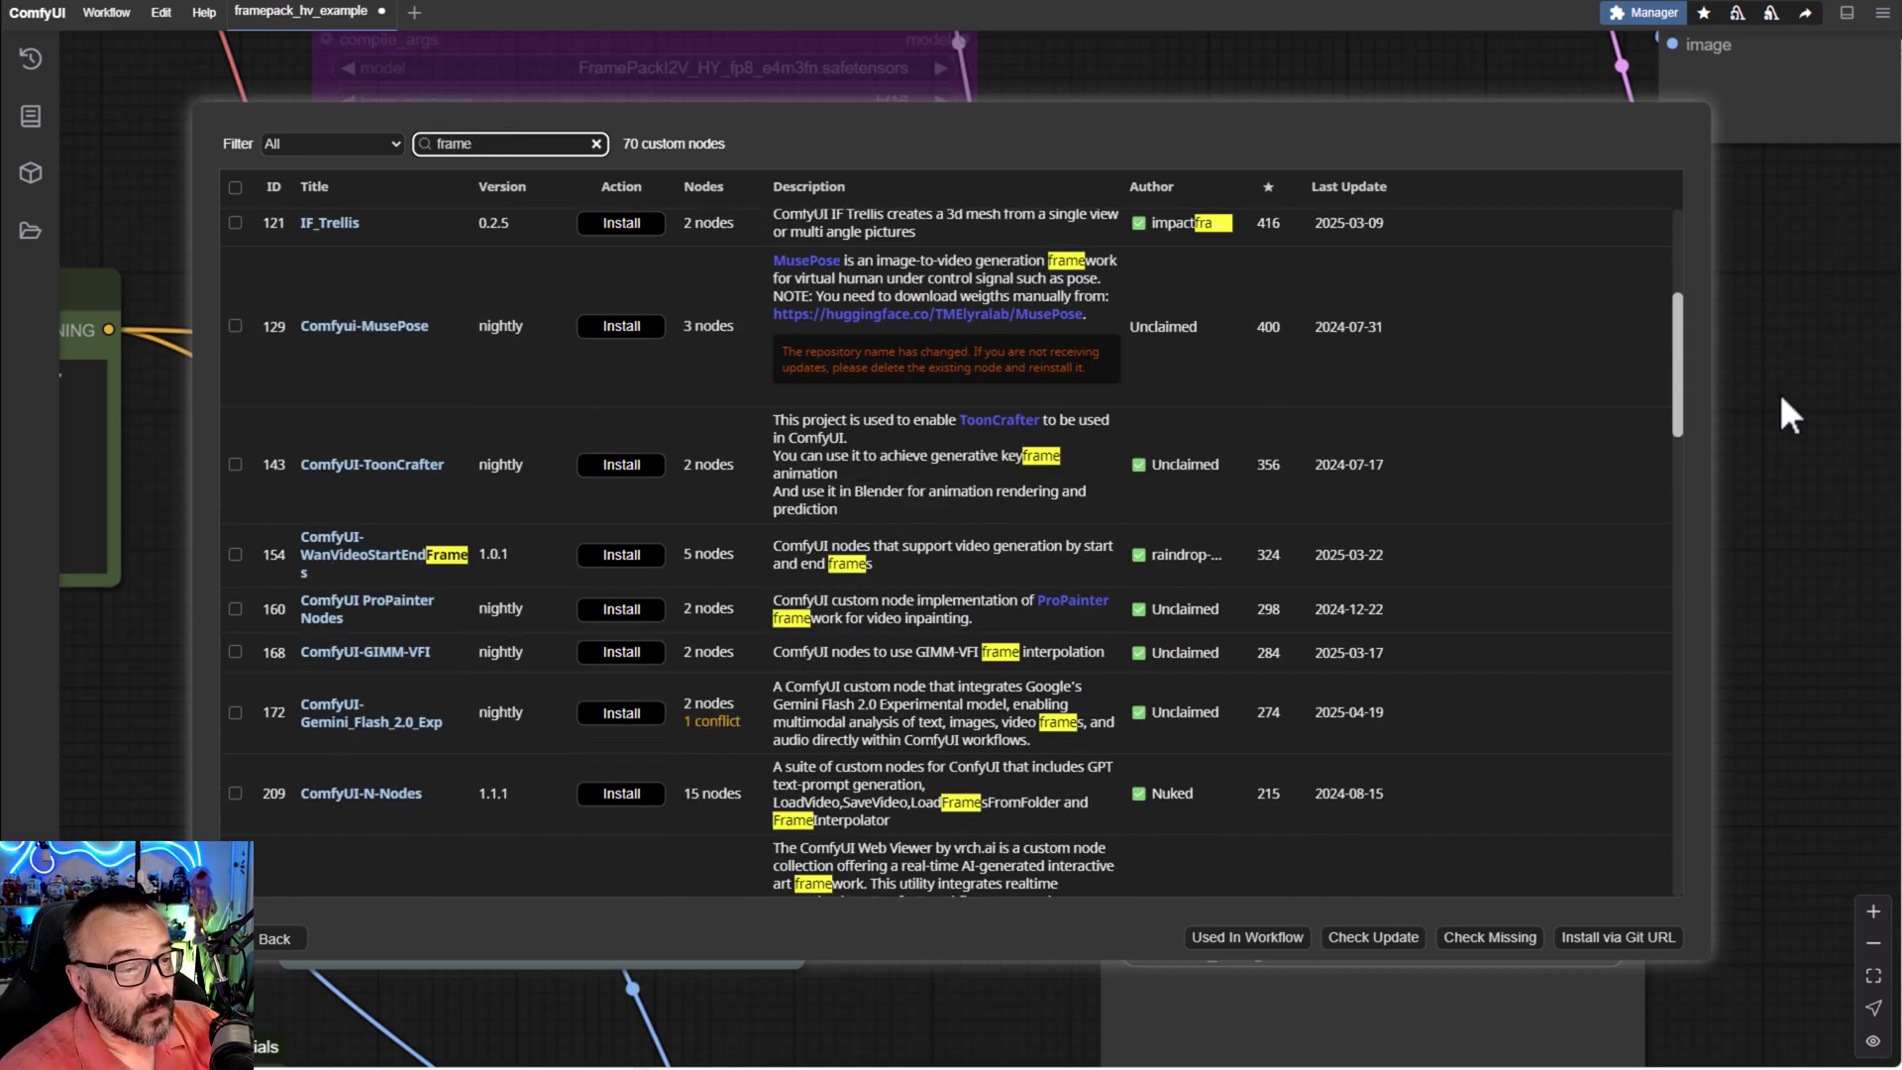
scroll(1565, 549, "up", 4)
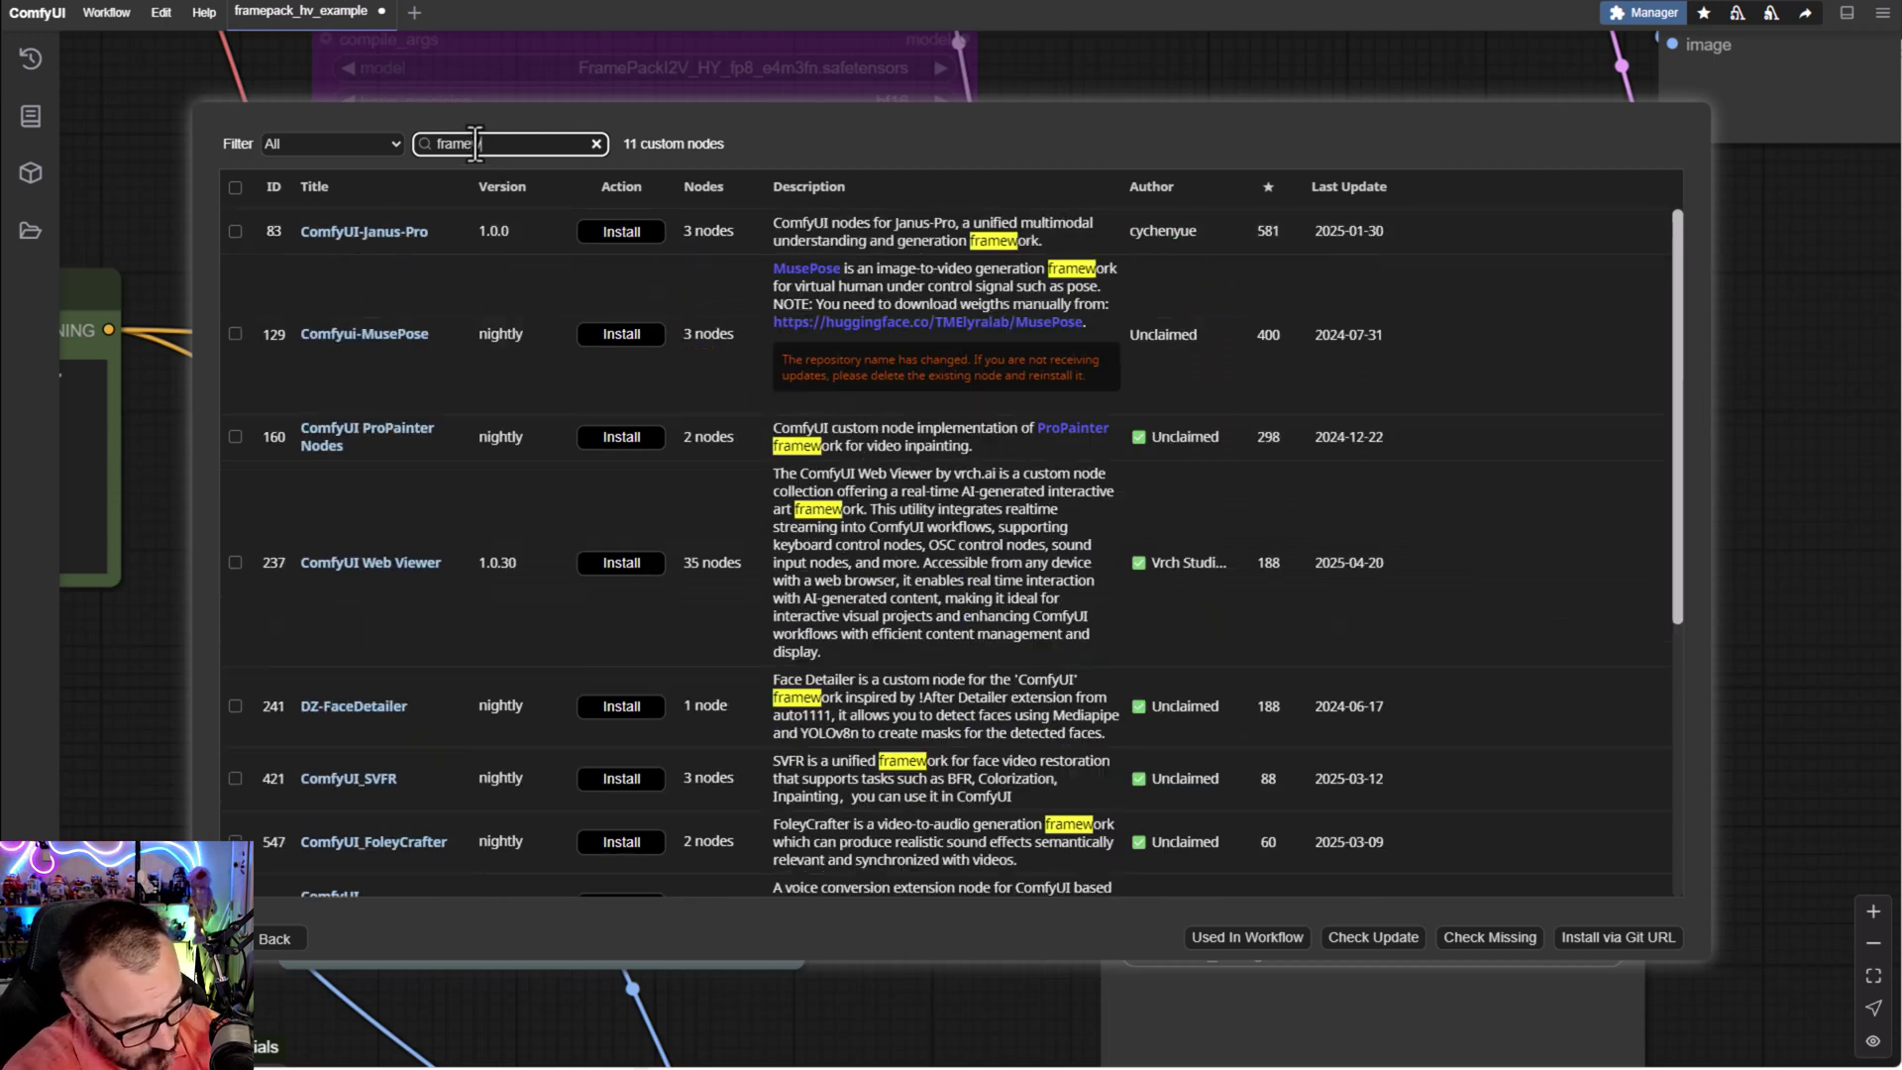
- Narrow the custom node search to "framew", look through the matches, and close ComfyUI Manager
type("p")
key("BackSpace")
type("w")
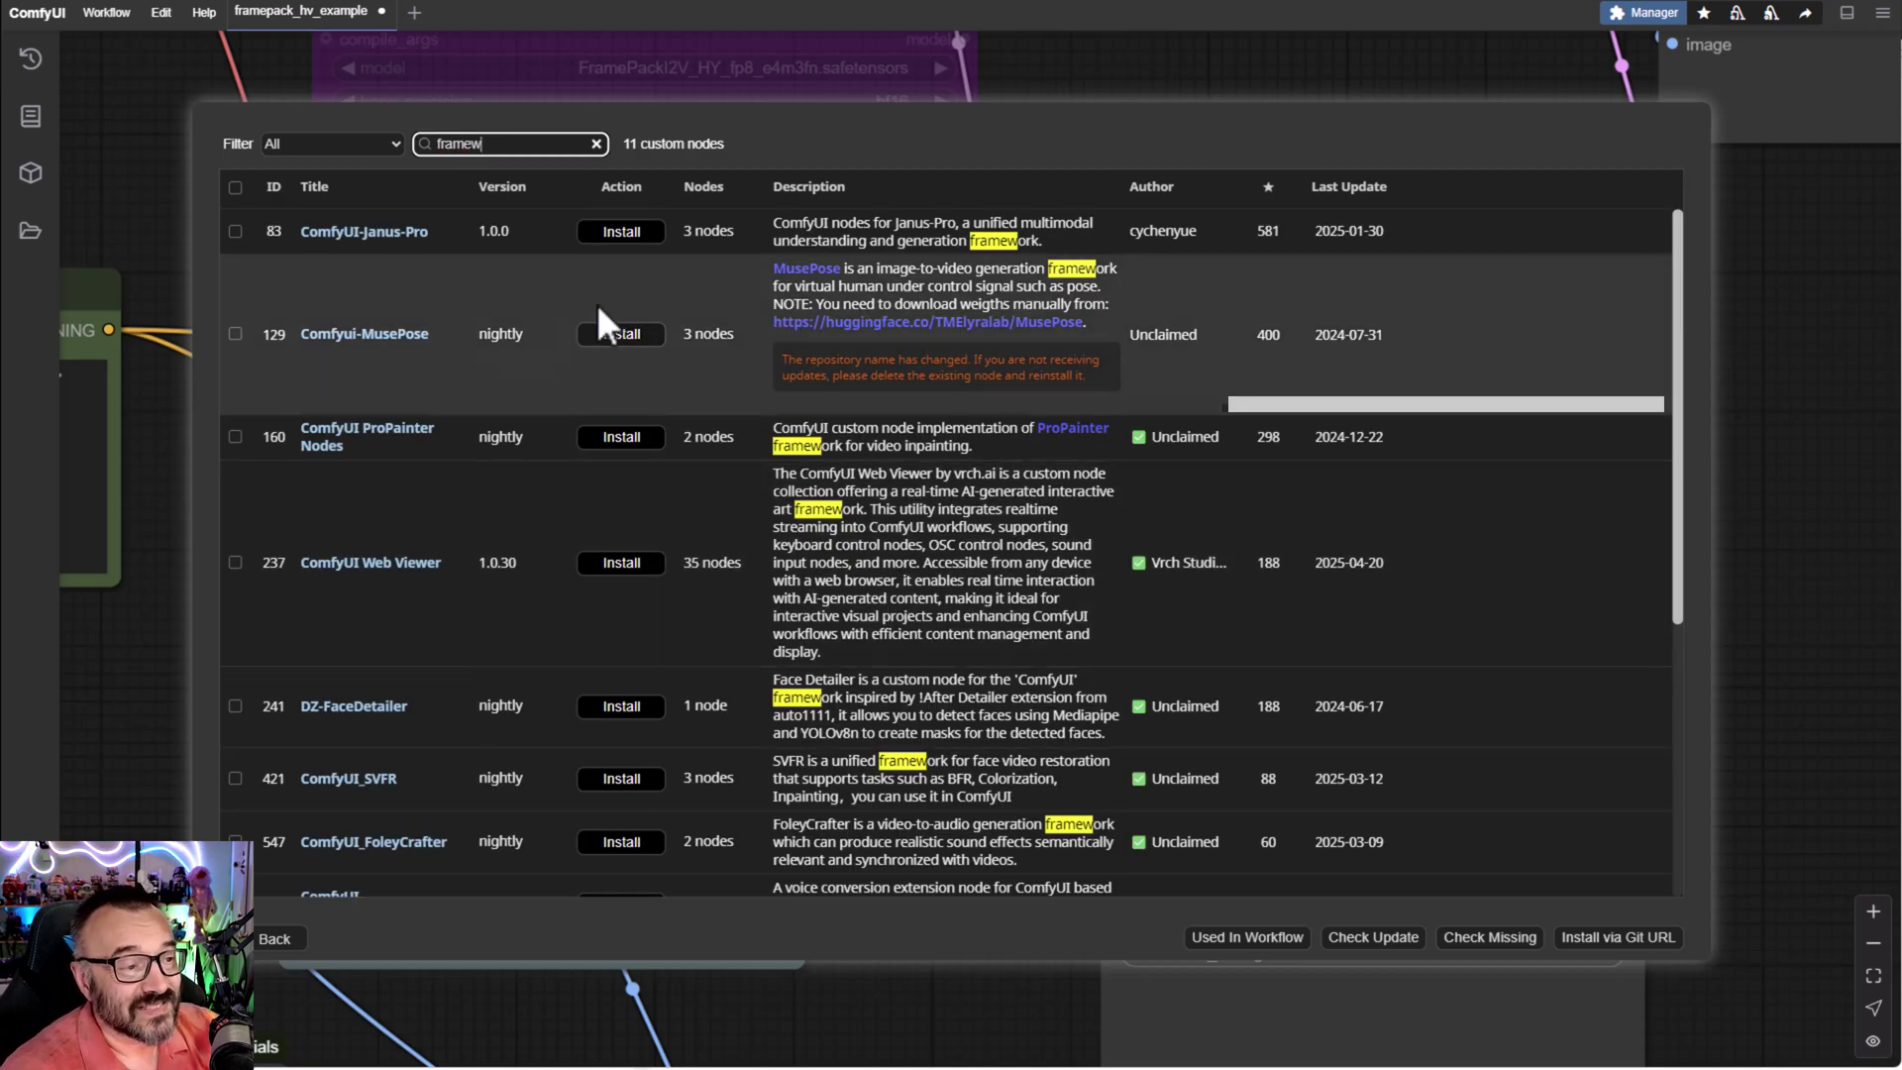
scroll(695, 575, "down", 5)
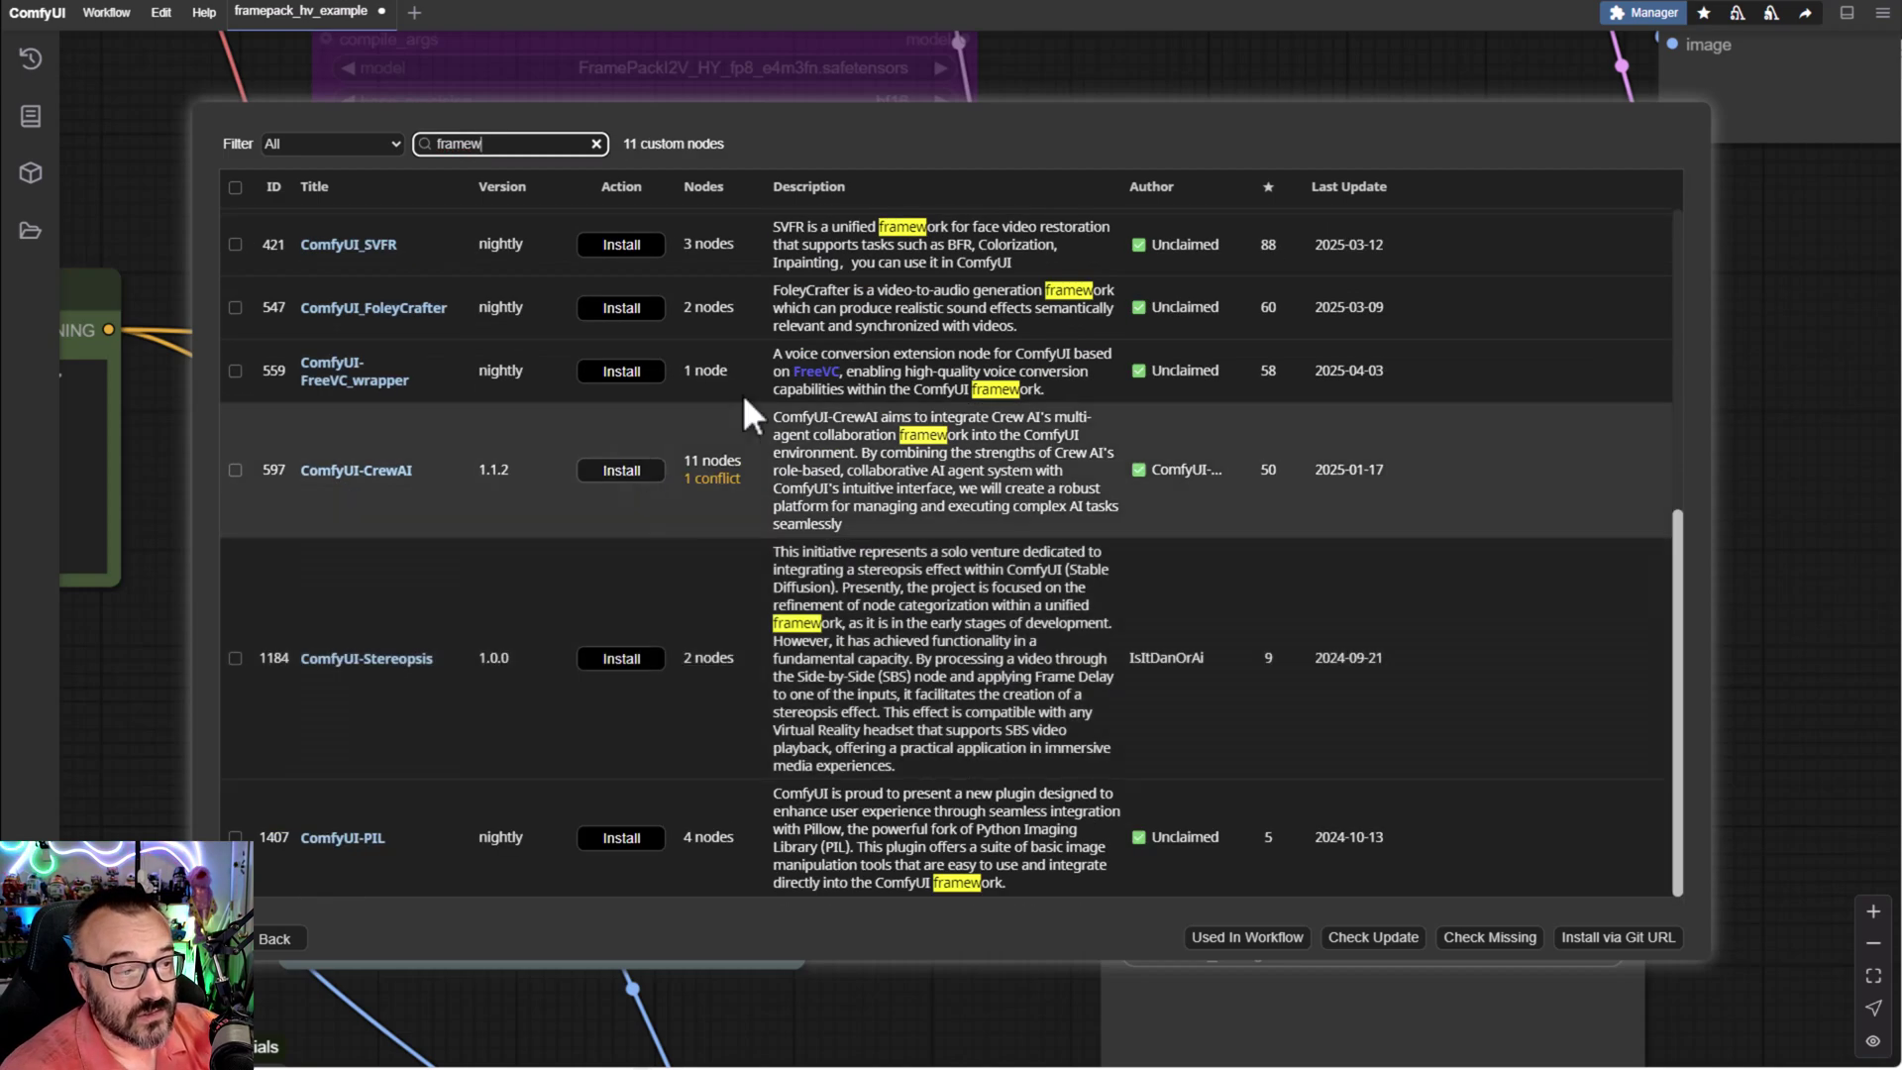
scroll(1448, 248, "up", 3)
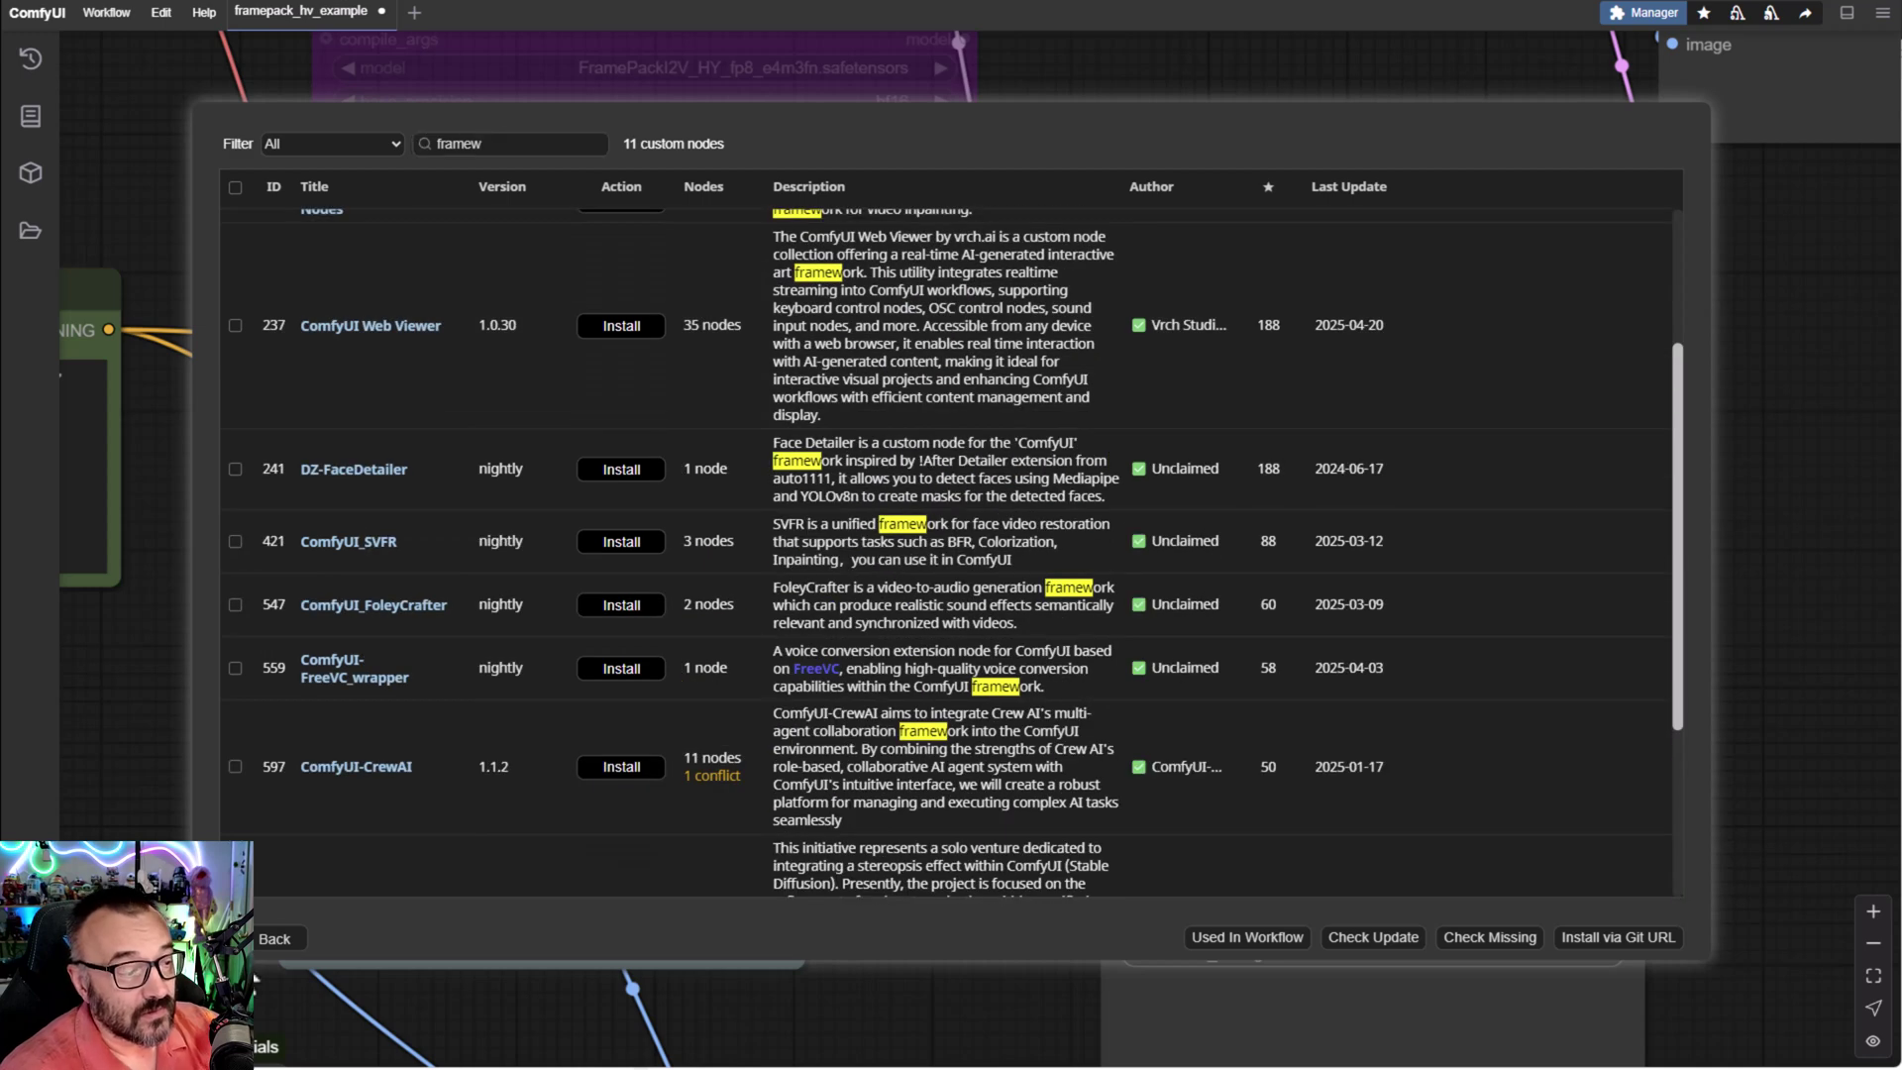
left_click(274, 938)
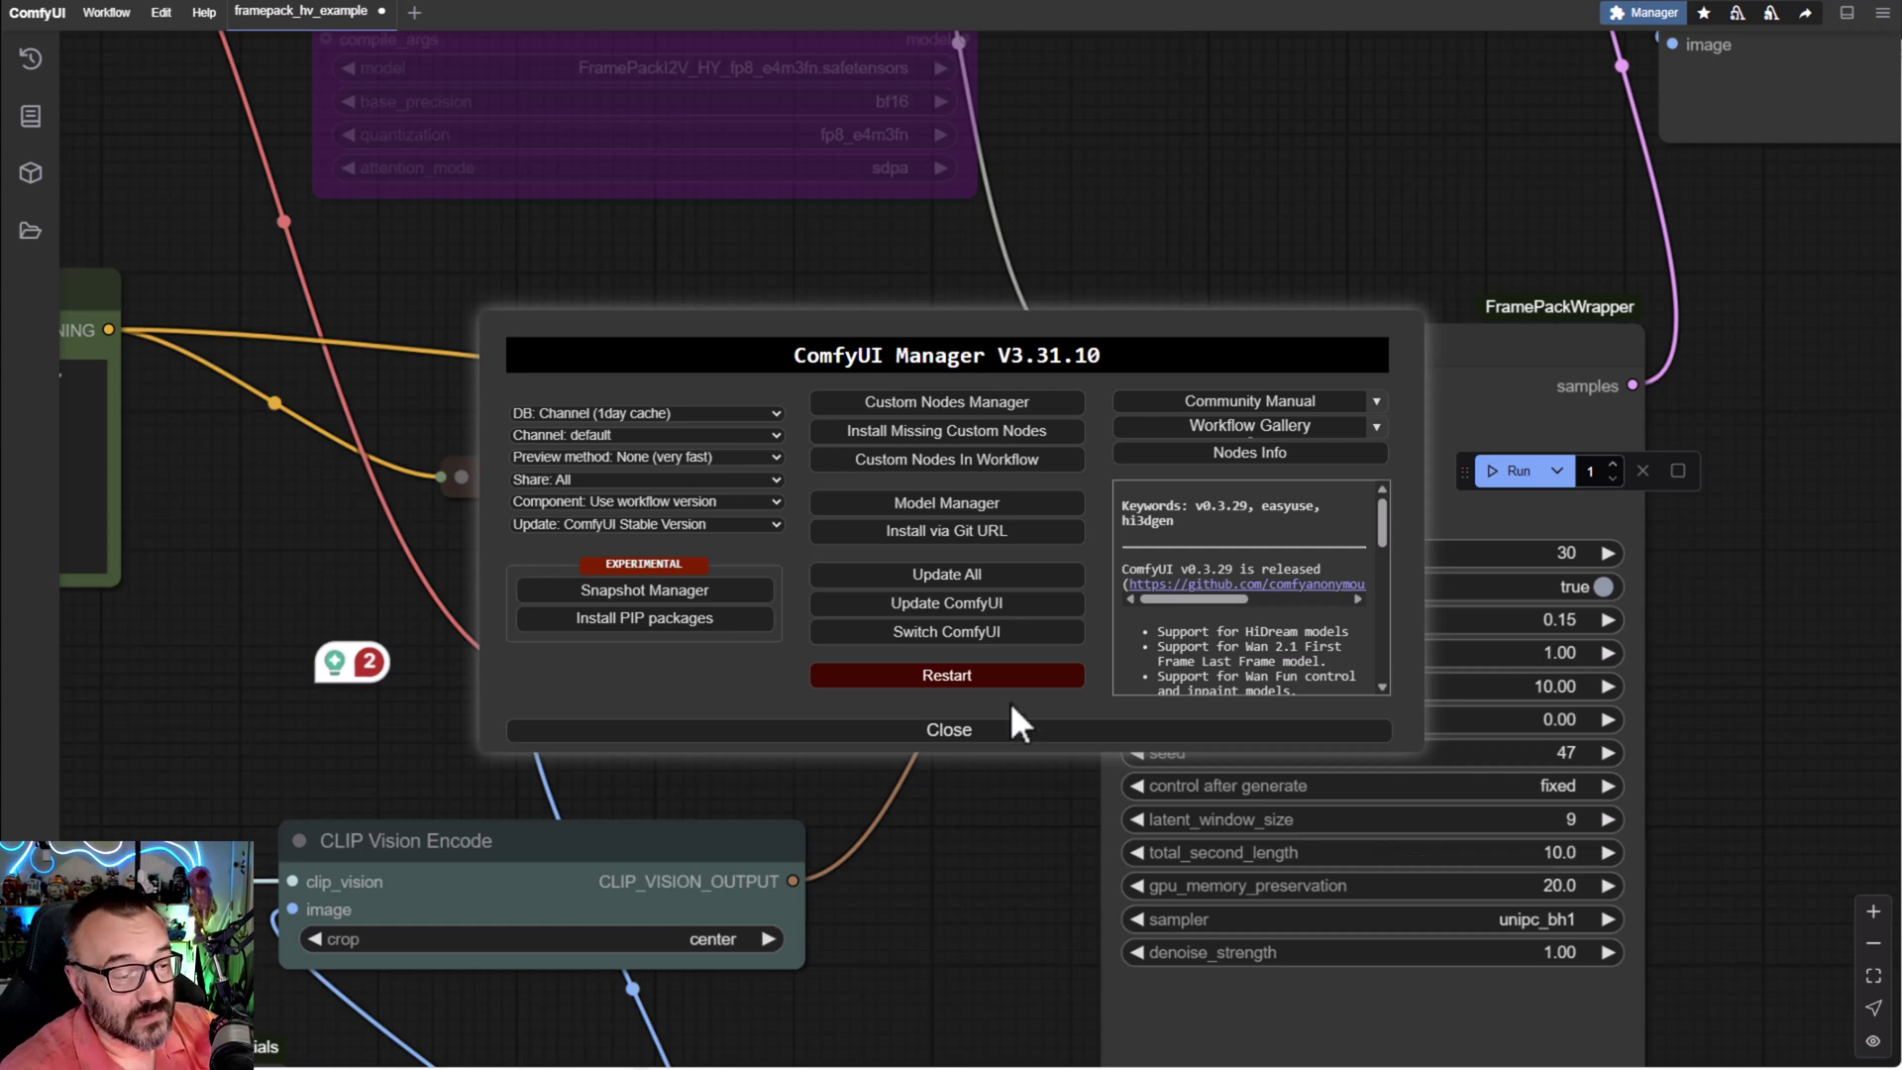
left_click(996, 731)
- Check the ComfyUI console log for the sampling progress and execution time, and return to the workflow
scroll(993, 735, "down", 3)
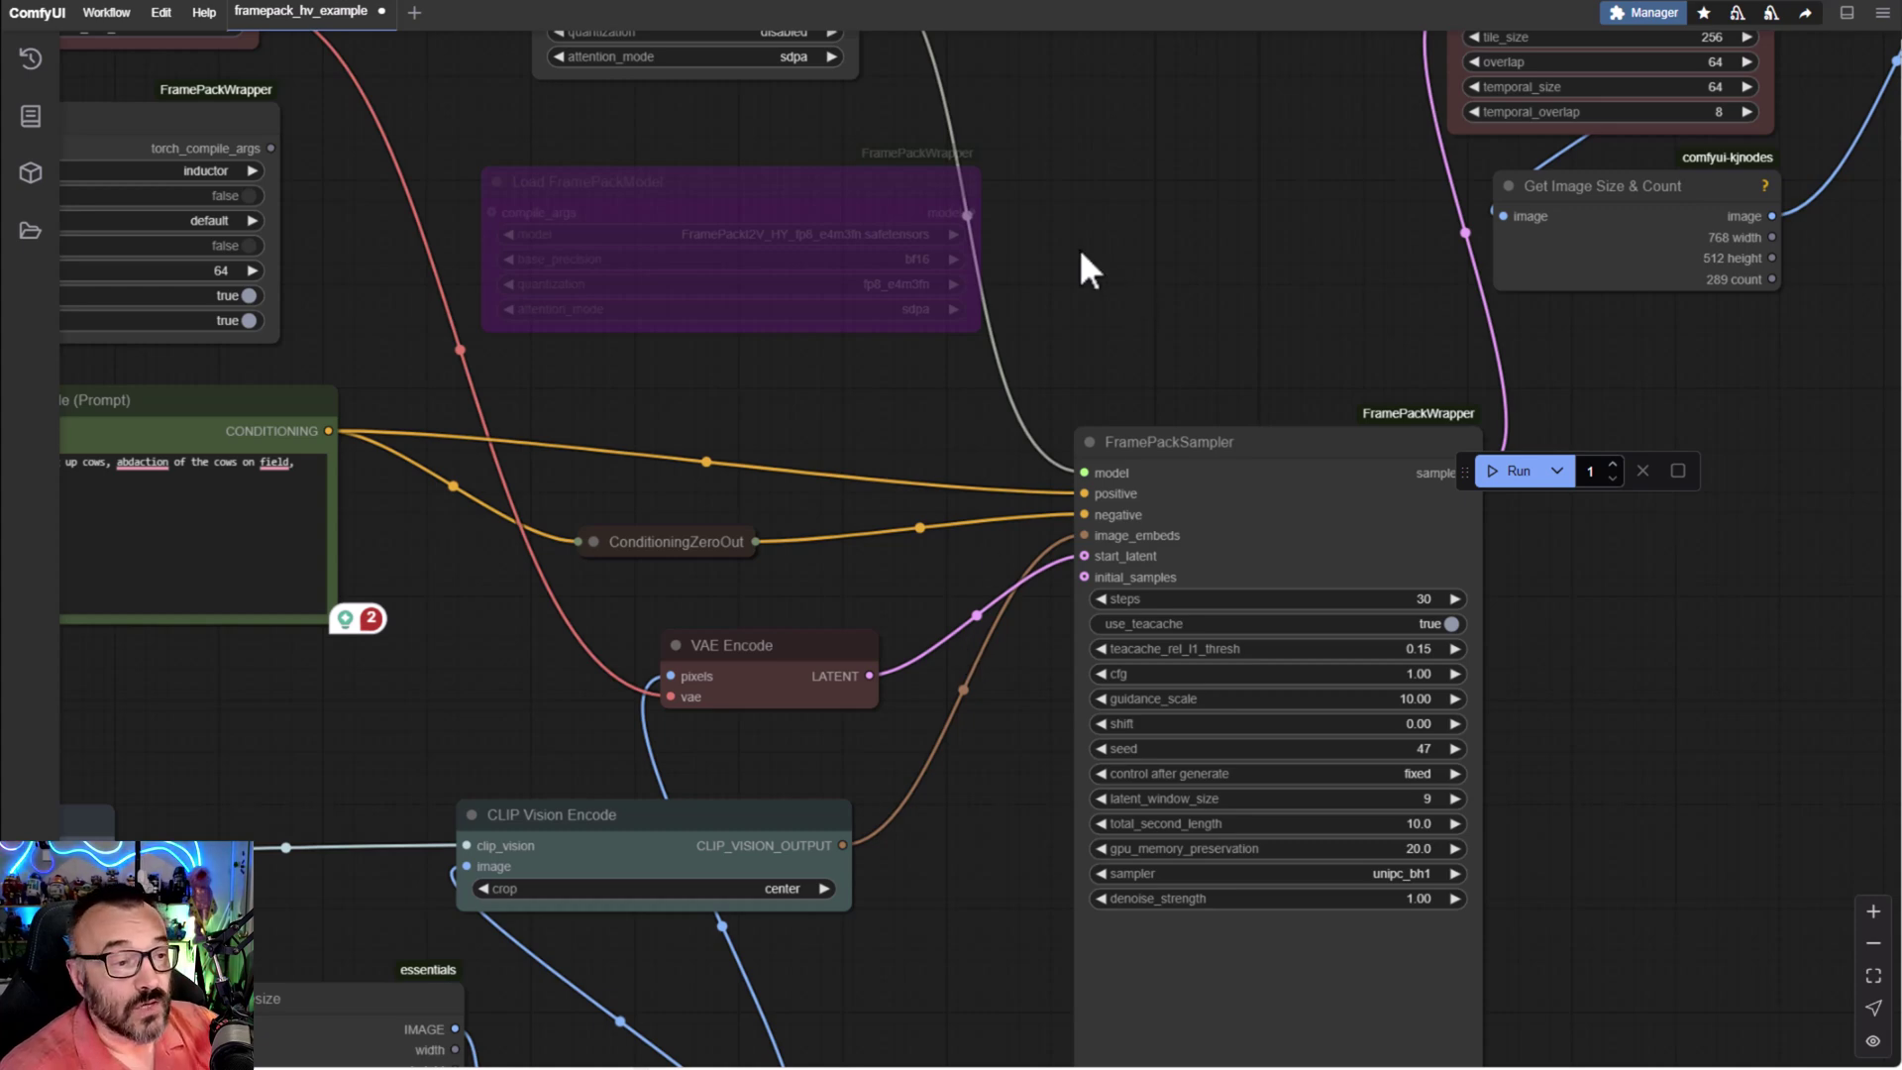
key("alt+Tab")
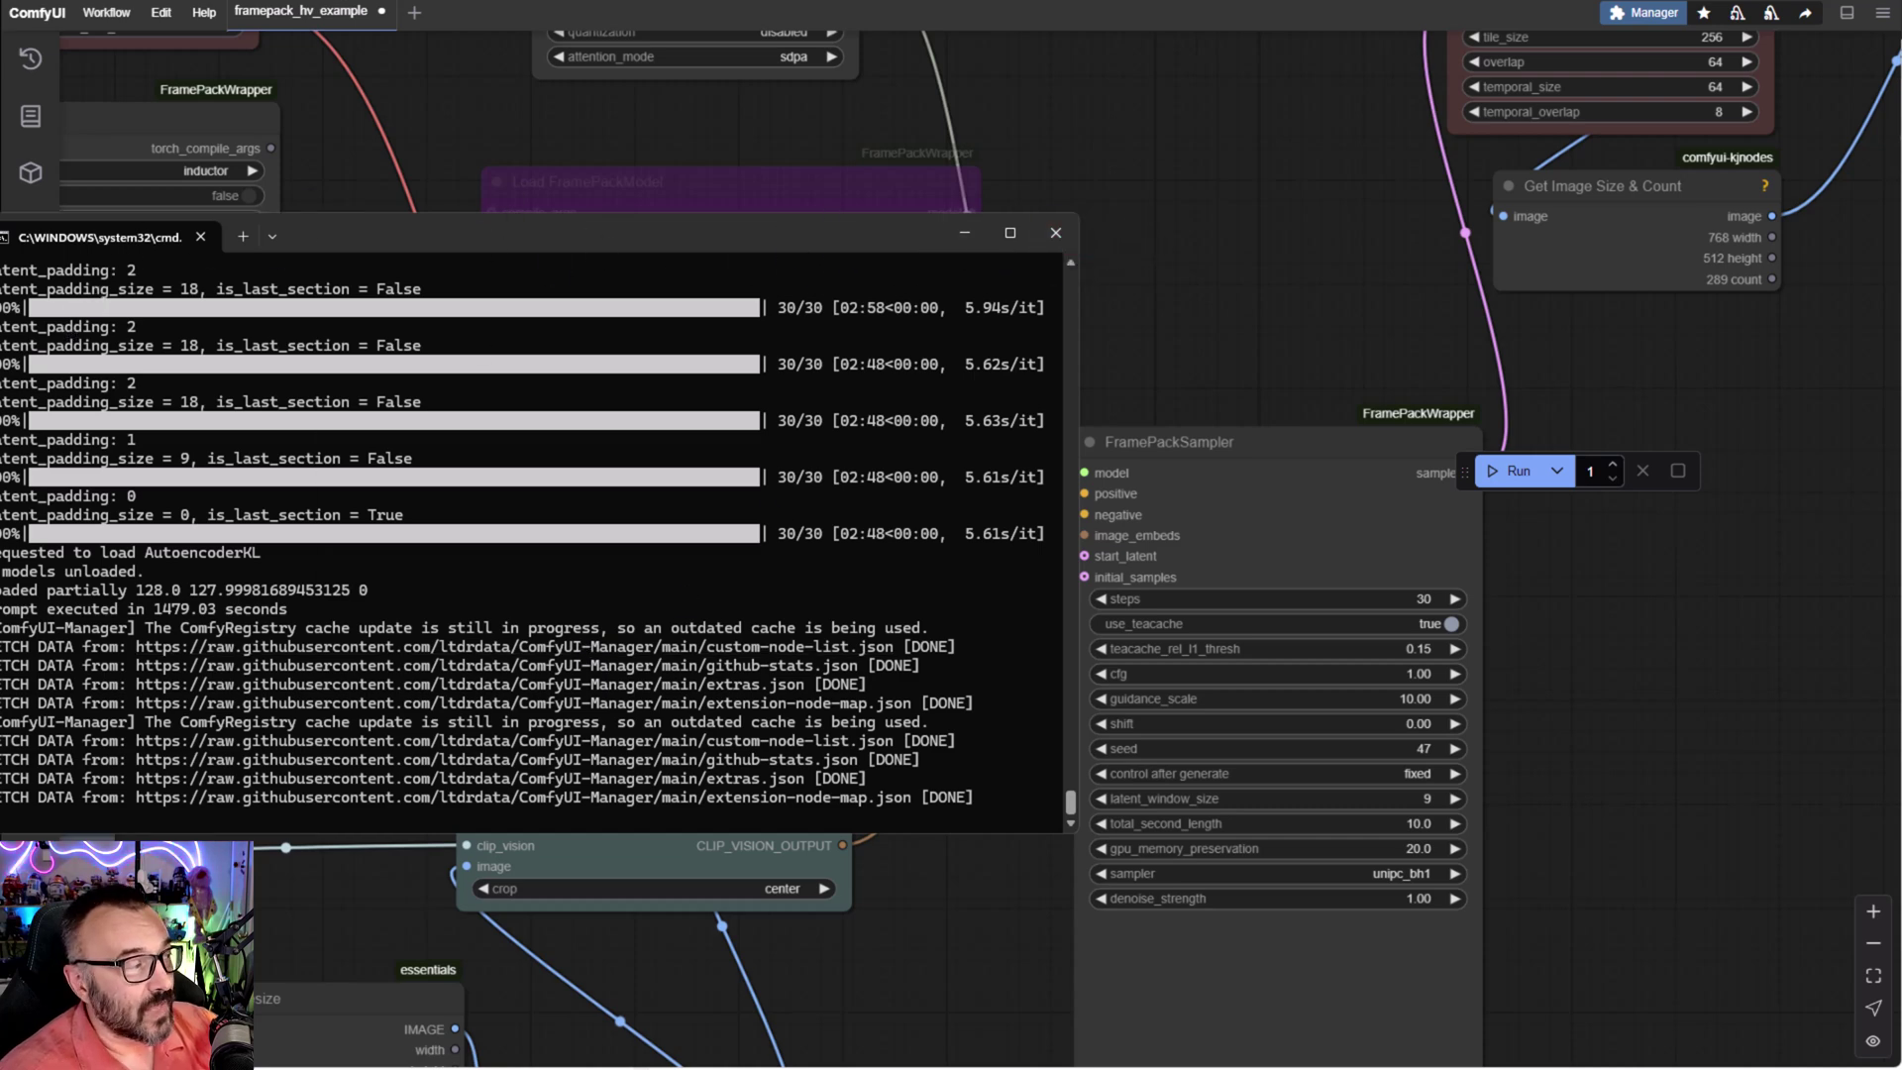
key("alt+Tab")
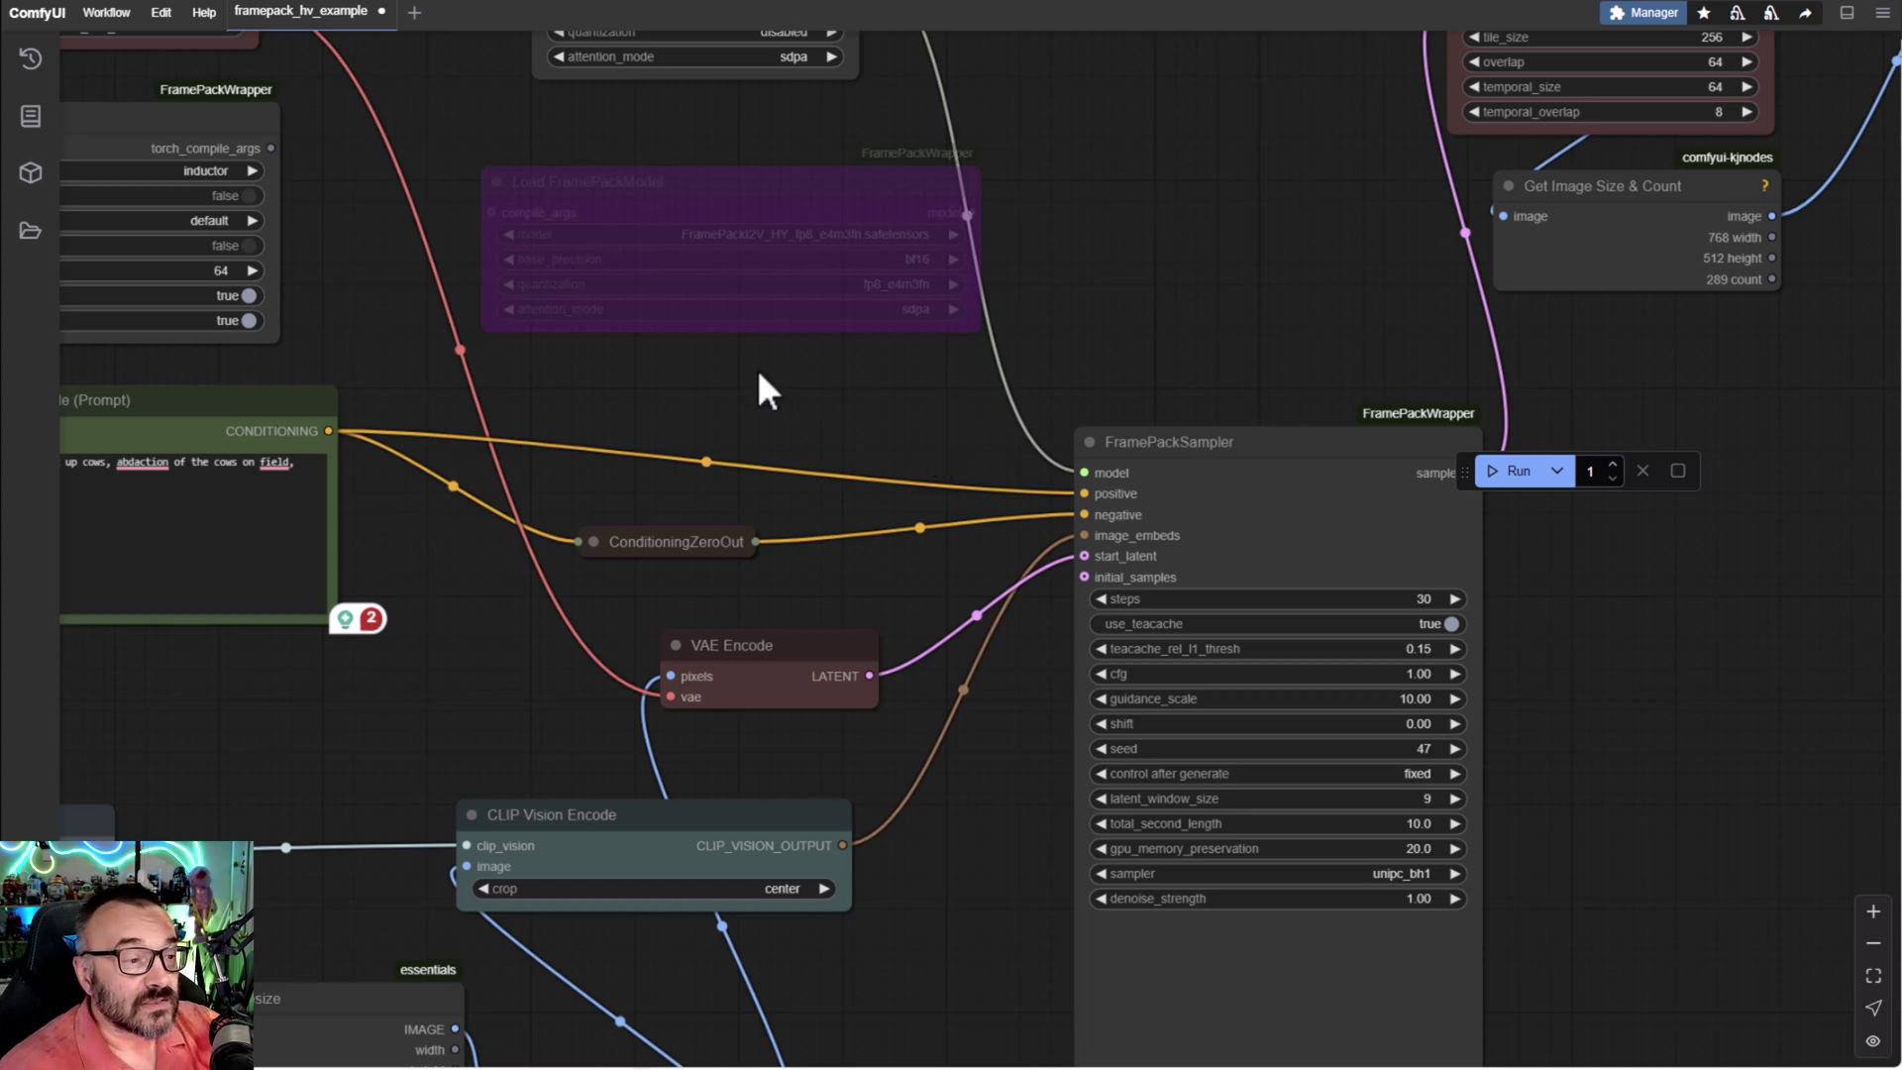
- Examine the two FramePack model loader nodes and the Markdown Note containing the model, sigclip, text encoder and VAE links
left_click_drag(769, 390, 1252, 416)
left_click_drag(934, 191, 773, 340)
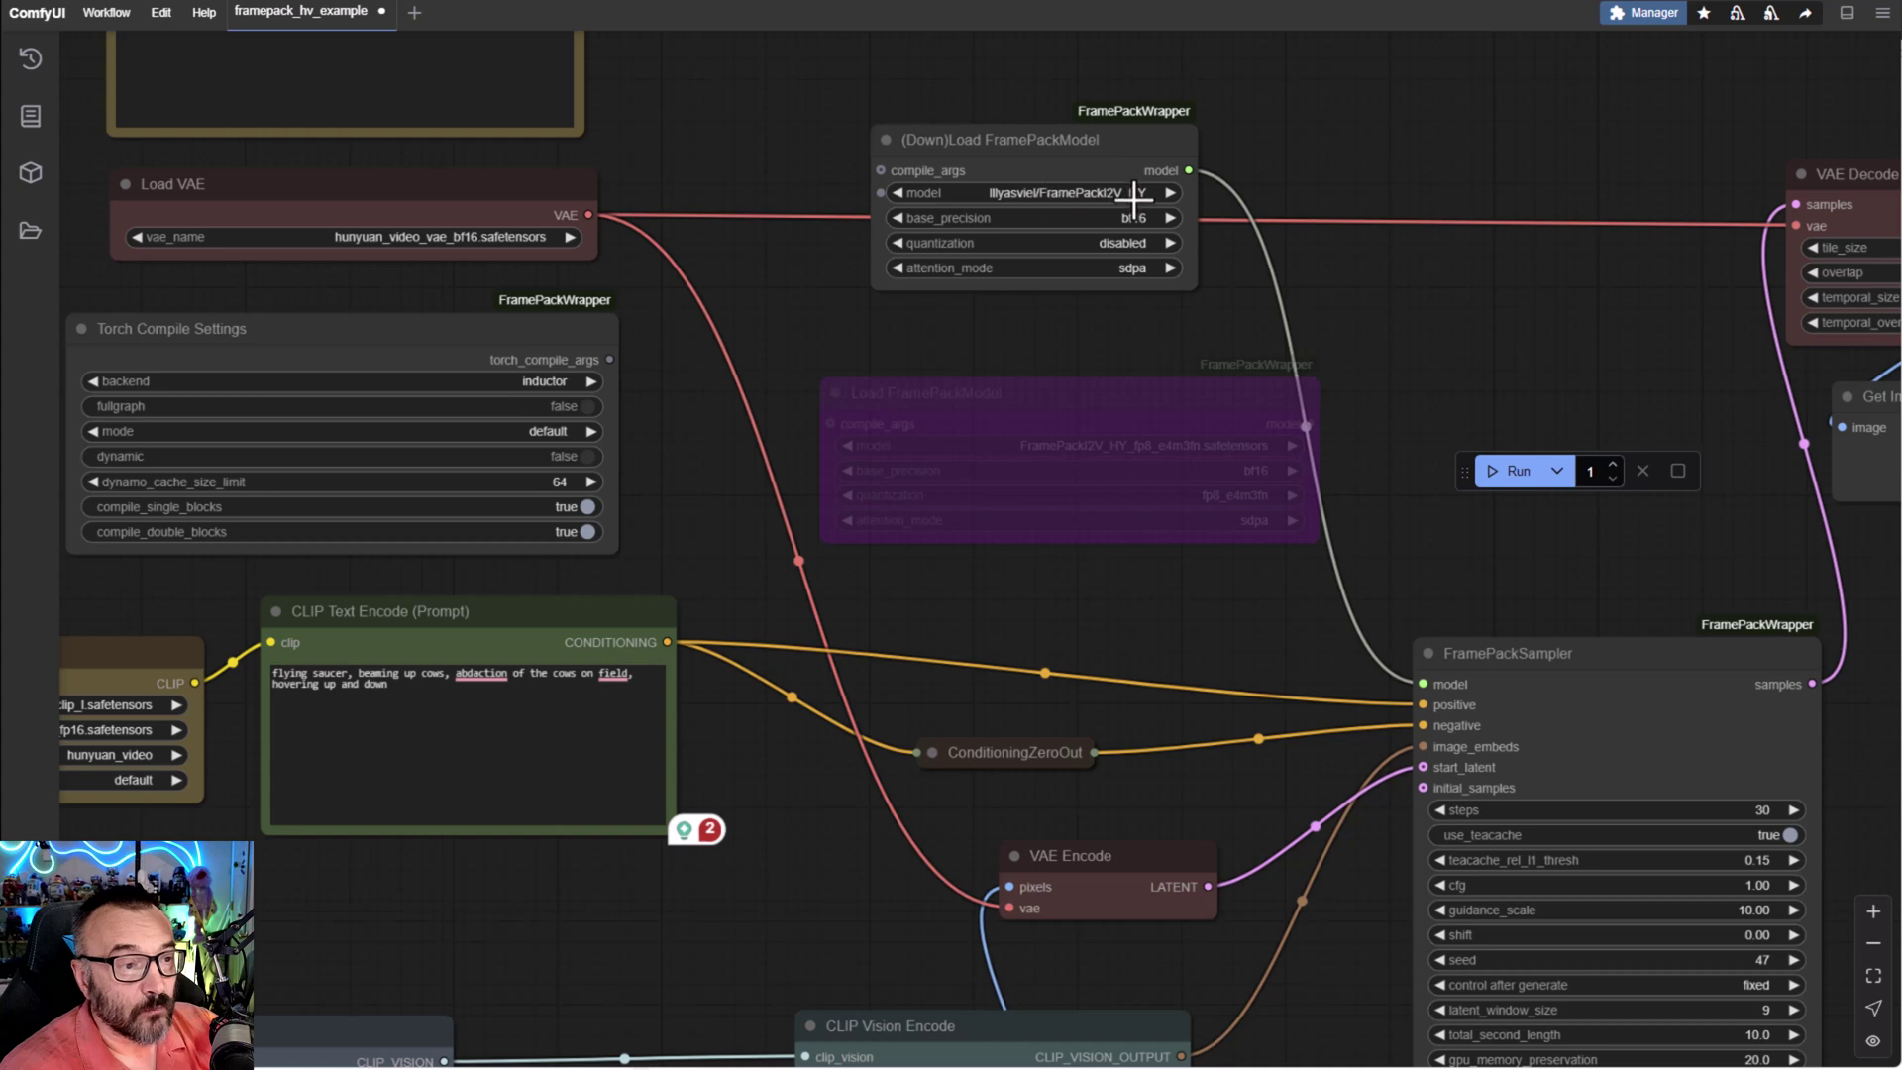
left_click_drag(1435, 487, 1258, 482)
scroll(1122, 265, "down", 2)
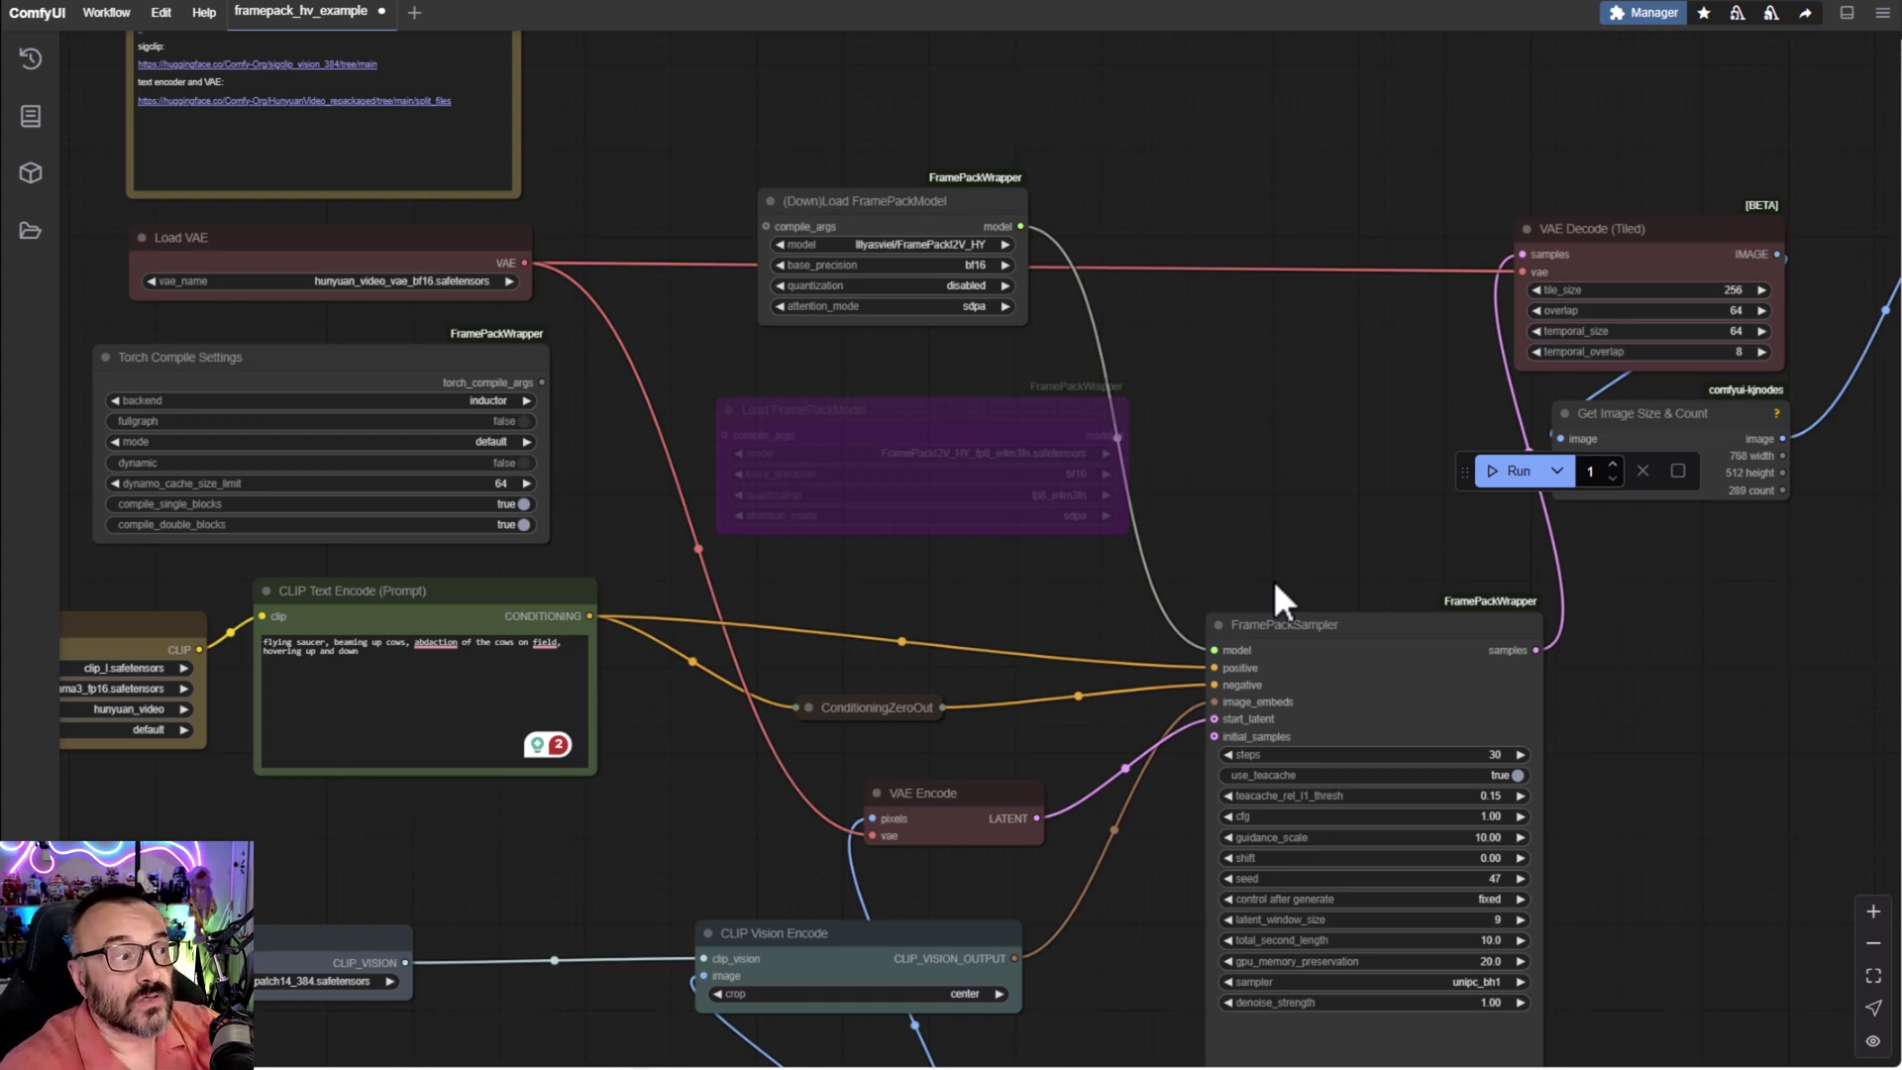
left_click_drag(609, 107, 984, 310)
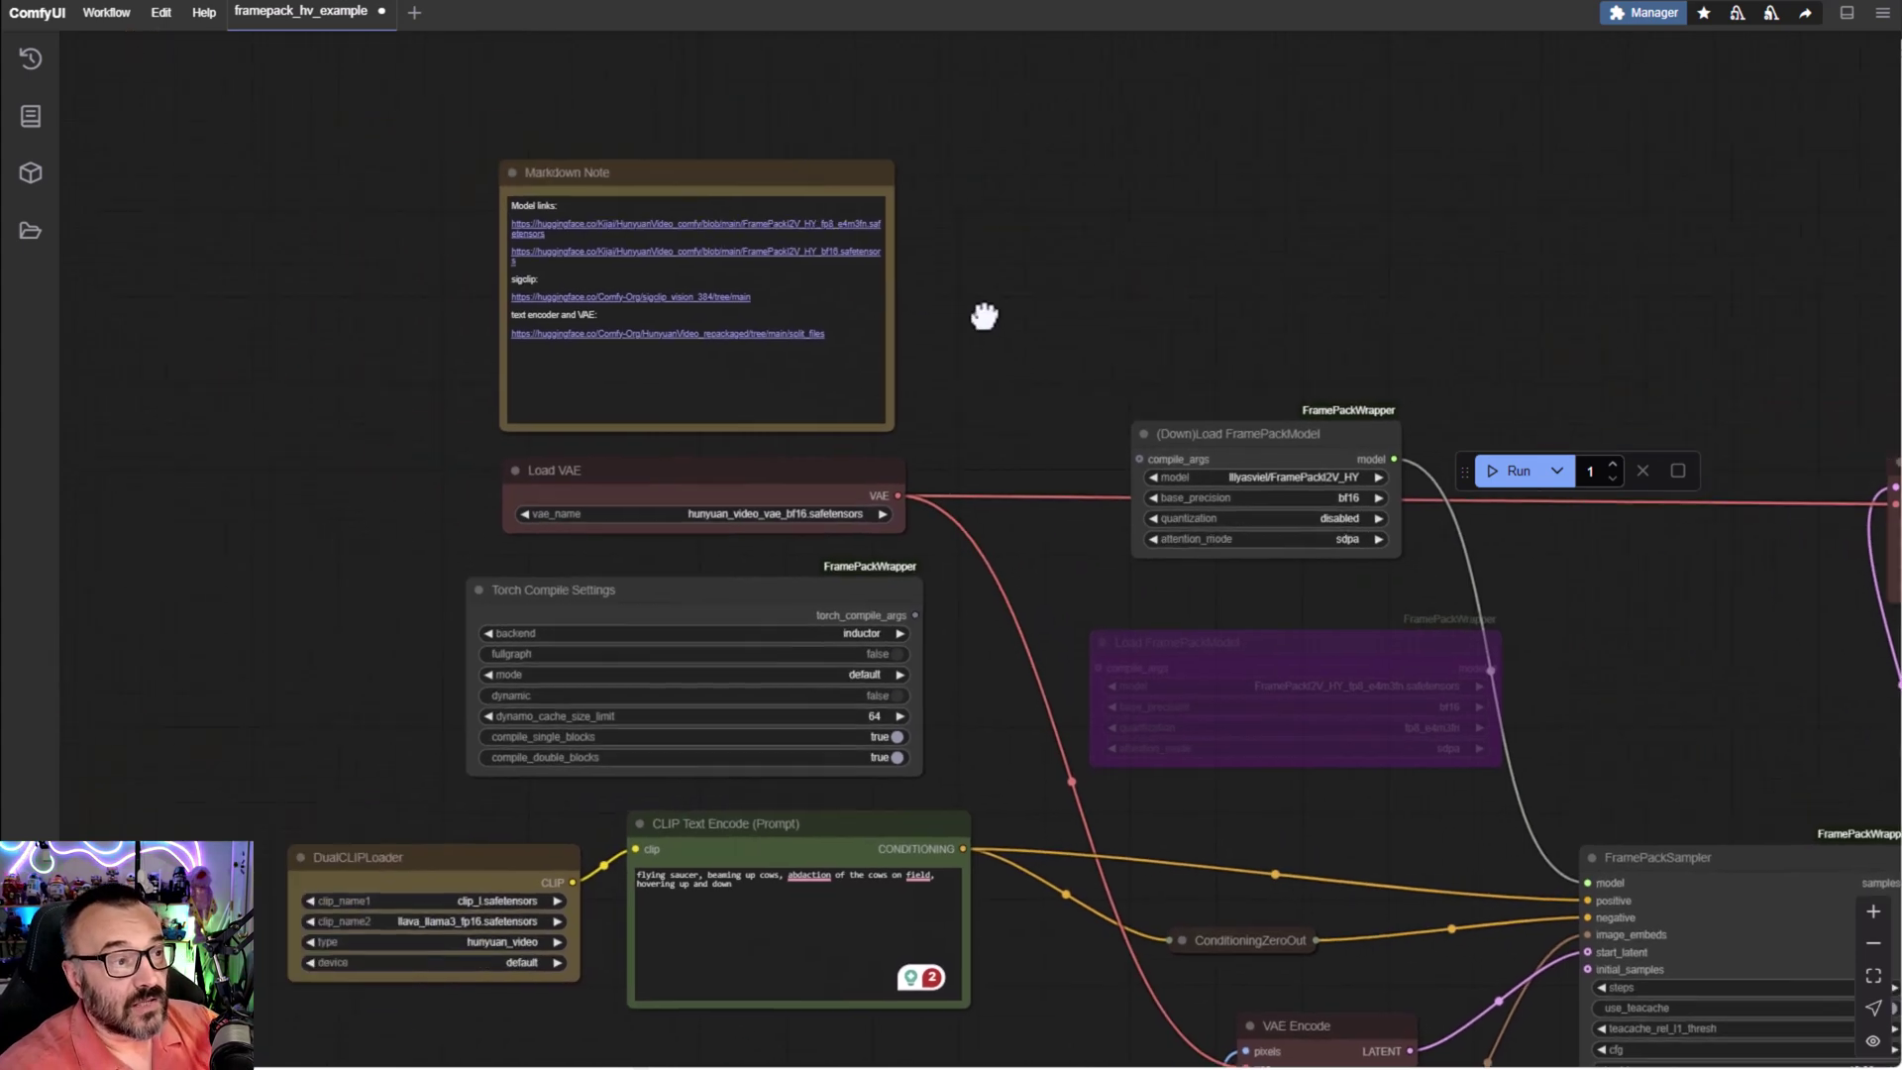
scroll(544, 182, "up", 10)
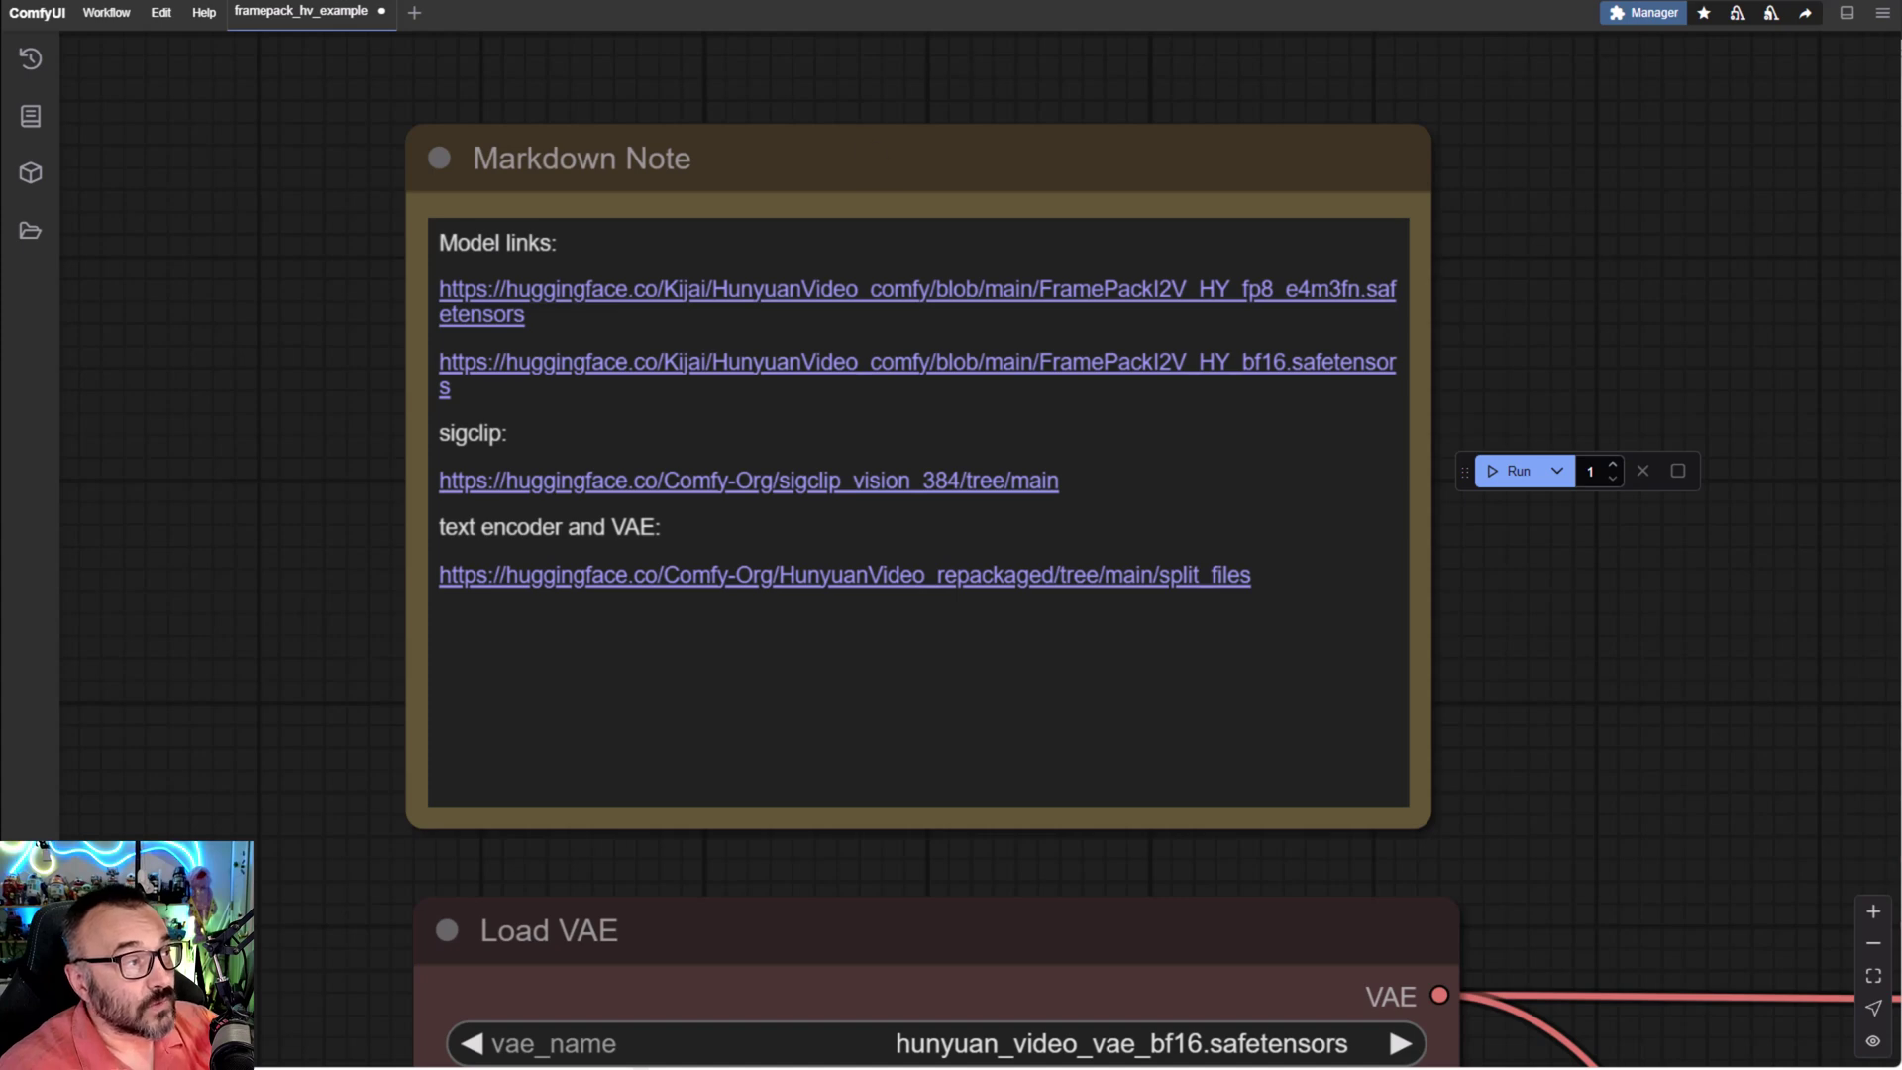
- Switch to File Explorer and check the model files in H:\models under diffusion_models, vae and clip_vision, and return to the workflow
key("alt+Tab")
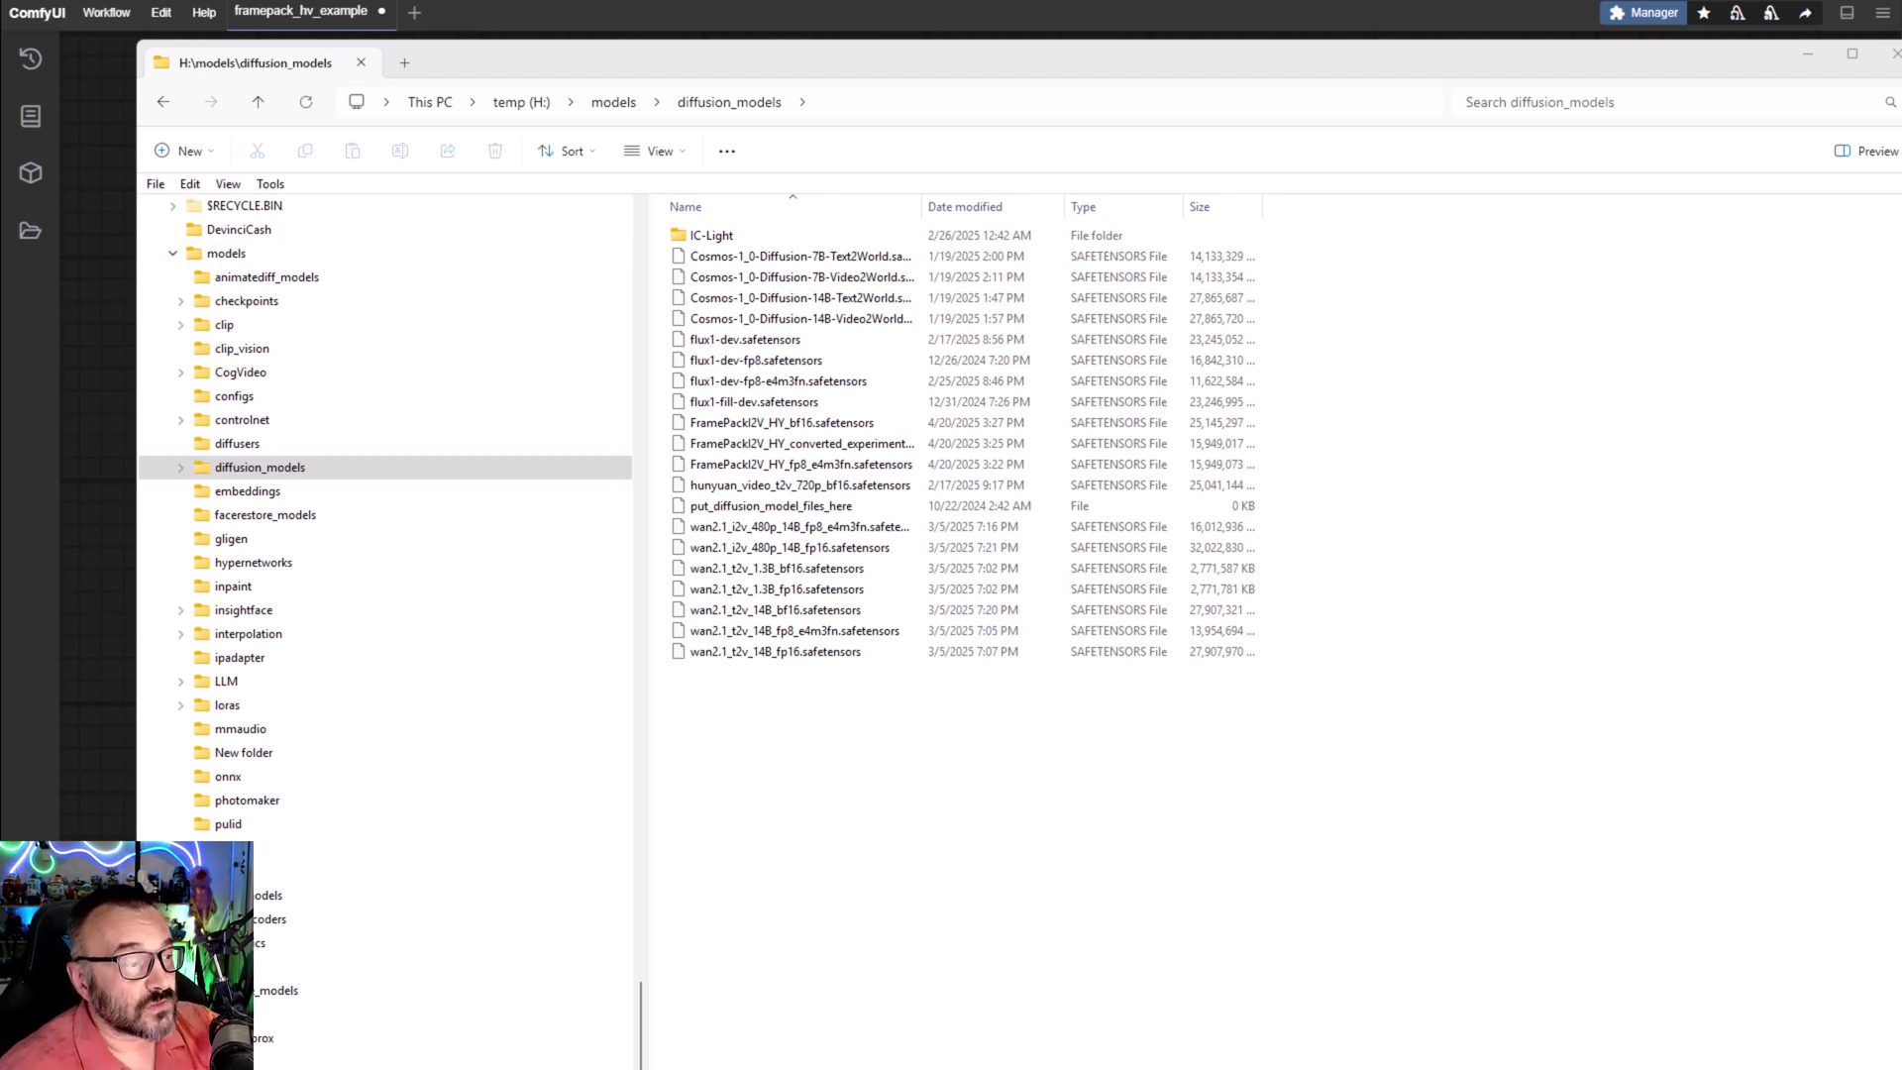
left_click(243, 467)
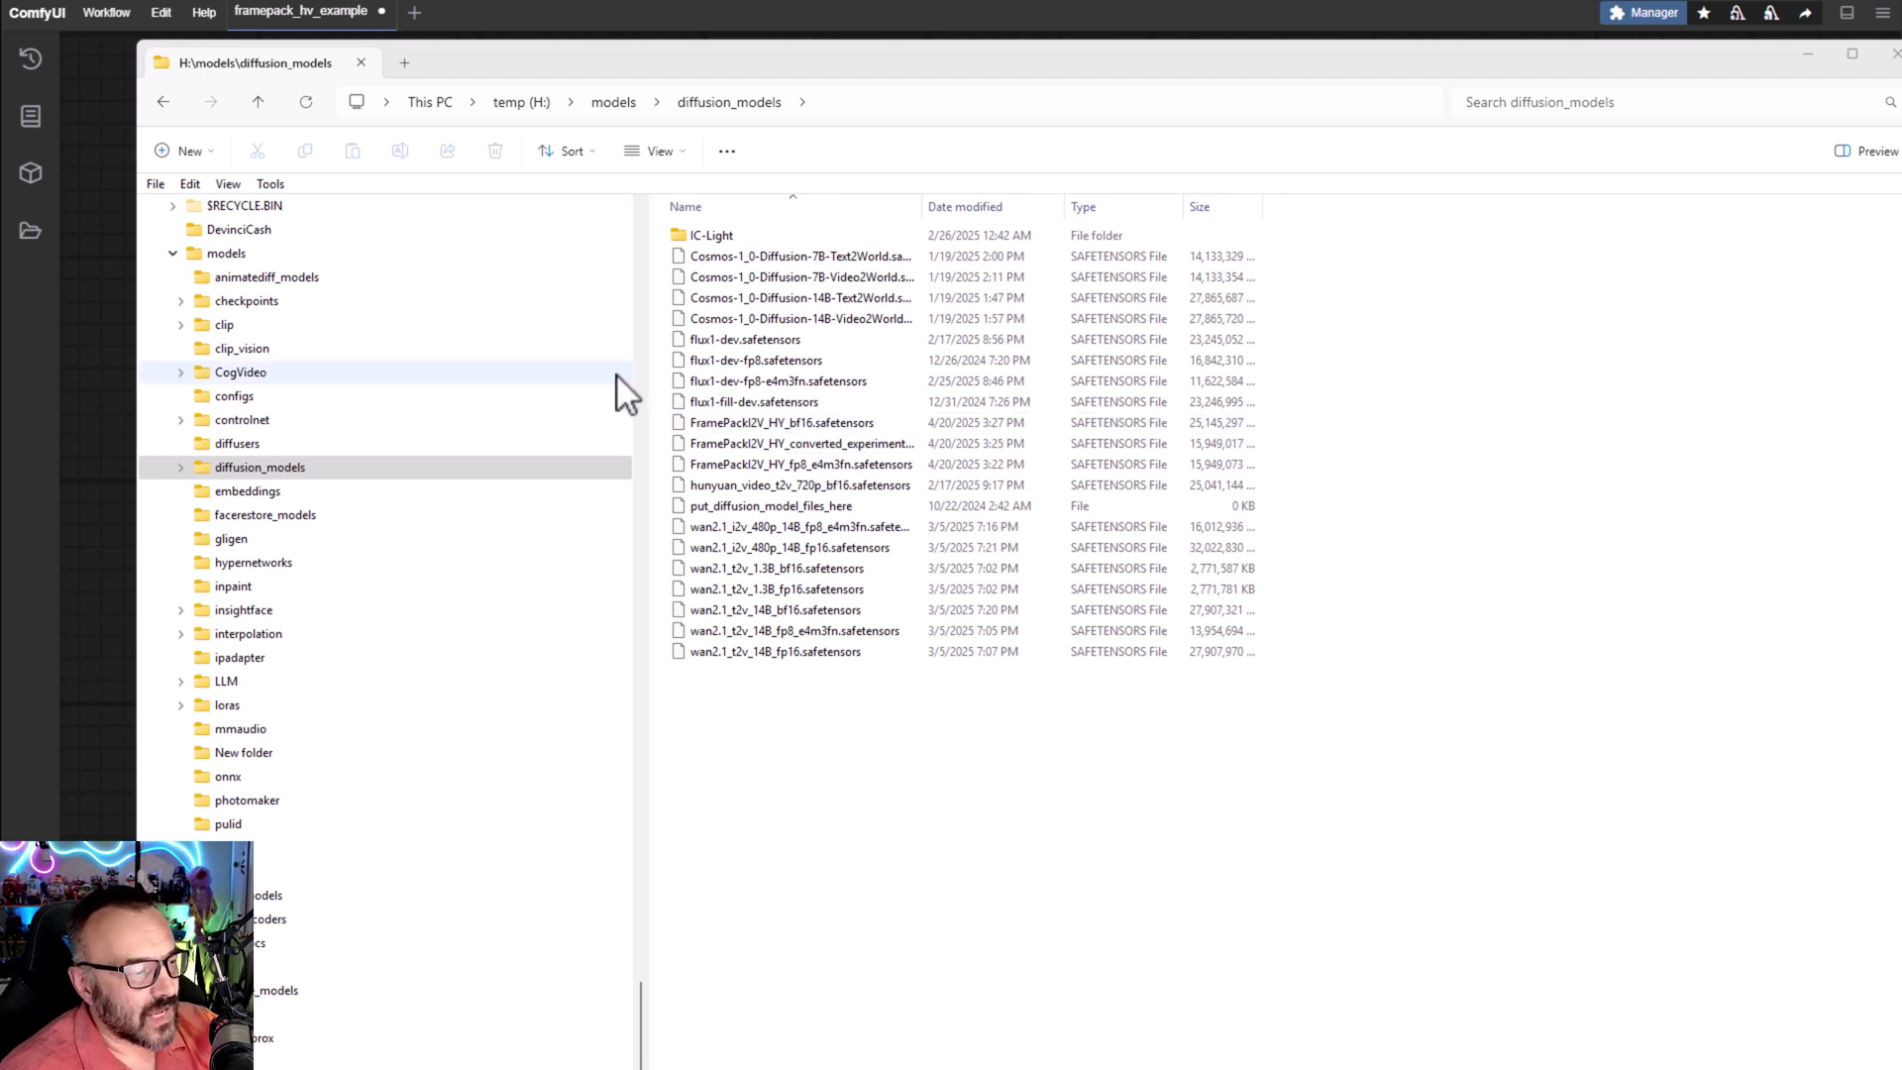
left_click(287, 1013)
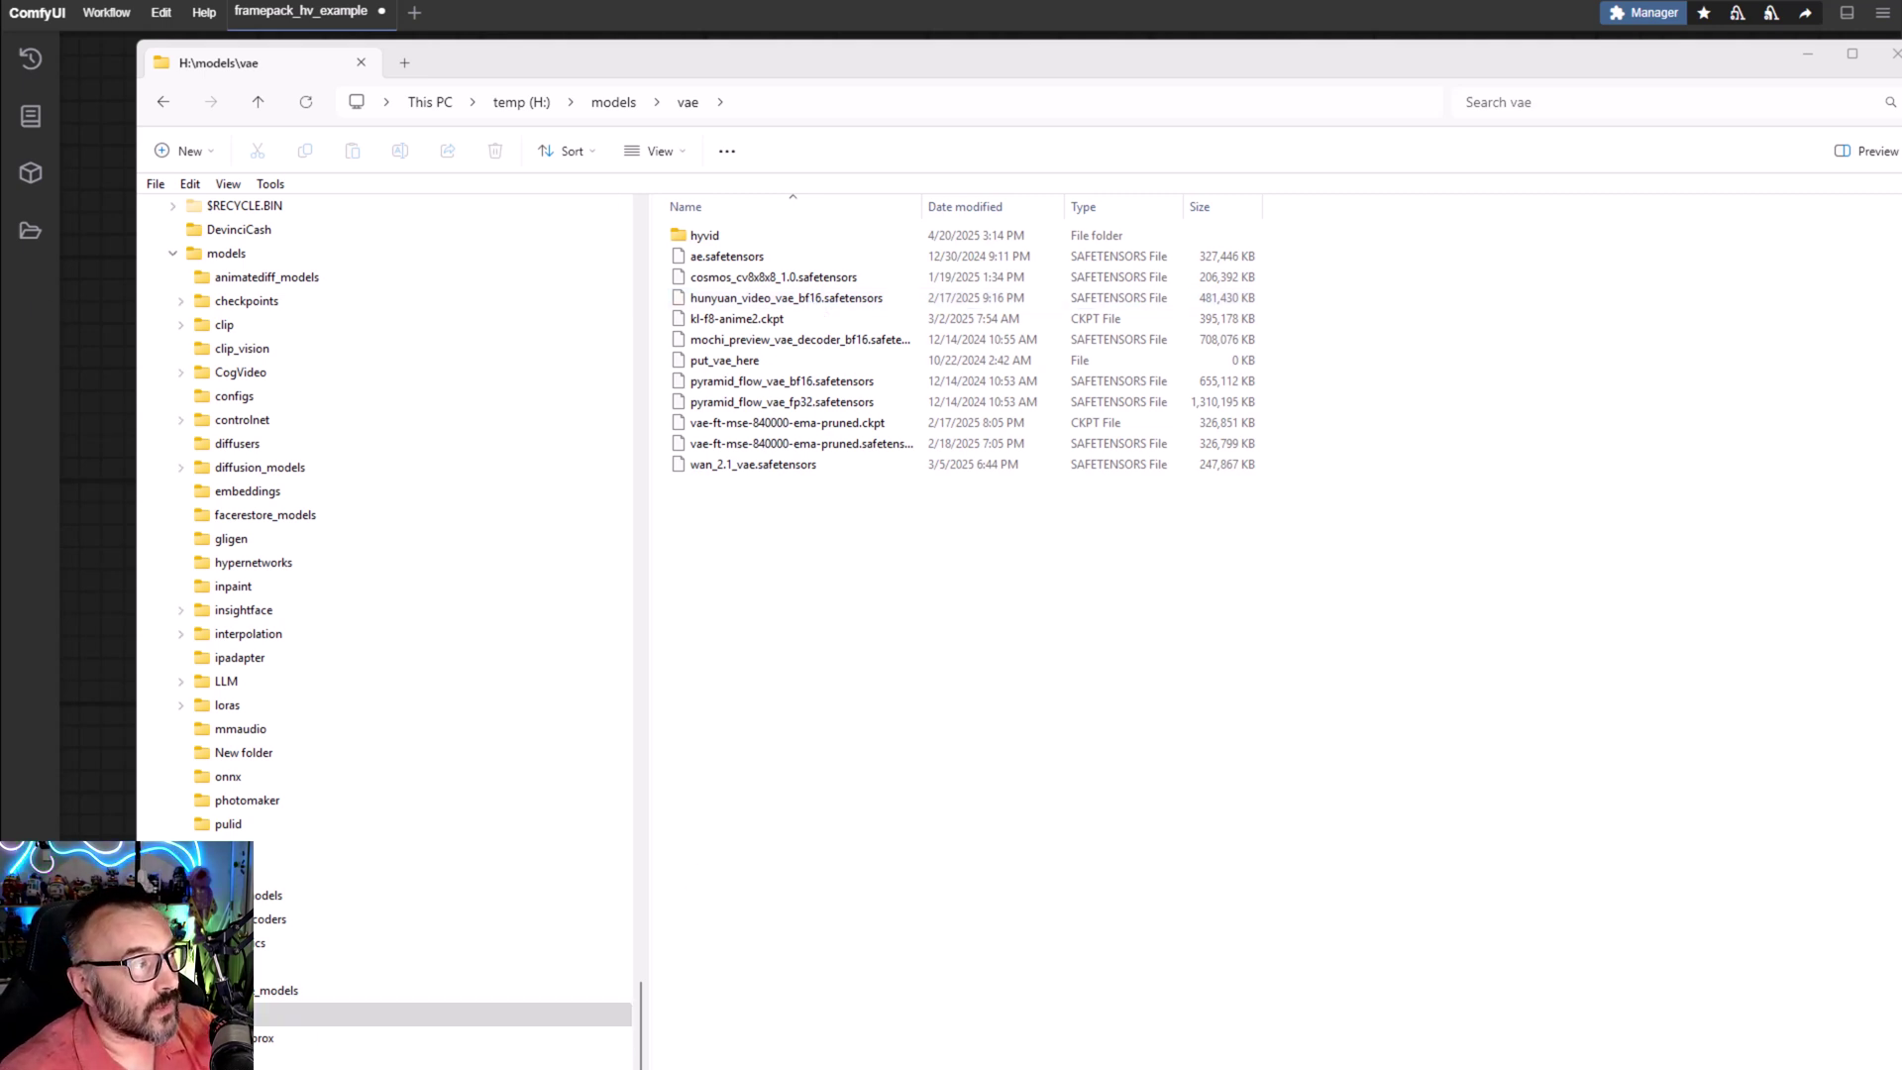
left_click(241, 348)
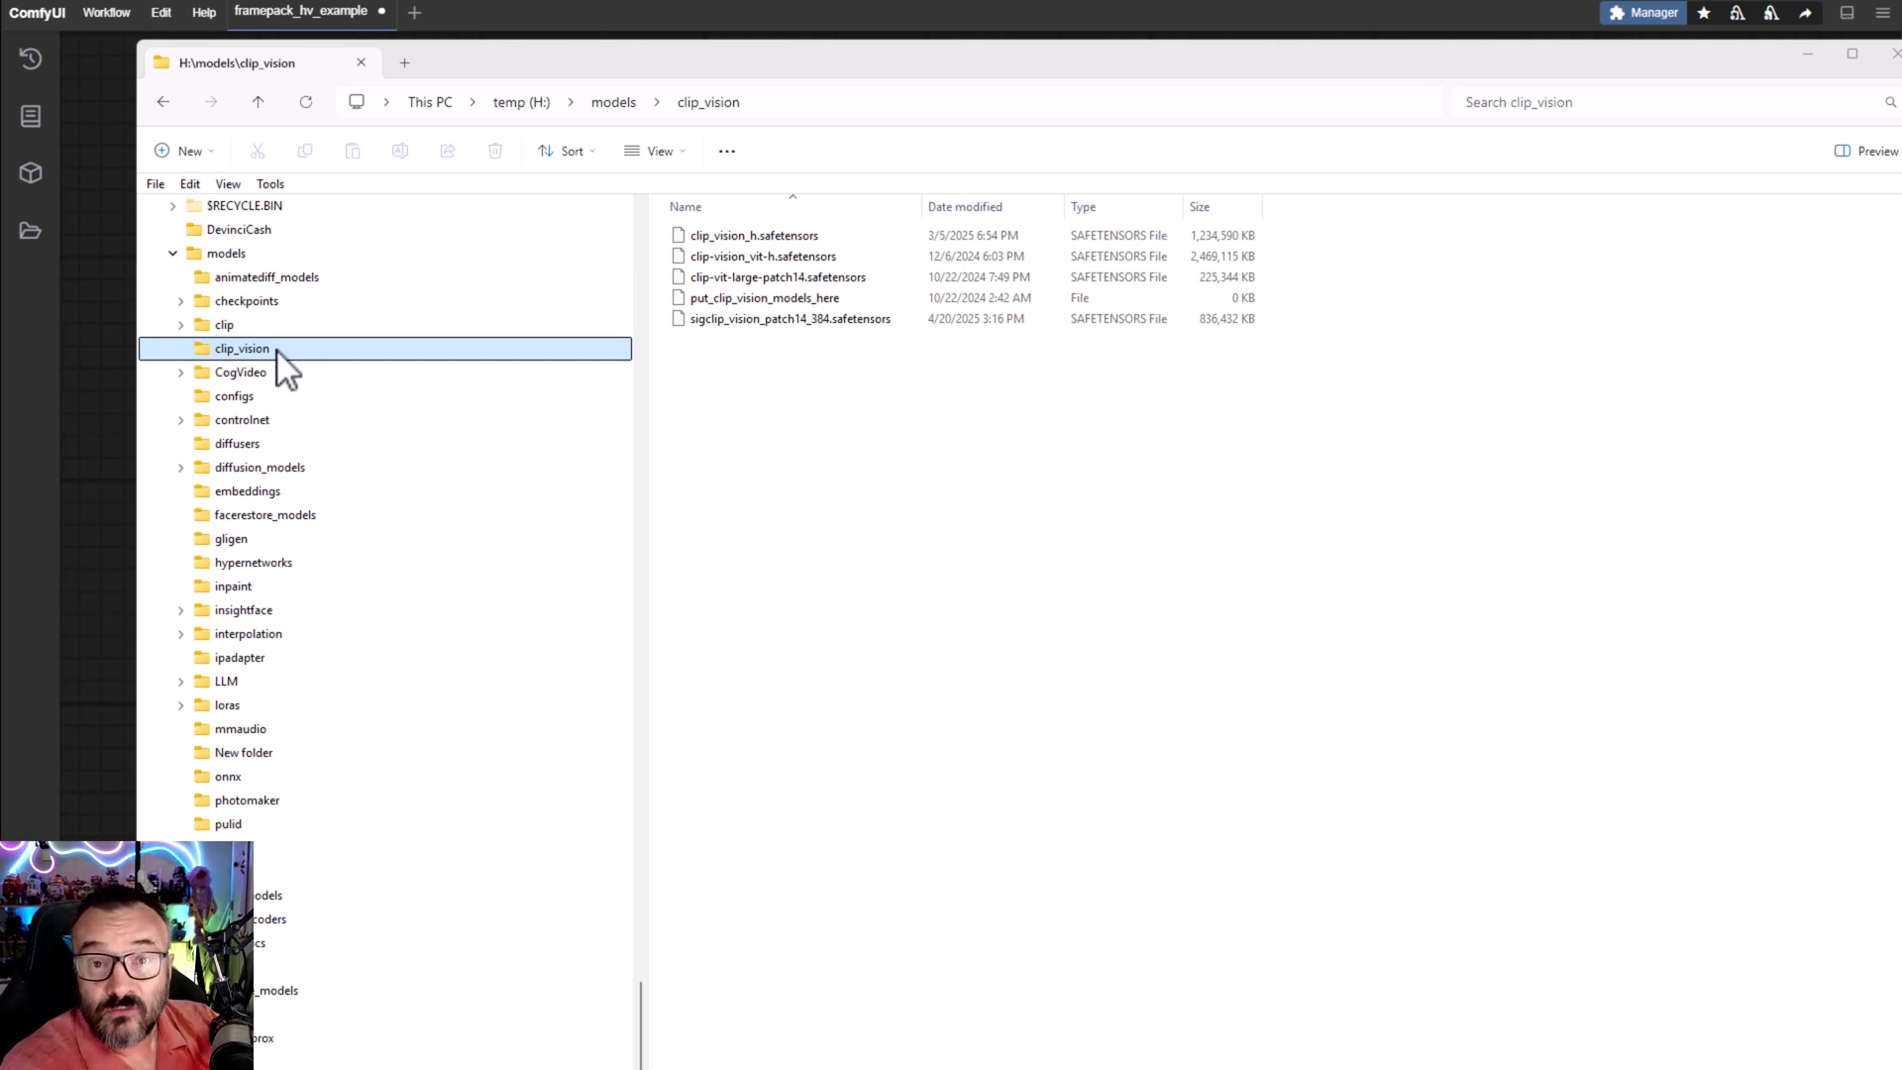
left_click(85, 79)
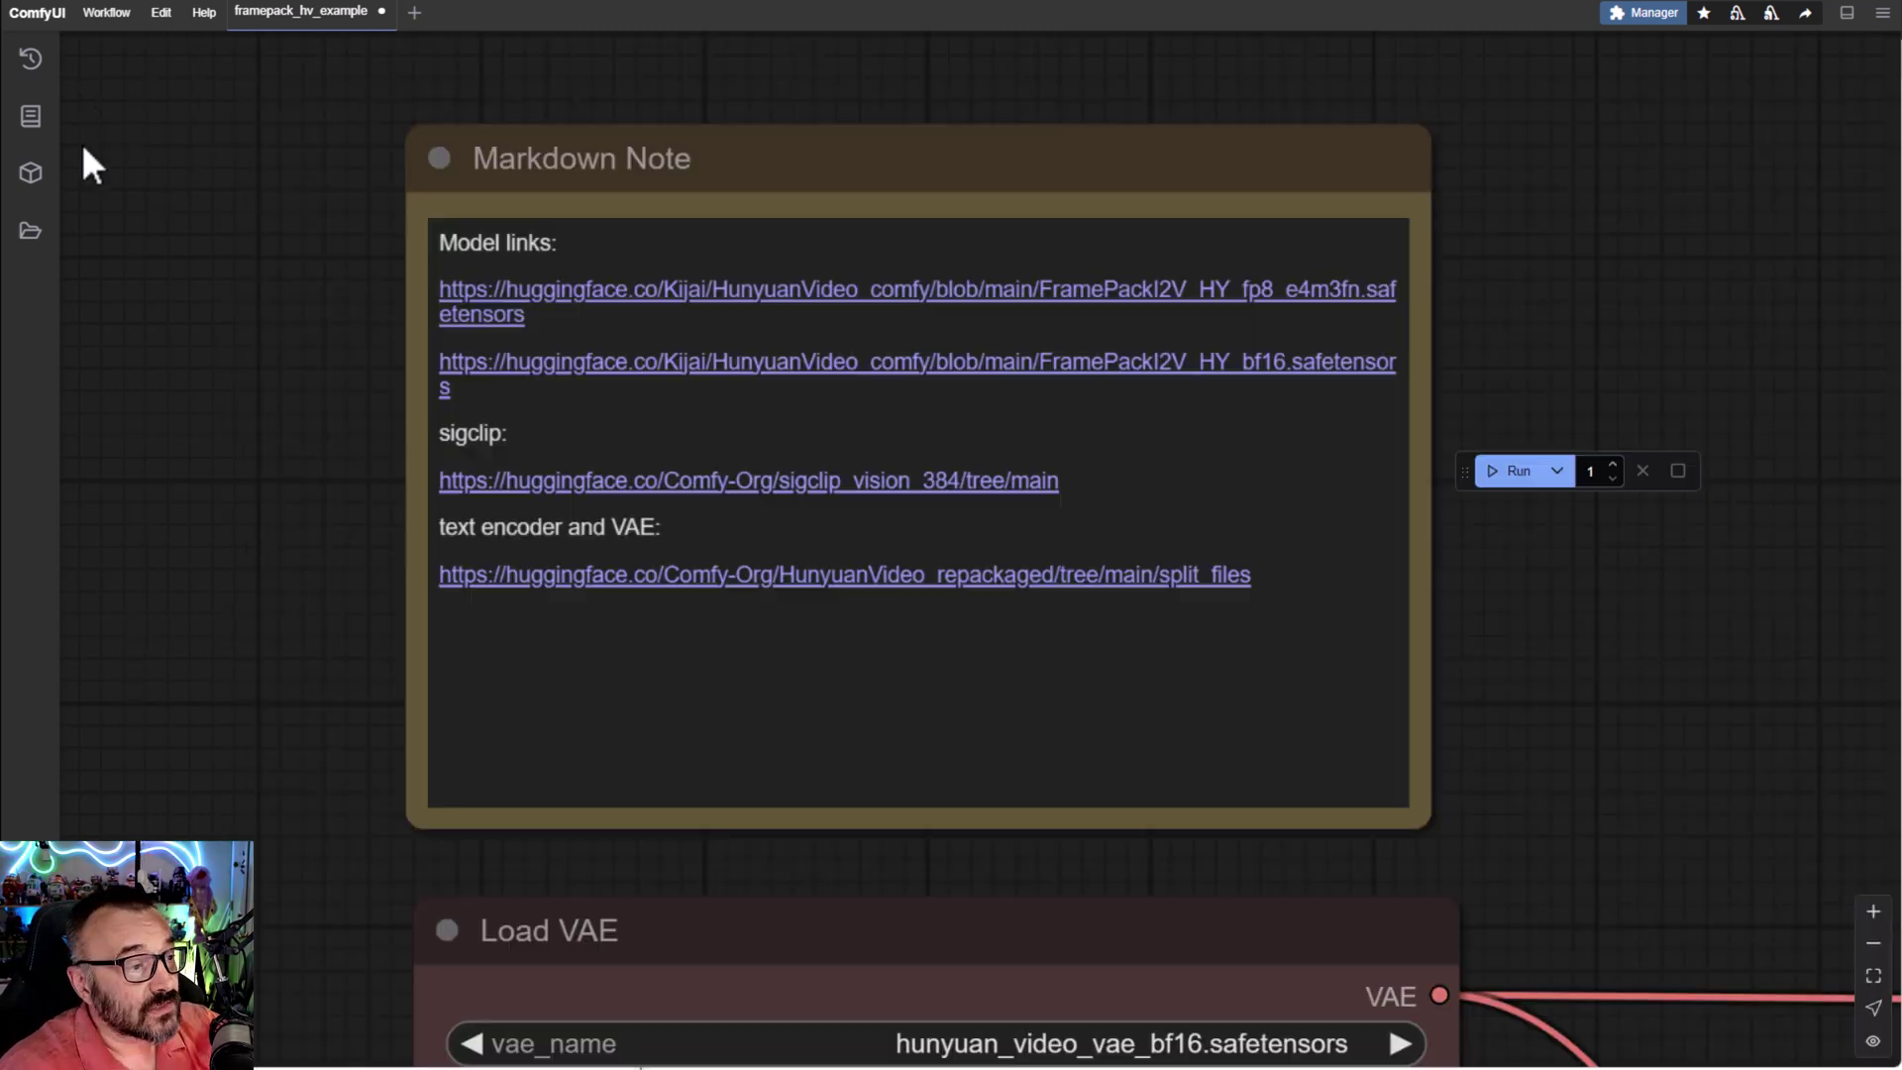
- Examine the framepack_hv_example workflow's Load VAE node, the two FramePack model loaders and their connections to FramePackSampler
scroll(1600, 776, "down", 5)
left_click_drag(1600, 777, 837, 229)
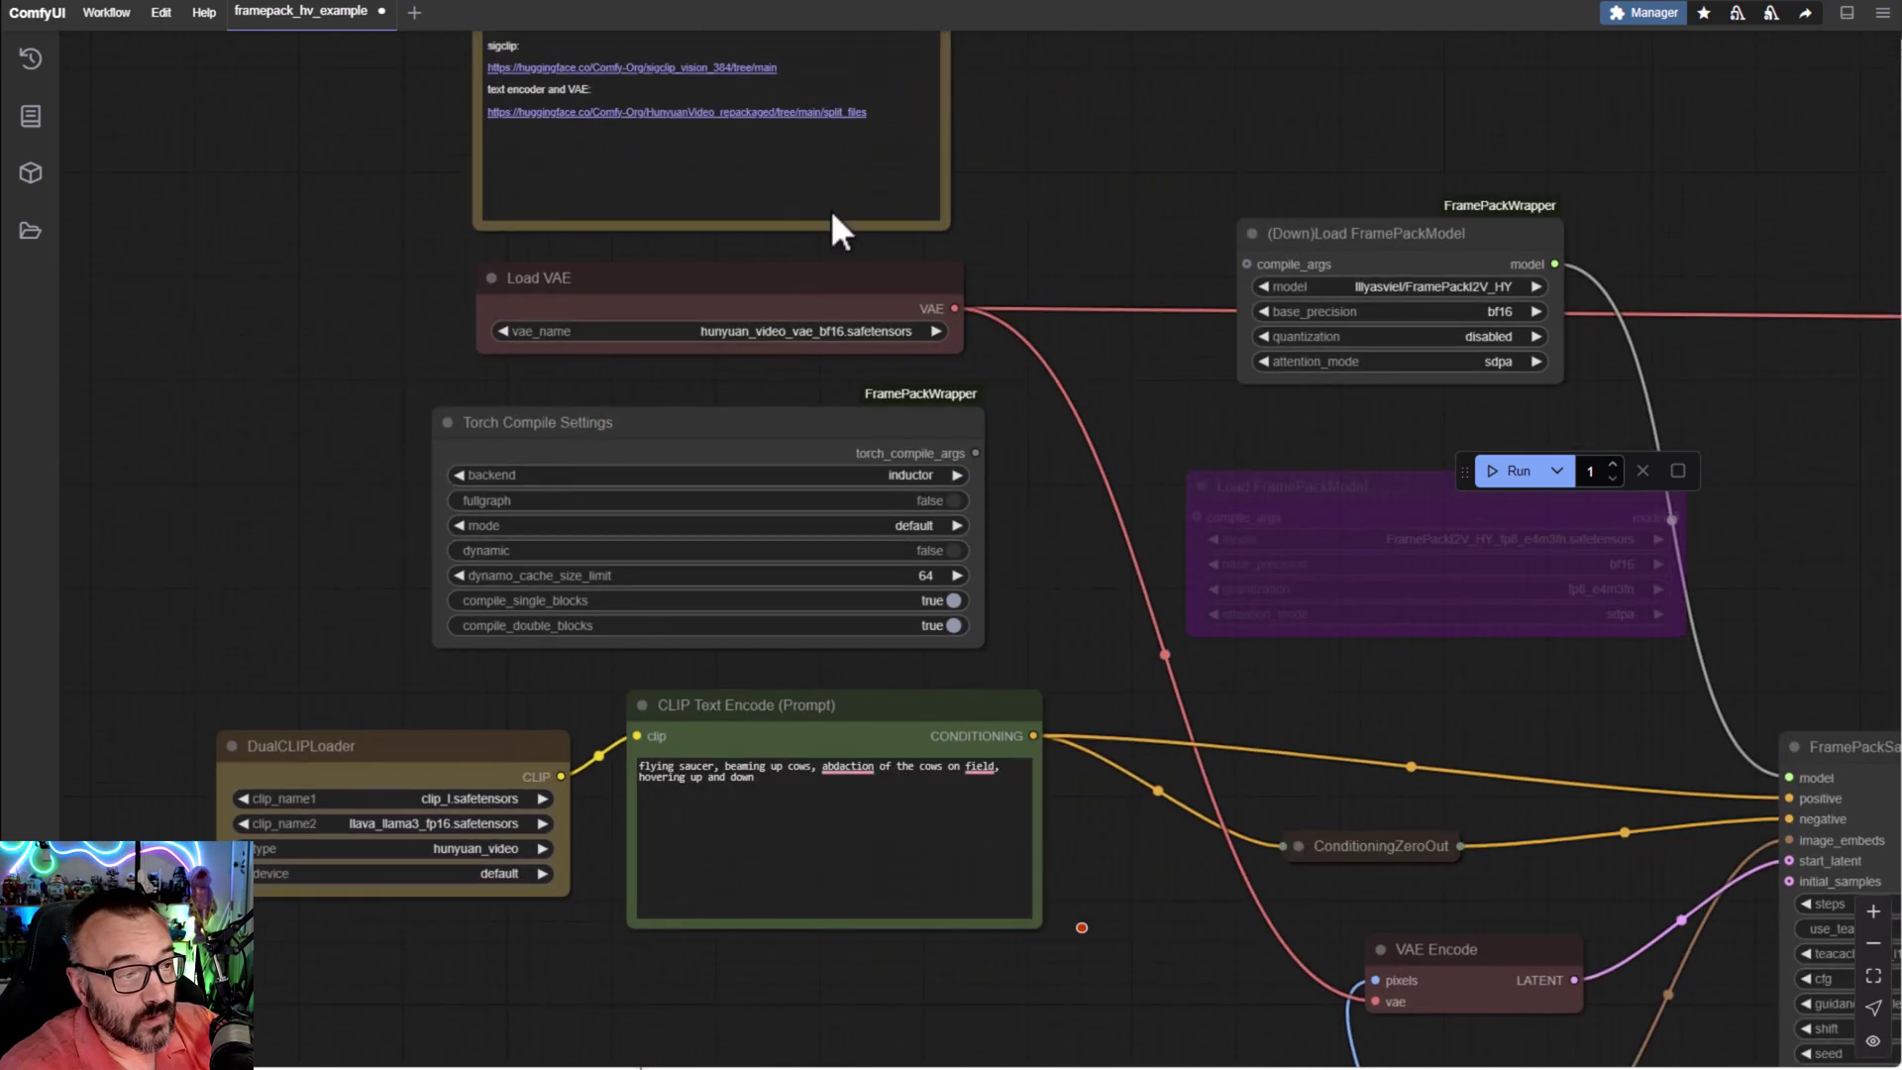
left_click_drag(1223, 419, 776, 416)
scroll(1086, 255, "up", 8)
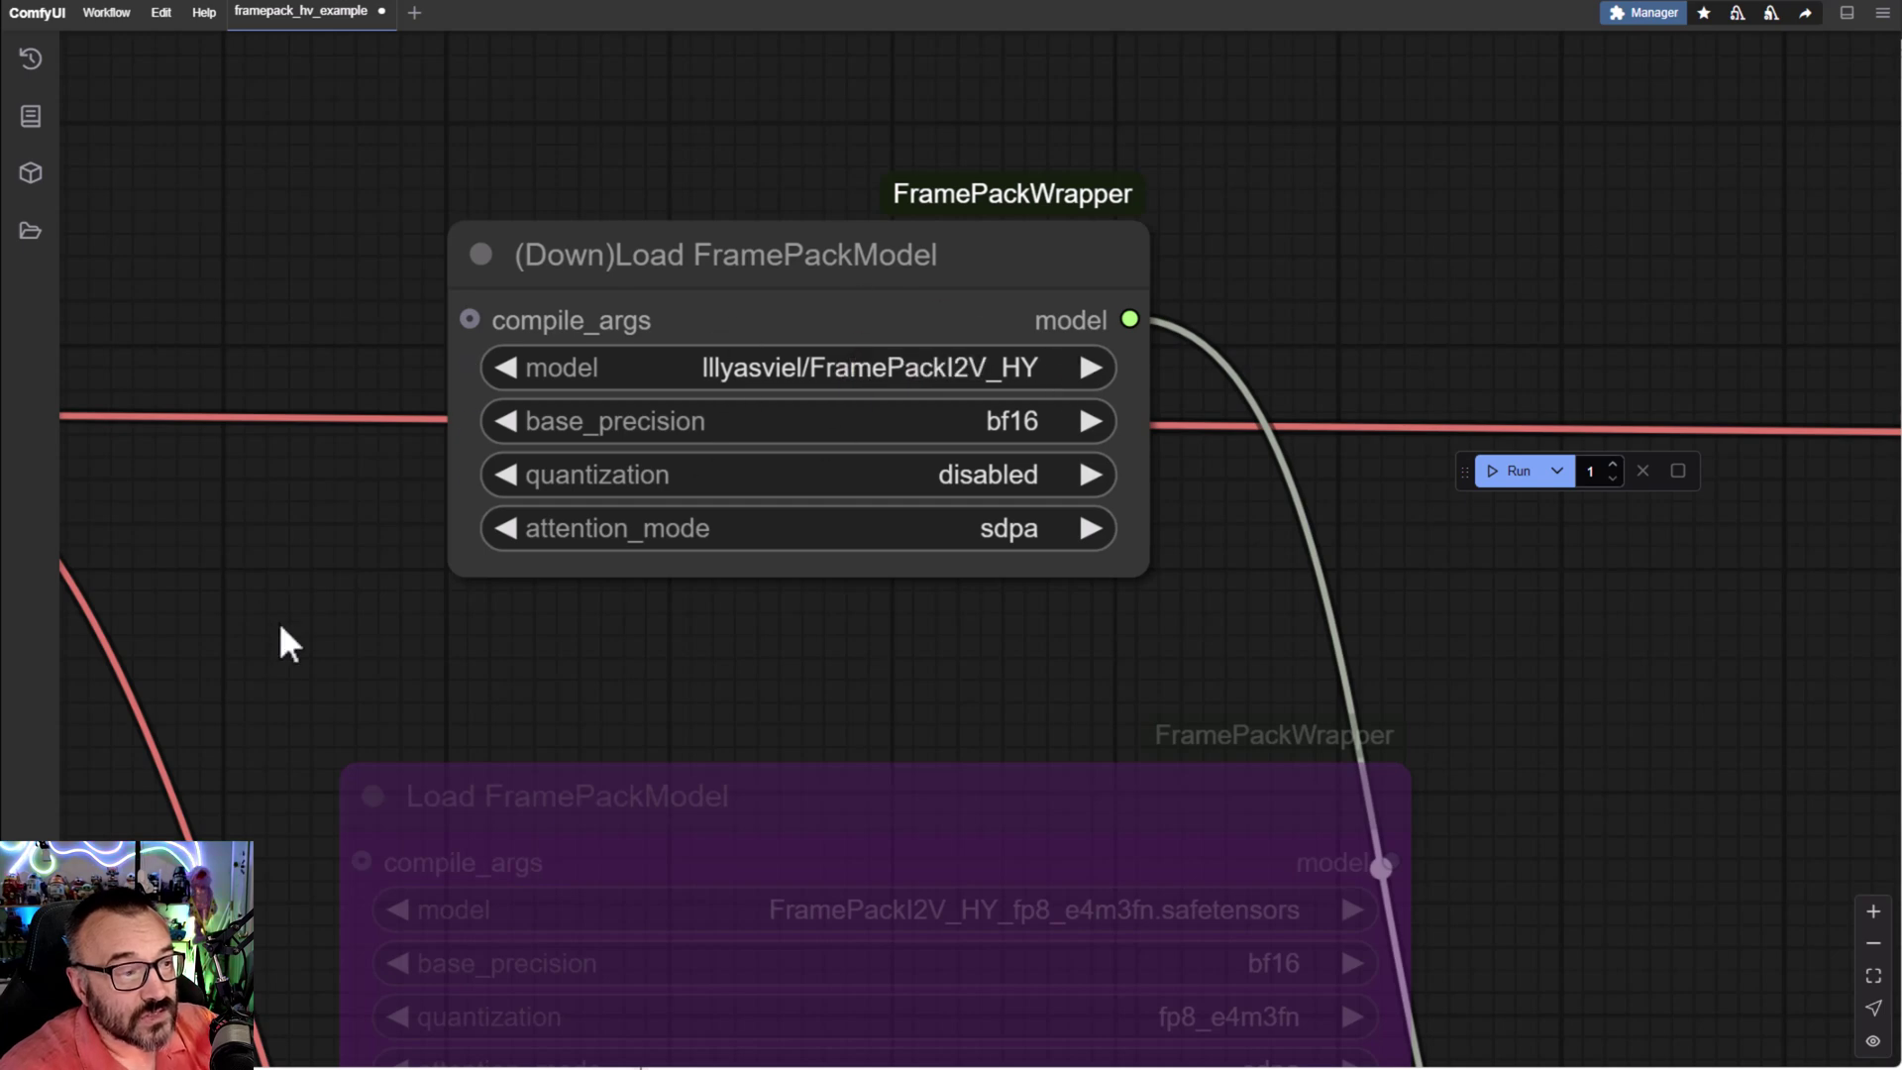
left_click_drag(287, 644, 1648, 637)
left_click_drag(717, 536, 951, 582)
left_click(999, 492)
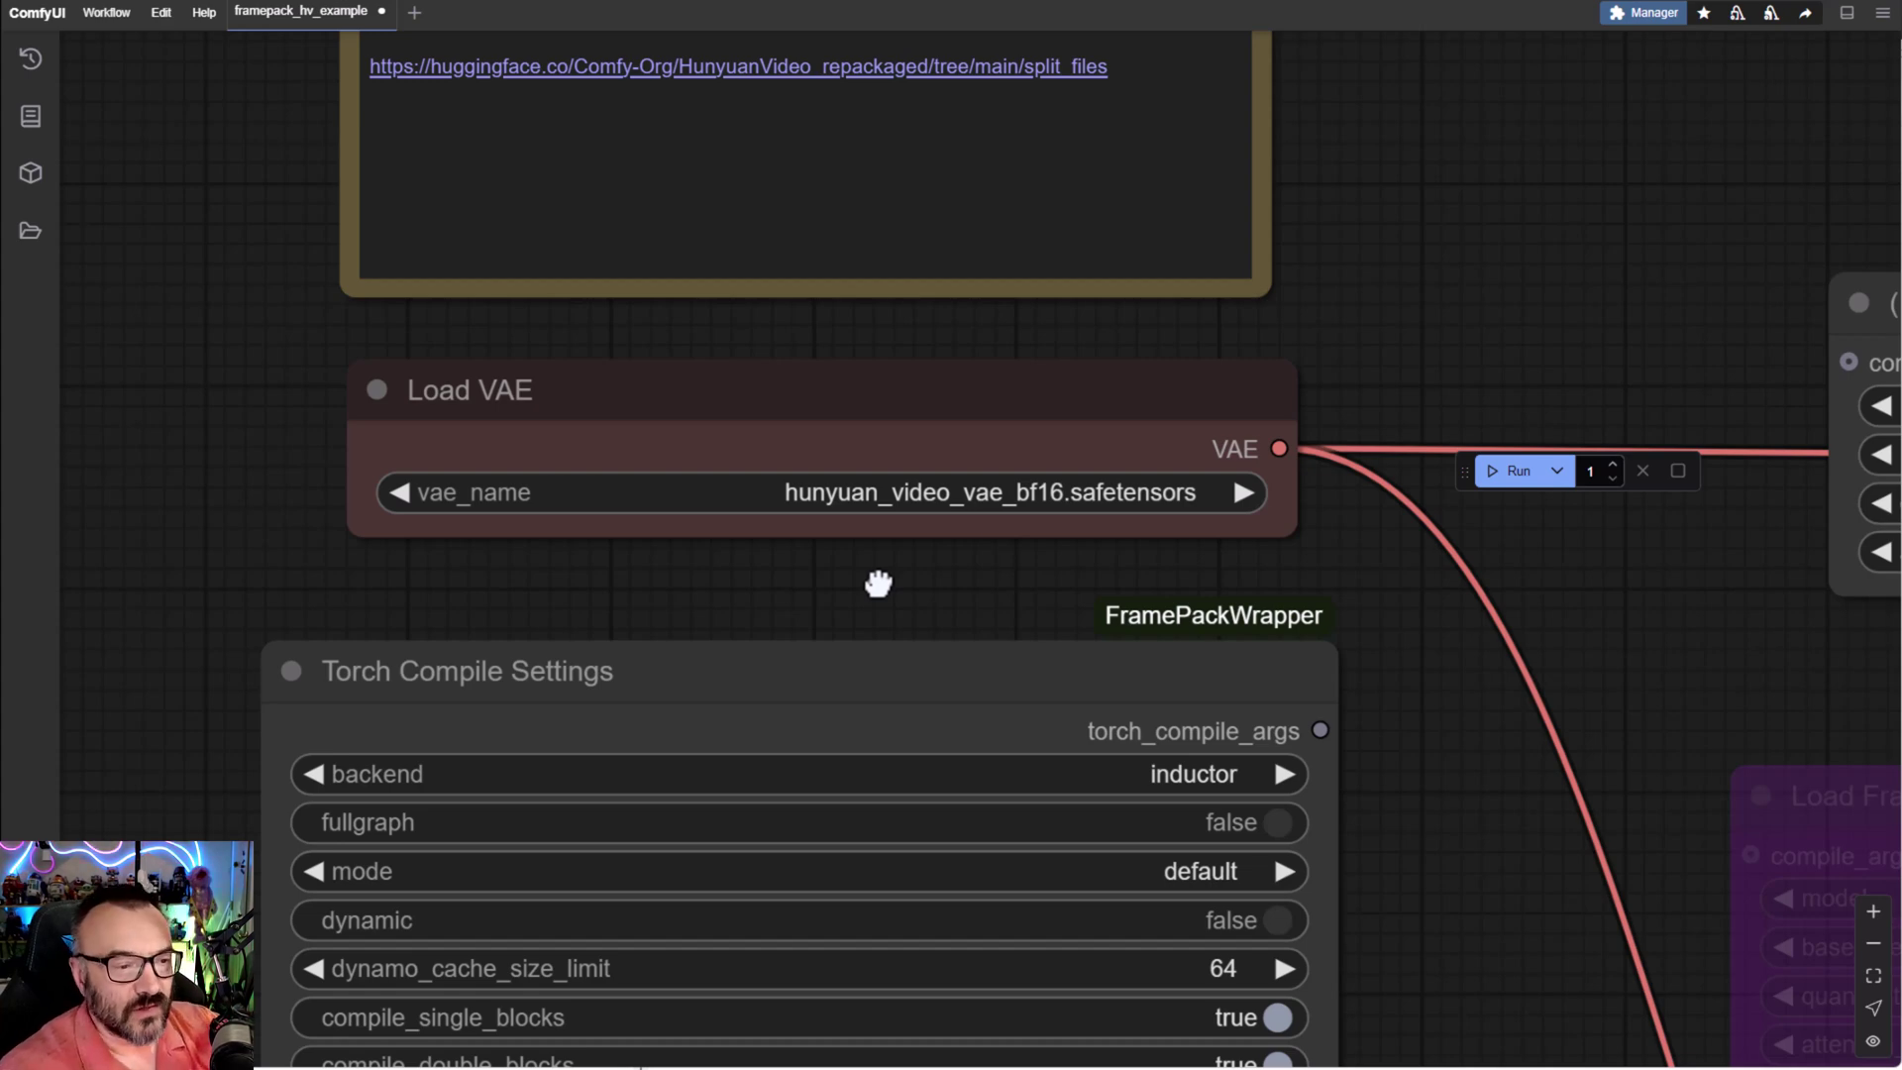
scroll(1327, 673, "down", 5)
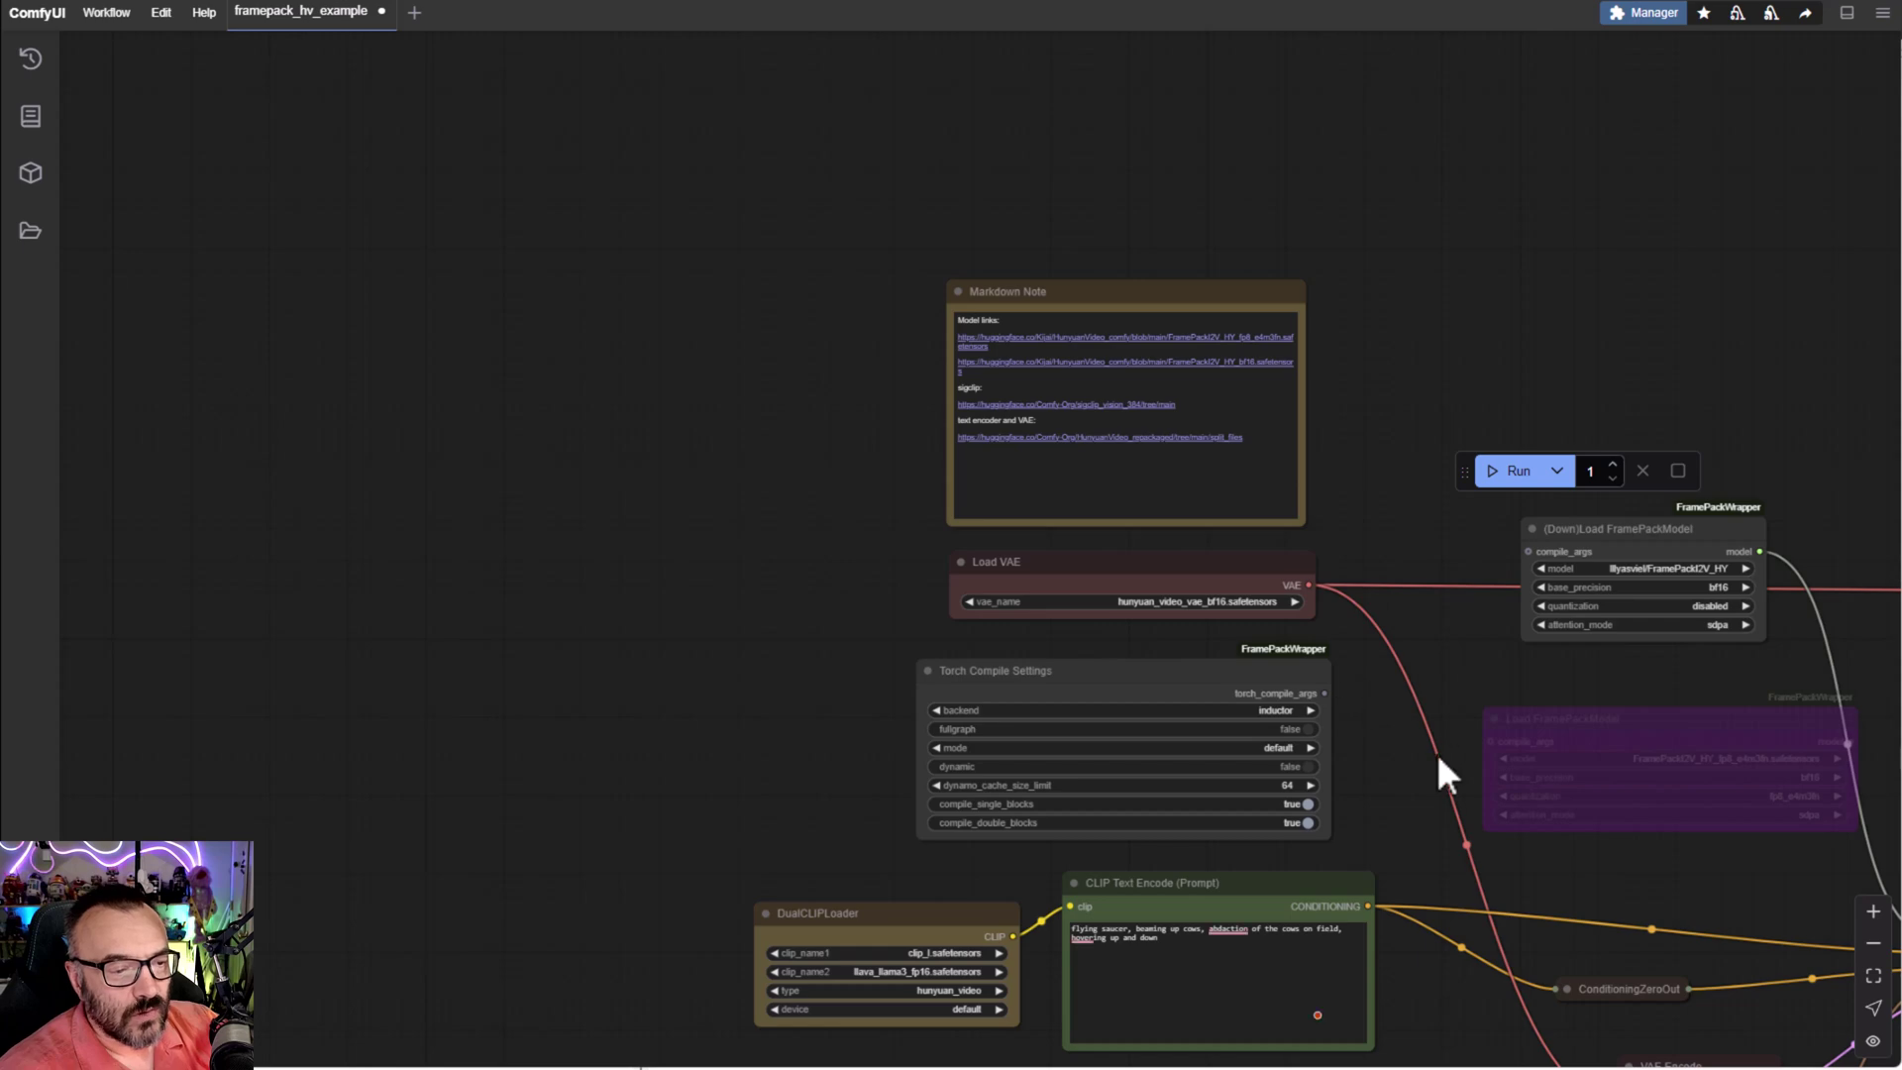
left_click_drag(1438, 757, 853, 293)
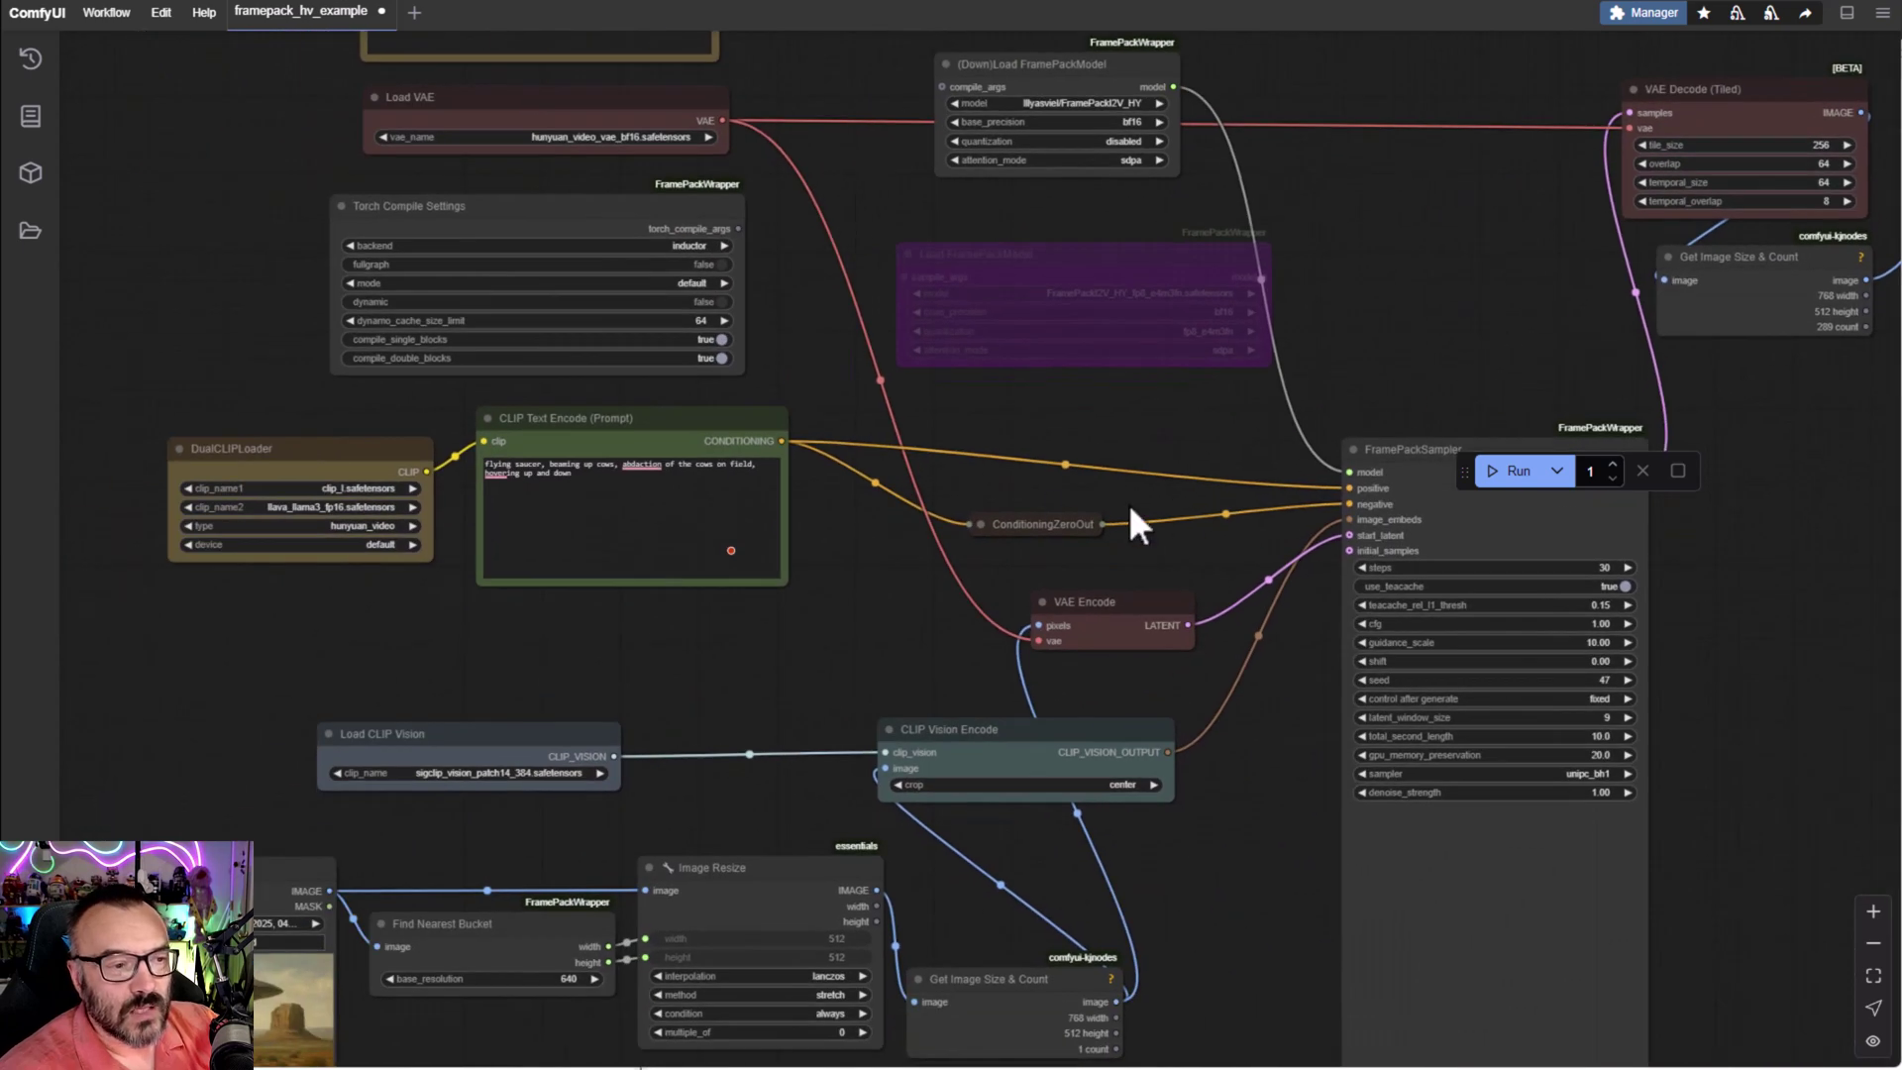
left_click_drag(767, 594, 386, 641)
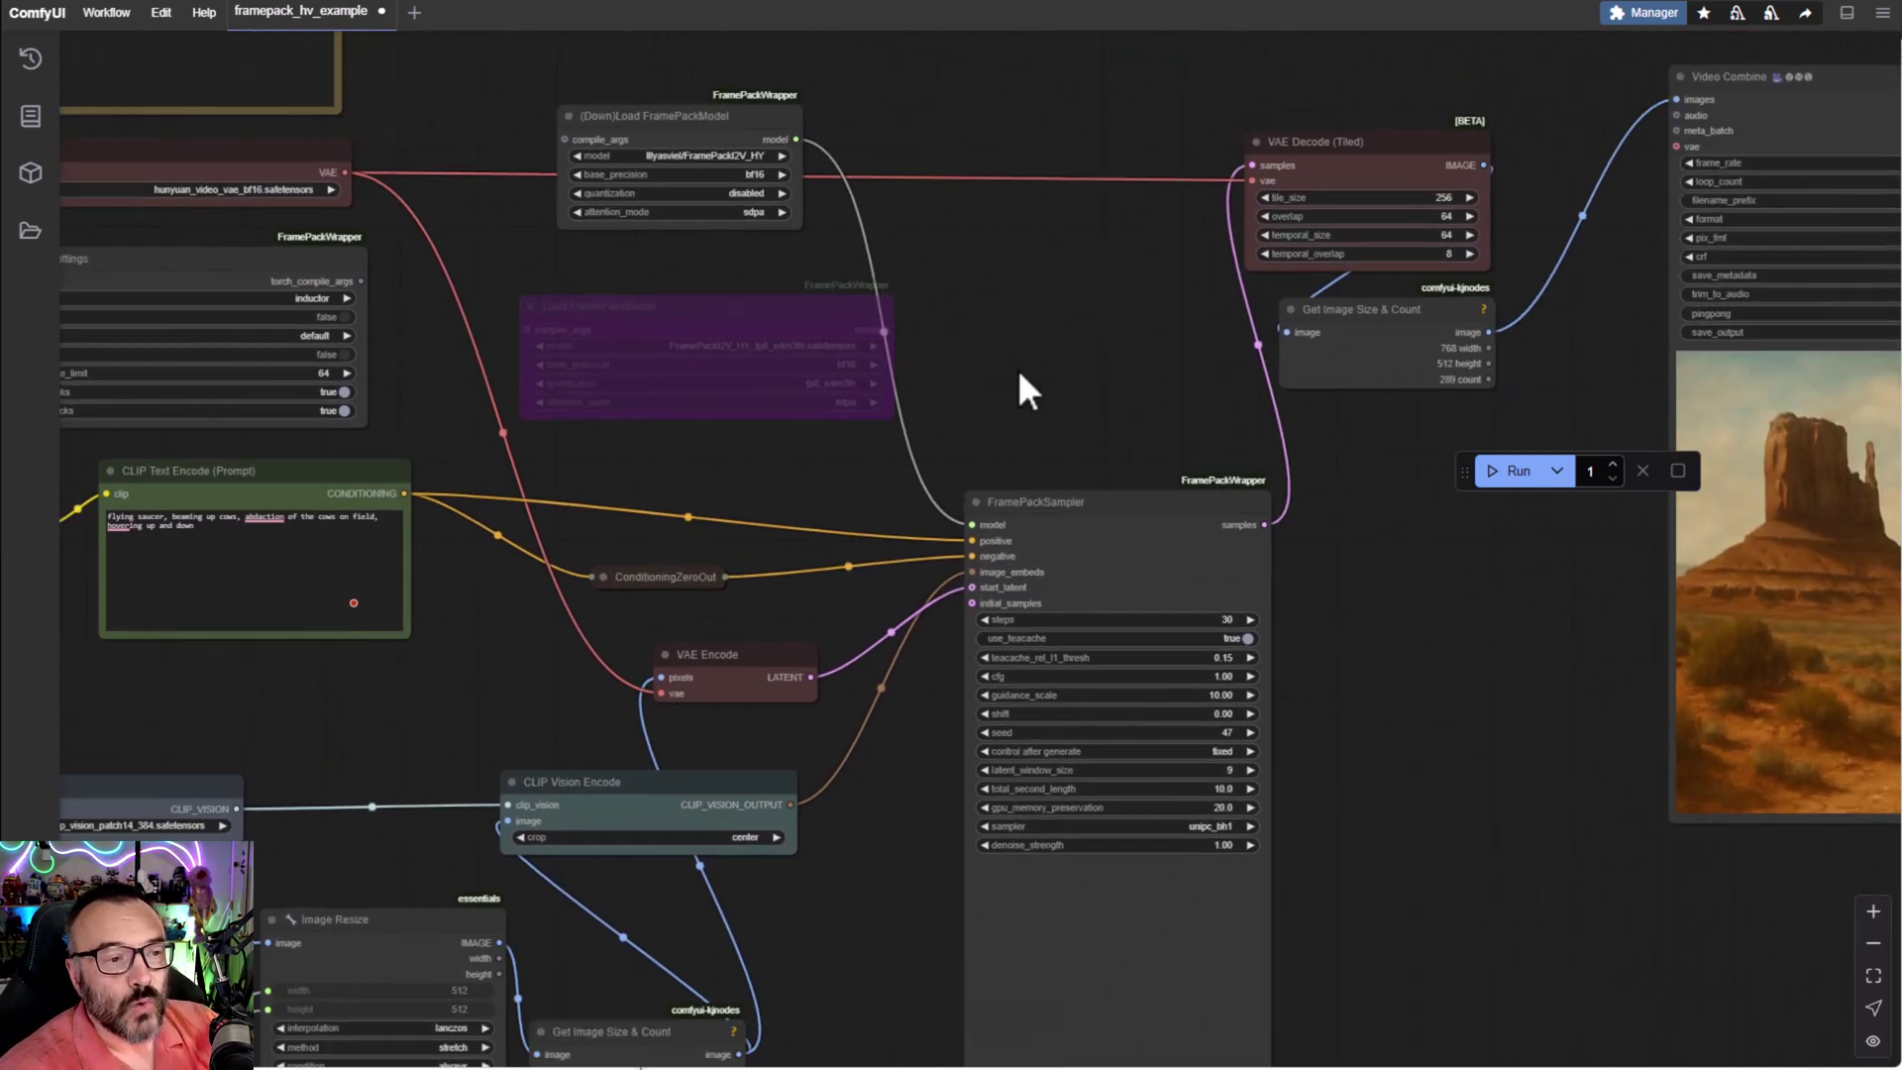
scroll(1024, 392, "down", 3)
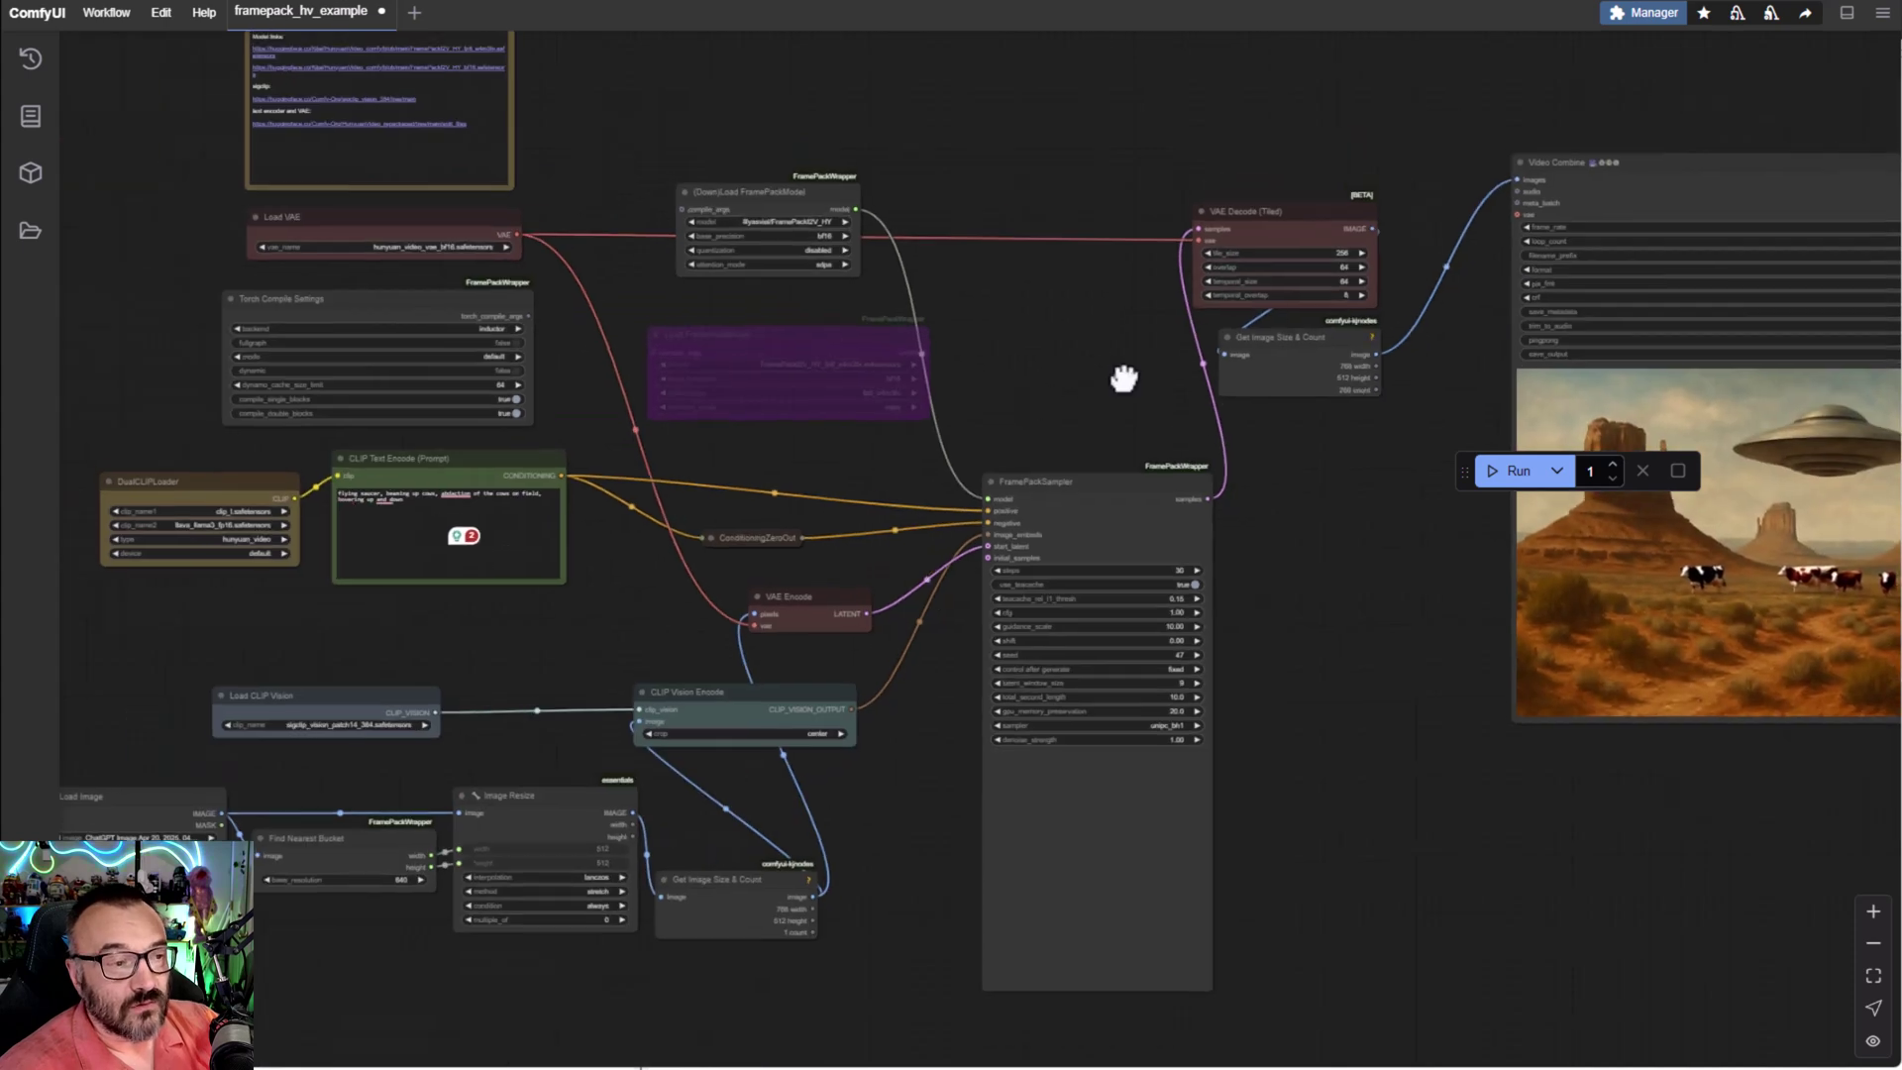
- Remove the bypass from the Load FramePackModel node and connect its model output to the FramePackSampler's model input
left_click_drag(1120, 374, 1192, 413)
scroll(934, 392, "up", 6)
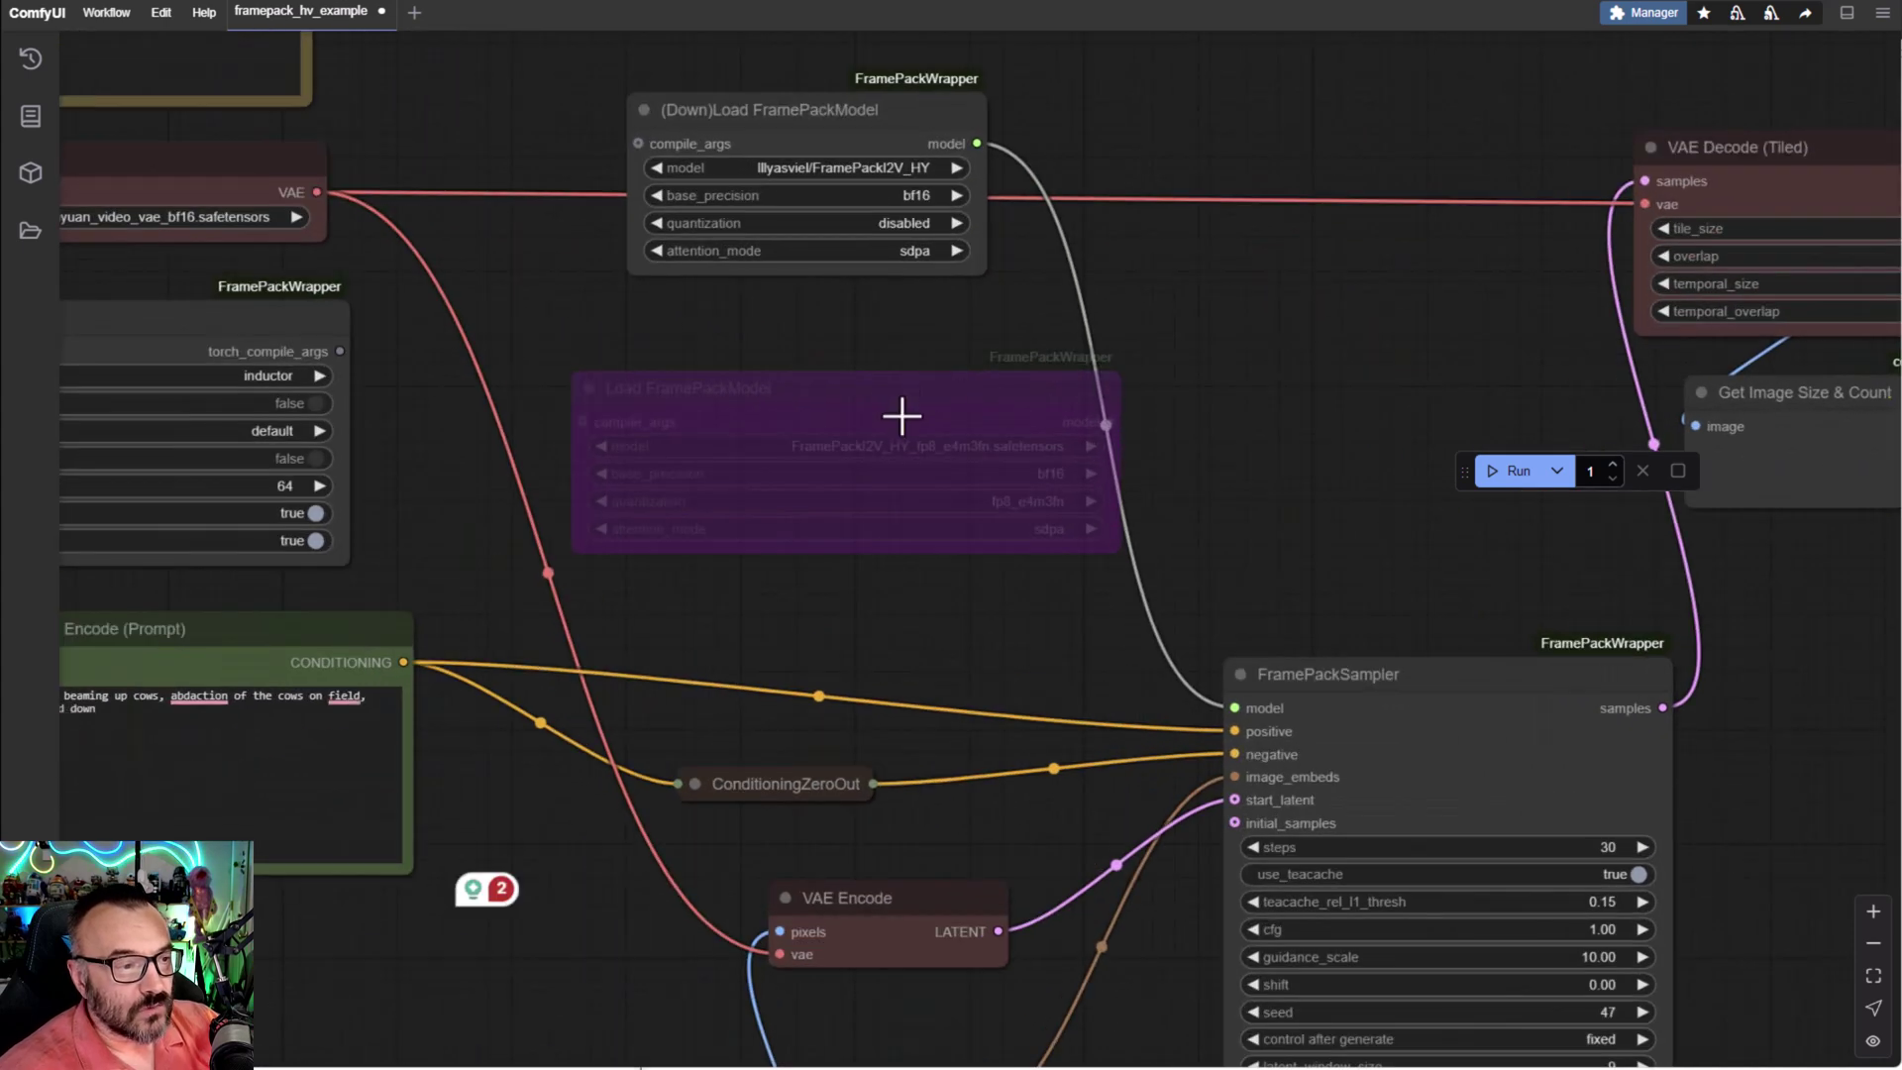
left_click(898, 392)
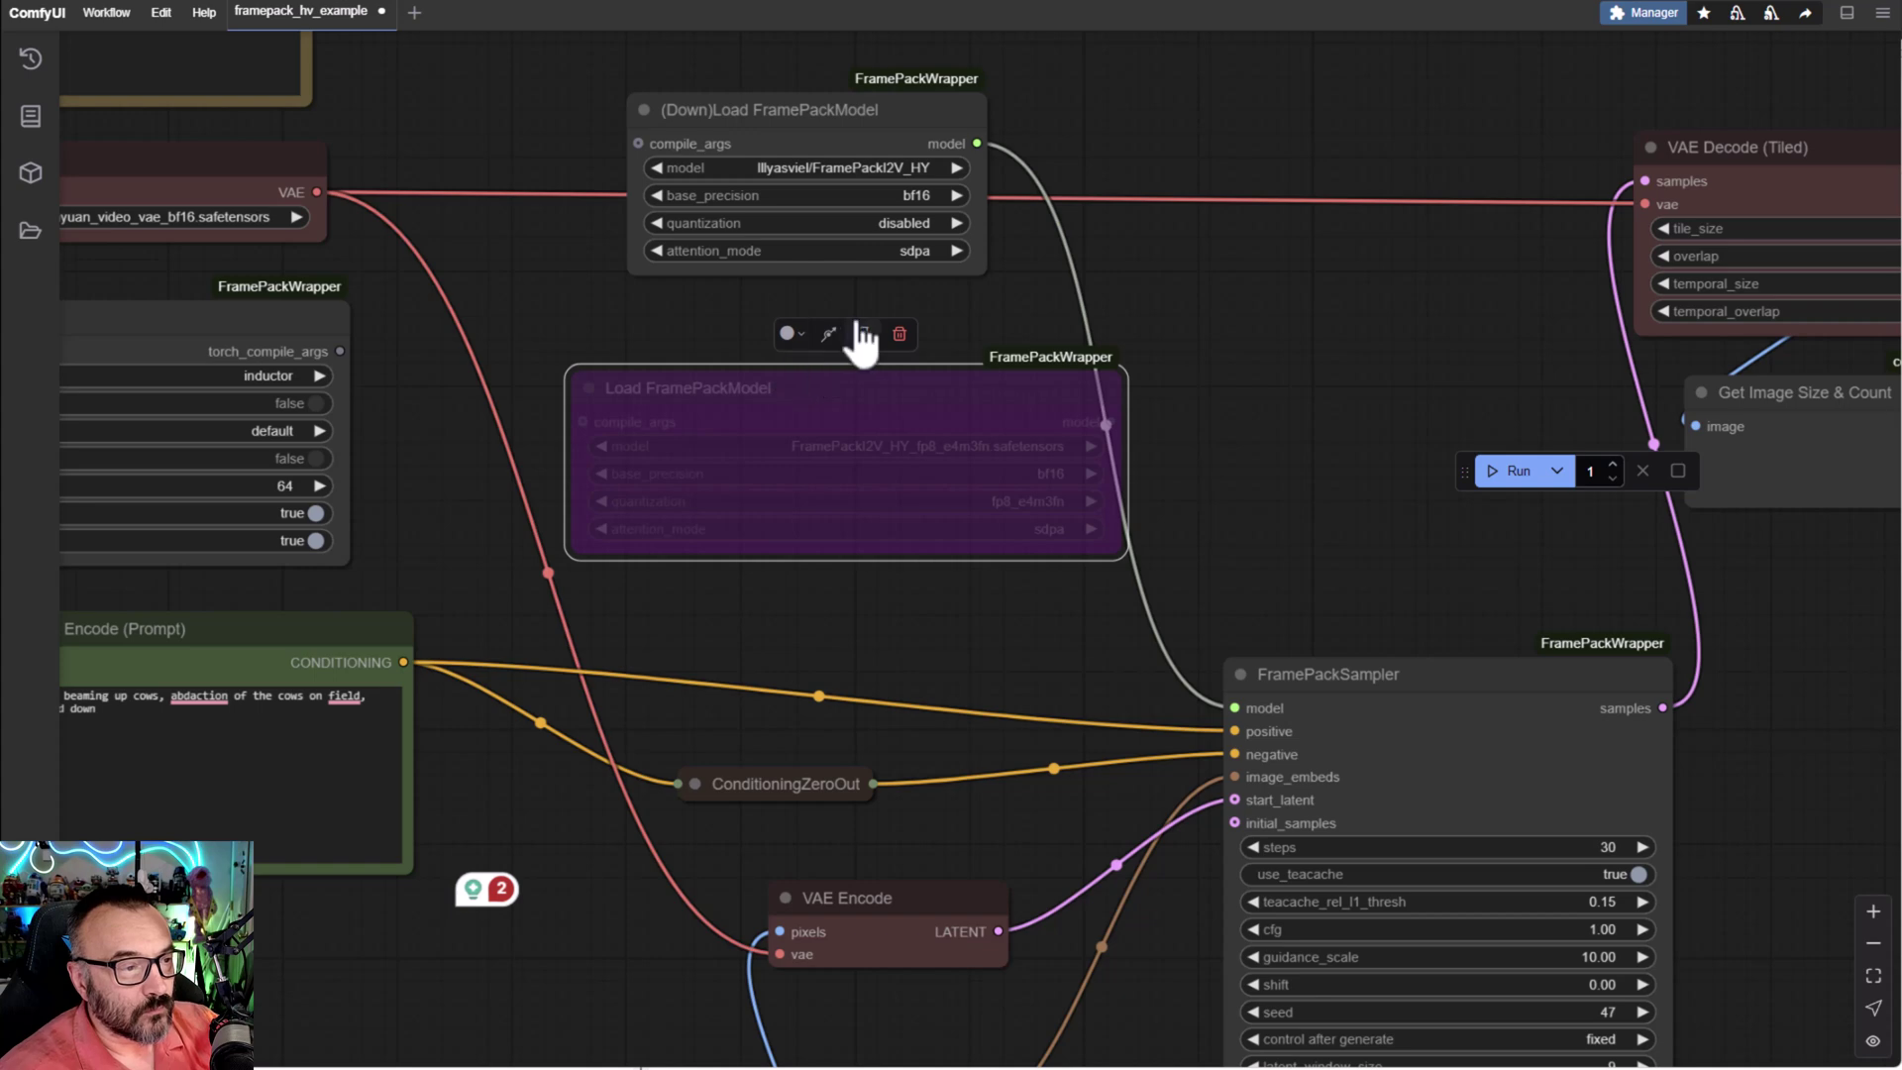
left_click(827, 334)
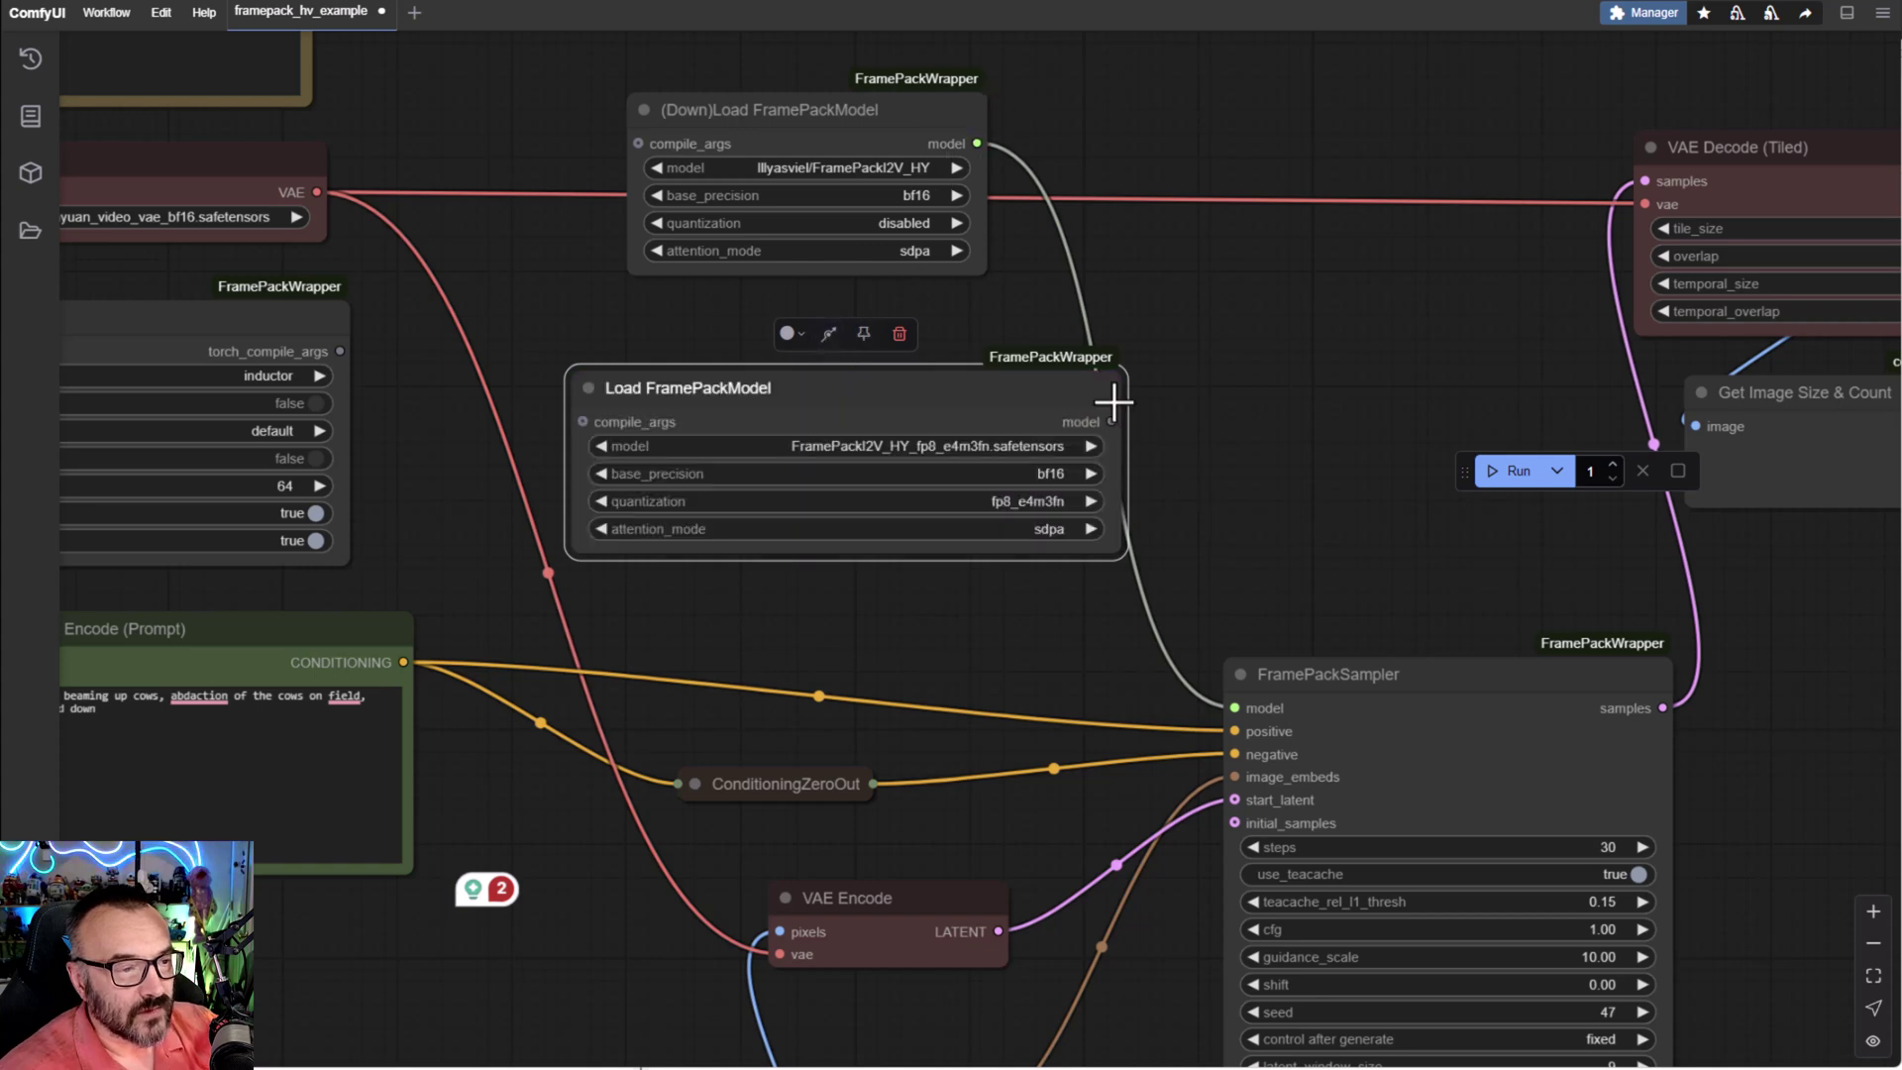
left_click_drag(1115, 421, 1235, 707)
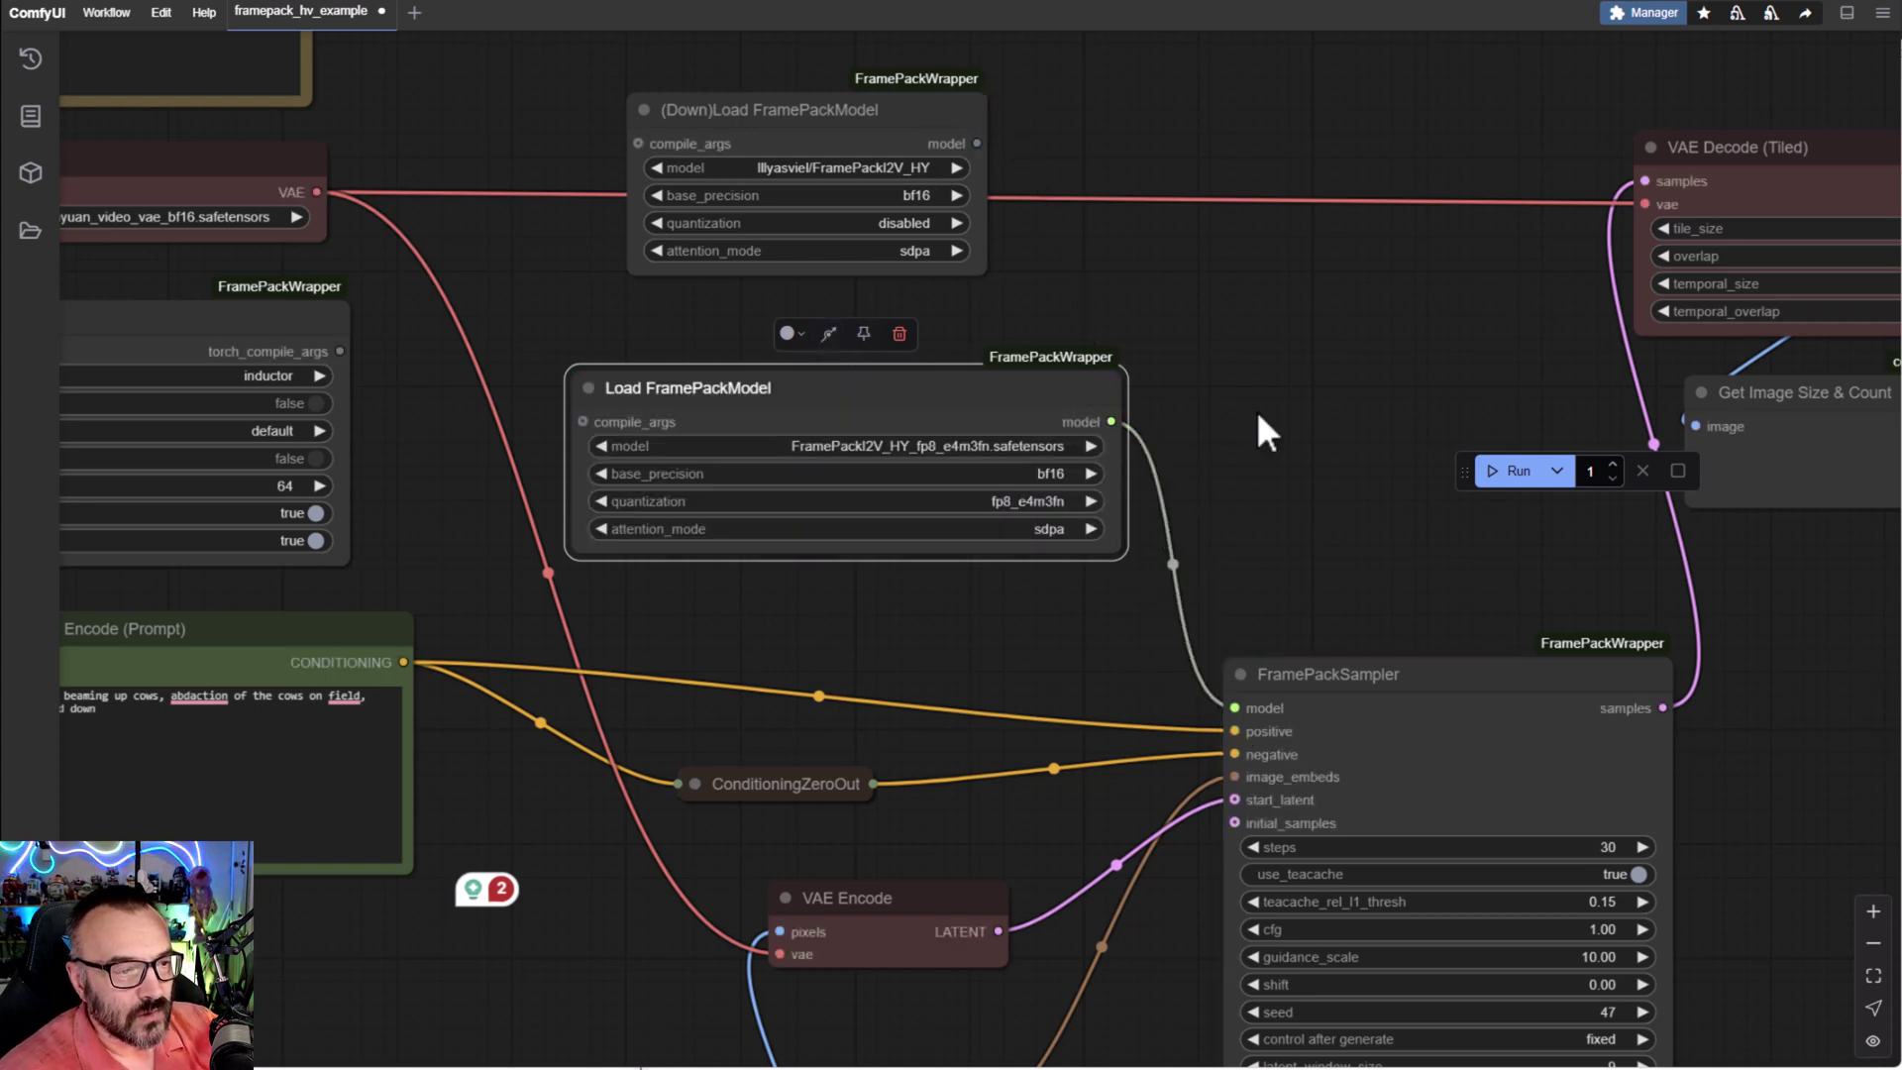
- Bypass the disconnected (Down)Load FramePackModel node
left_click(884, 117)
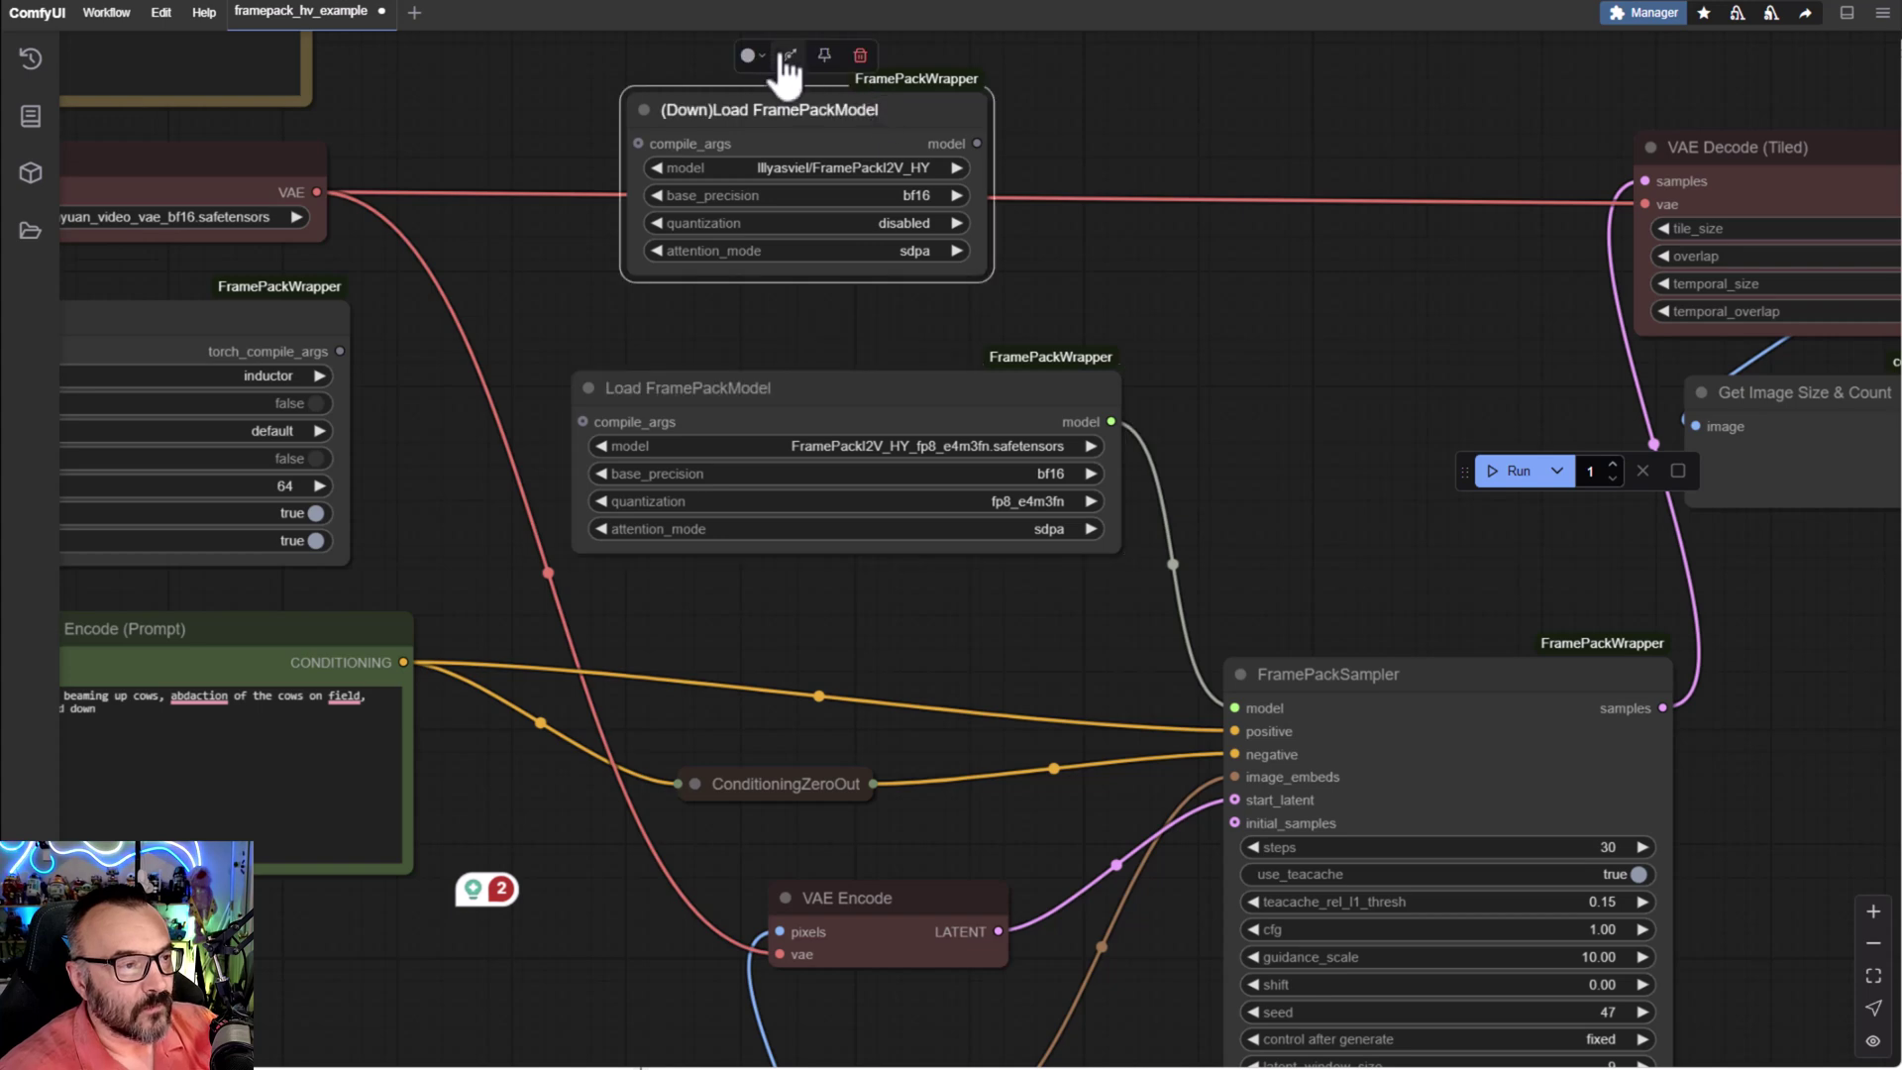
left_click(788, 56)
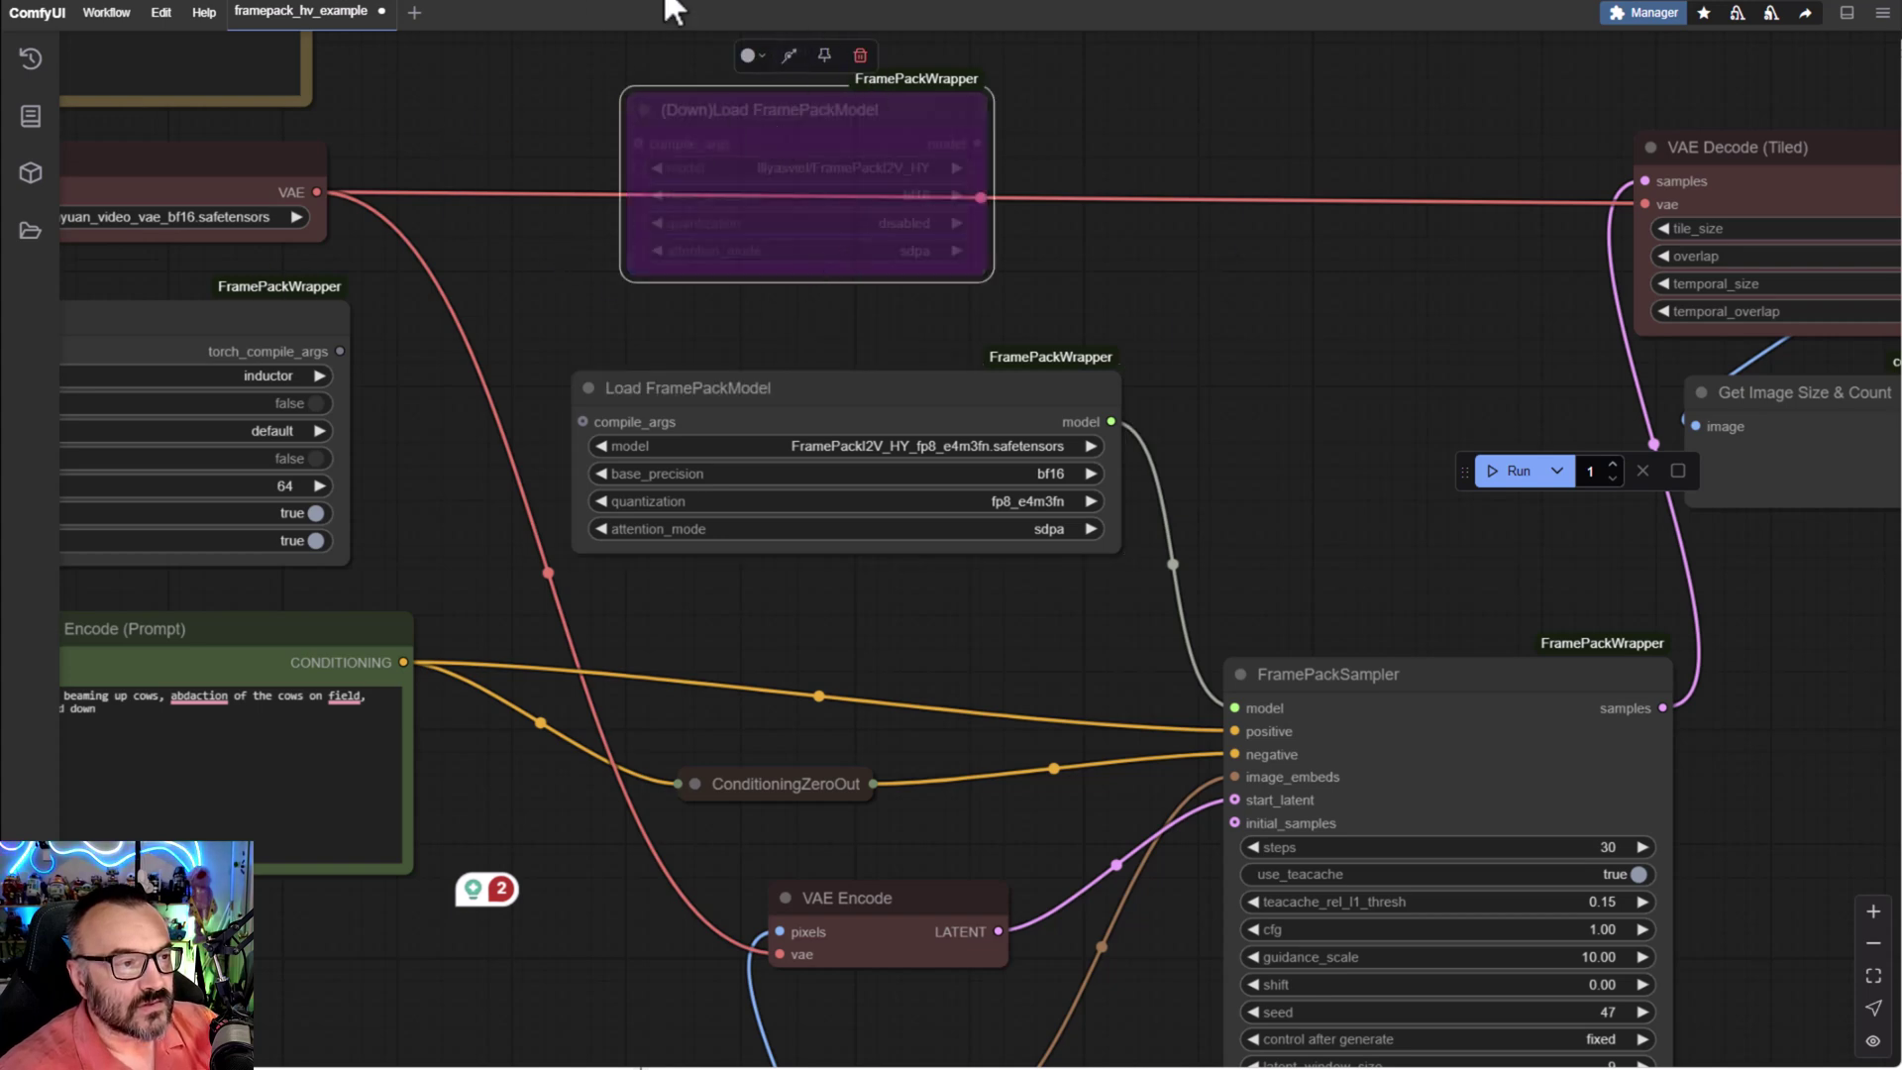
left_click_drag(1082, 310, 1376, 340)
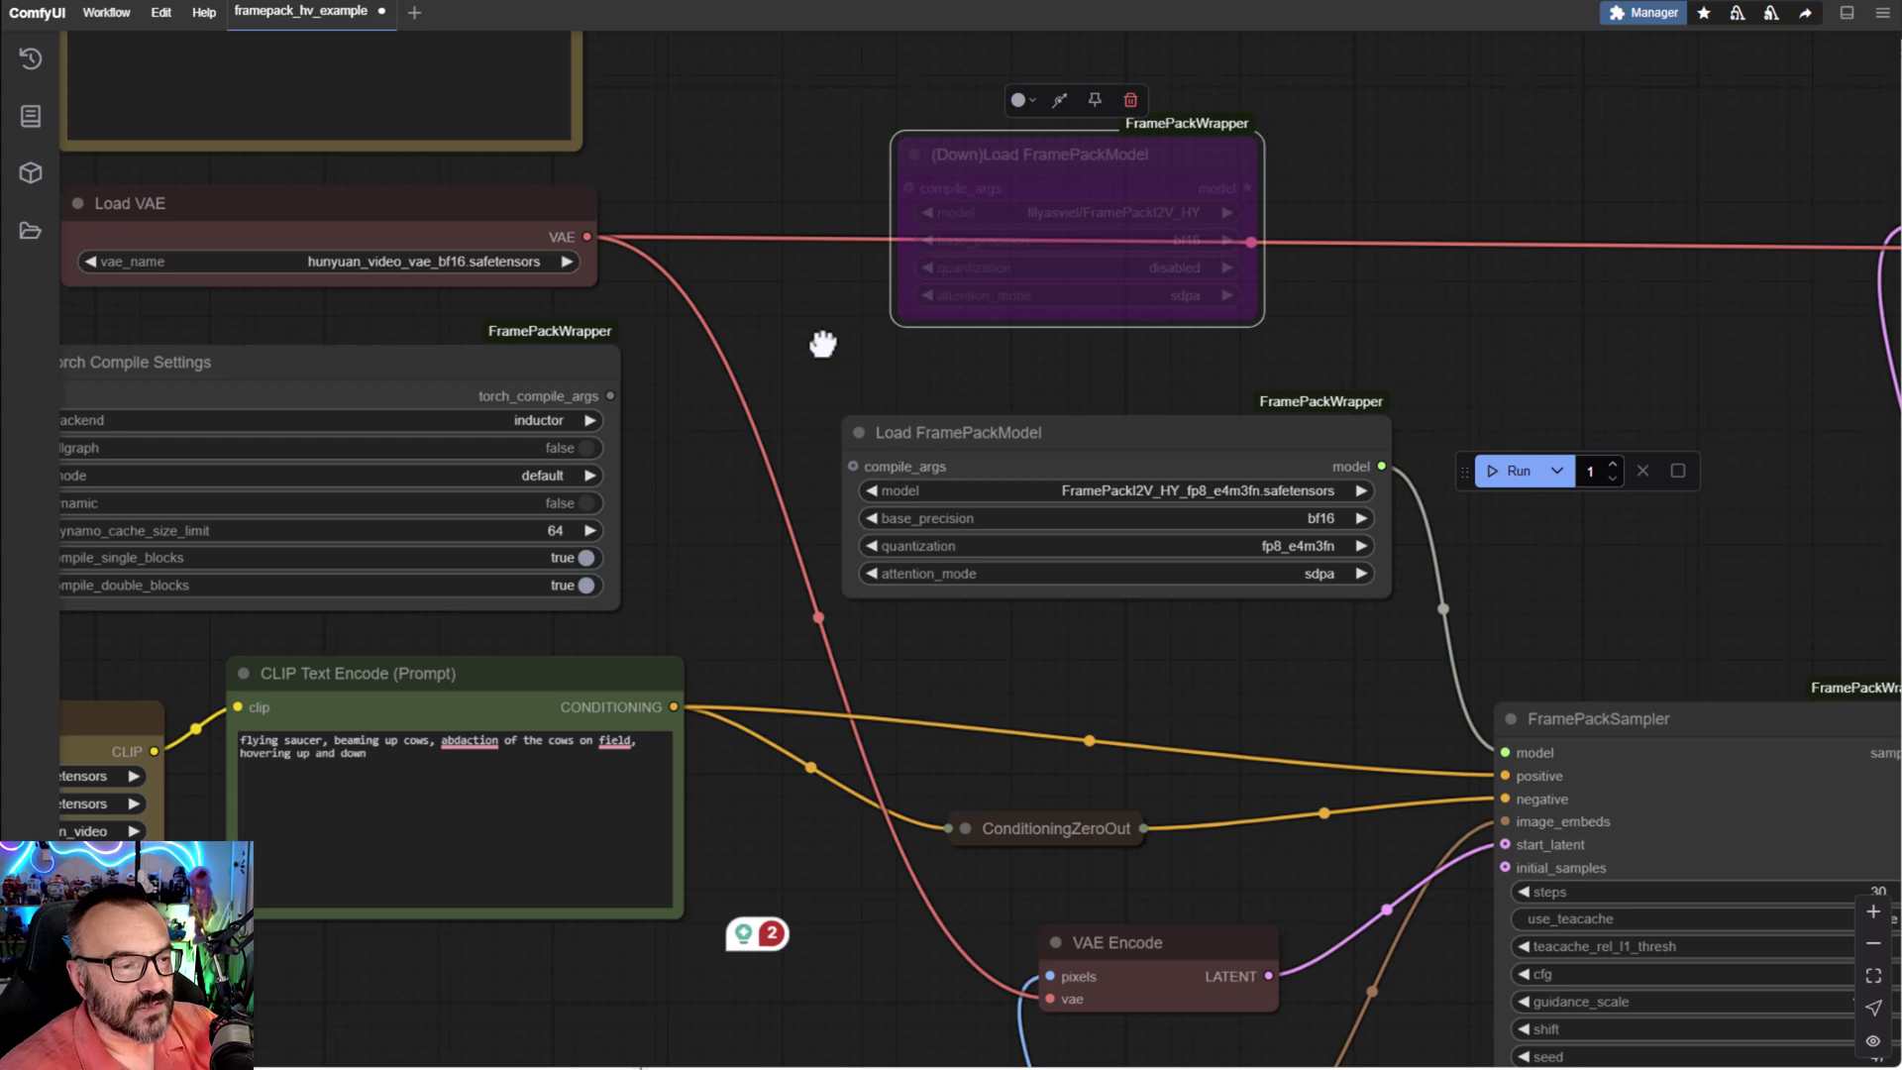
- Examine the Torch Compile Settings node, the Load FramePackModel options, and the prompt, sampler and image input nodes
scroll(819, 340, "down", 3)
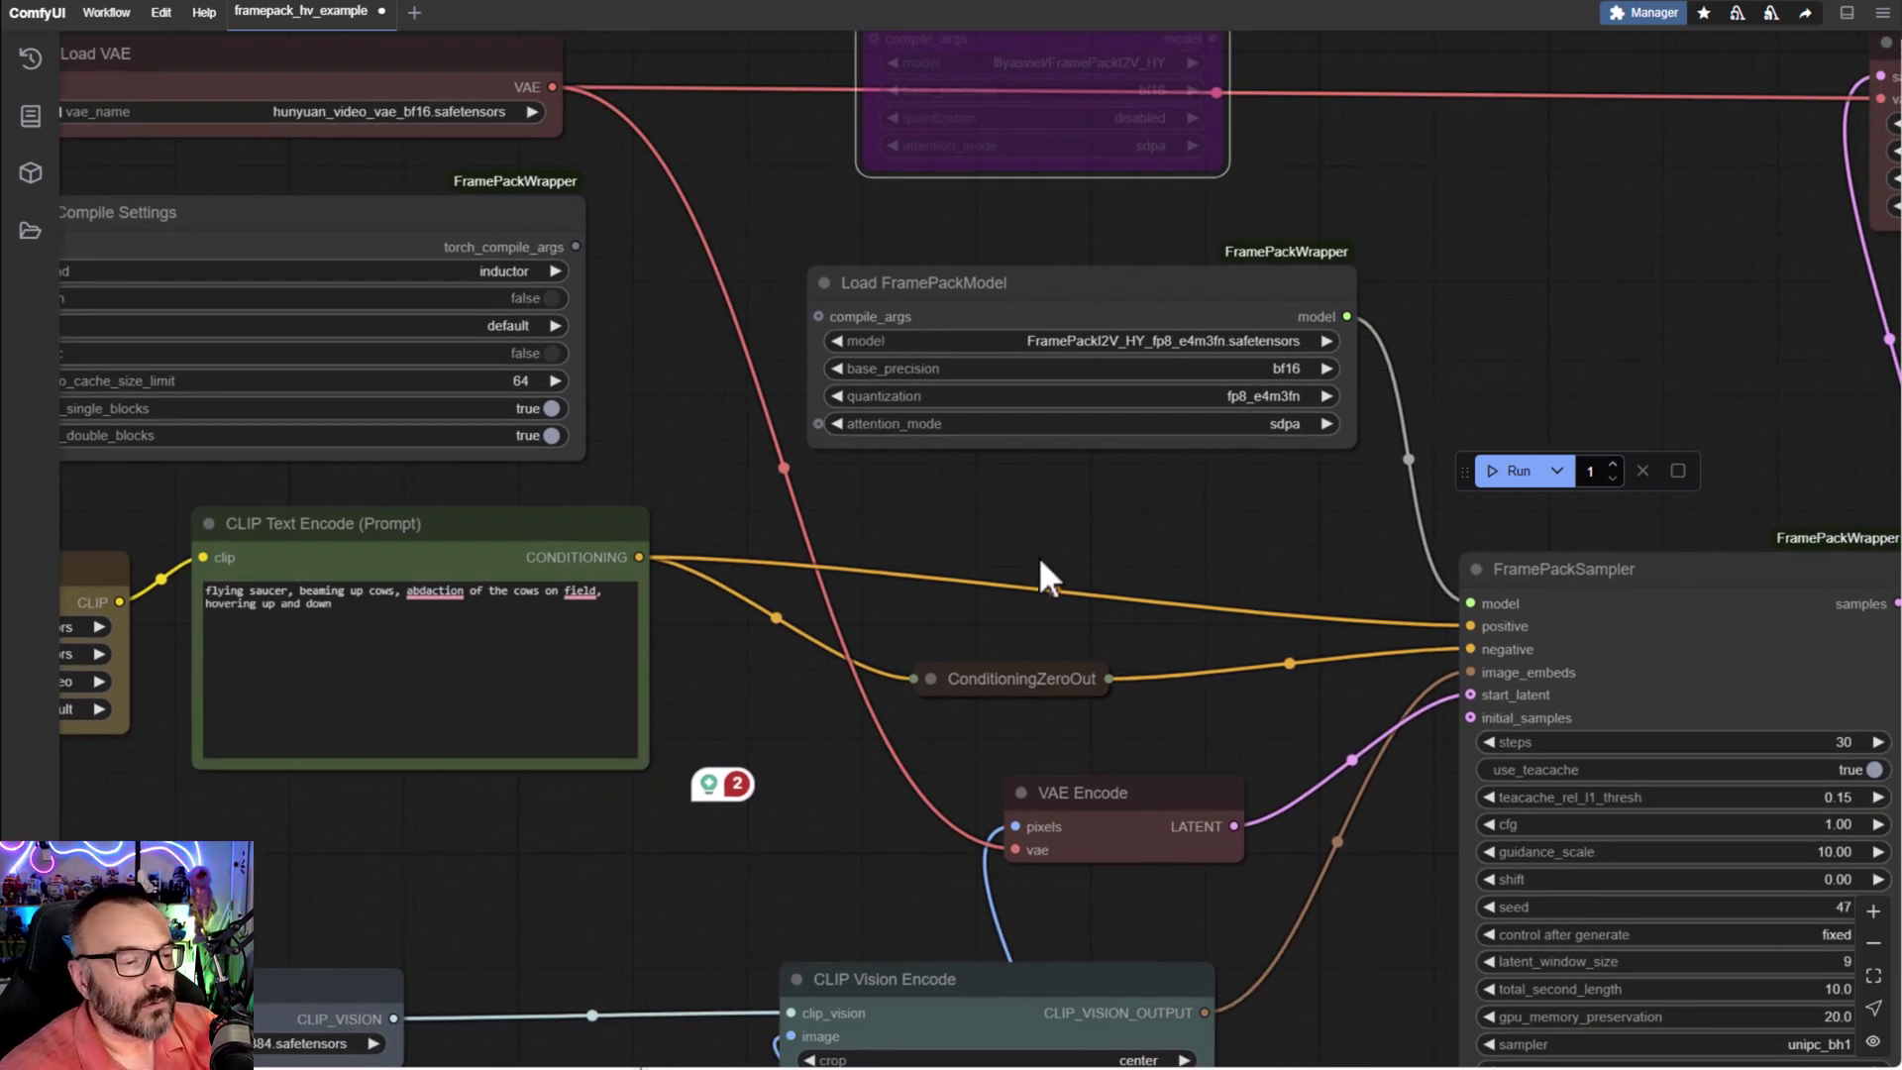
left_click_drag(1044, 574, 1209, 483)
scroll(777, 832, "left", 3)
scroll(830, 208, "up", 3)
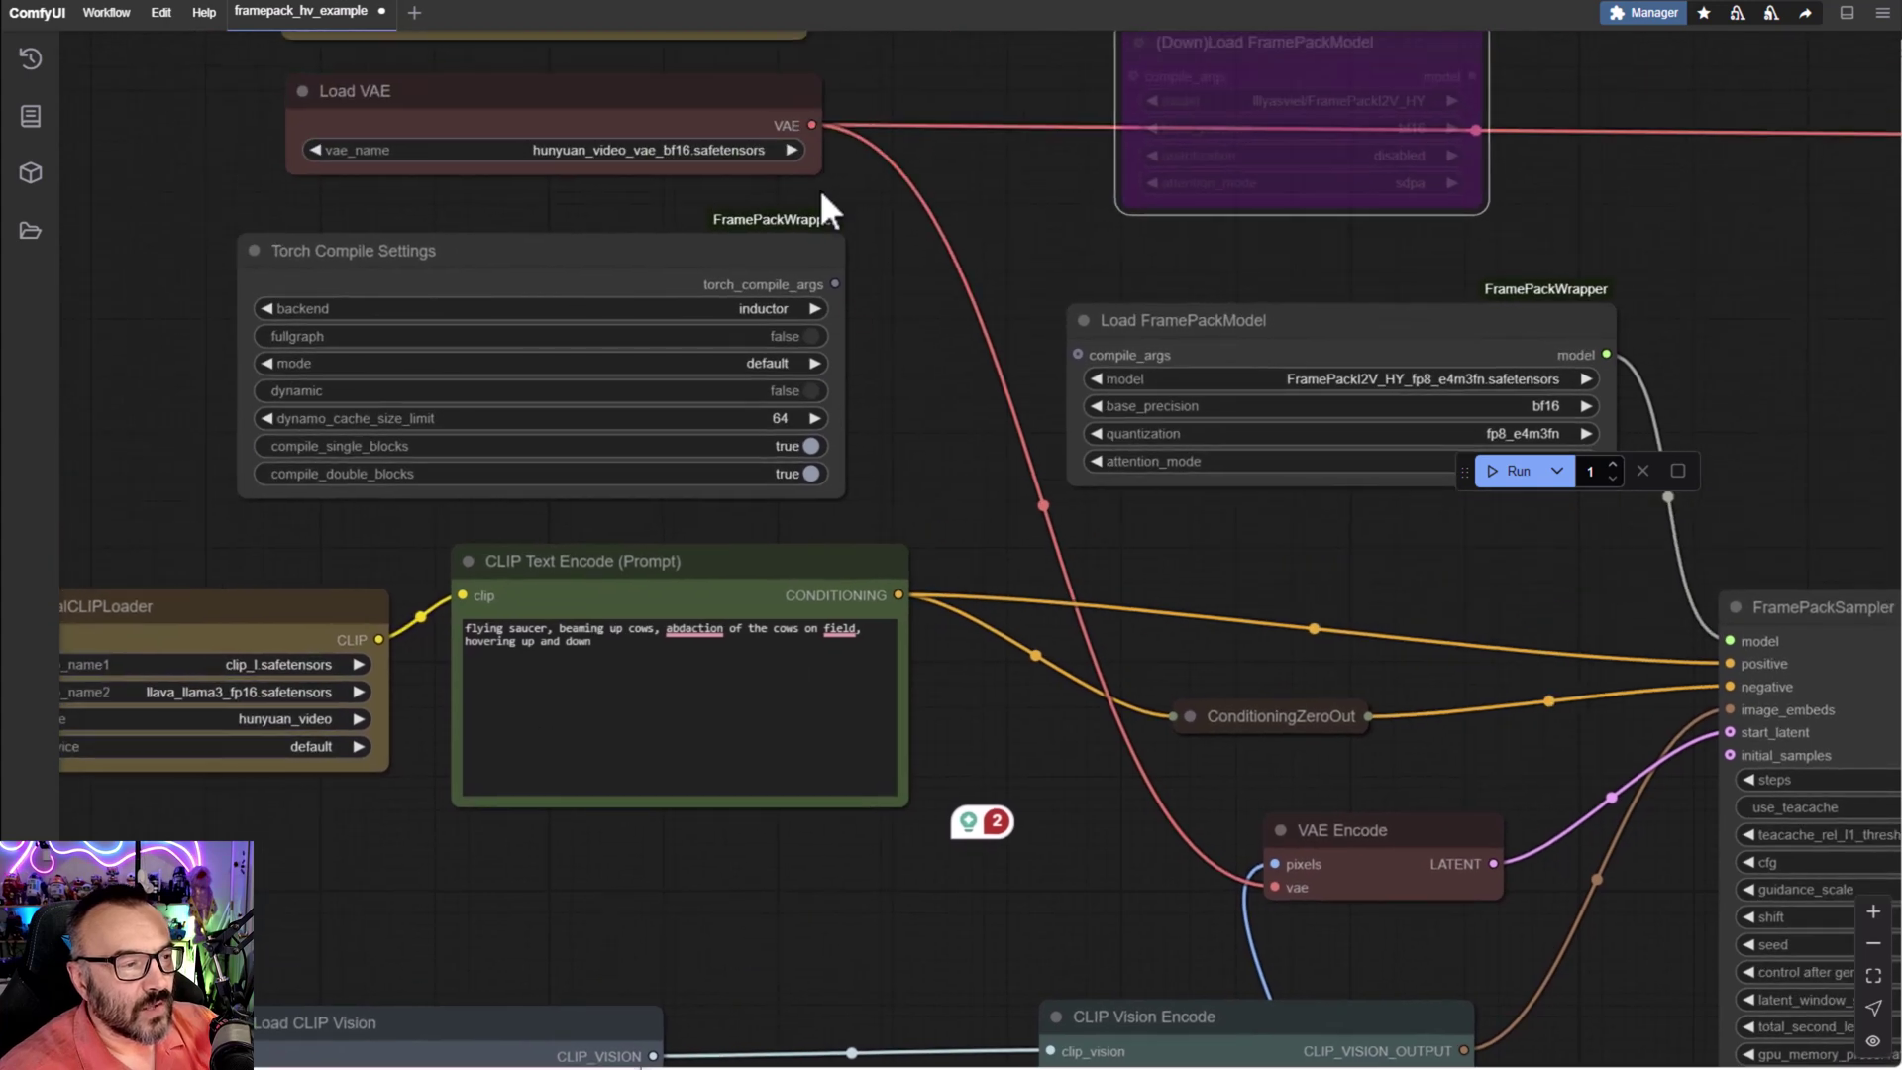
left_click(485, 261)
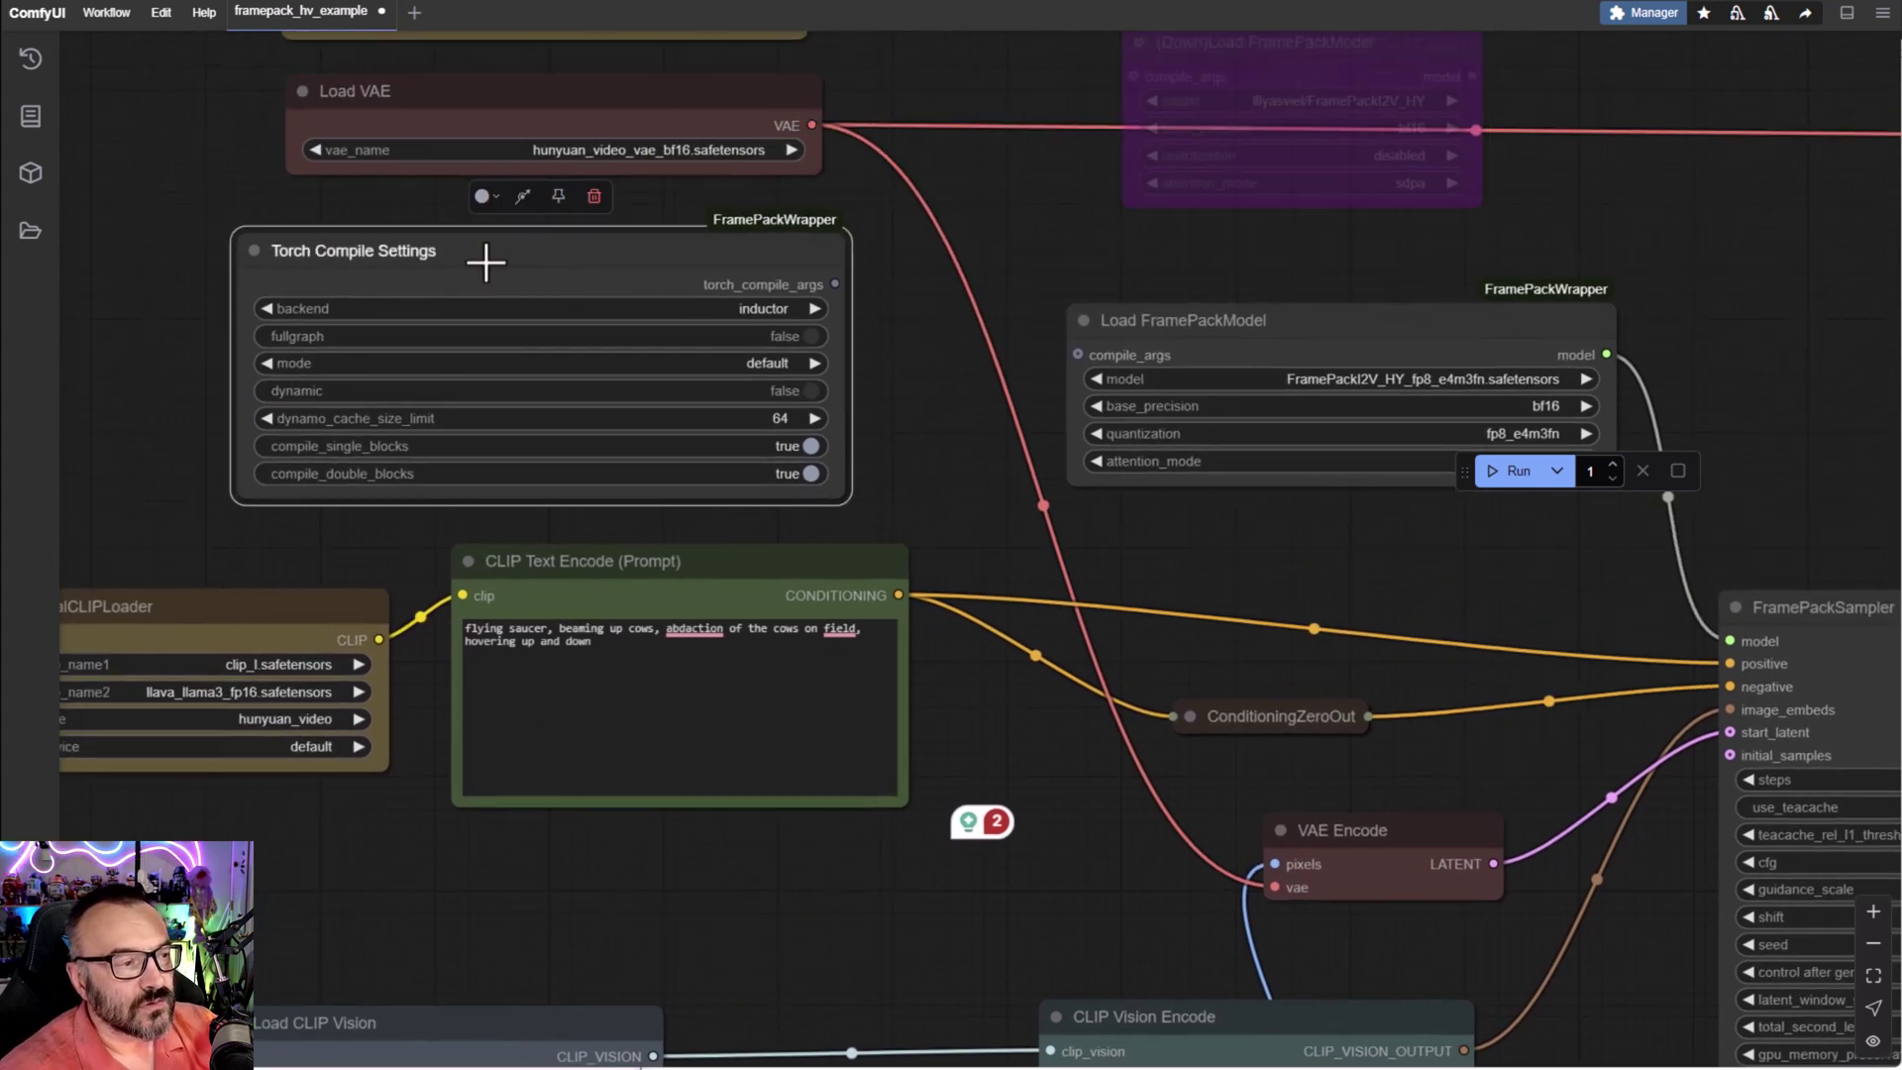
left_click_drag(942, 280, 896, 366)
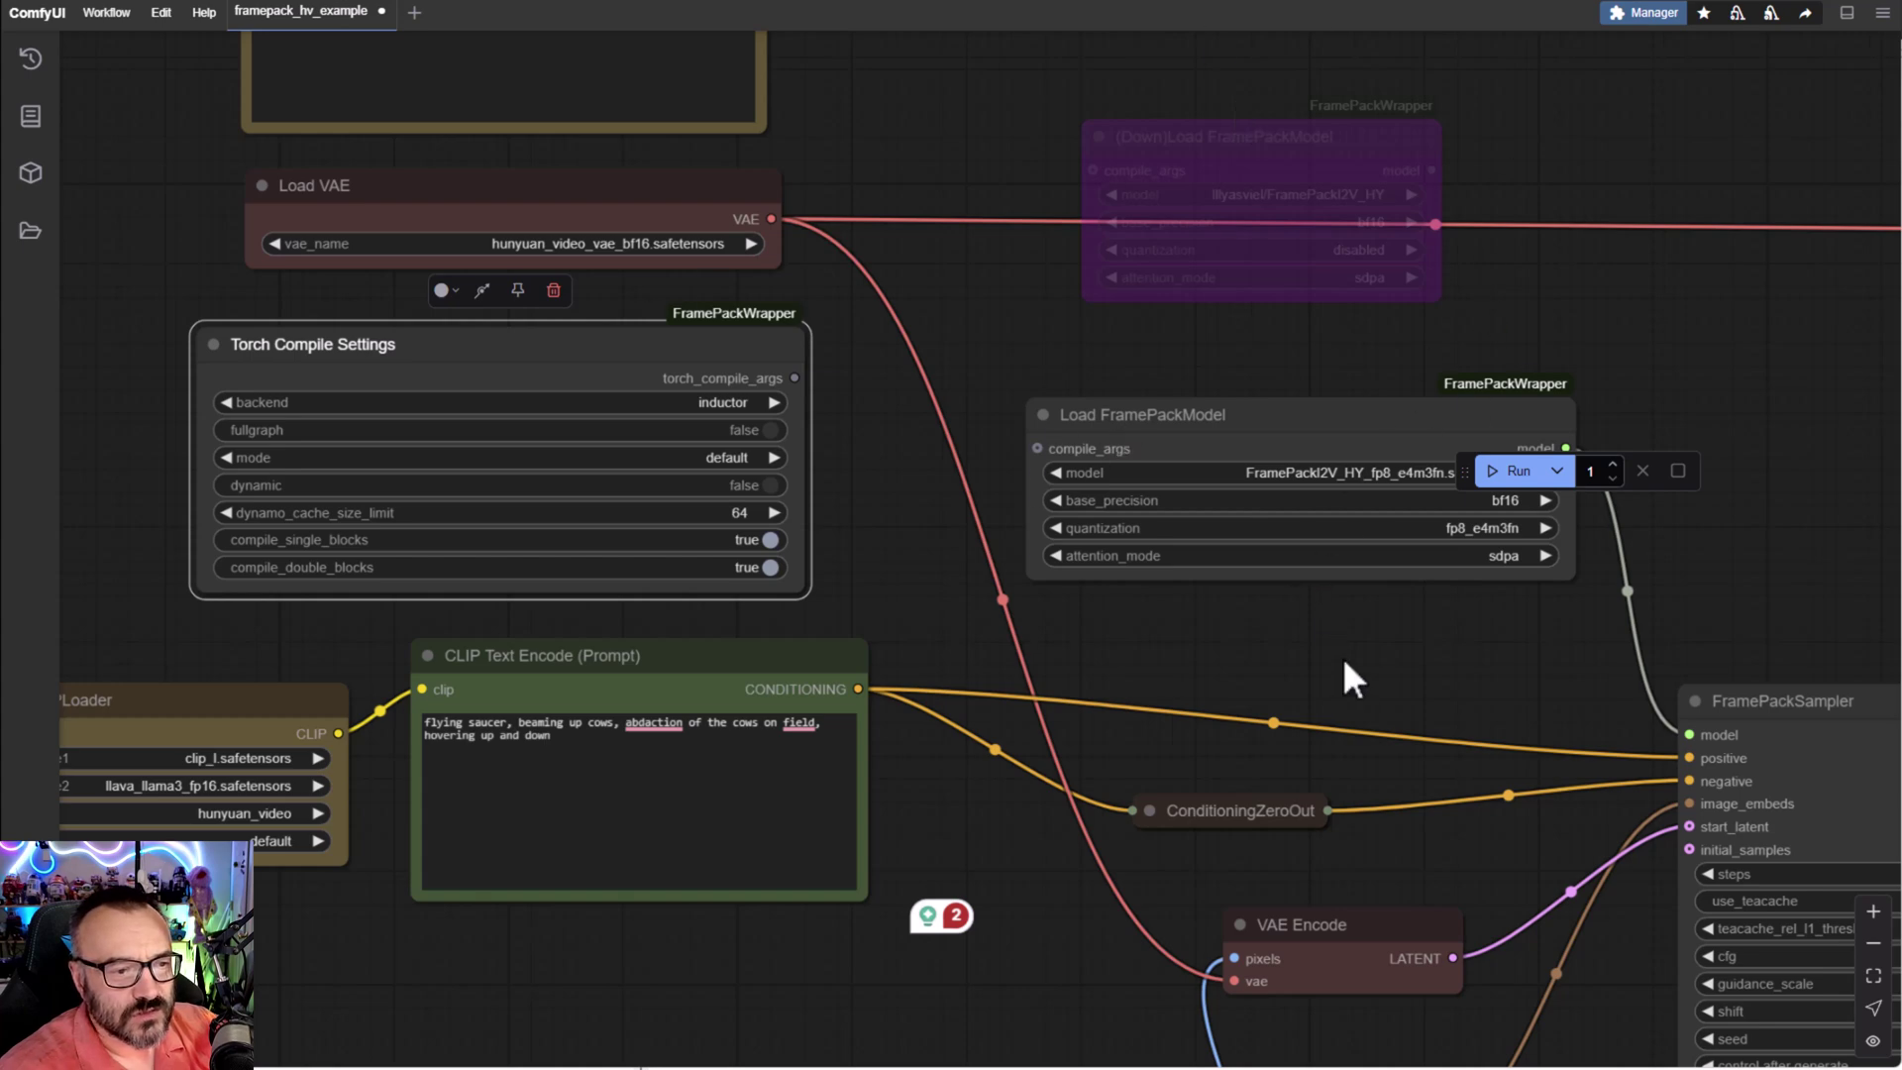
left_click_drag(1344, 661, 1161, 456)
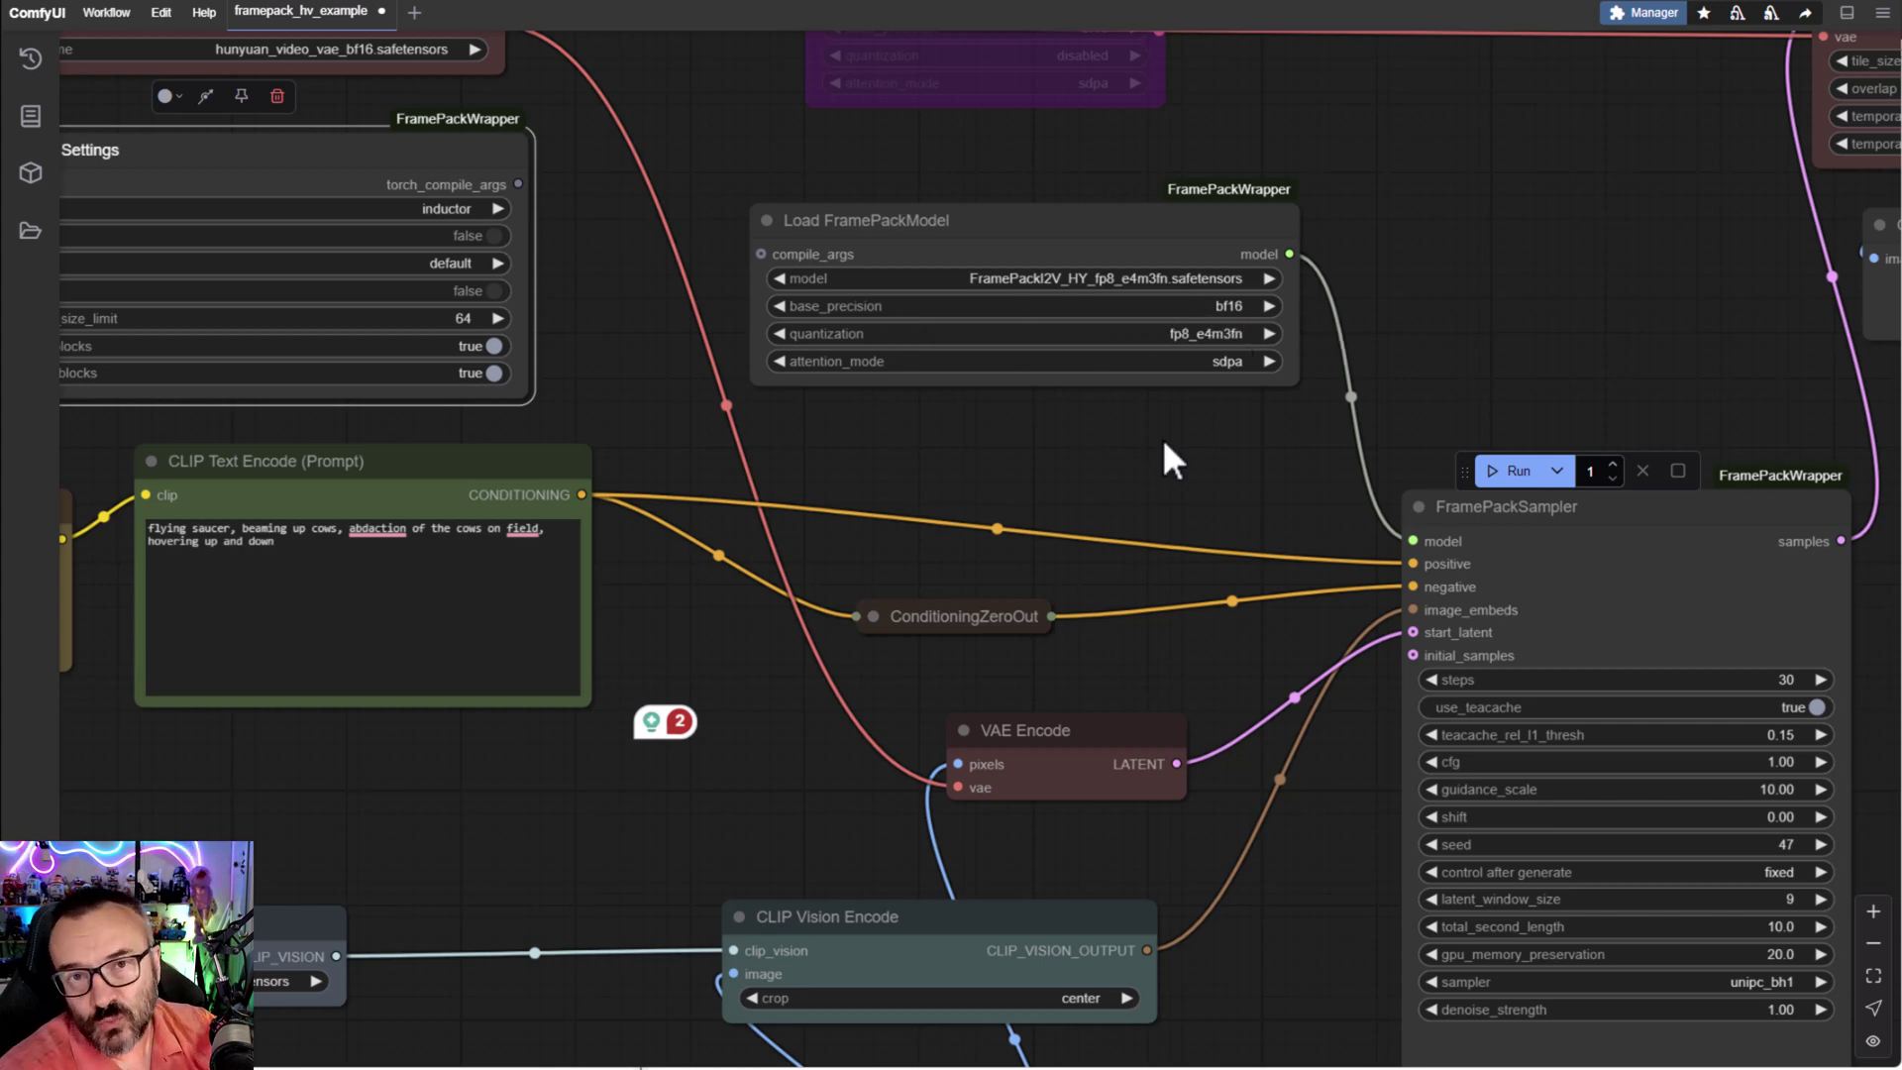
scroll(1042, 451, "down", 5)
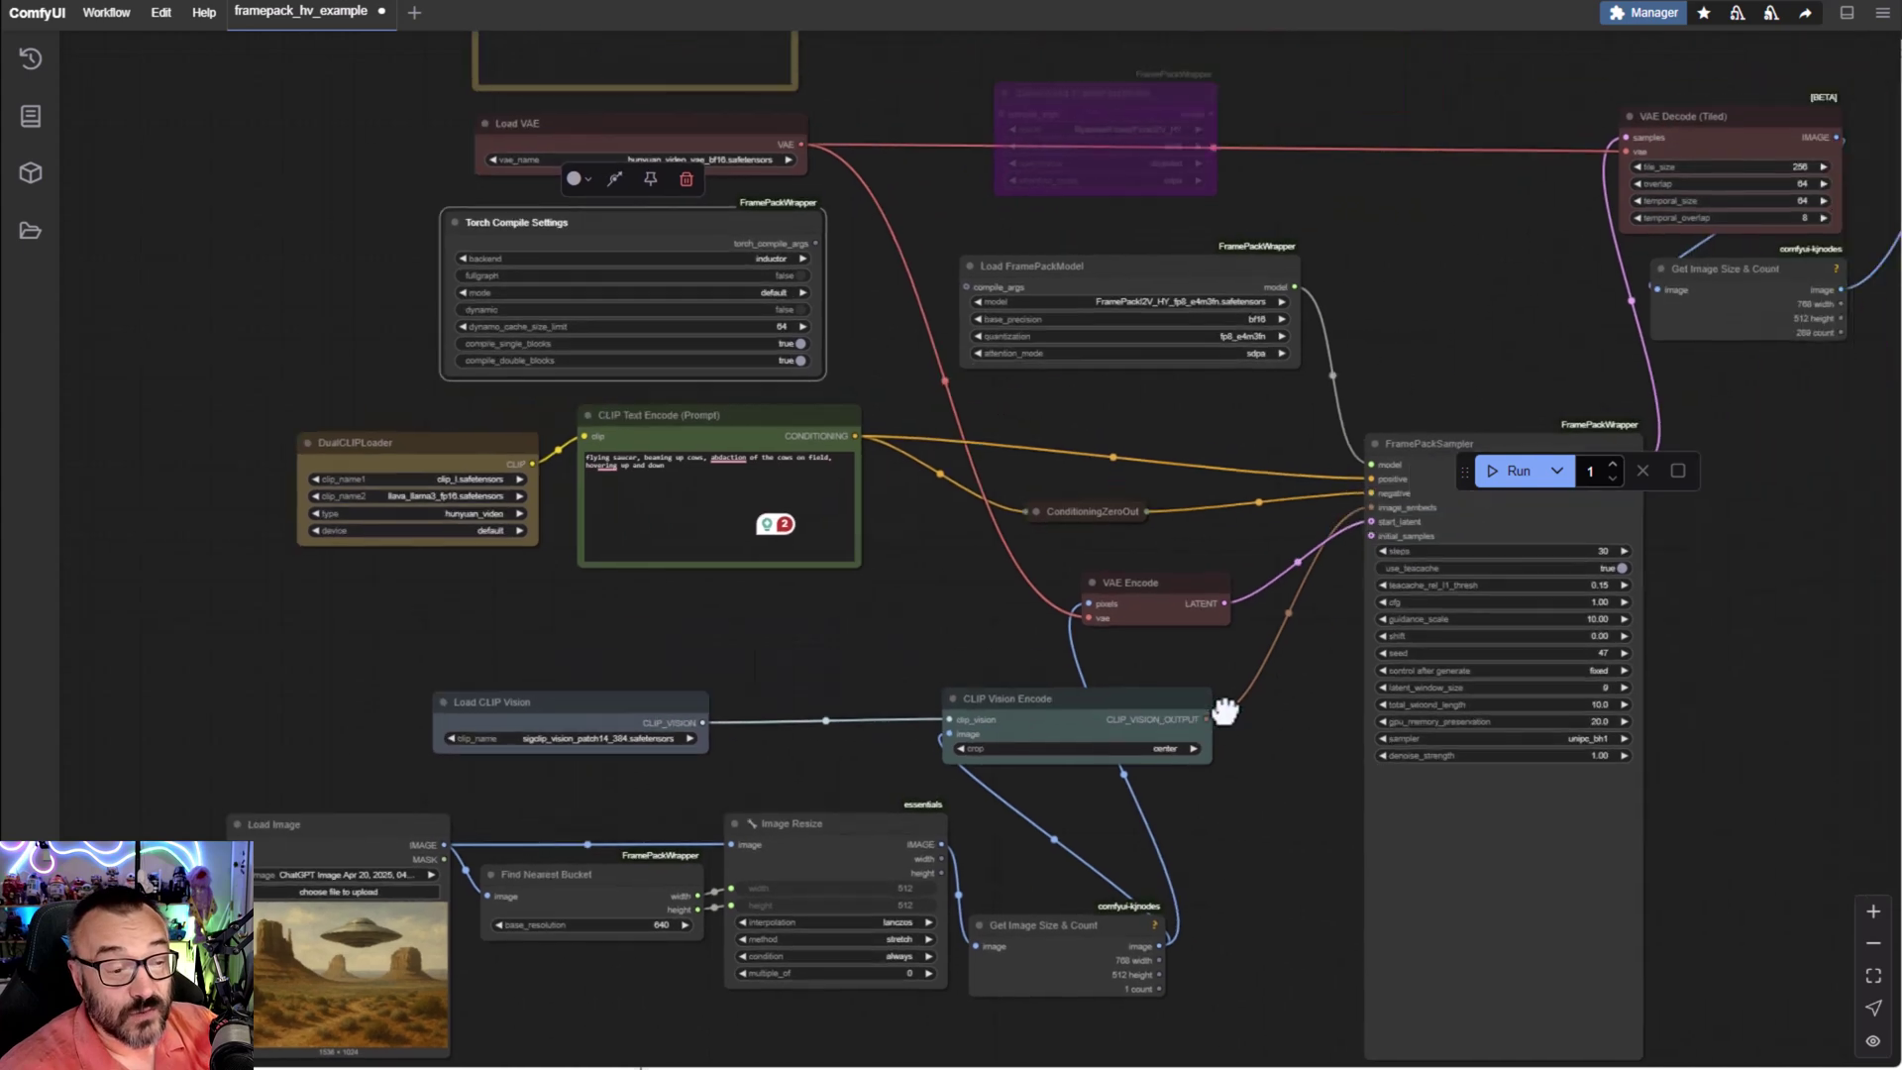
left_click_drag(1222, 713, 1262, 641)
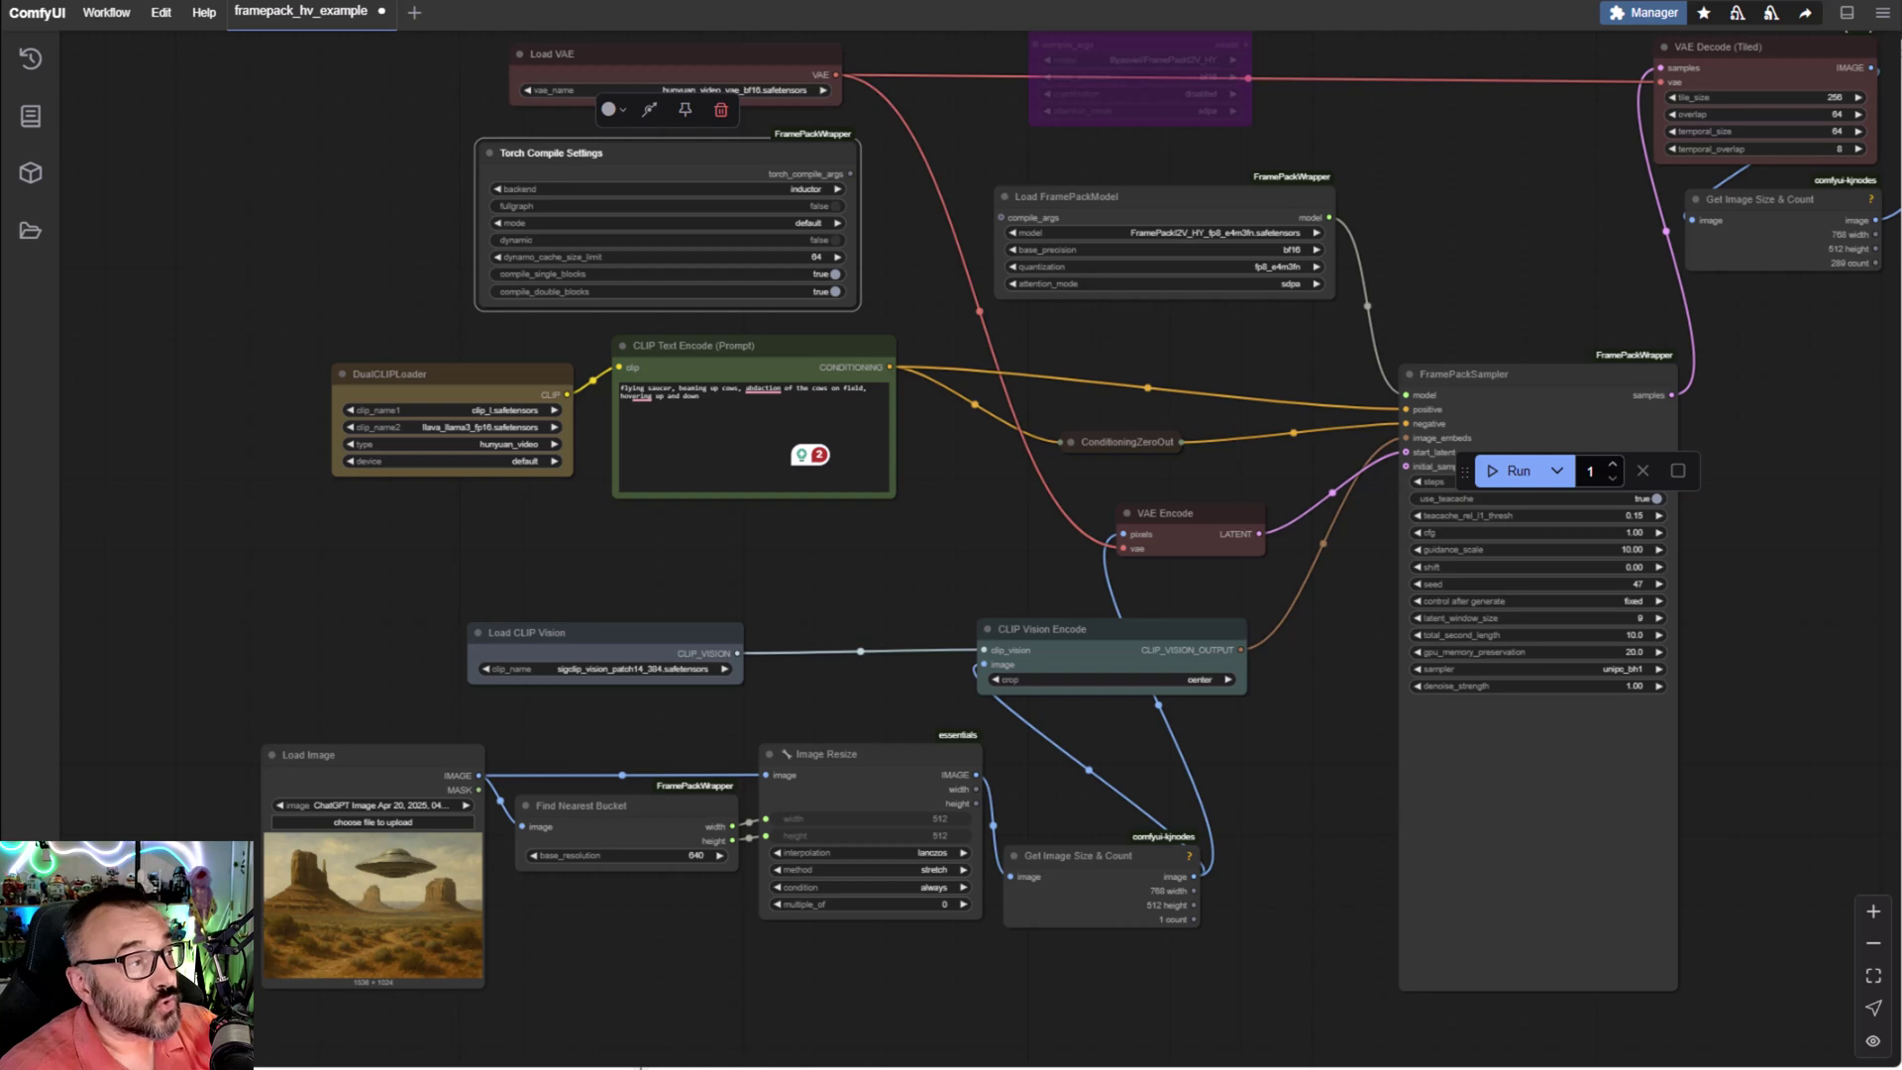
- Switch to File Explorer at the ComfyUI output folder and open the first generated FramePack videos in VLC
left_click(639, 1068)
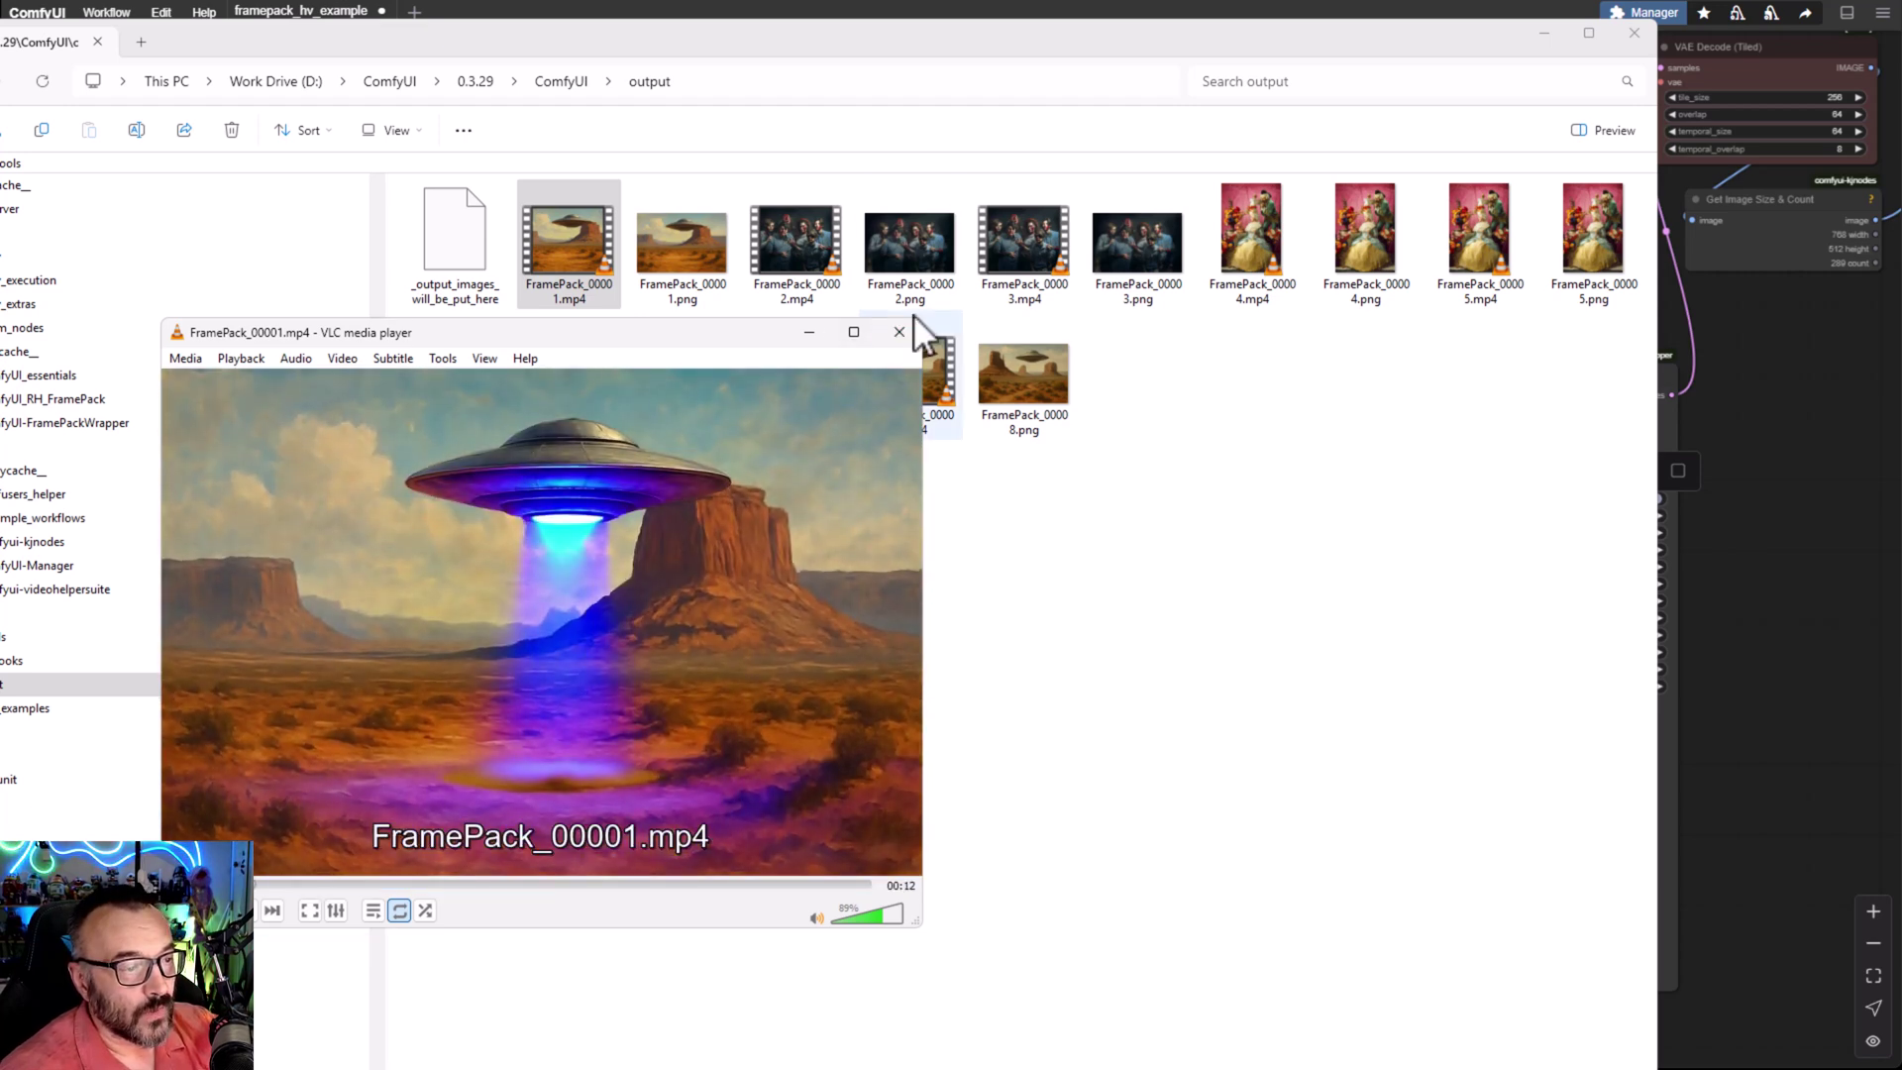
double_click(806, 230)
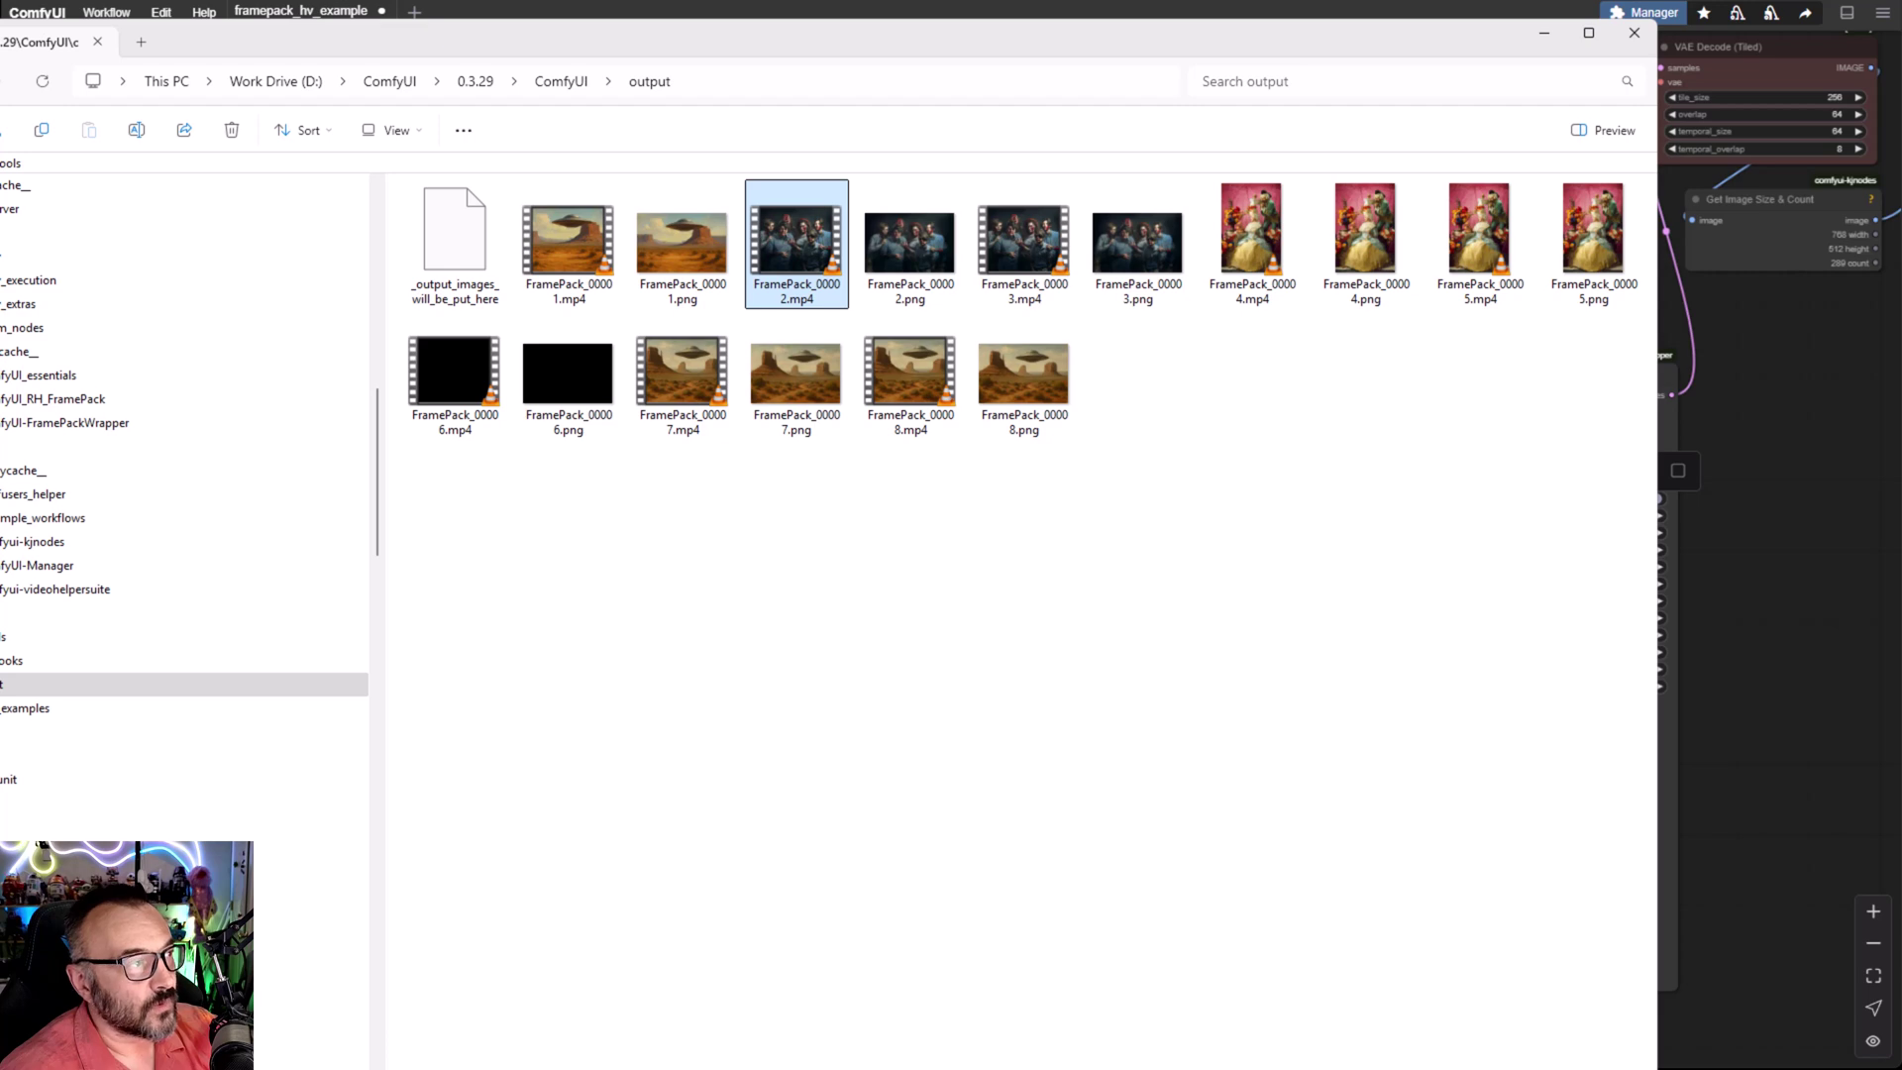
double_click(1024, 238)
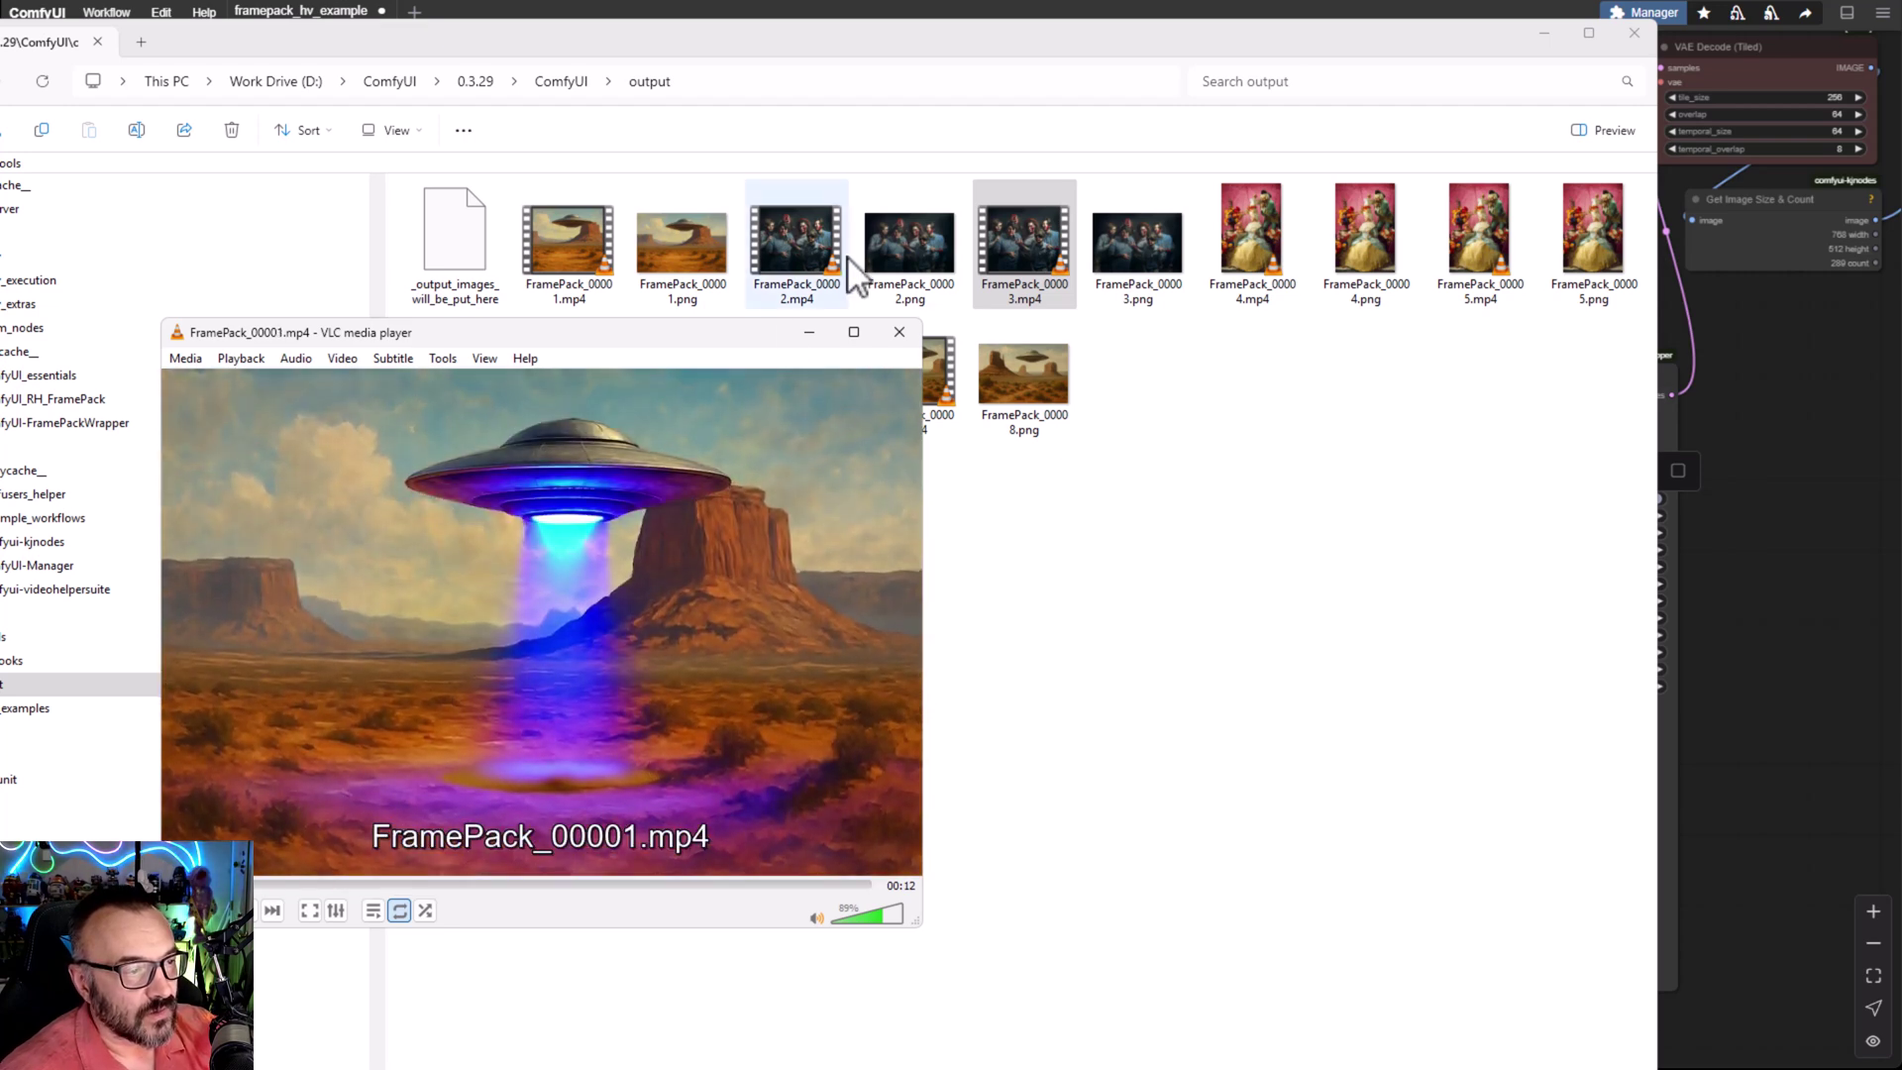
- Play FramePack_00002.mp4 in VLC with the player window moved into view, and skip to a further point in the clip
left_click_drag(769, 339, 371, 391)
double_click(756, 232)
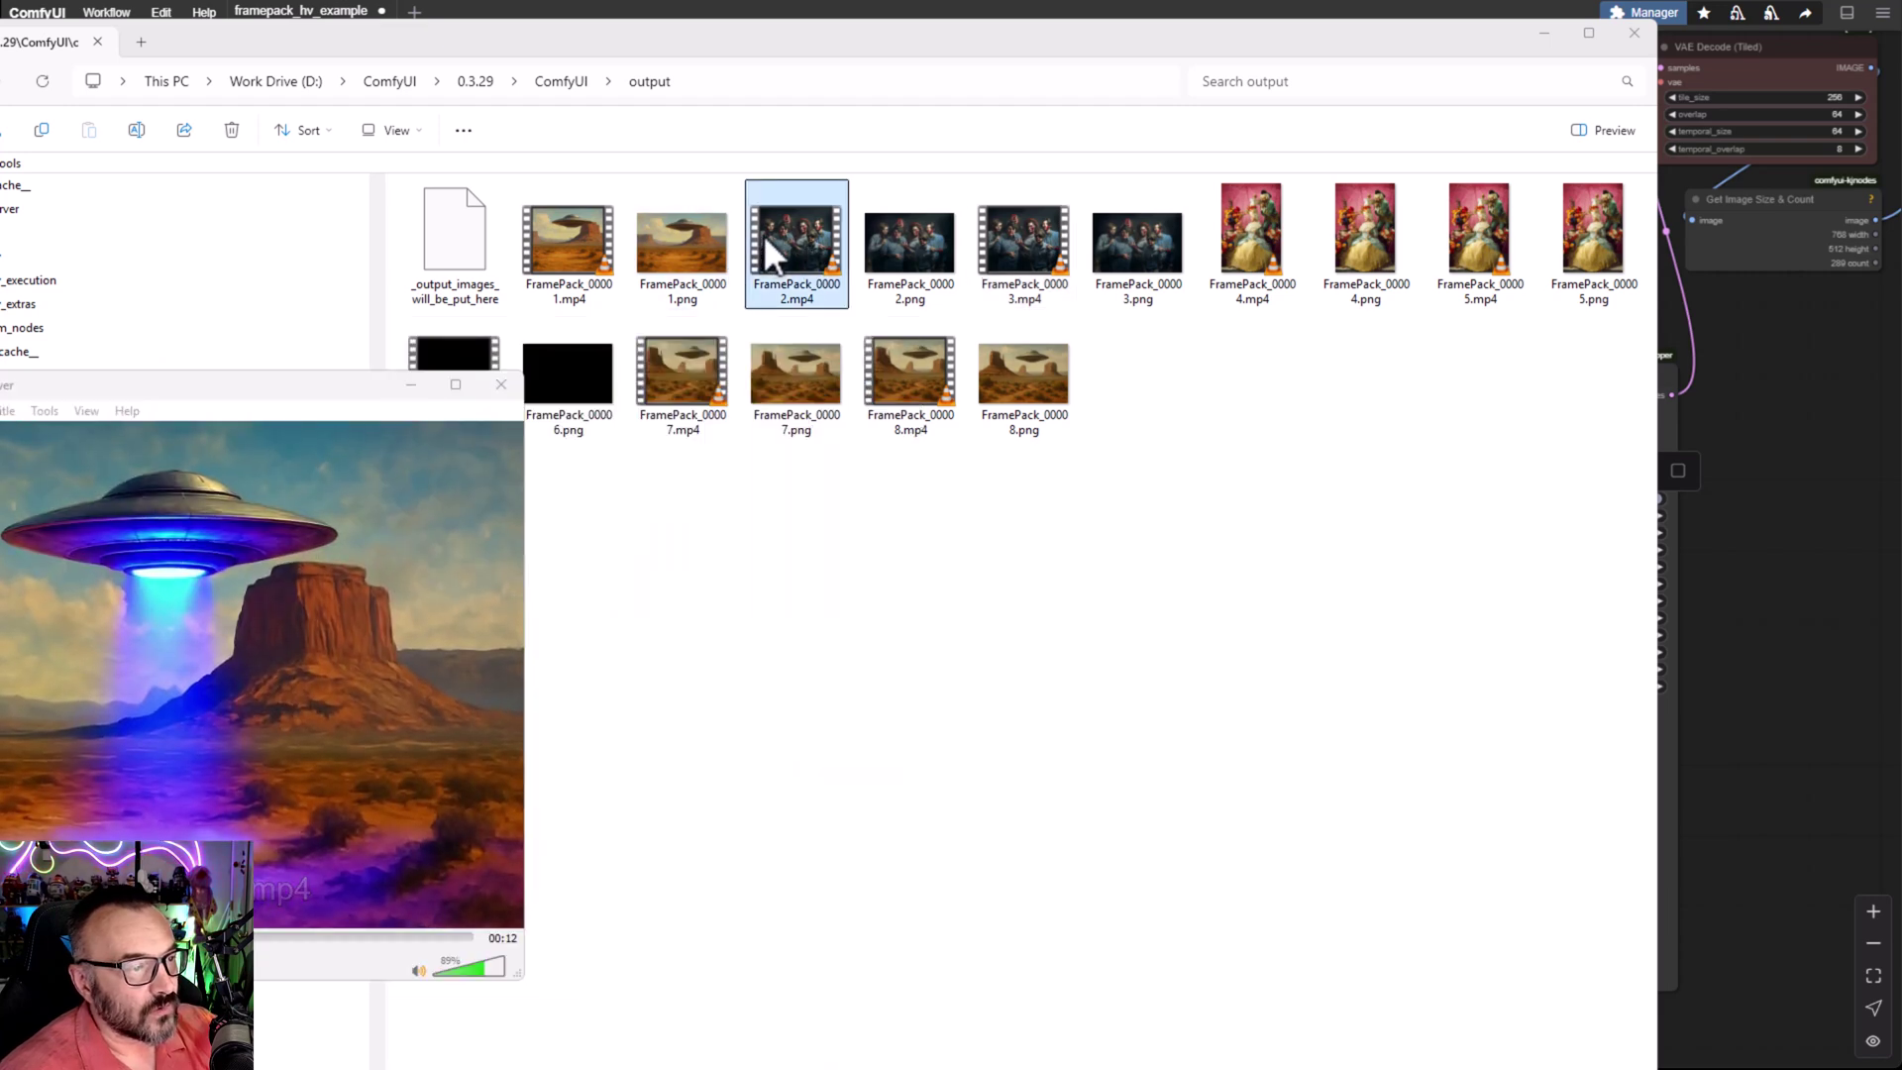
left_click_drag(194, 401, 628, 381)
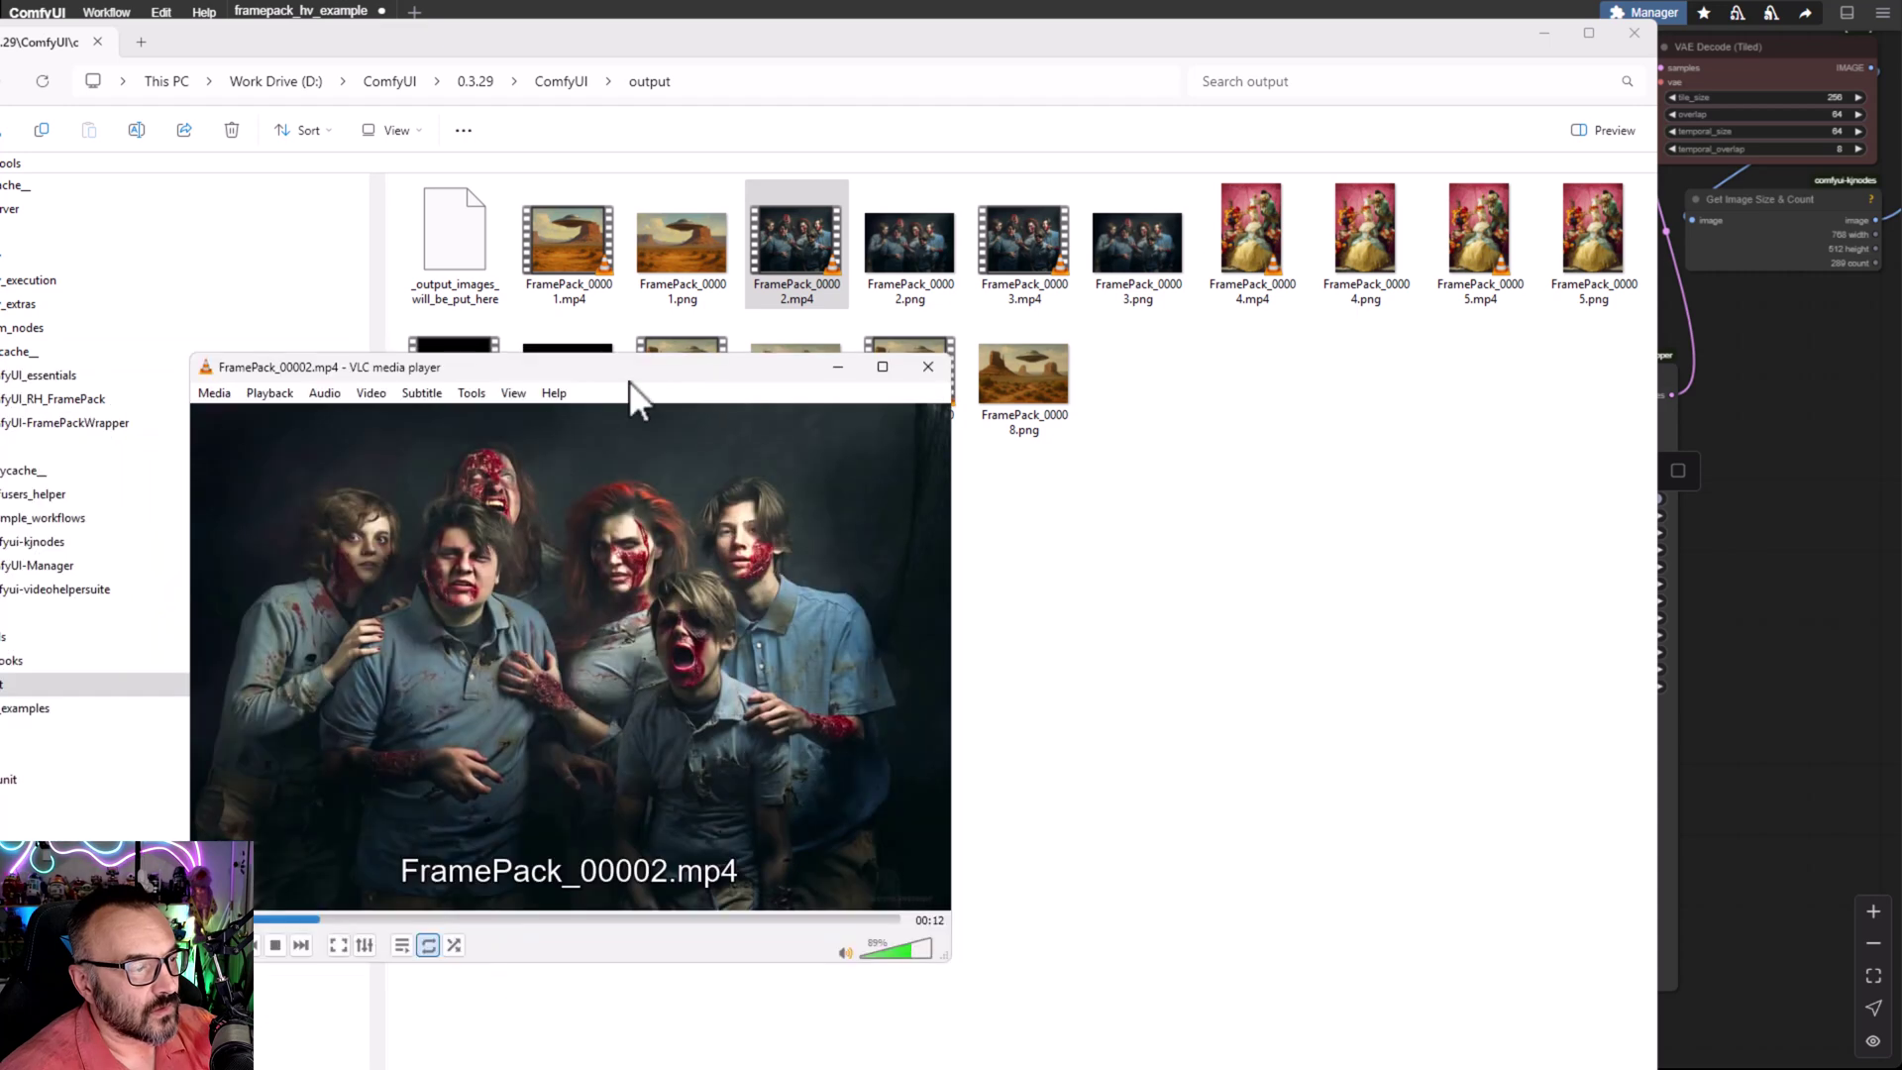
left_click(709, 918)
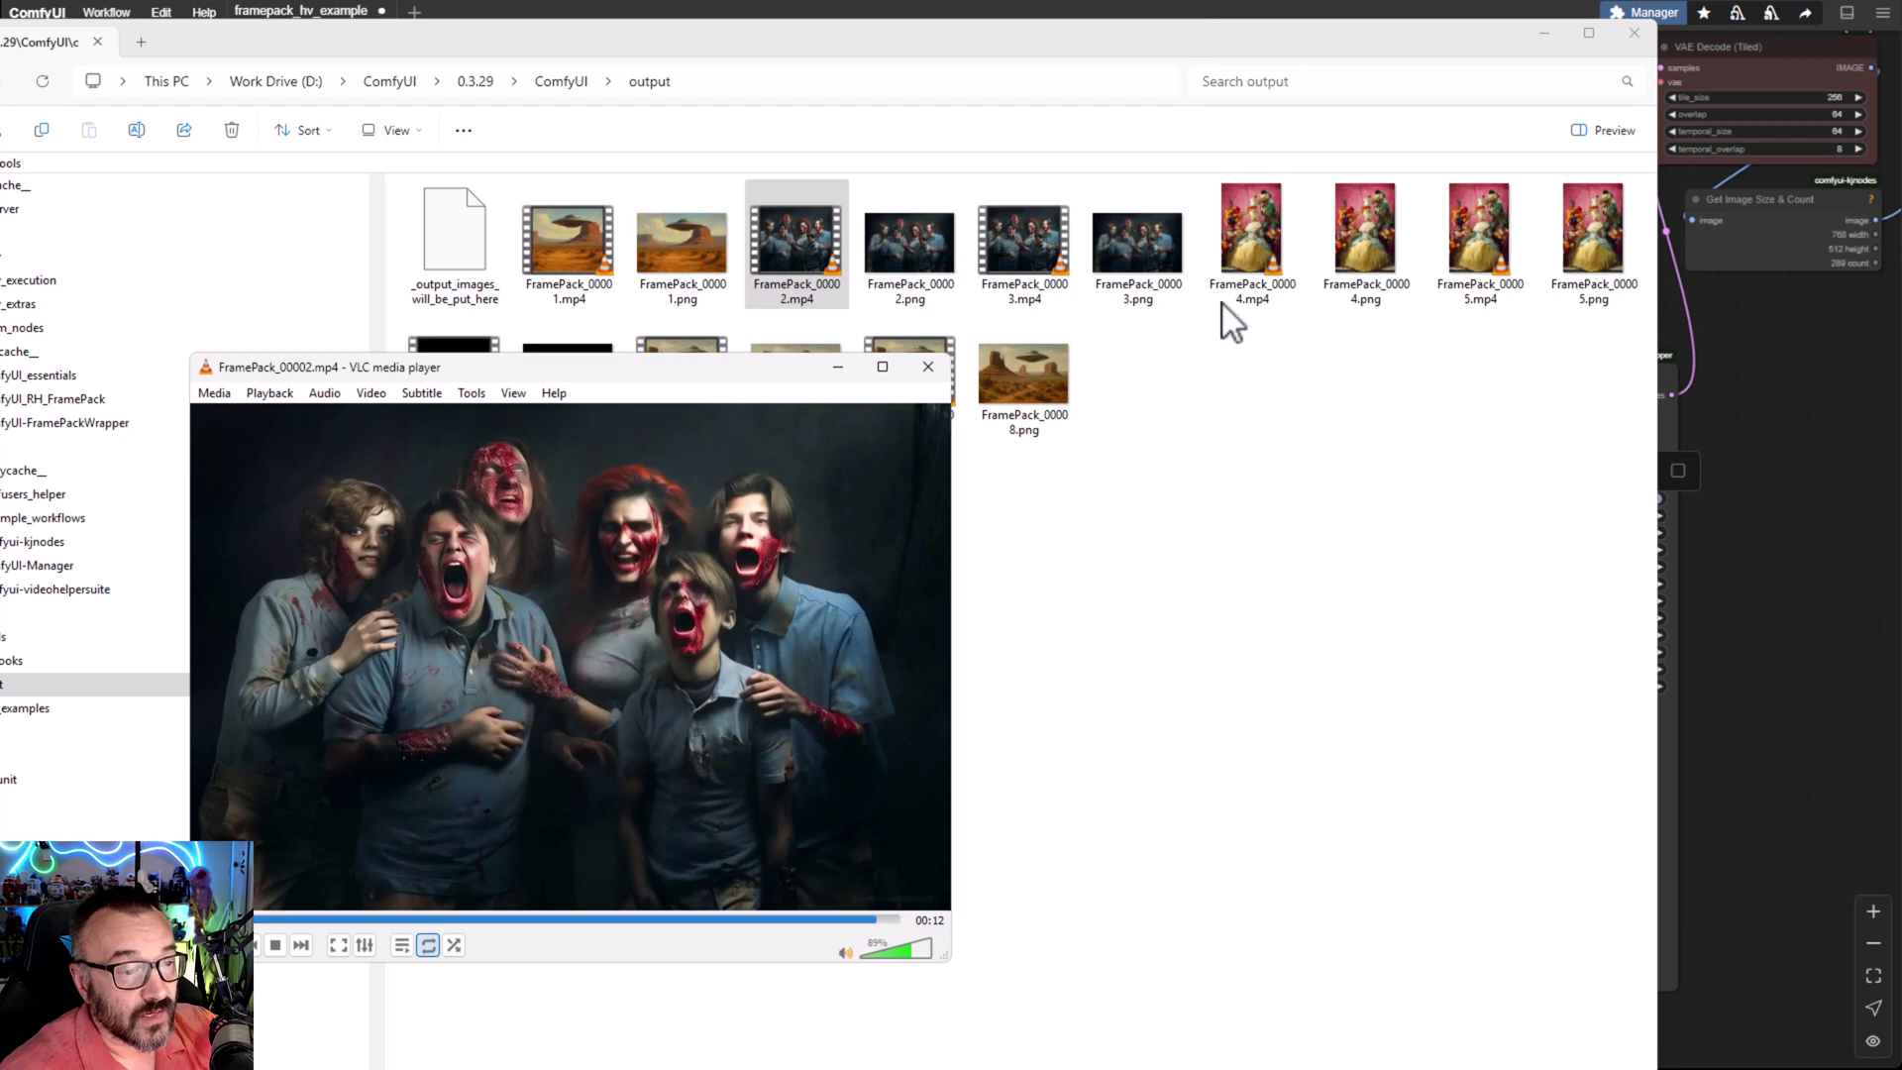
- Play FramePack_00004.mp4 in VLC, replay it from the beginning, and pause it near the end
left_click(1238, 248)
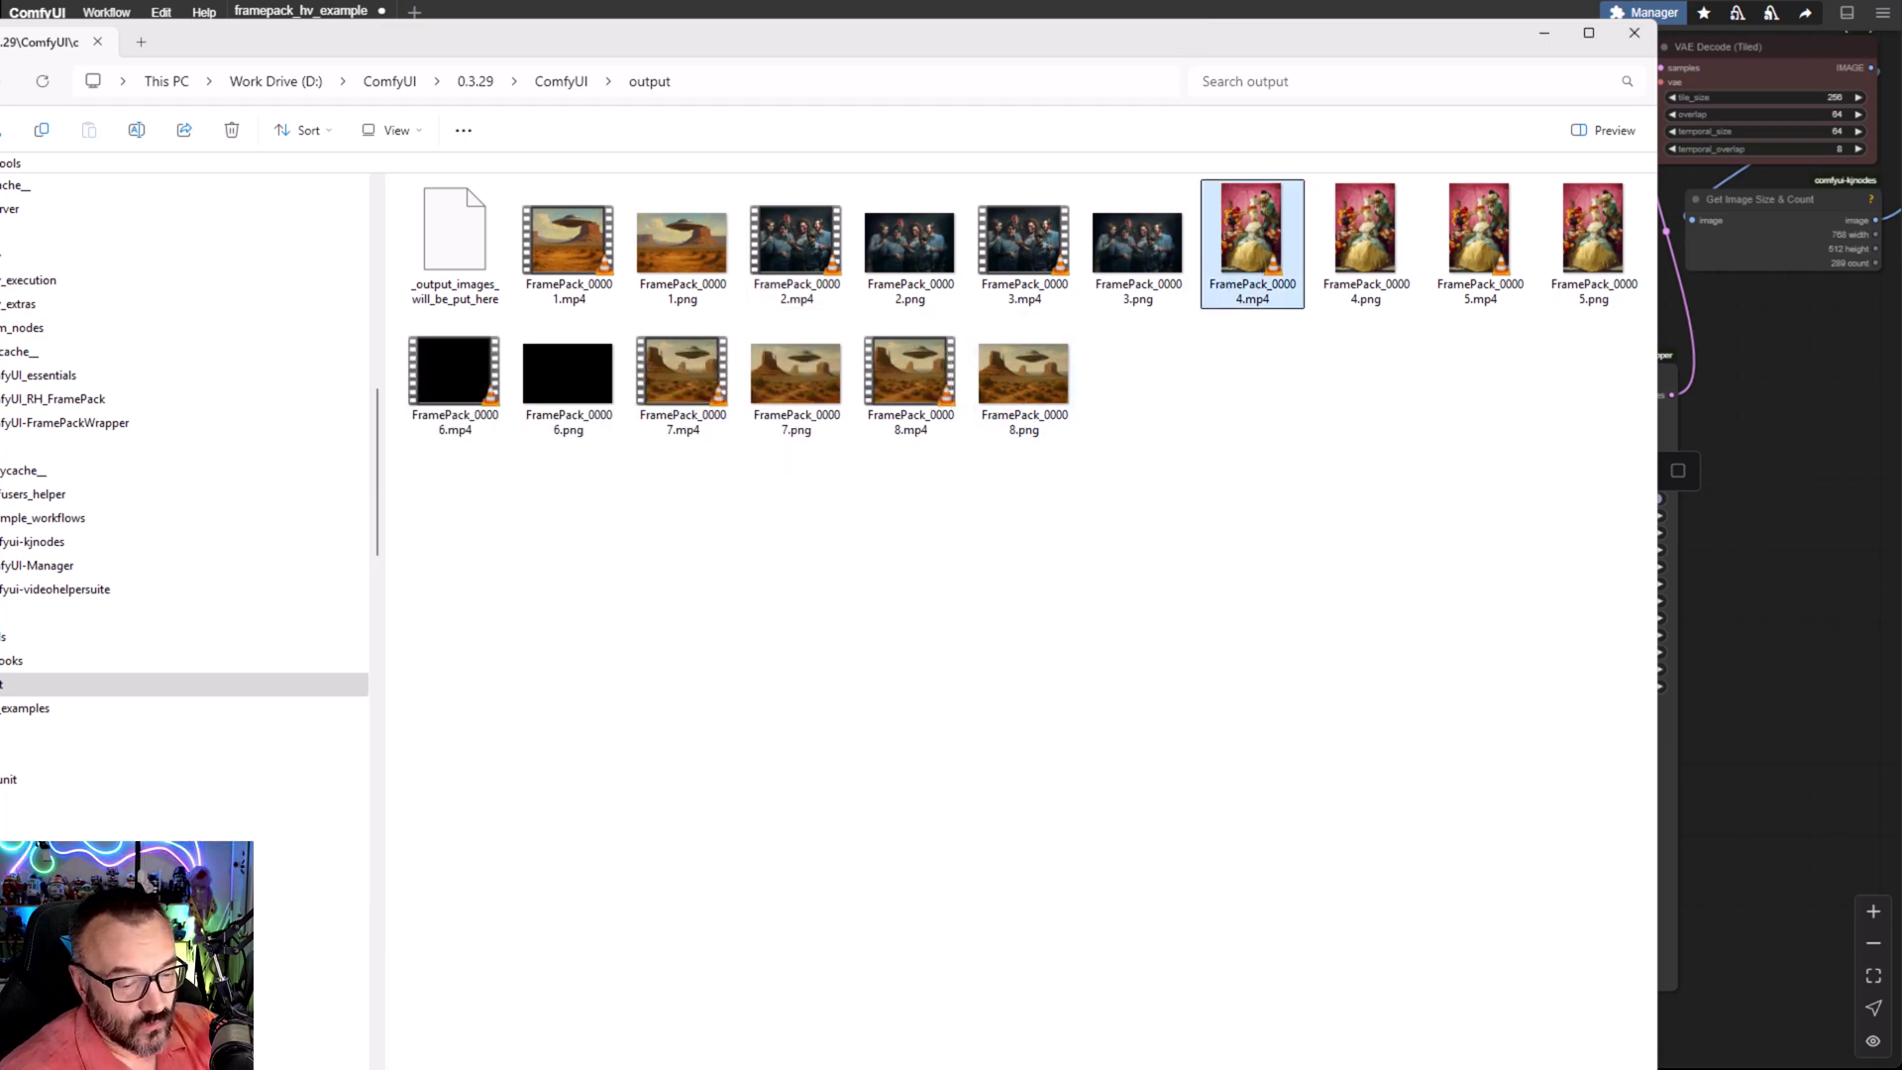
key("alt+Tab")
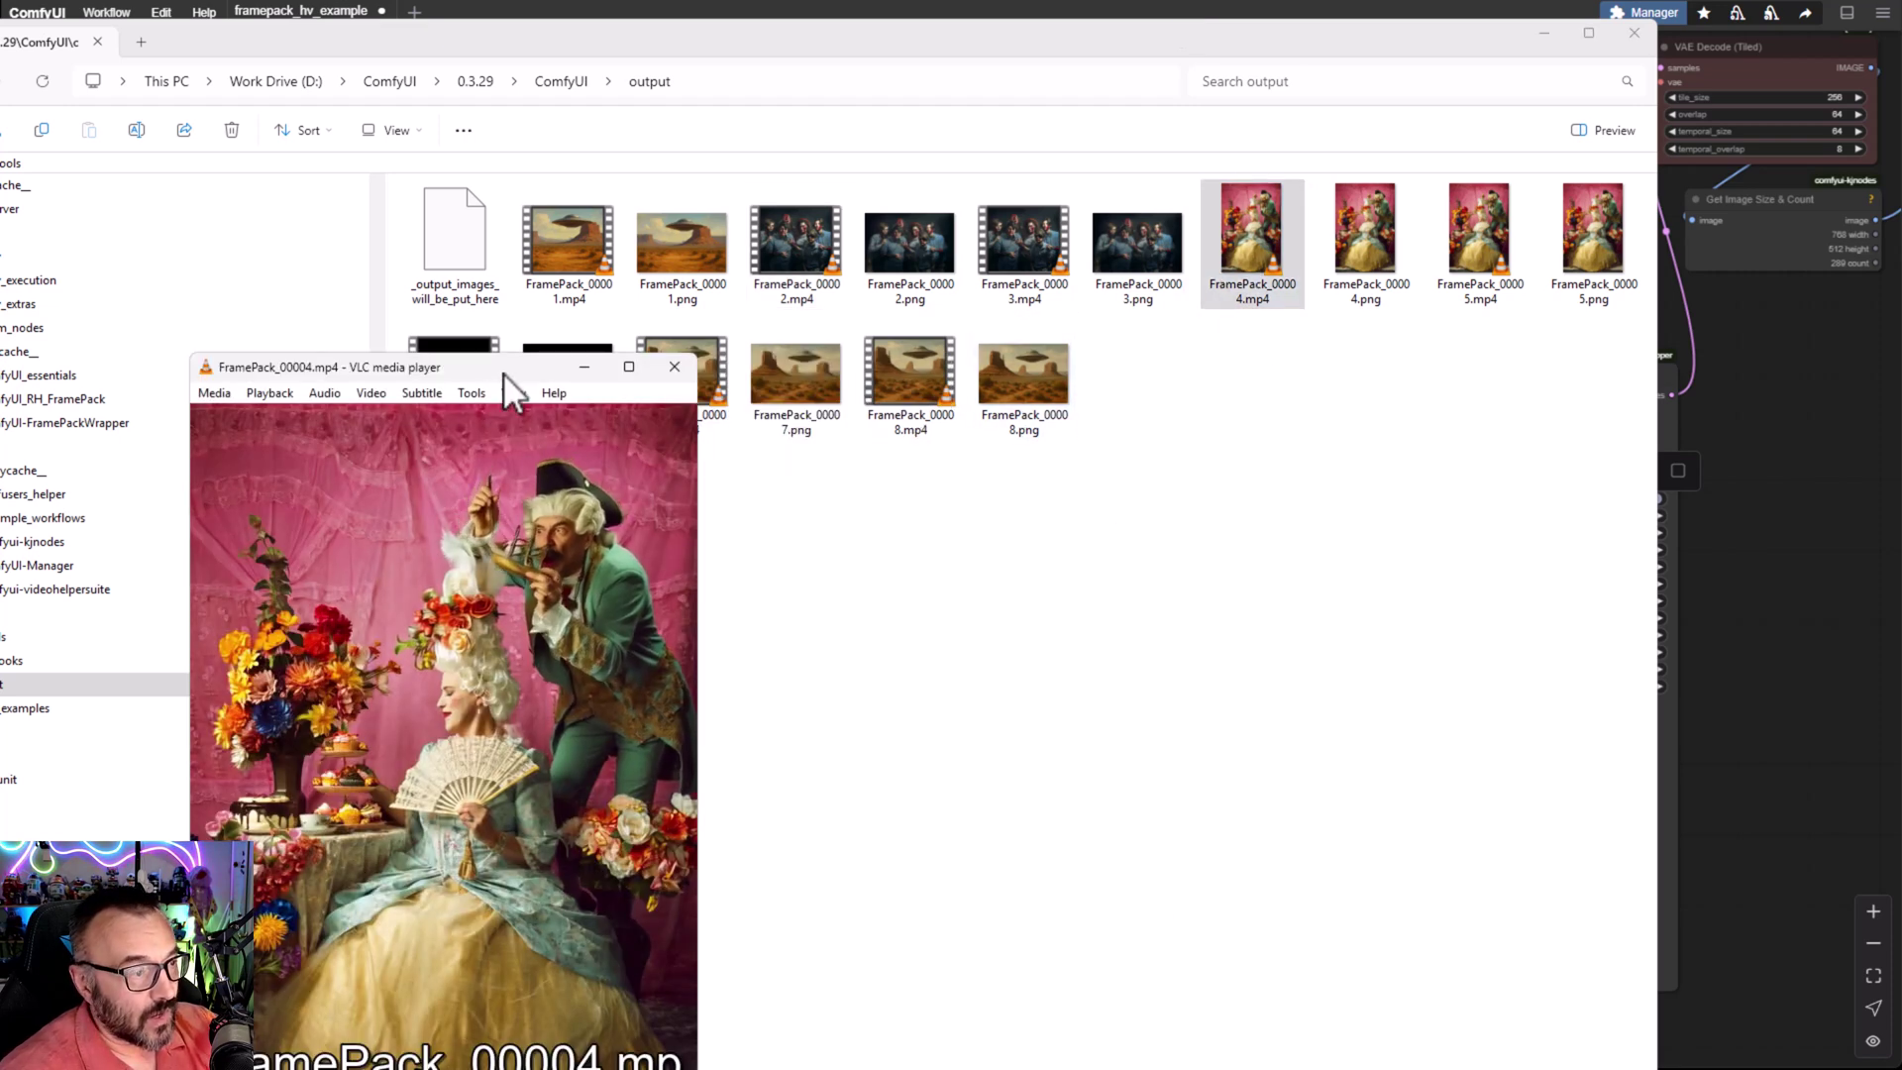
left_click_drag(507, 370, 607, 22)
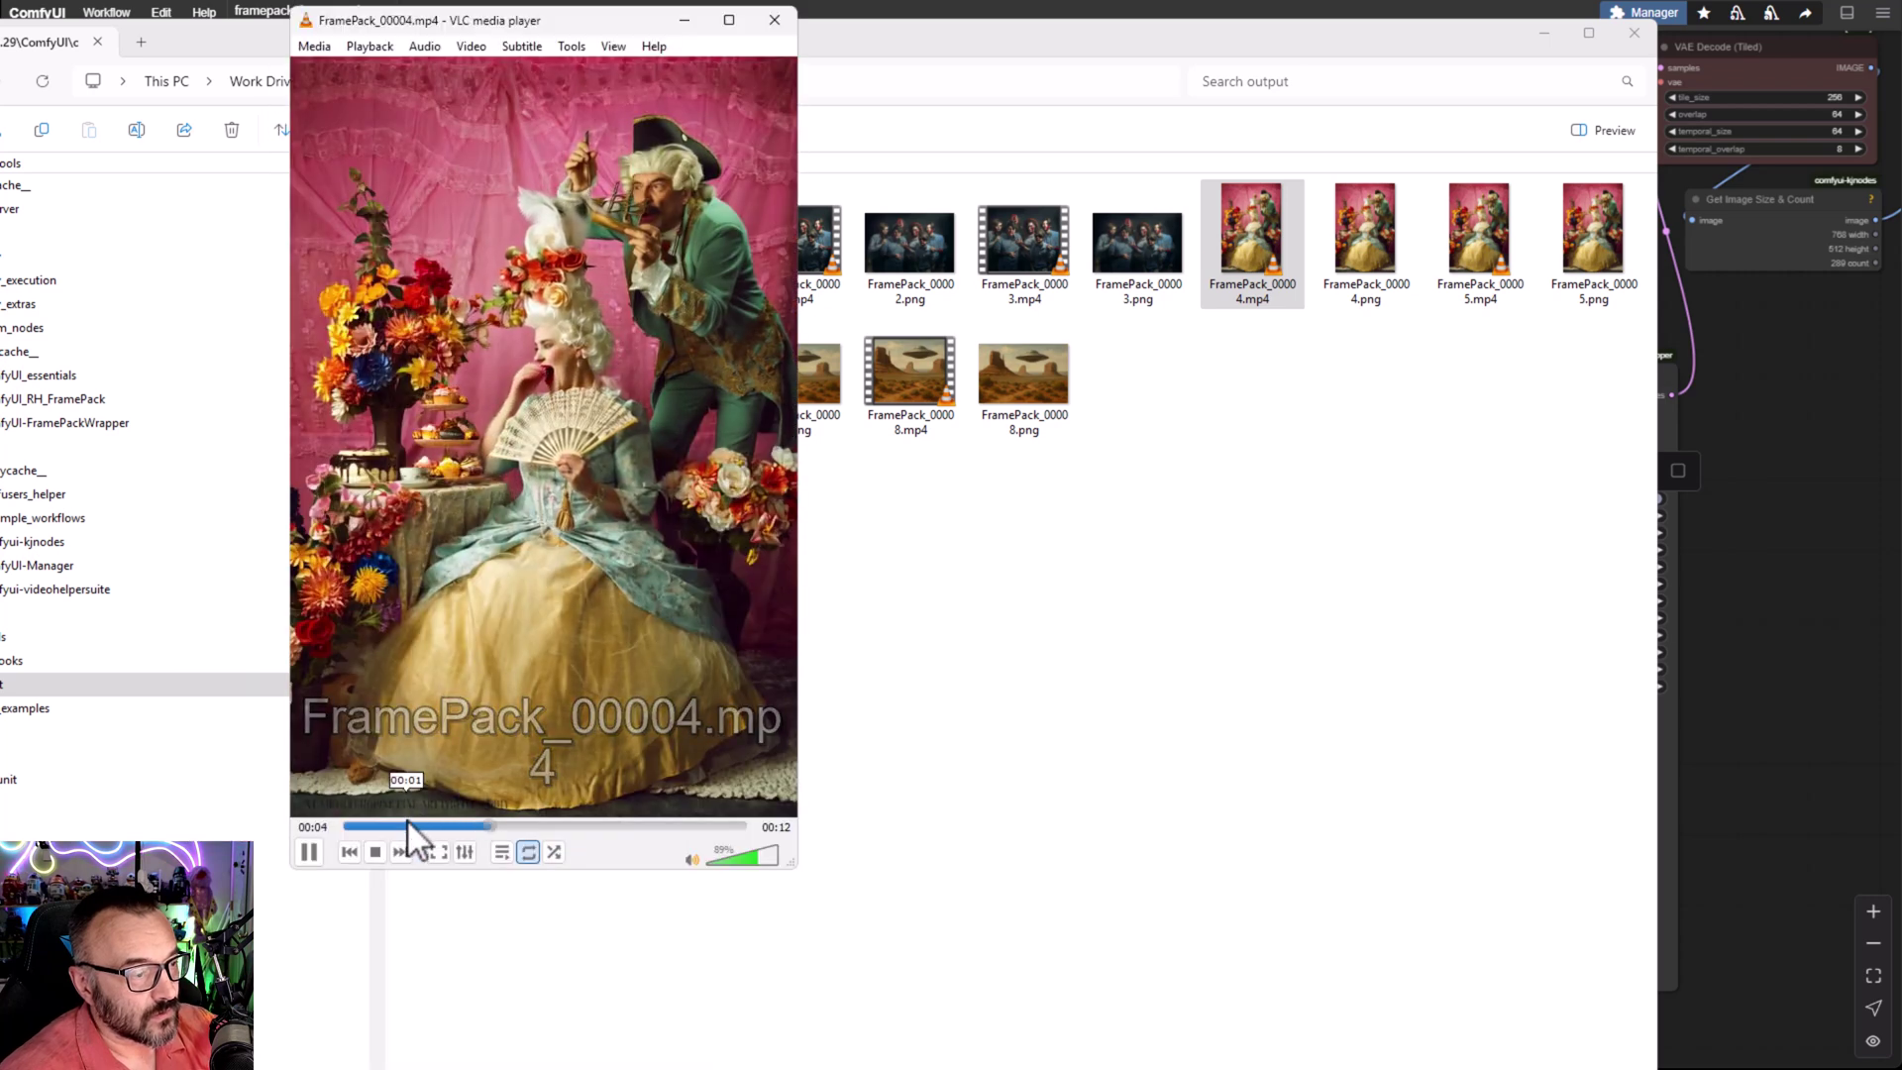
left_click(347, 826)
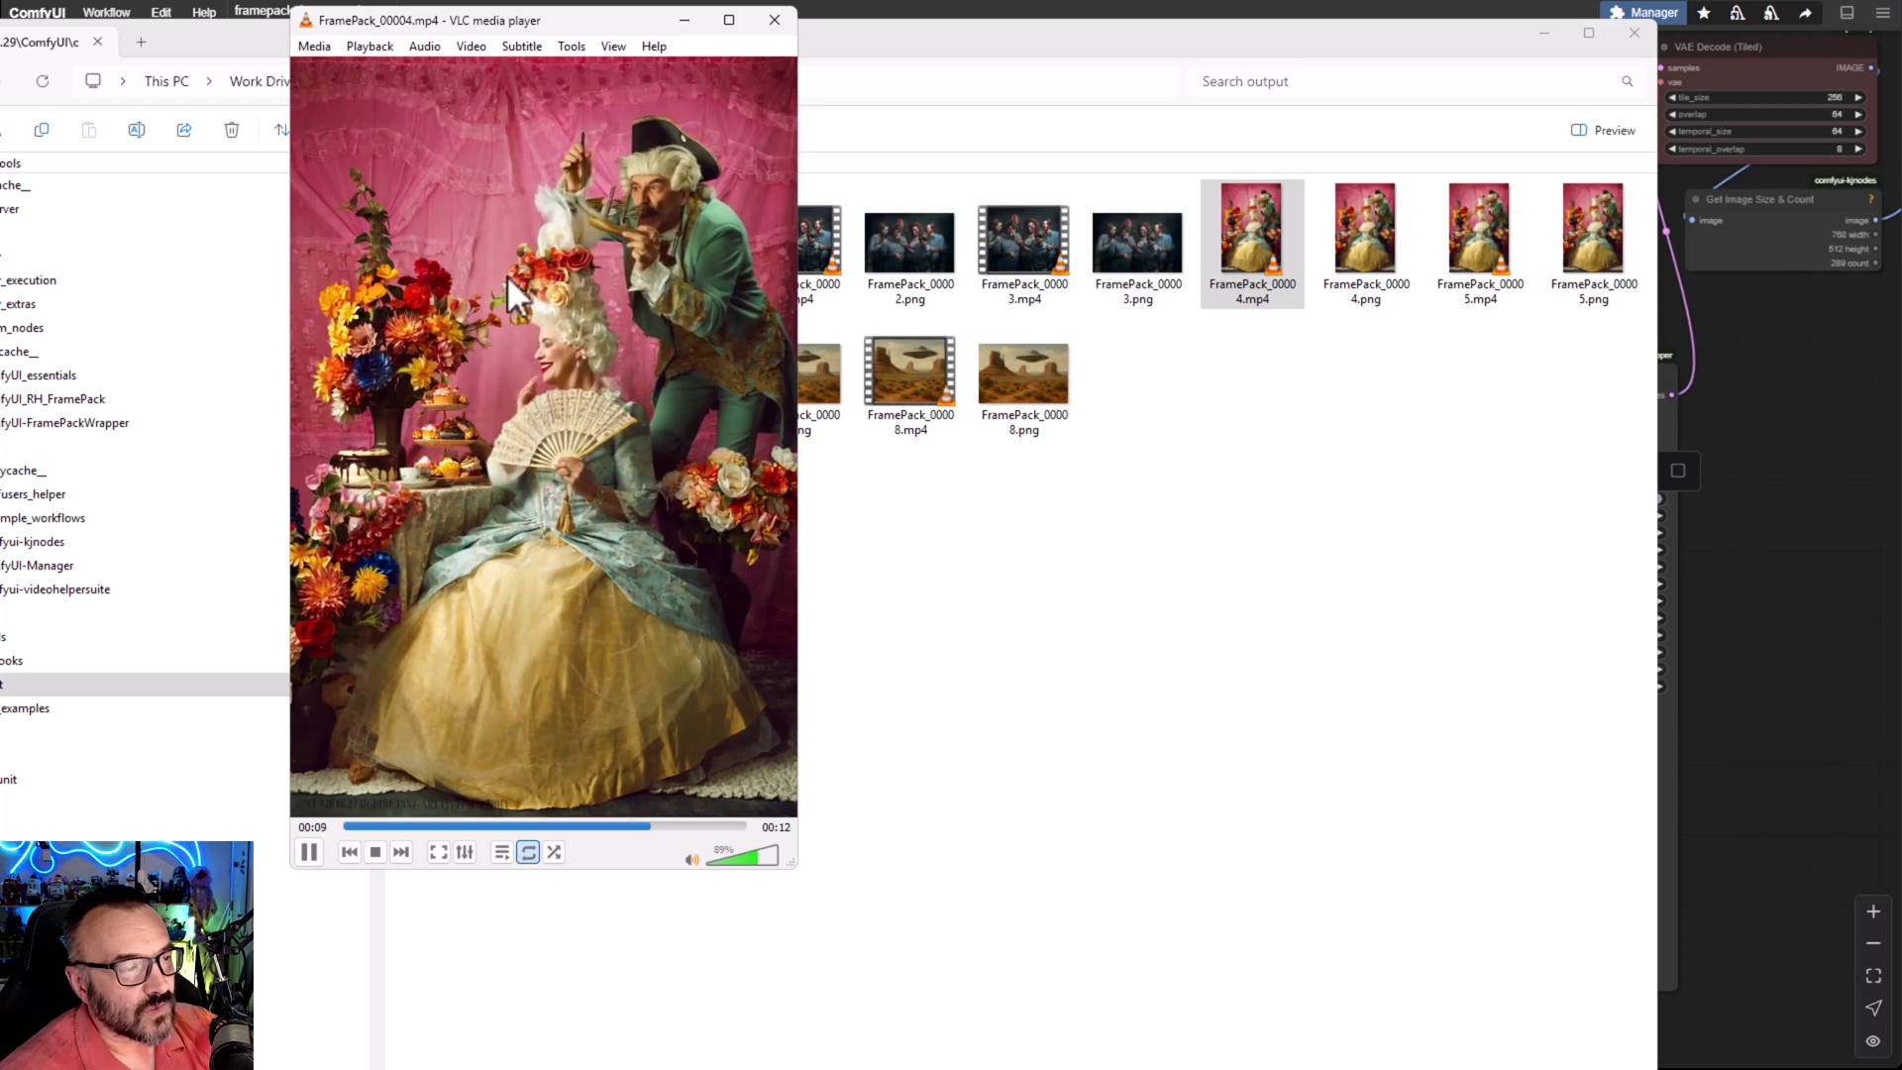
left_click(308, 849)
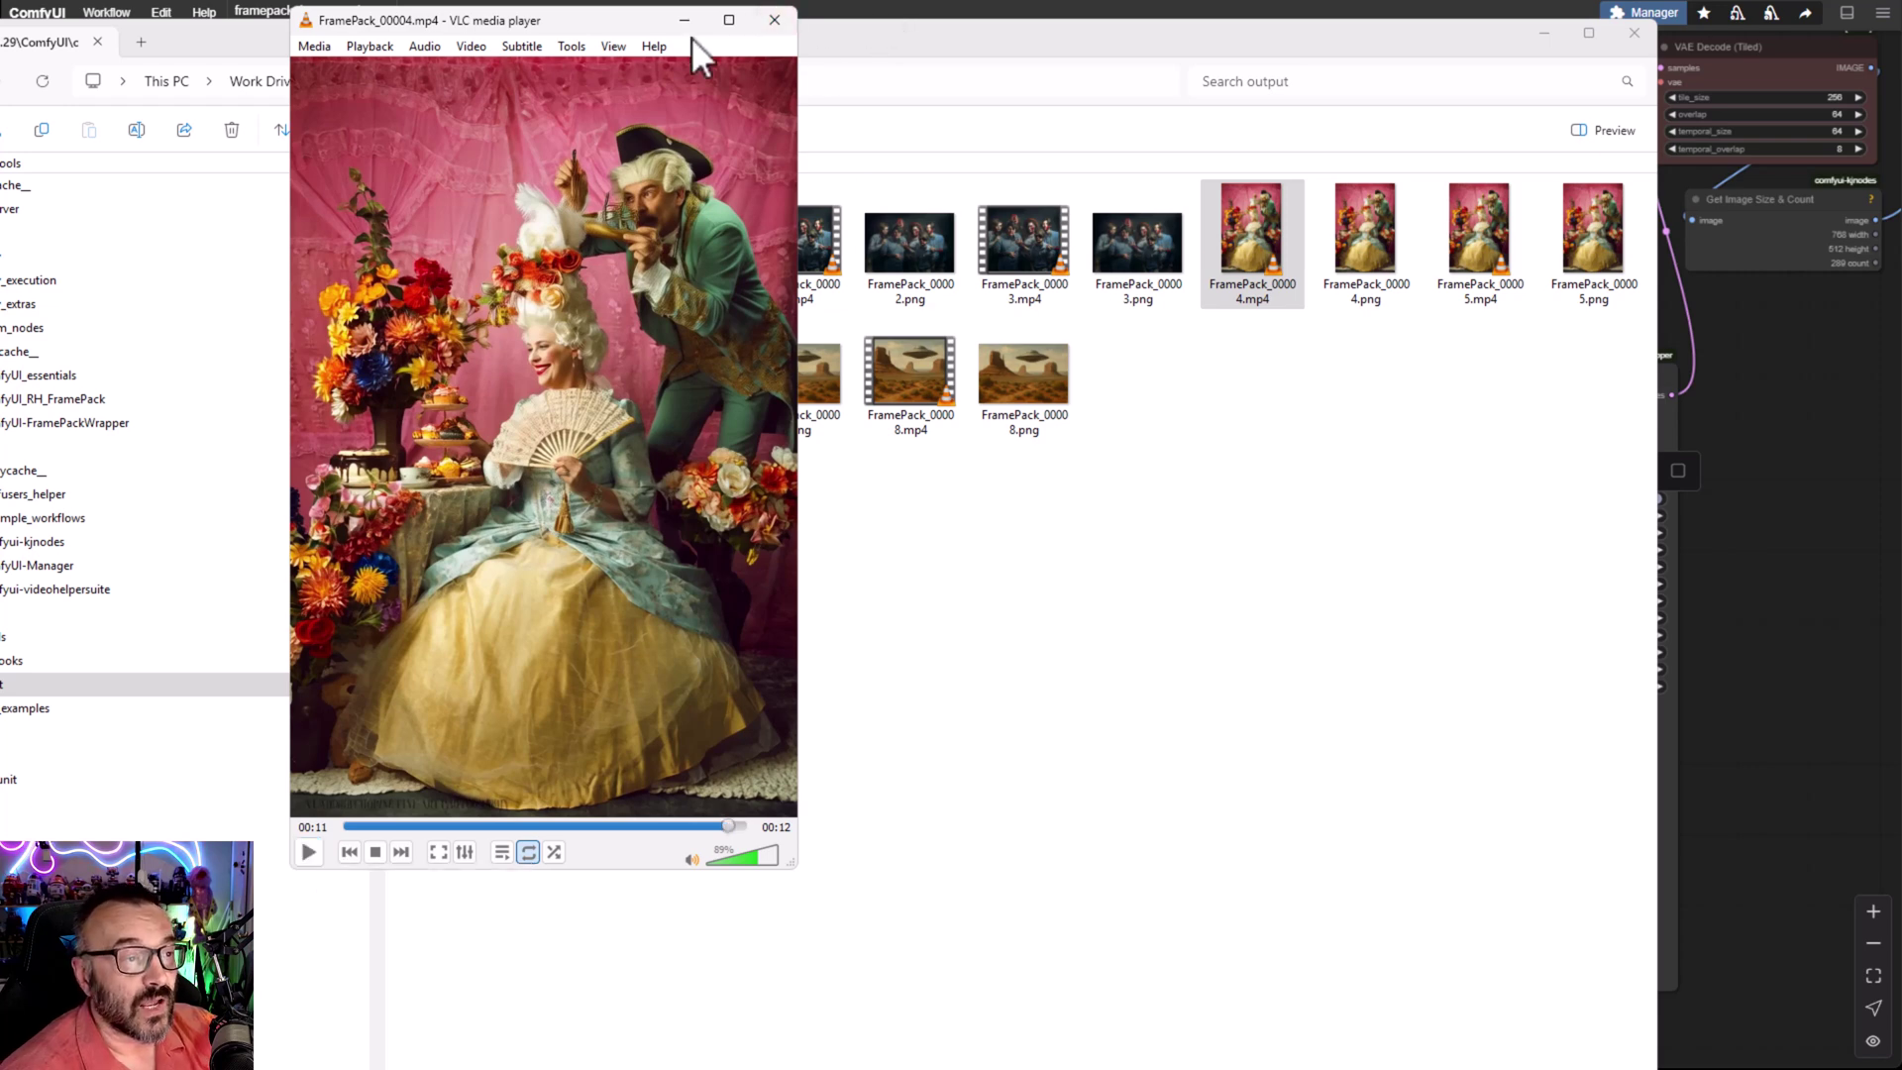
- Move the VLC player off the output files, play FramePack_00007.mp4, and bring the player fully into view
left_click_drag(628, 25, 111, 2)
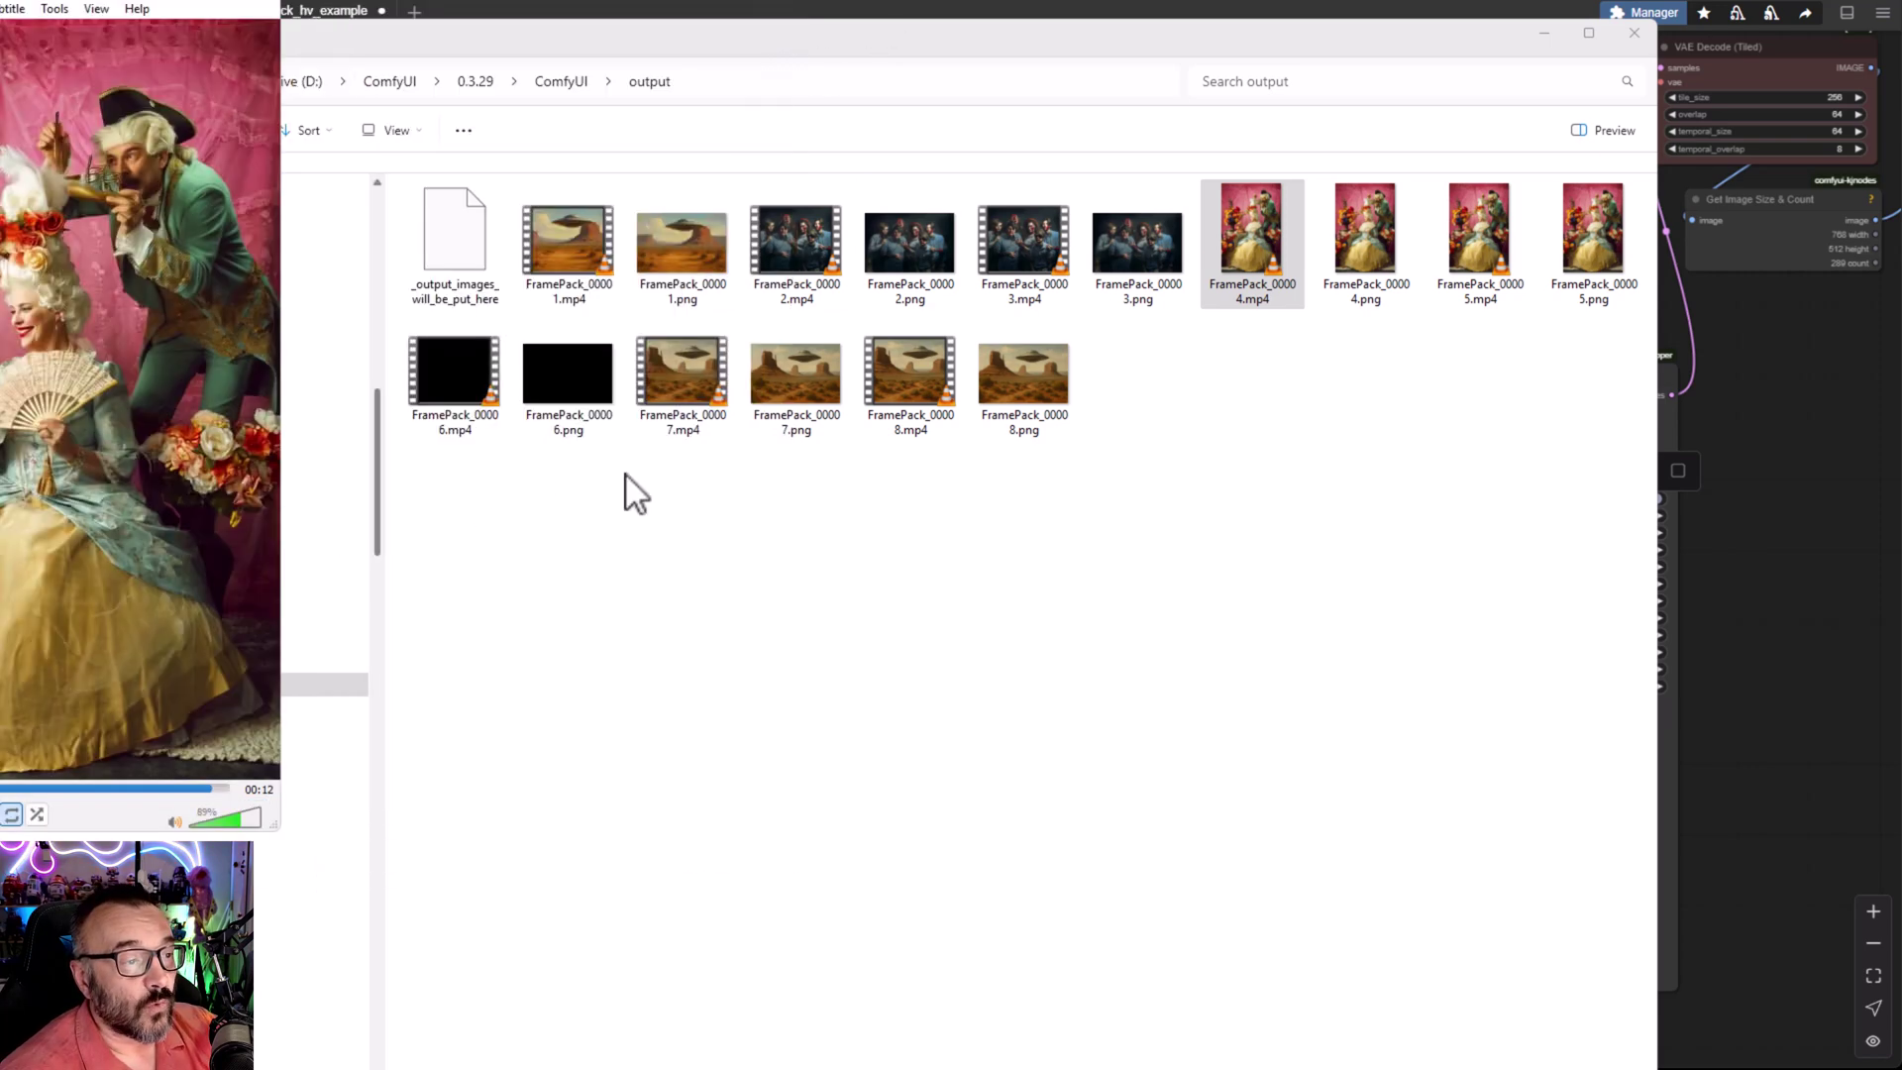
double_click(669, 371)
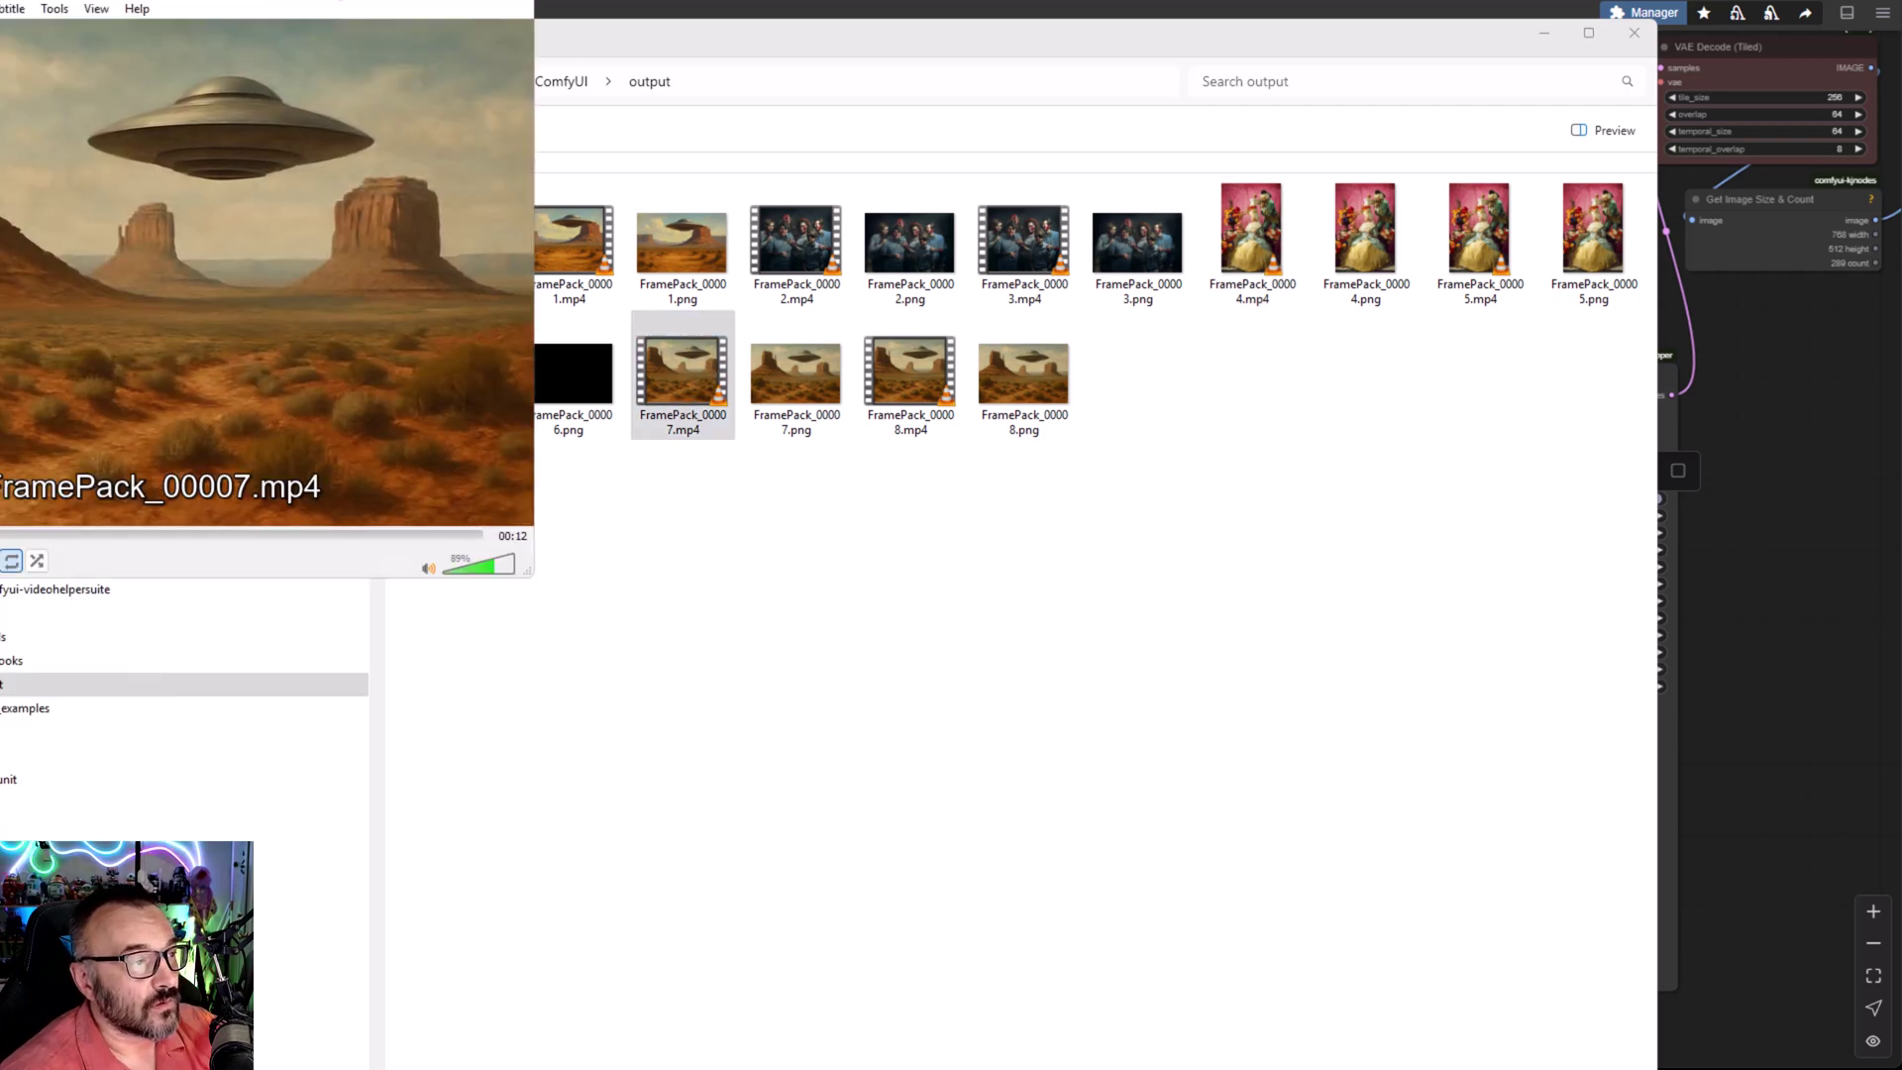
left_click_drag(328, 5, 837, 190)
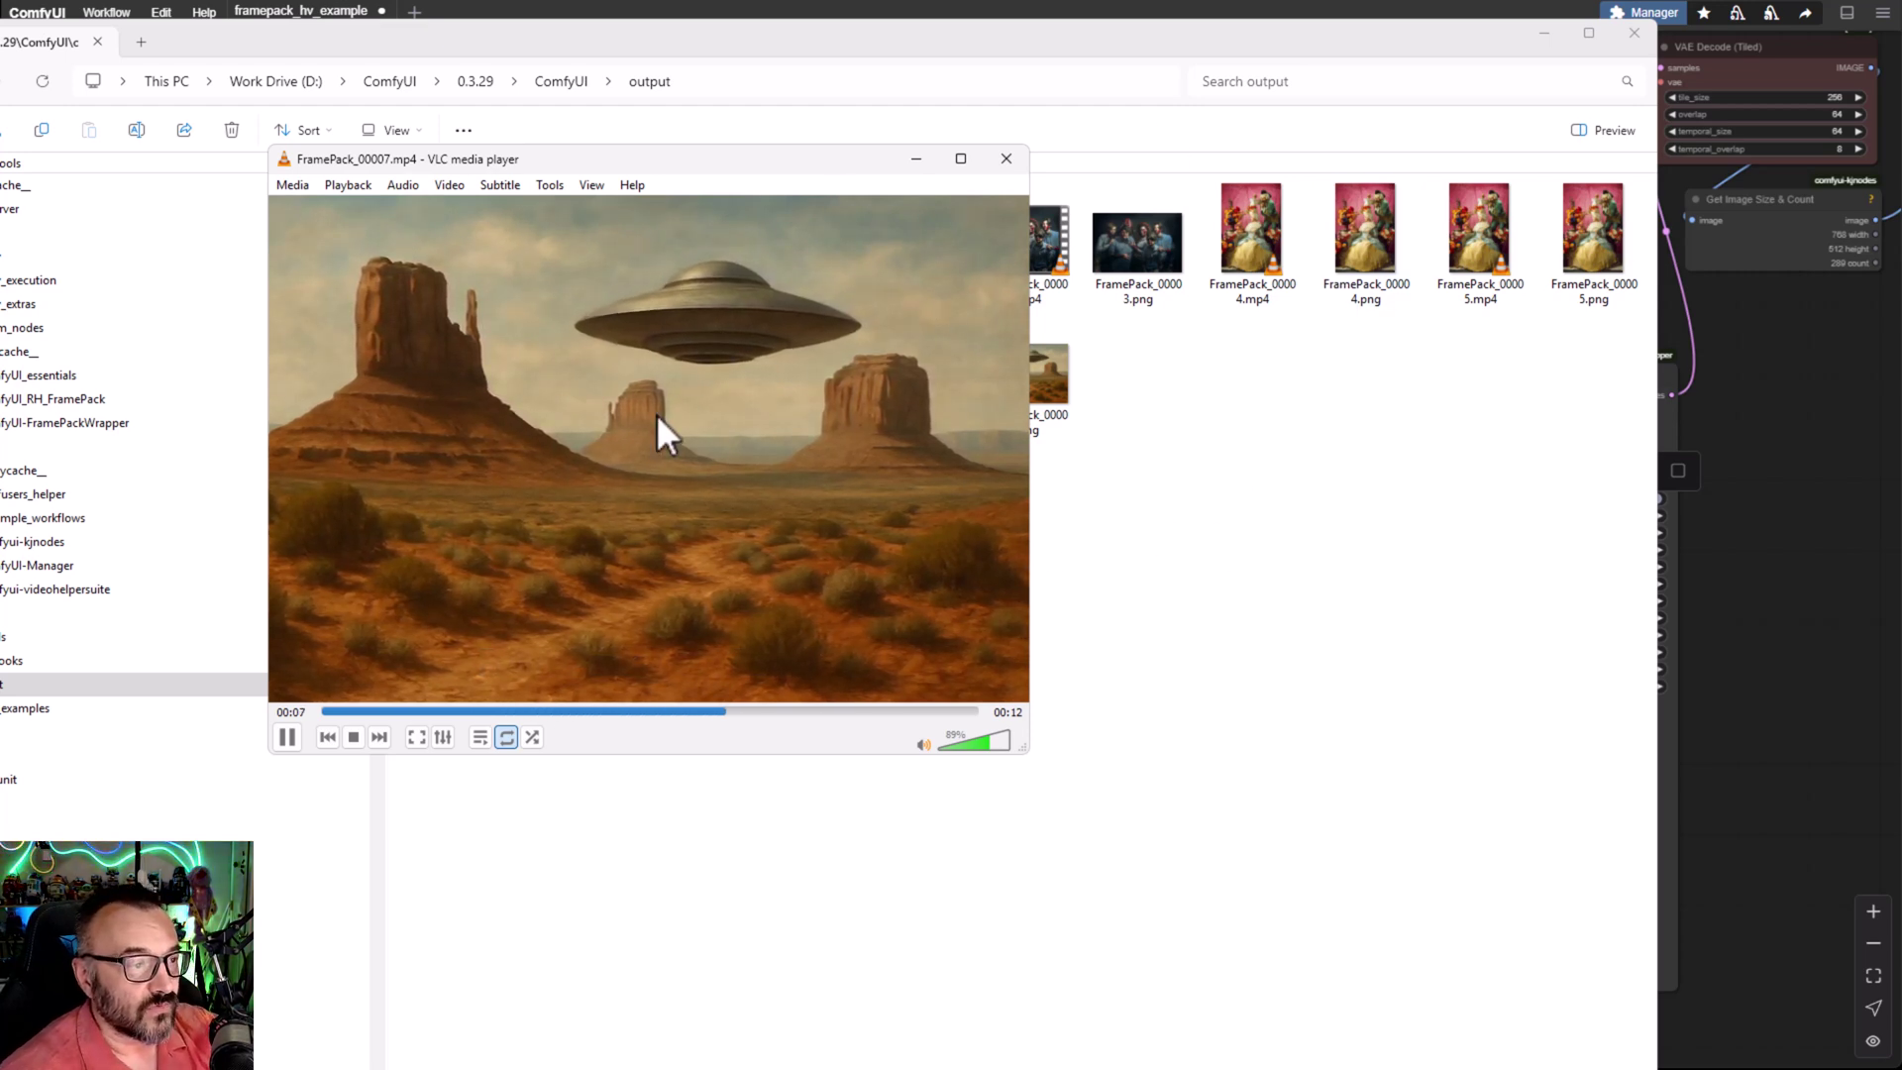
- Close the FramePack_00007.mp4 video and switch back to the framepack_hv_example workflow in ComfyUI
scroll(666, 376, "up", 2)
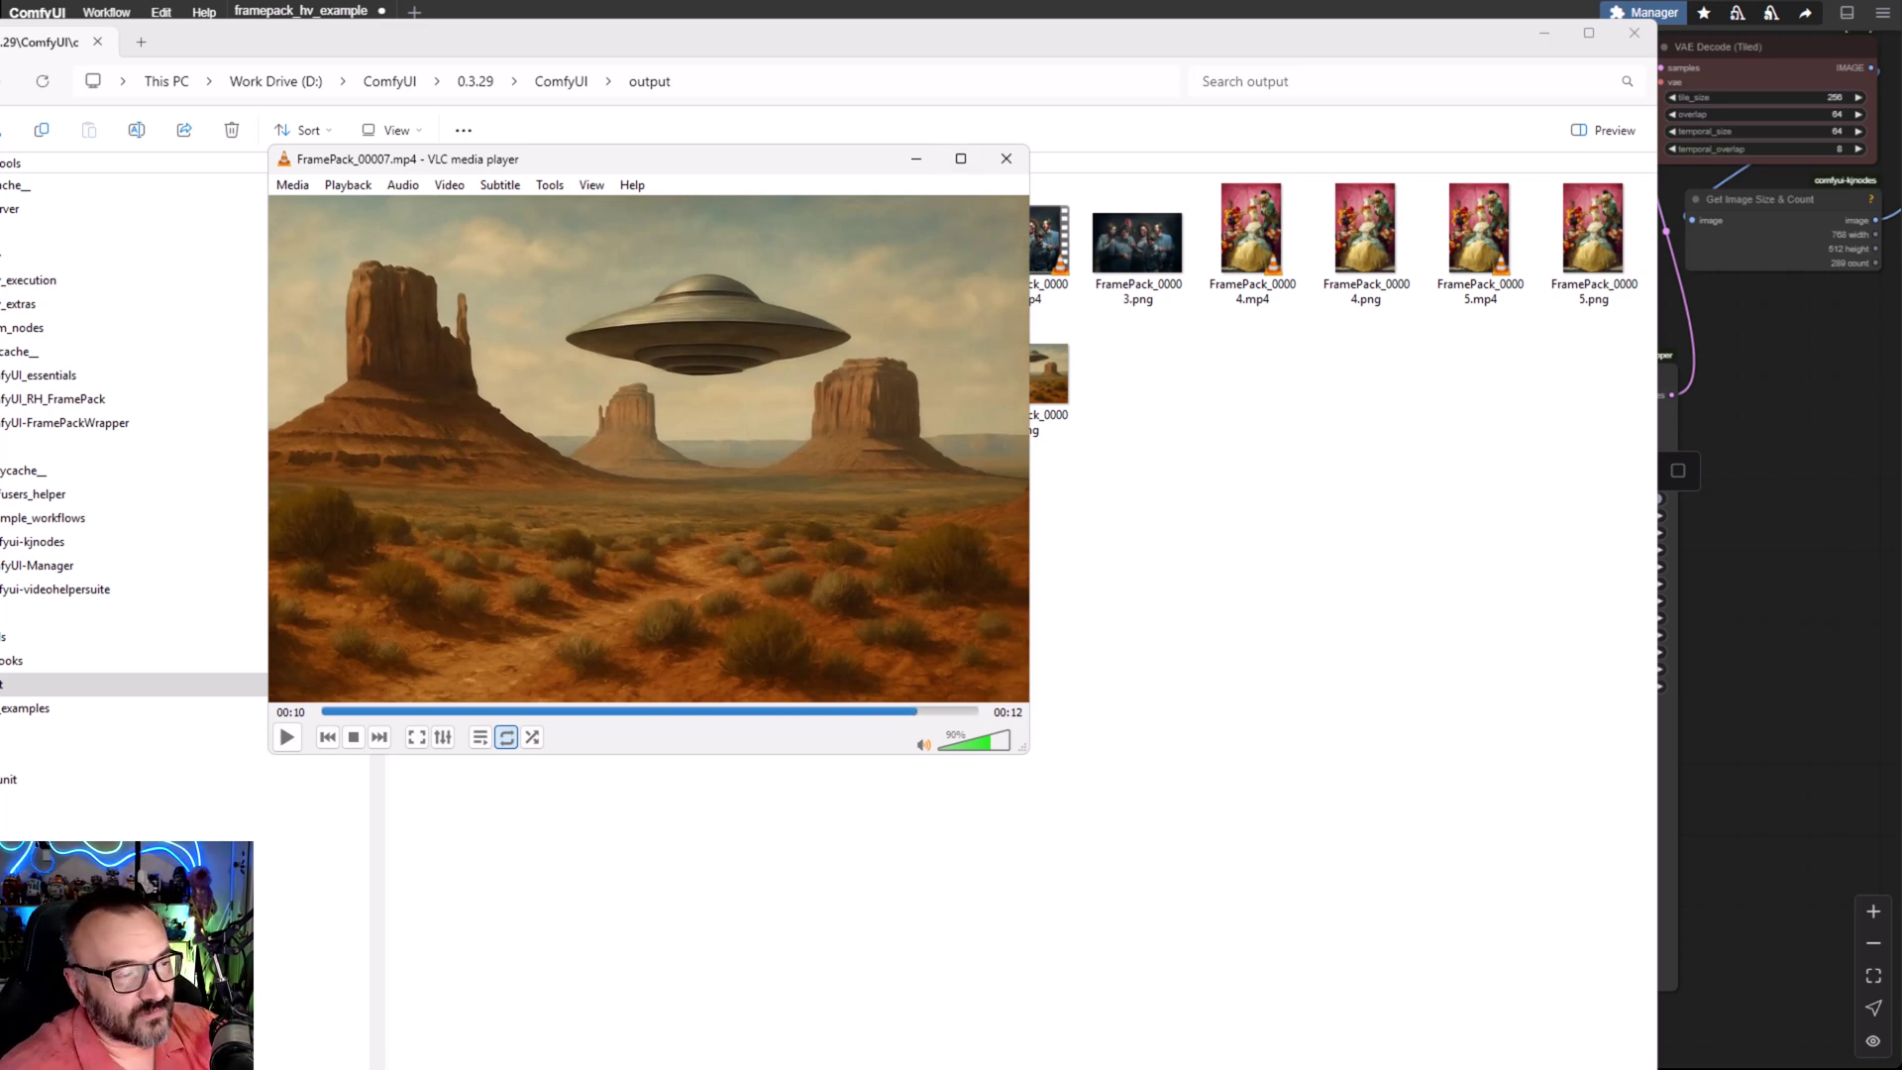
left_click(998, 156)
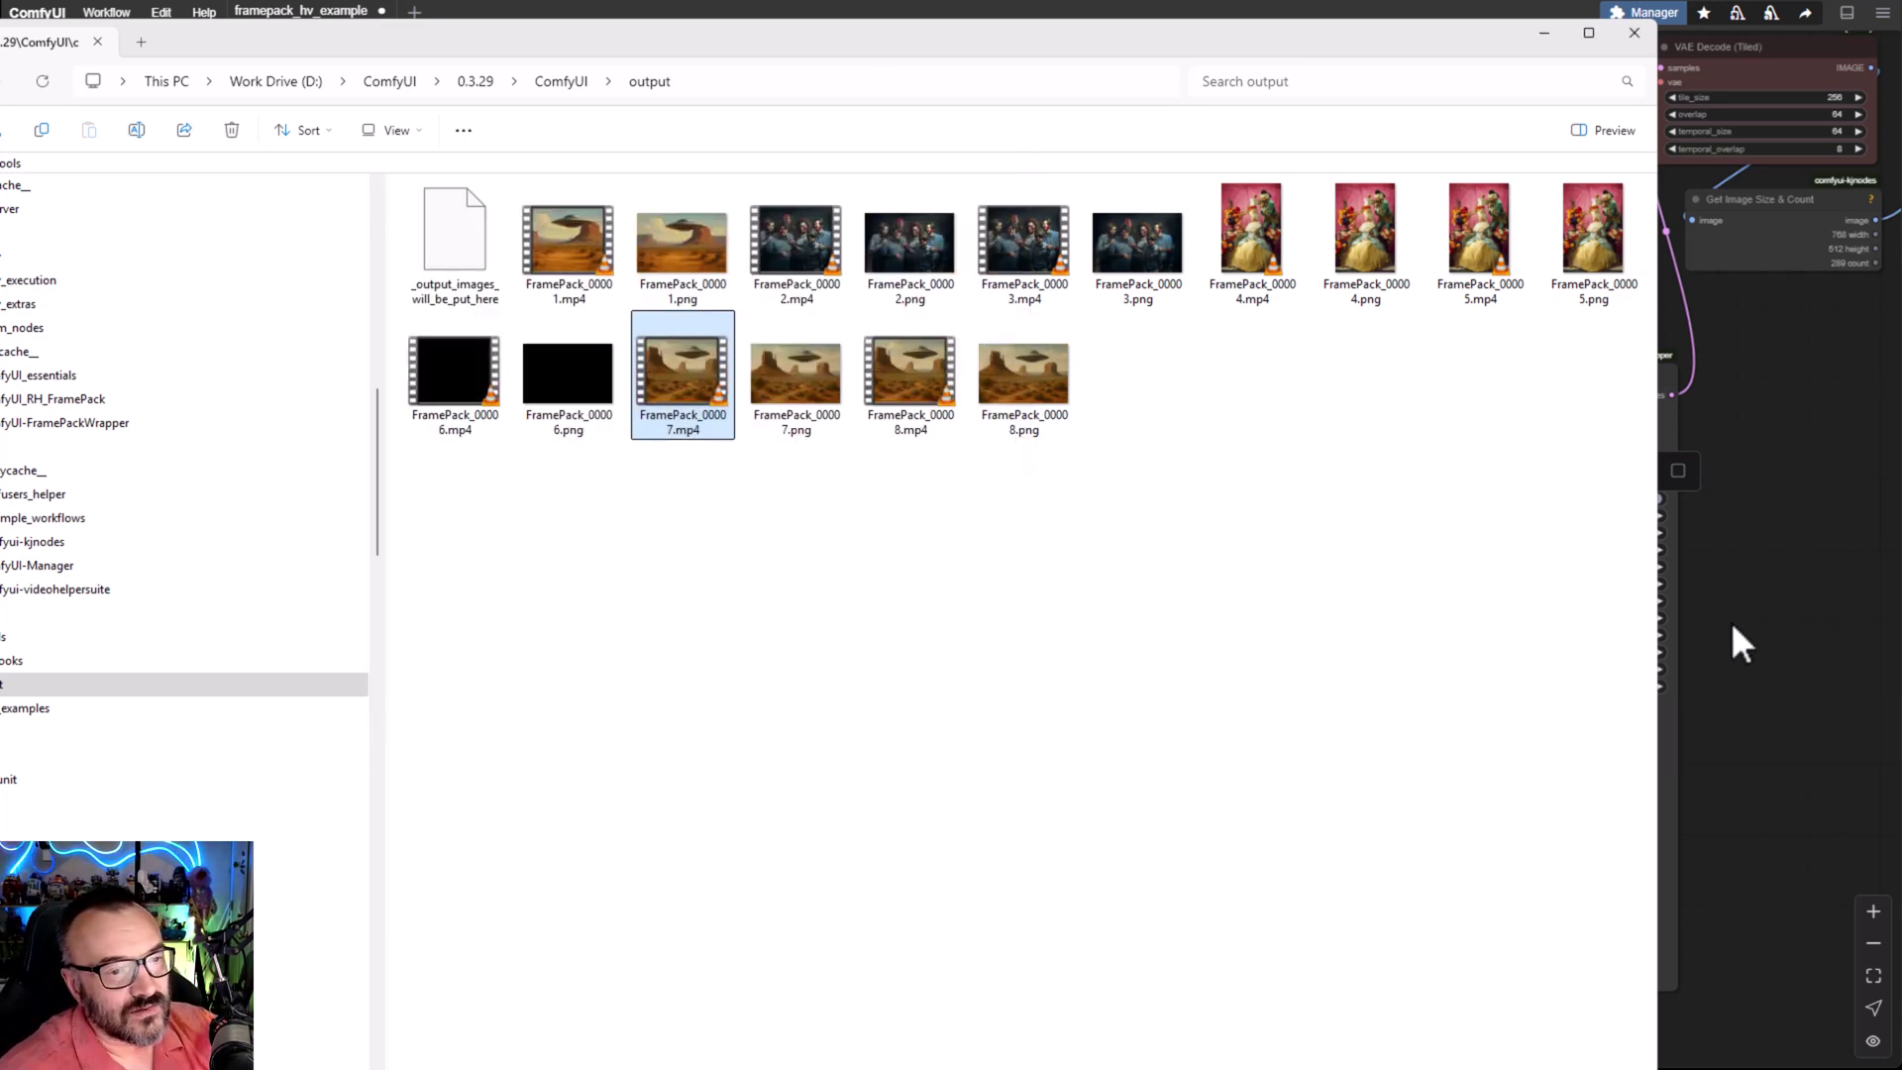
left_click(1822, 654)
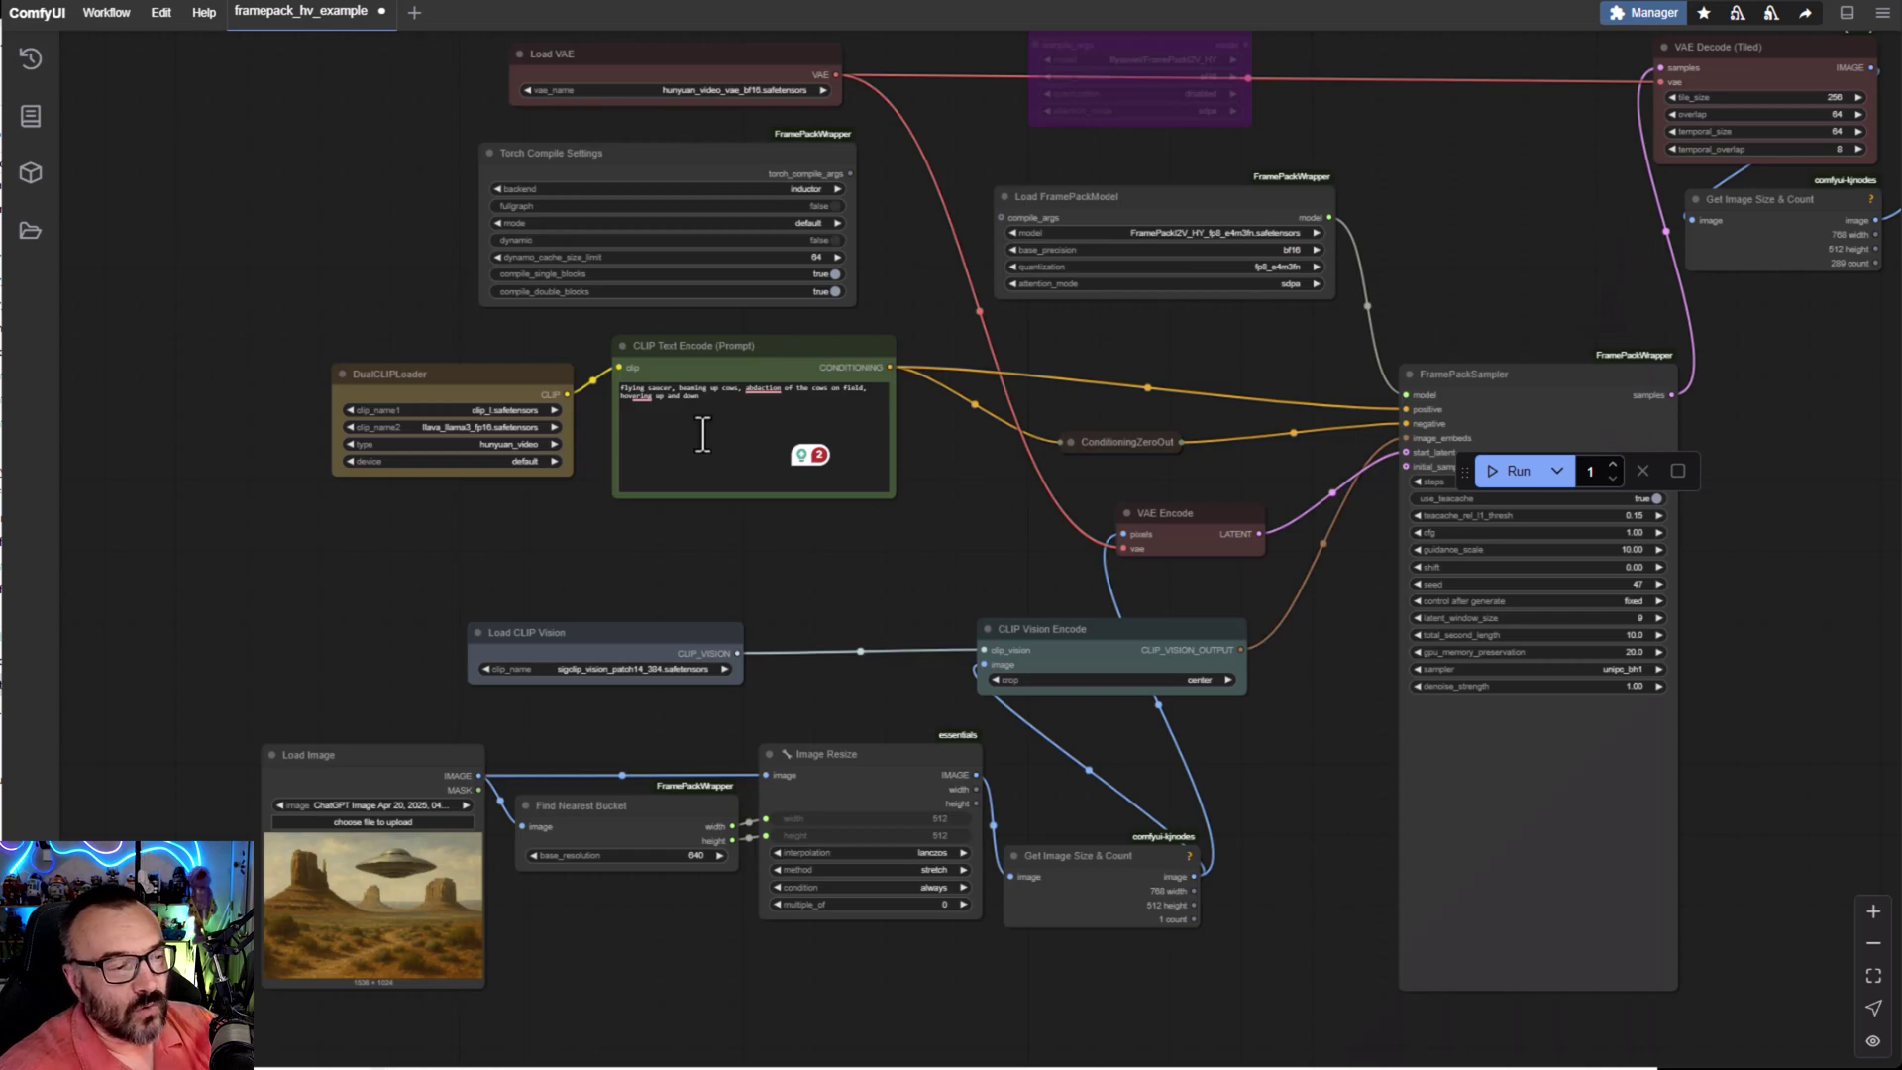
- Compare the flying saucer prompt in the CLIP Text Encode node with the generated video in the Video Combine preview
scroll(776, 422, "up", 5)
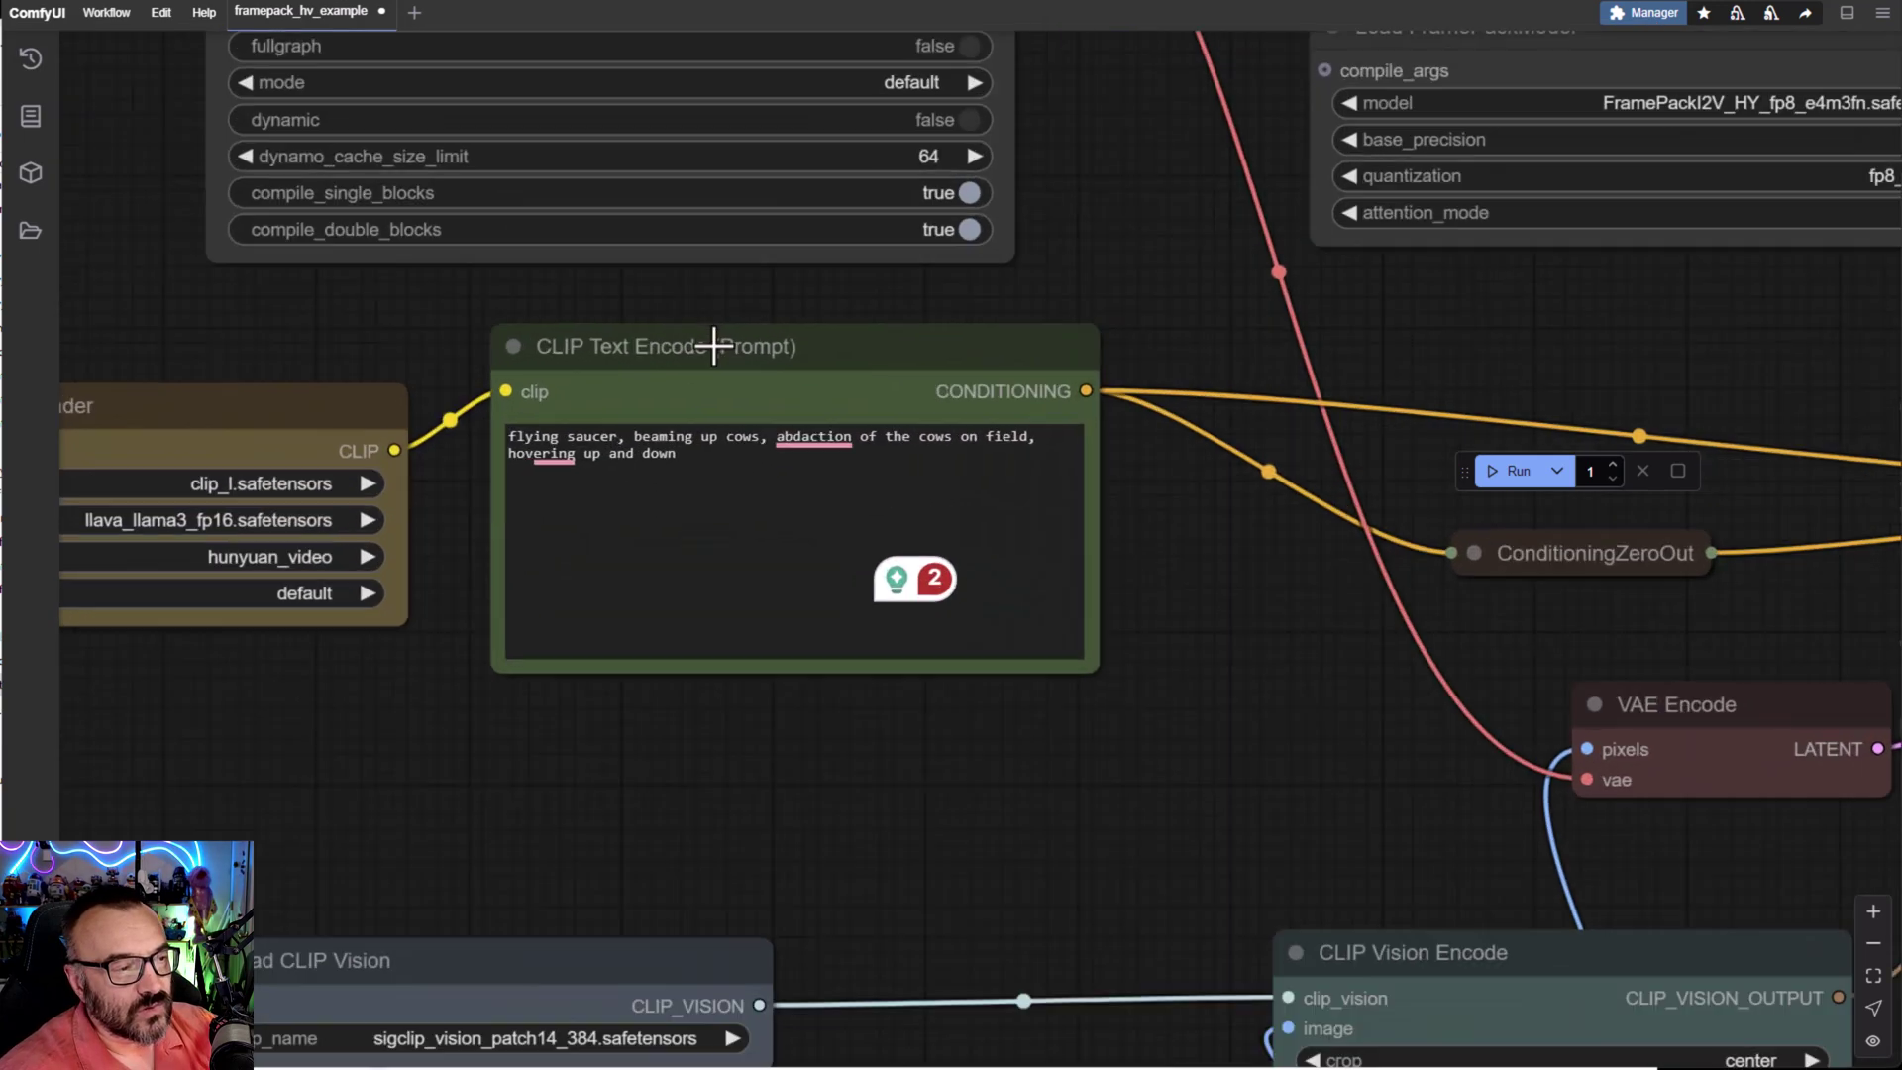
key("ctrl+a")
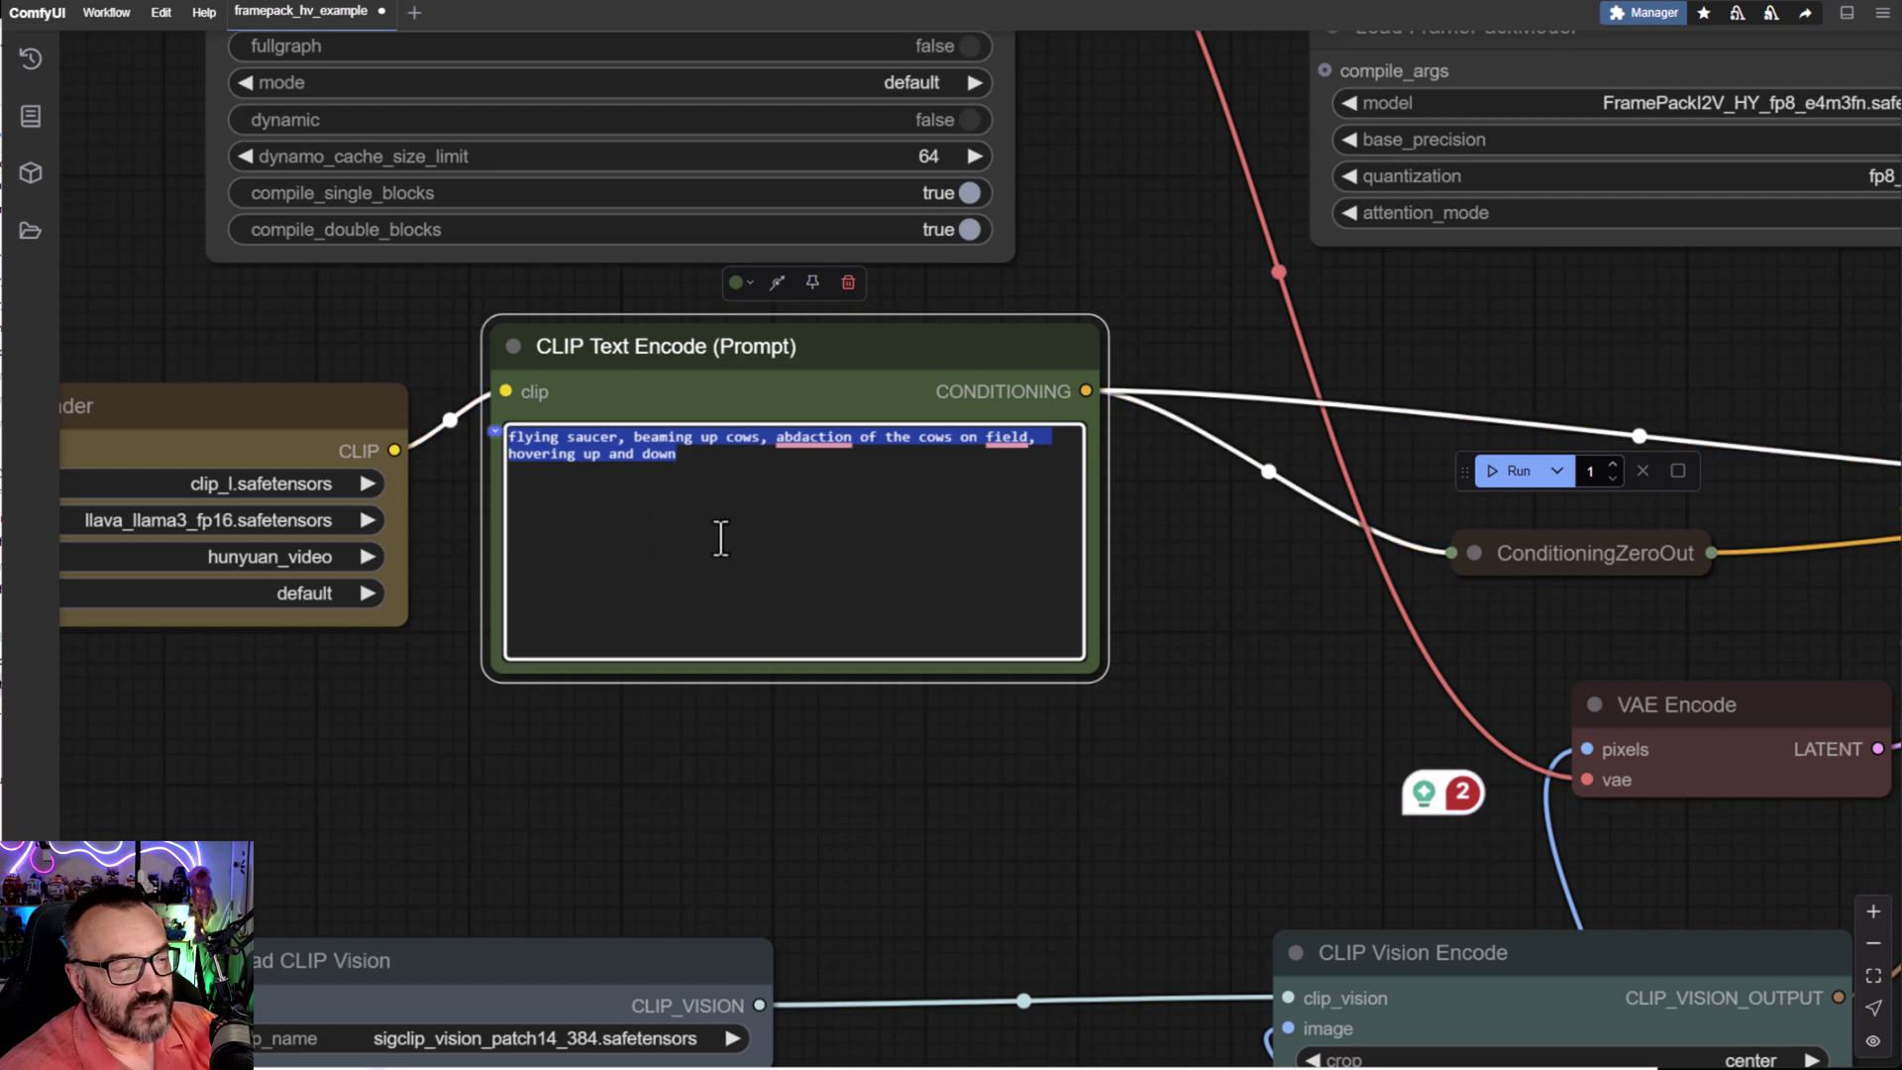
scroll(797, 558, "down", 7)
scroll(796, 558, "down", 5)
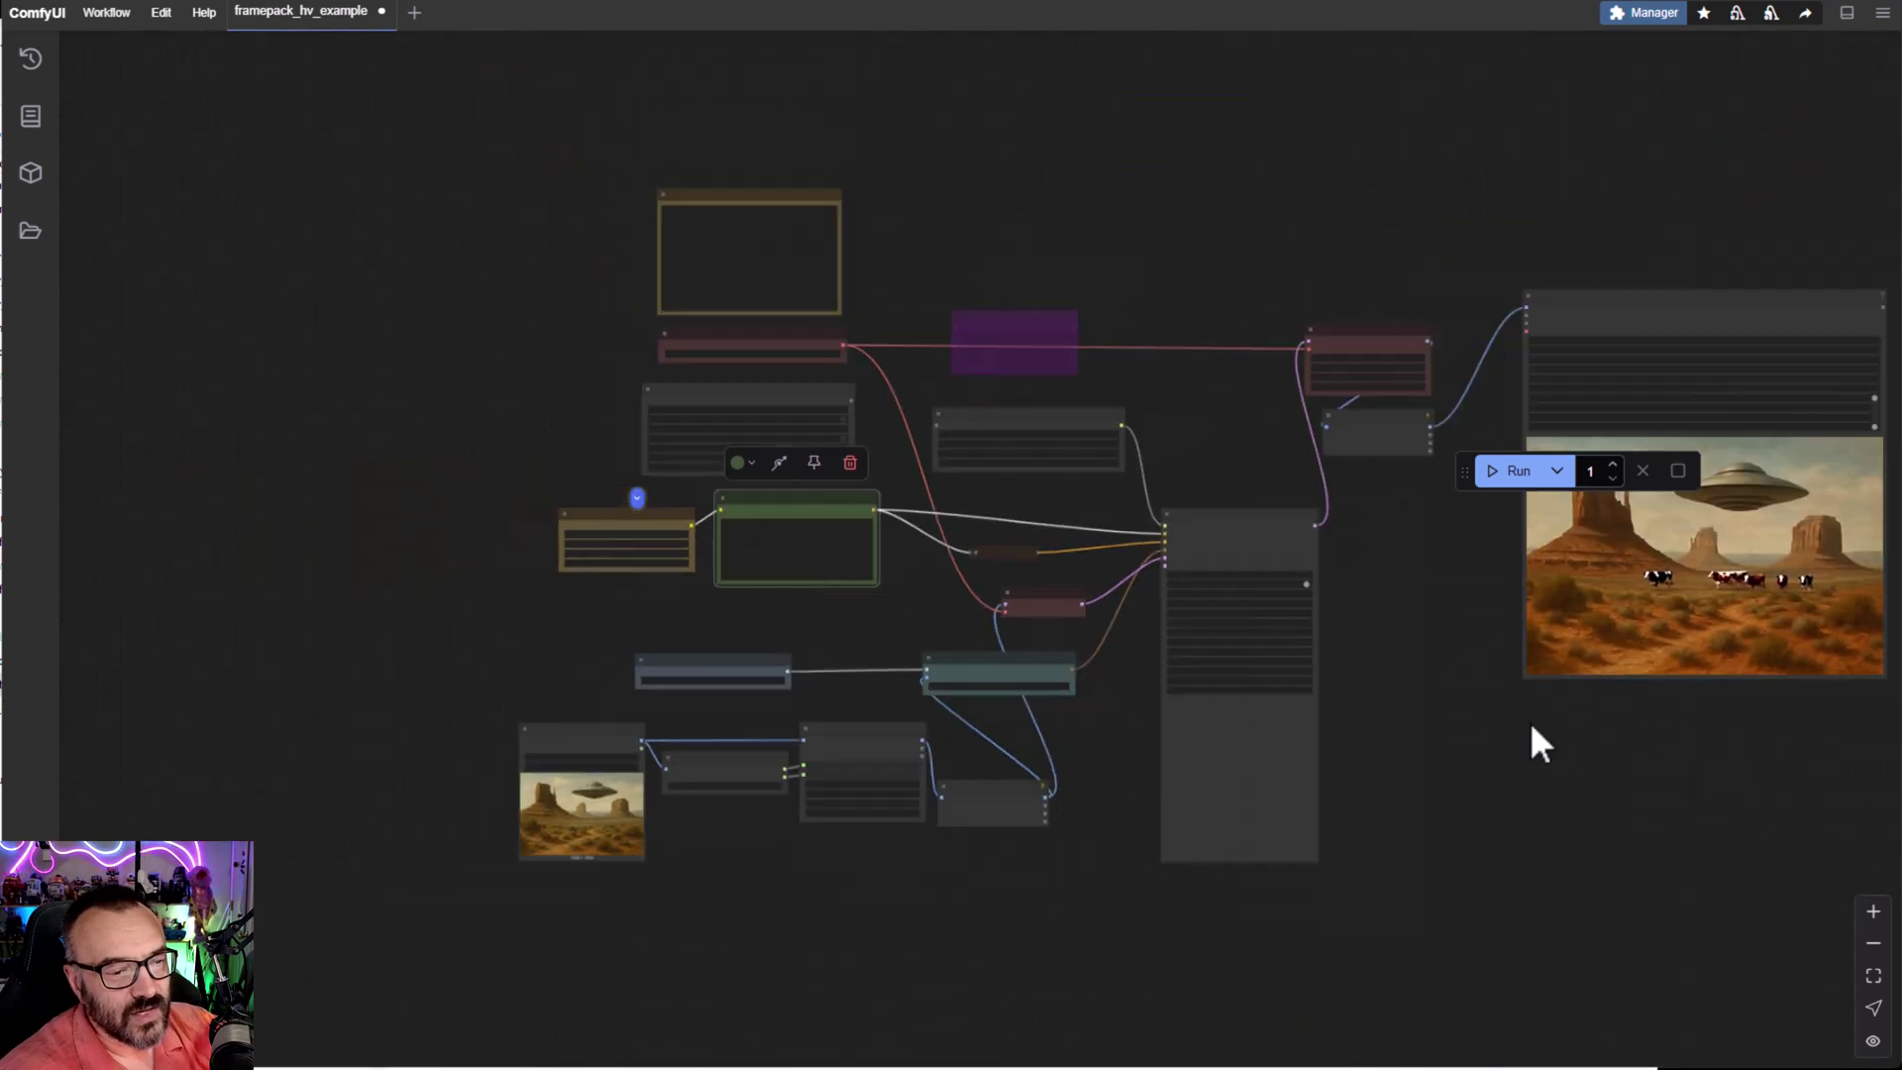
left_click_drag(1535, 743, 925, 698)
scroll(1193, 406, "up", 10)
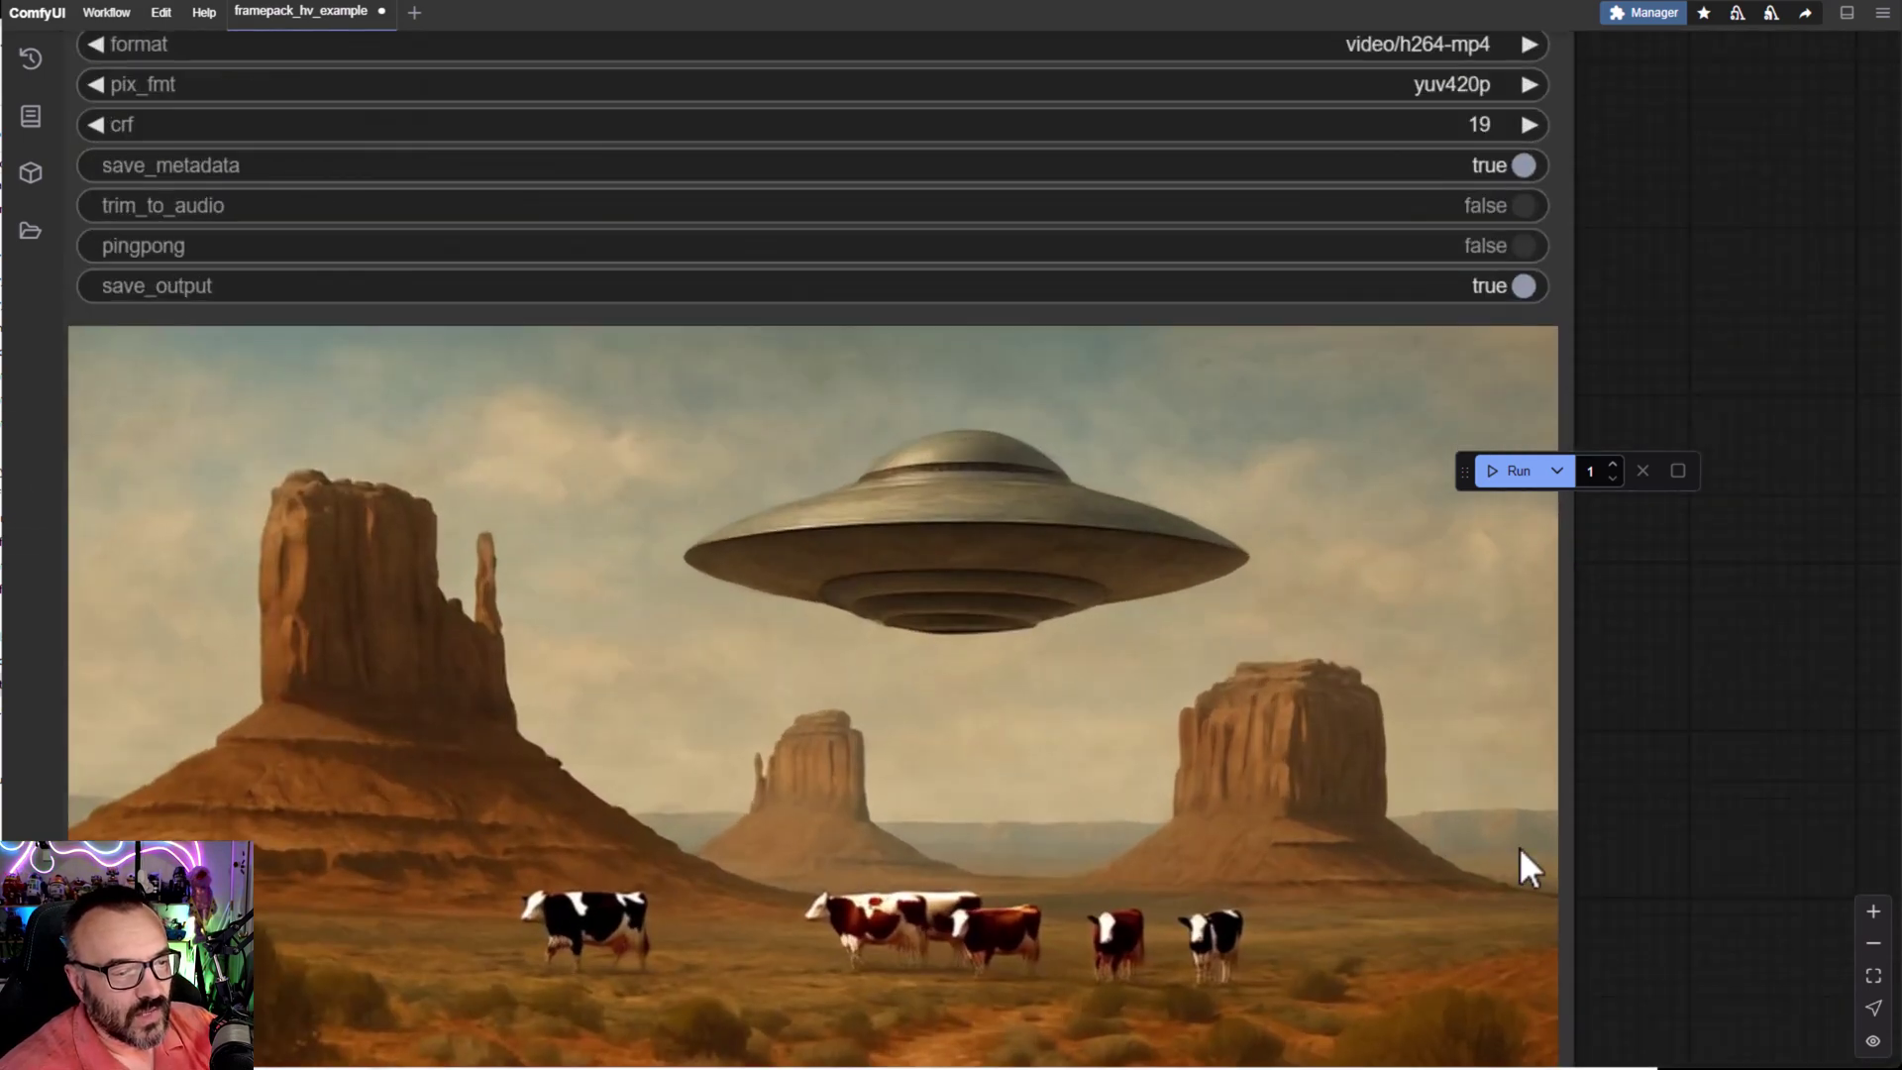
left_click_drag(1648, 837, 1870, 472)
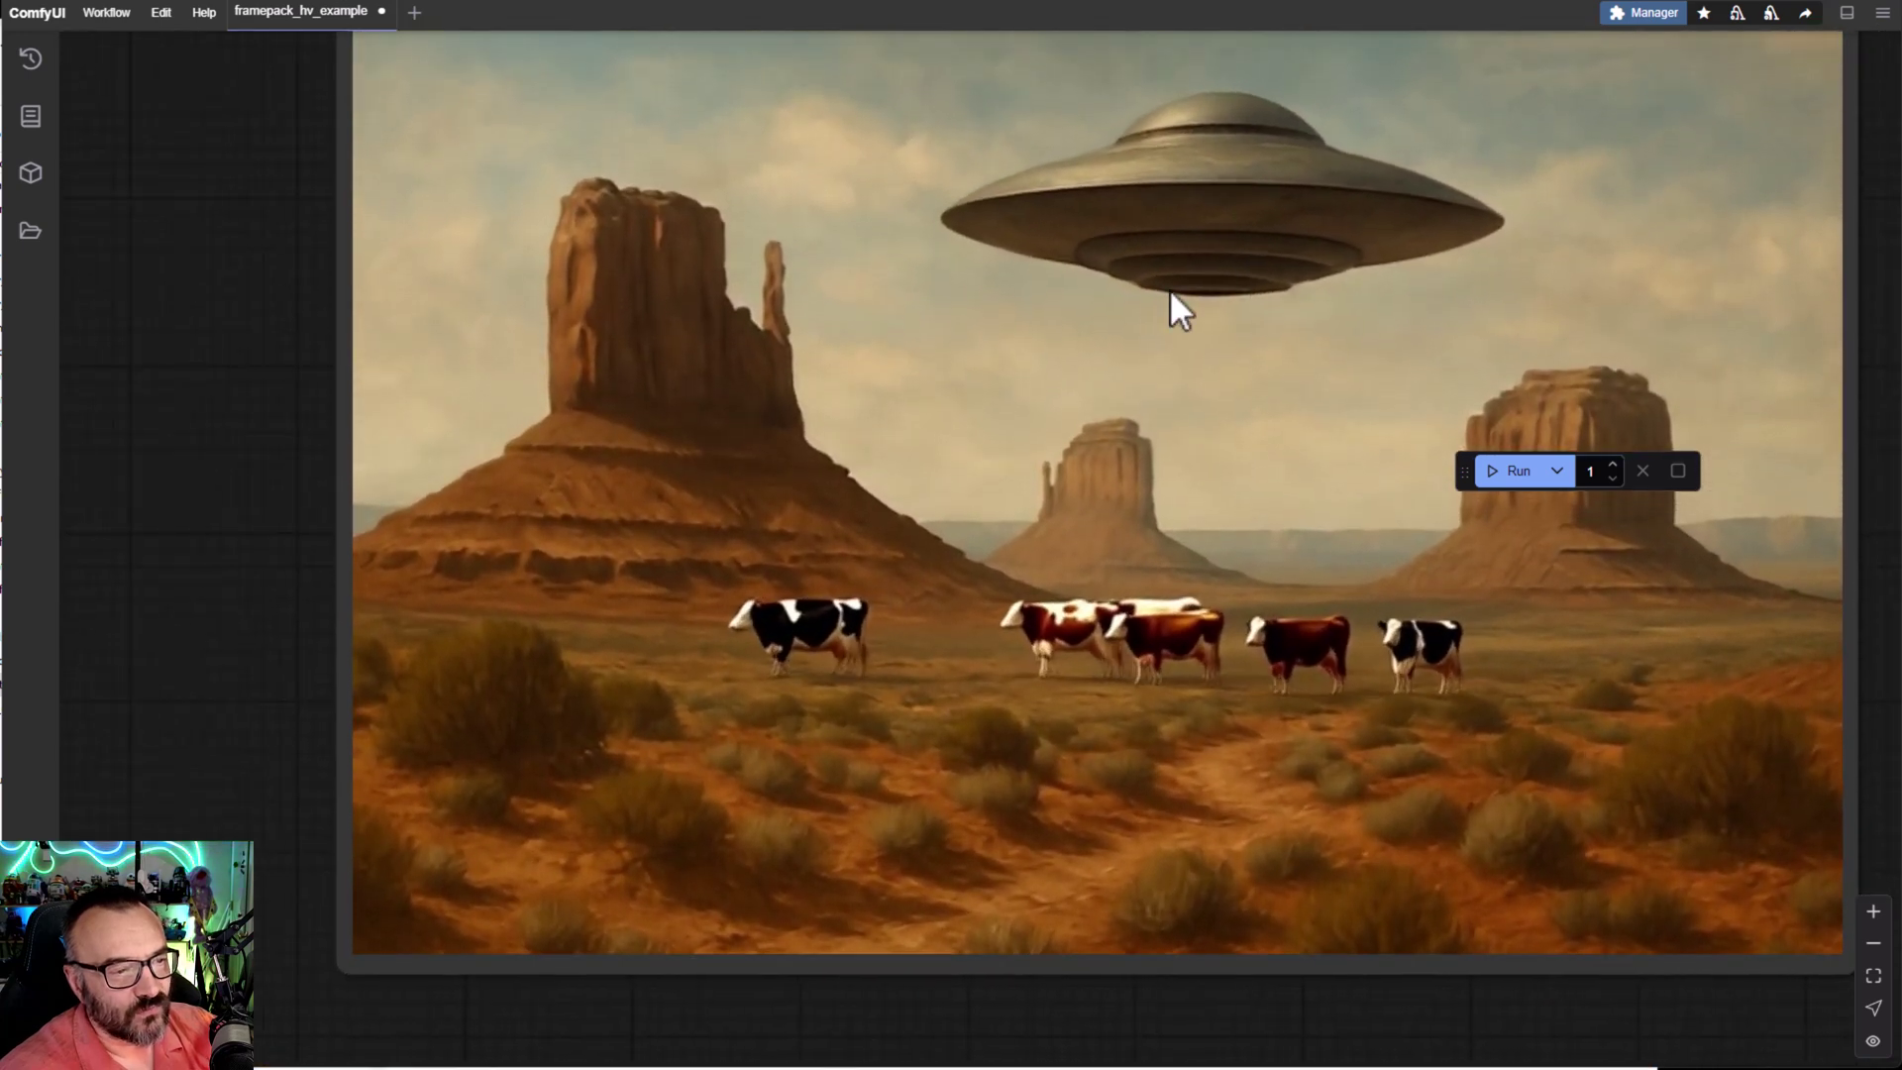
scroll(1137, 645, "down", 3)
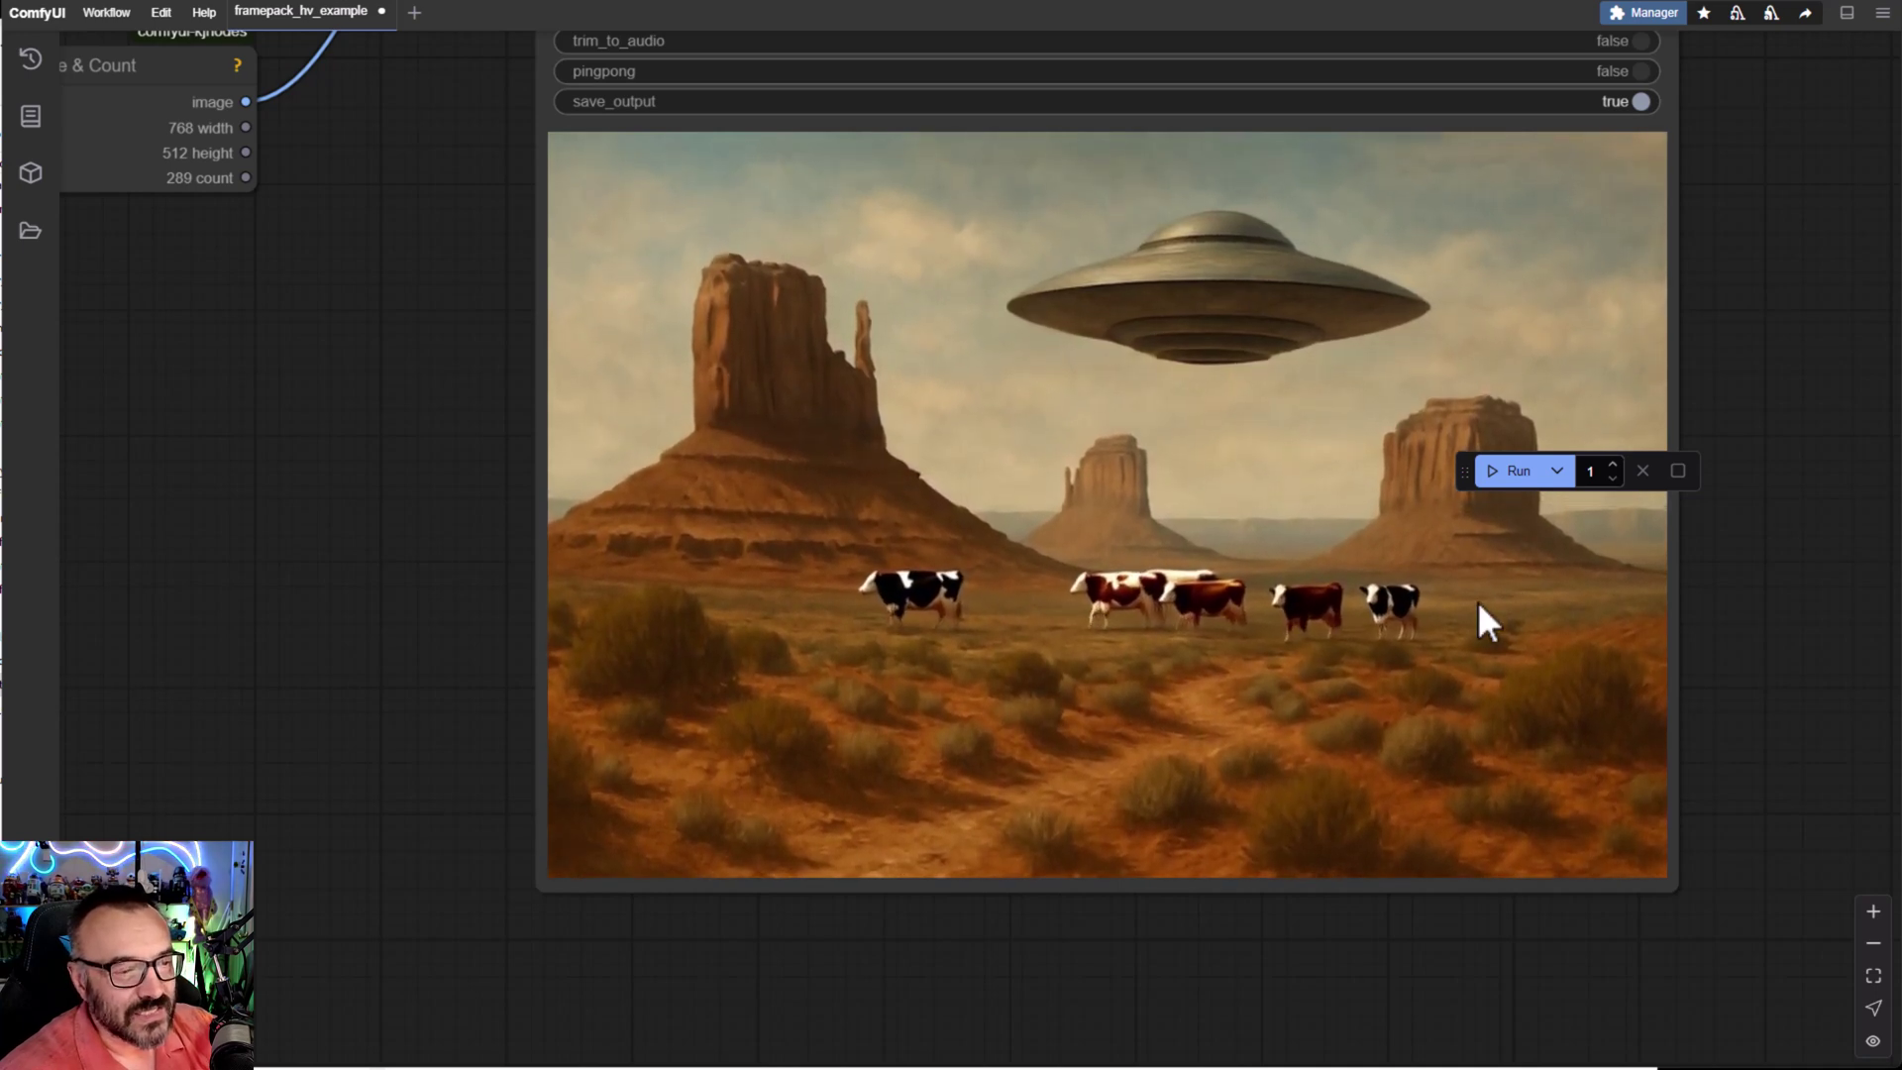
scroll(863, 621, "down", 2)
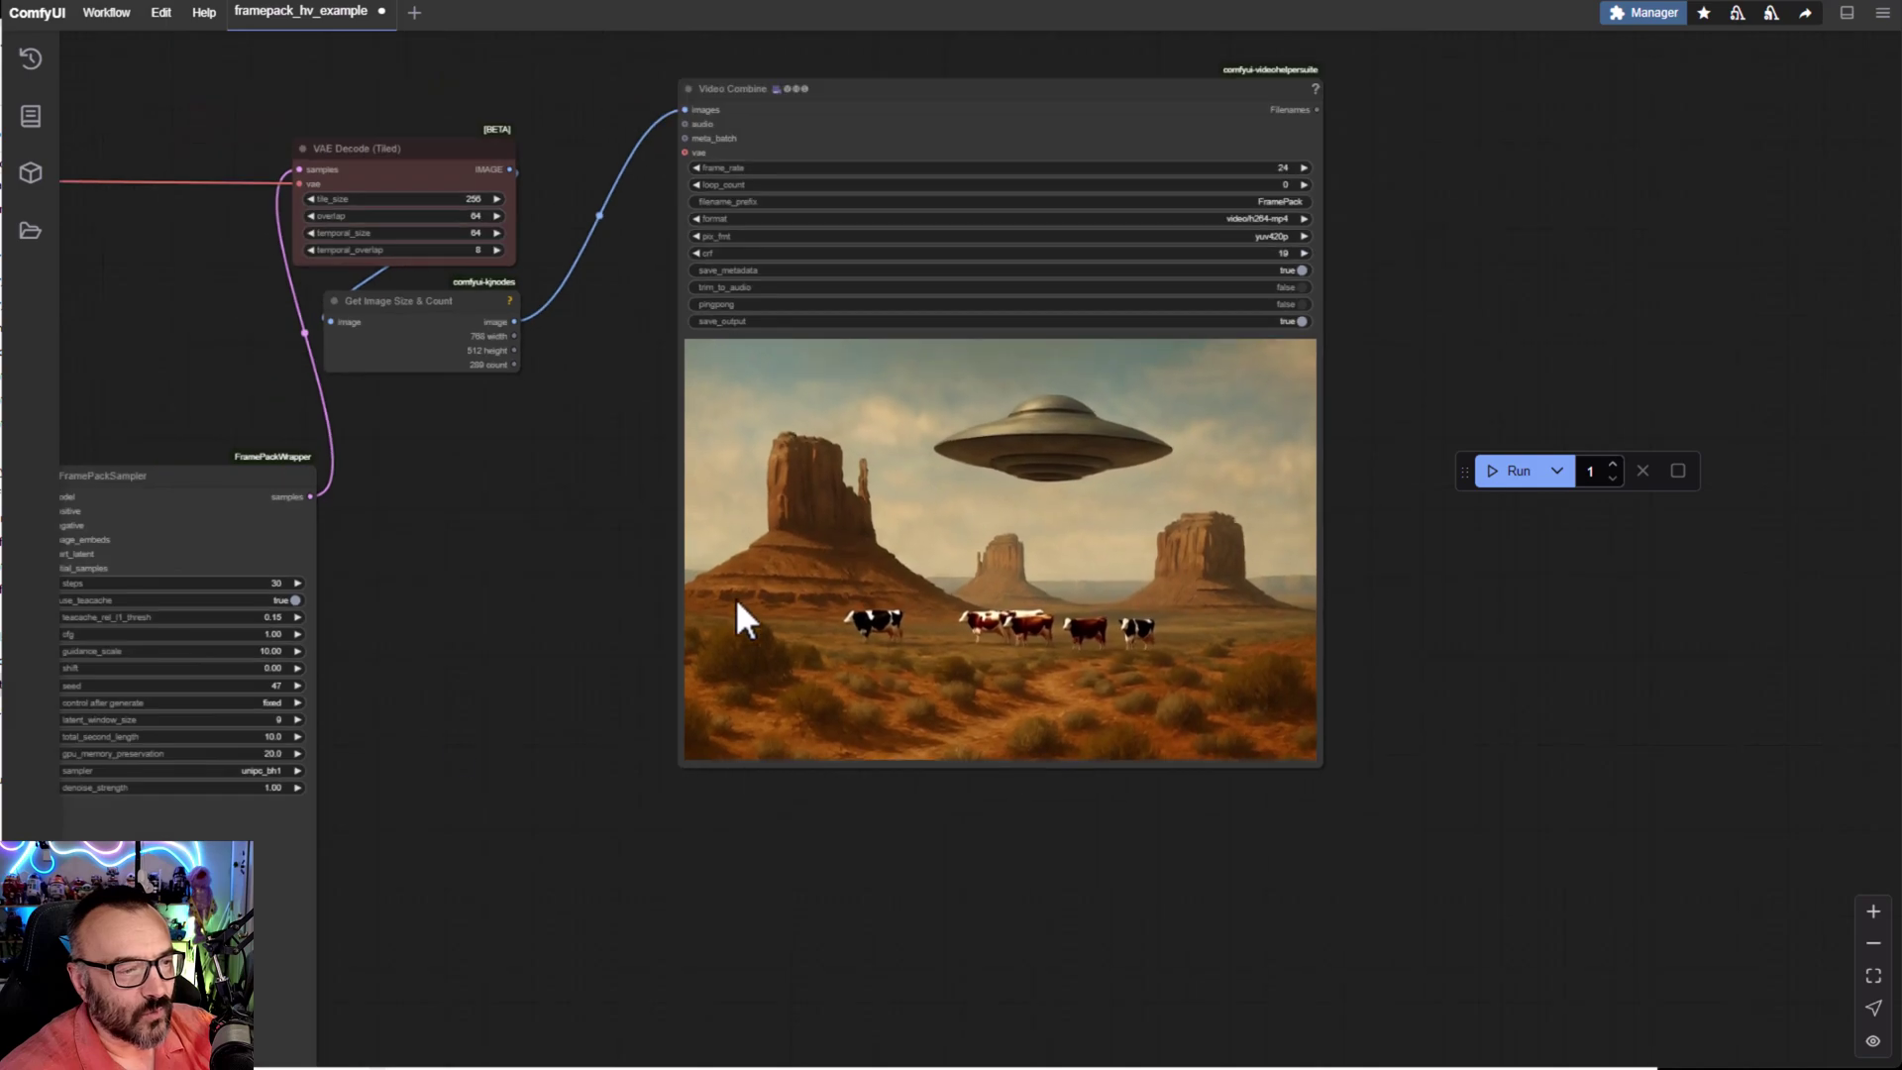
- Examine how the Load Image node feeds Find Nearest Bucket, Image Resize and Get Image Size & Count
left_click_drag(733, 615, 1465, 670)
scroll(1466, 670, "down", 5)
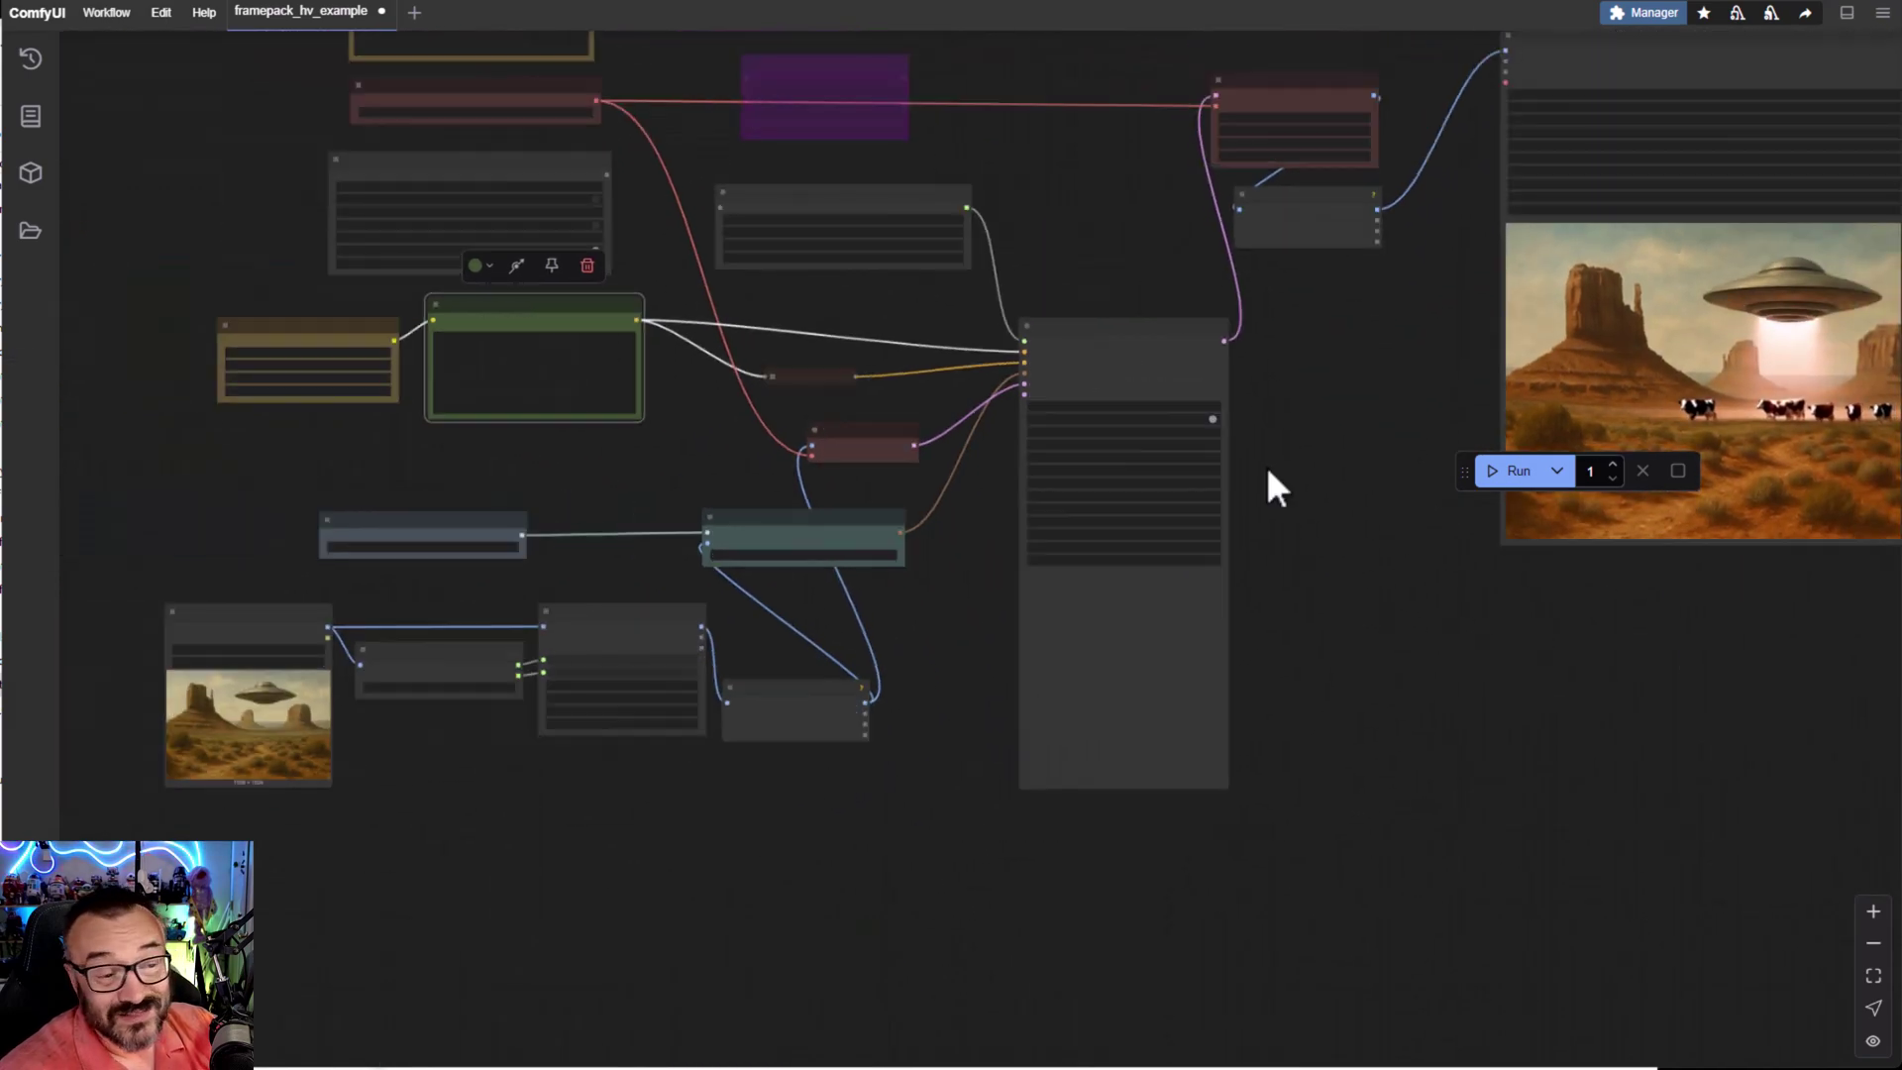
scroll(1268, 473, "up", 4)
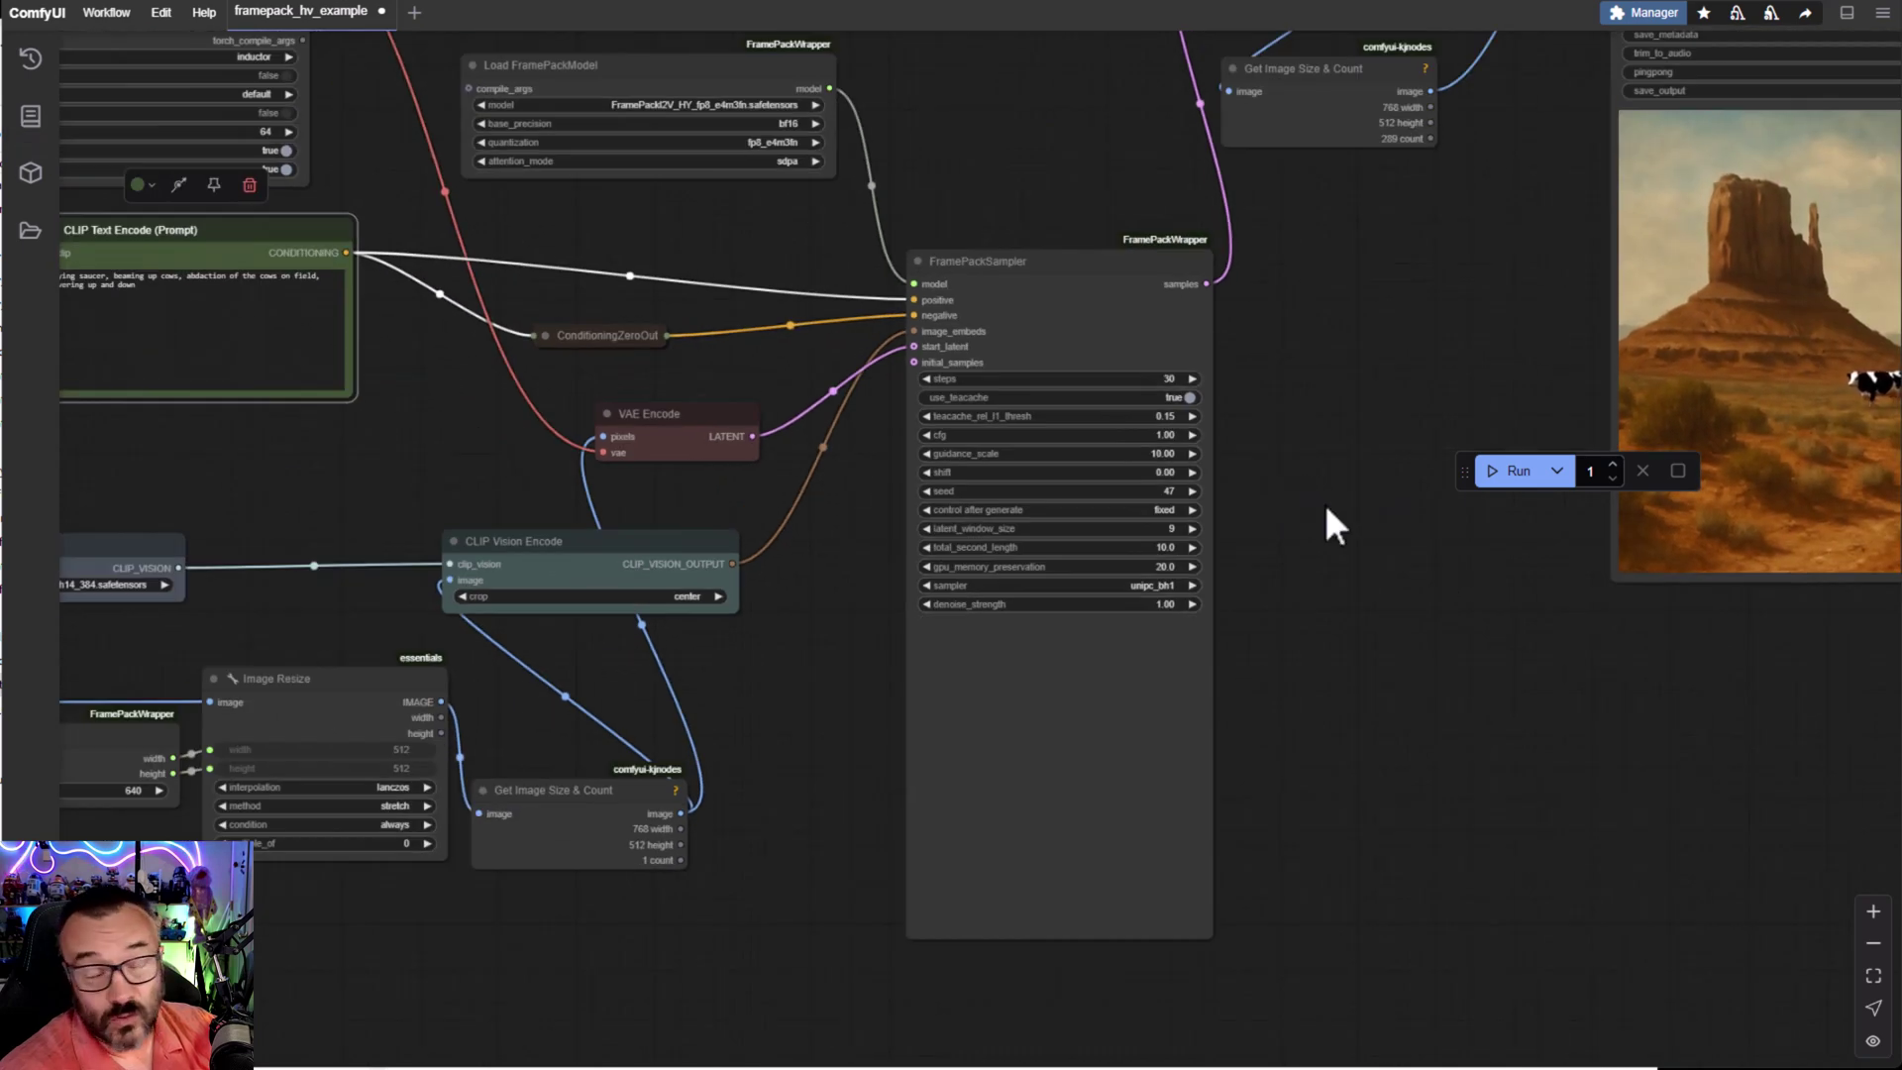
left_click_drag(614, 505, 1263, 435)
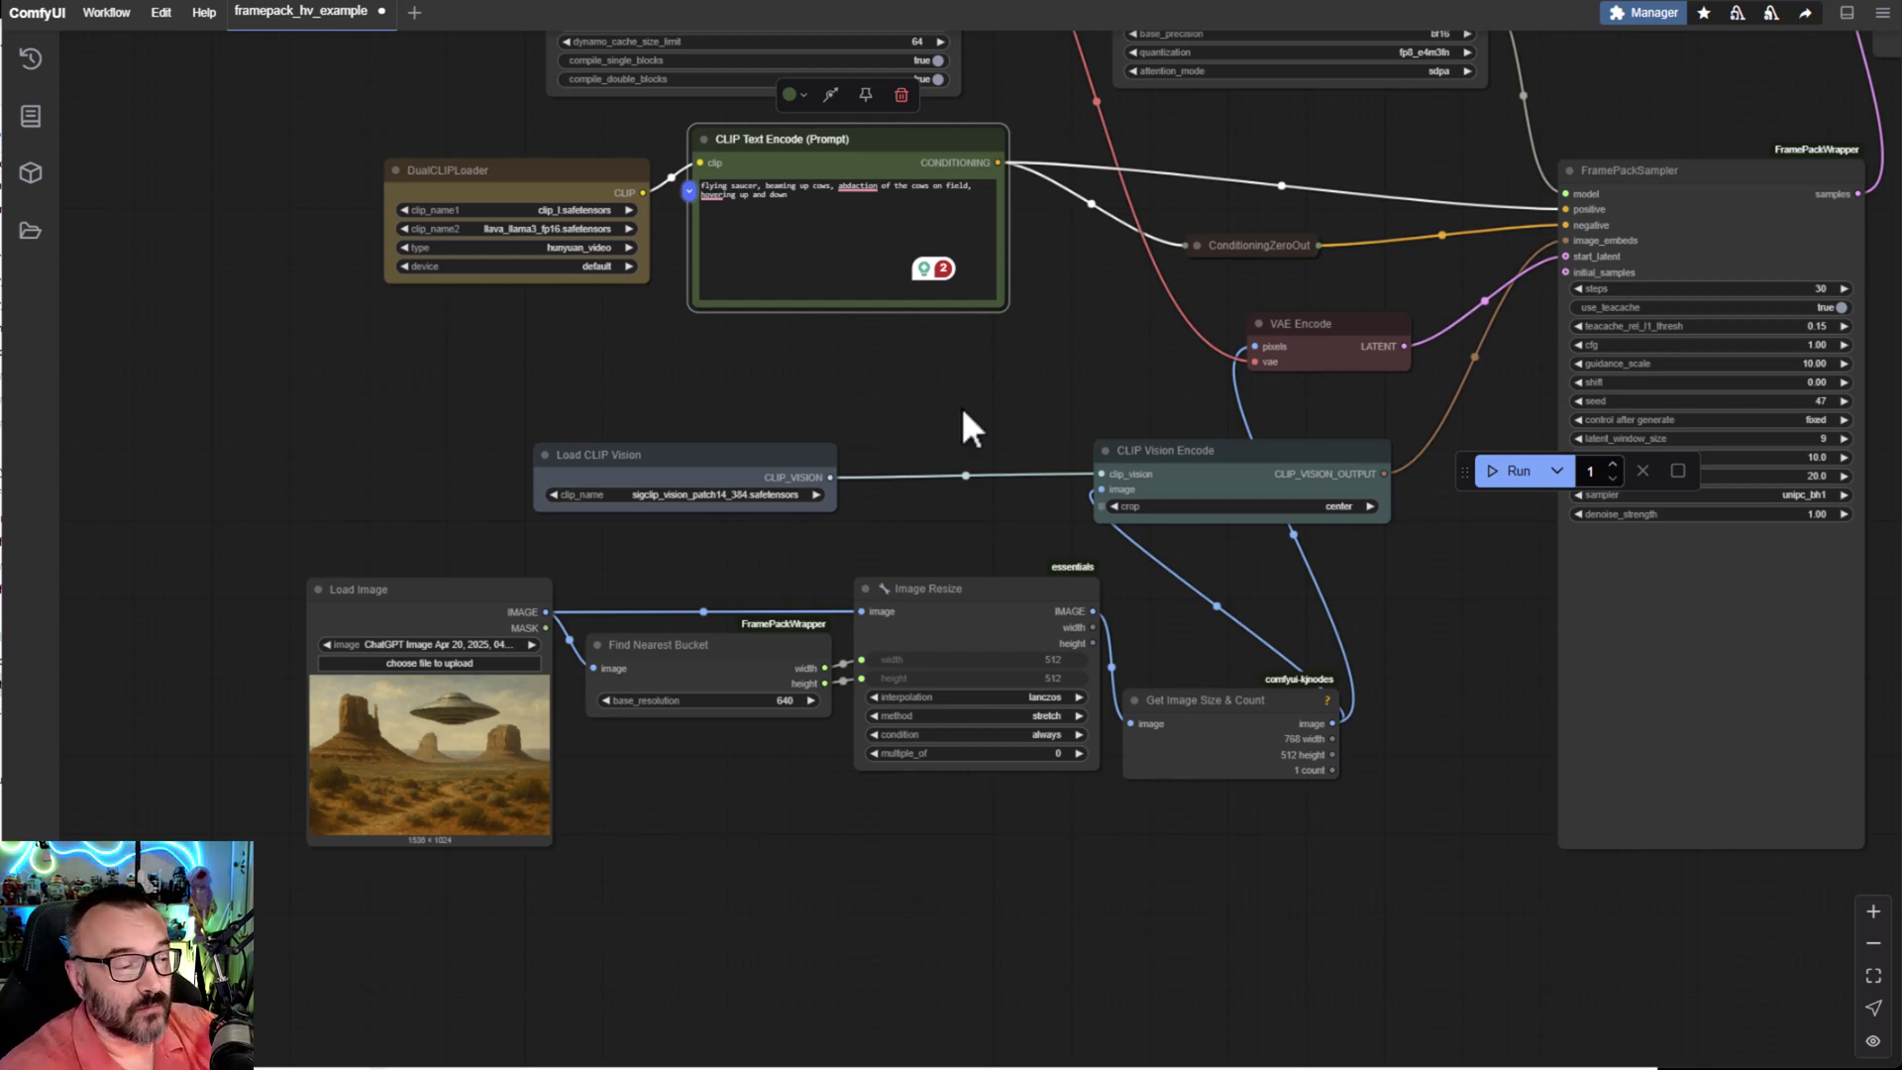
scroll(479, 673, "up", 8)
left_click_drag(390, 399, 600, 208)
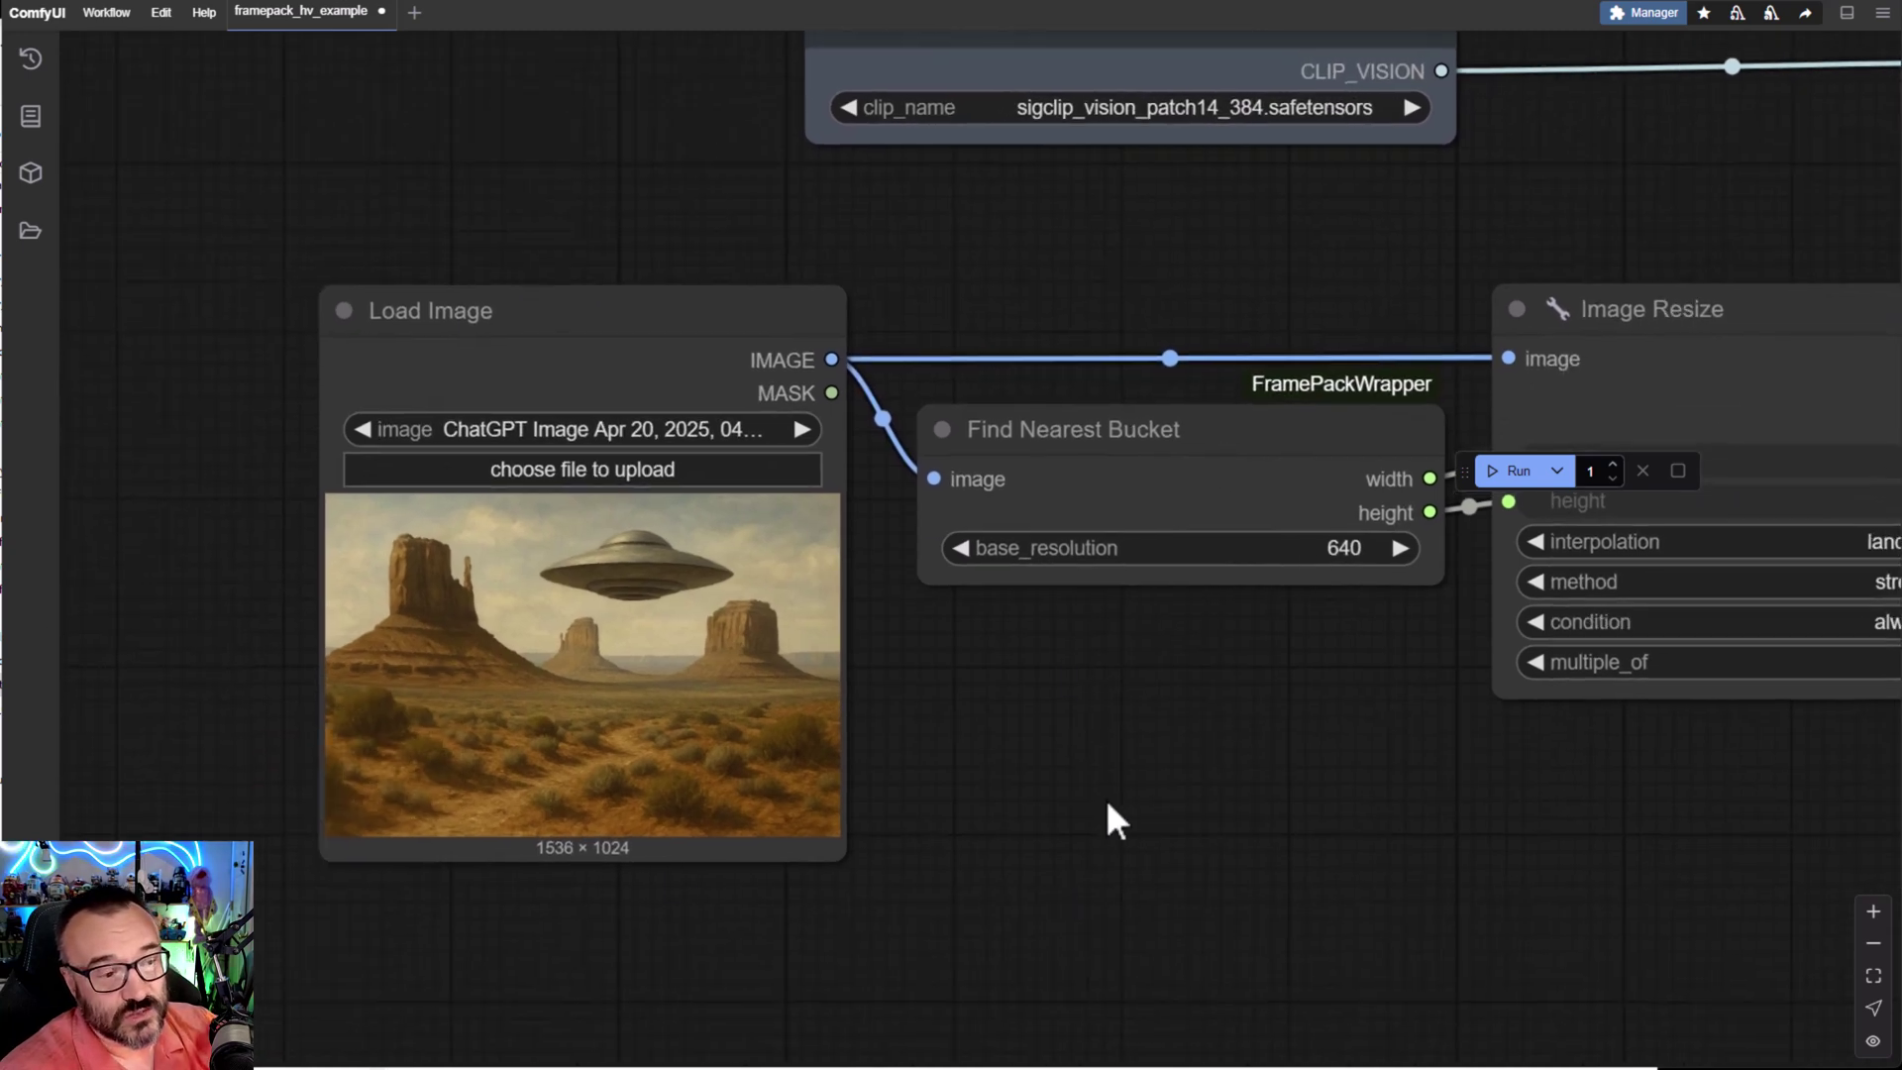
scroll(991, 802, "down", 5)
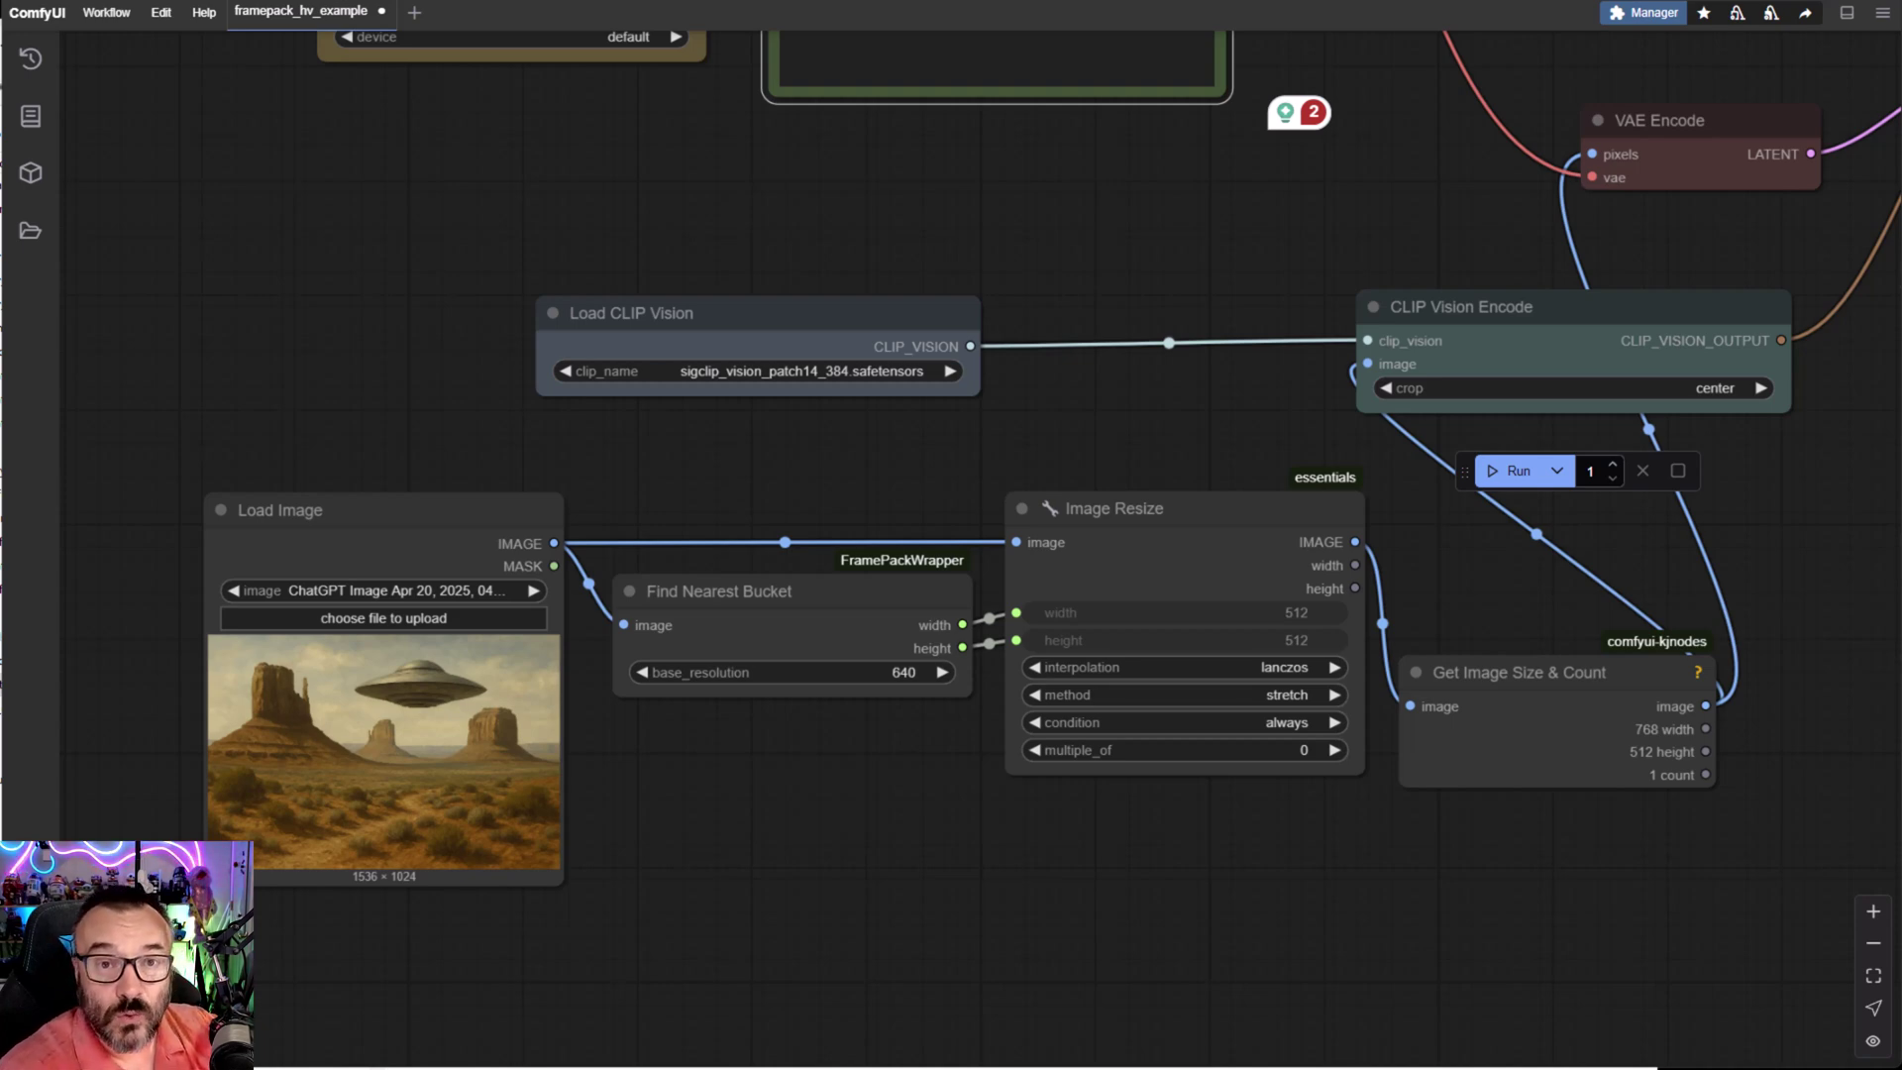
left_click_drag(288, 288, 257, 361)
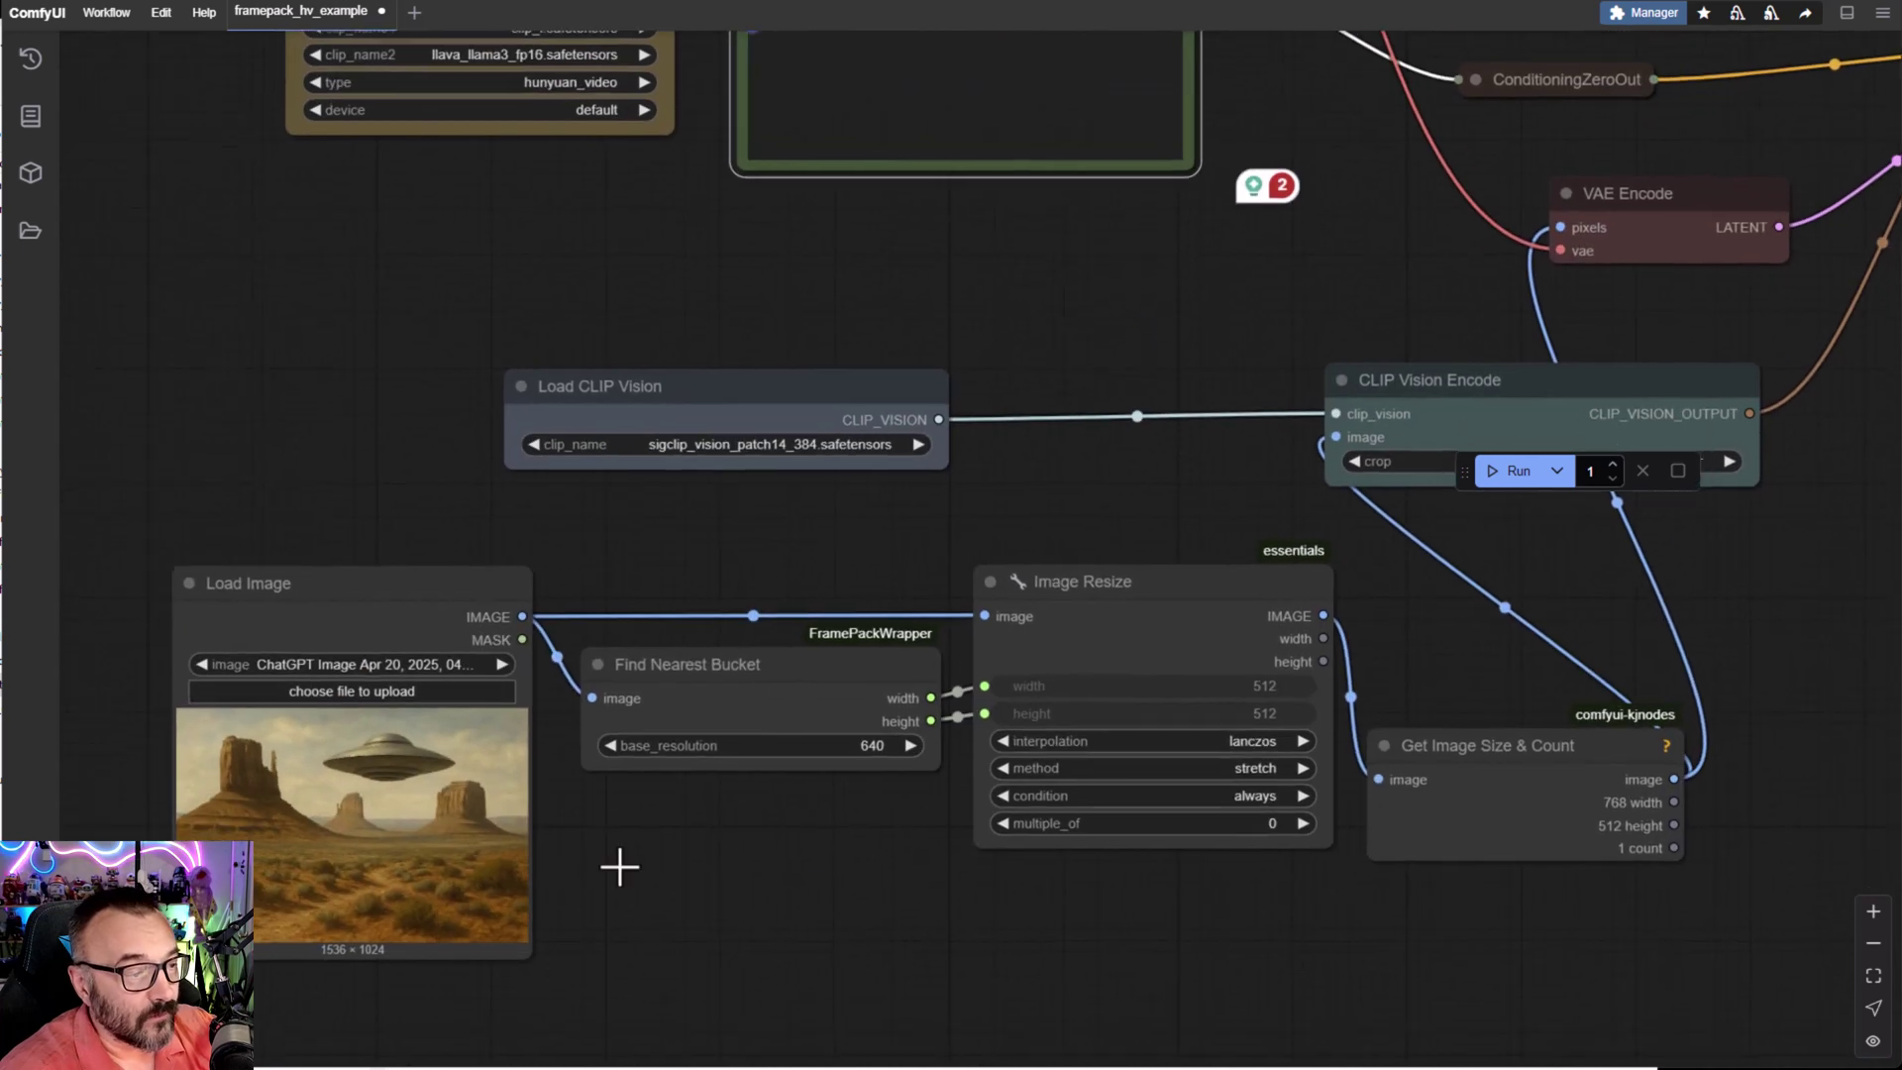
scroll(671, 773, "down", 2)
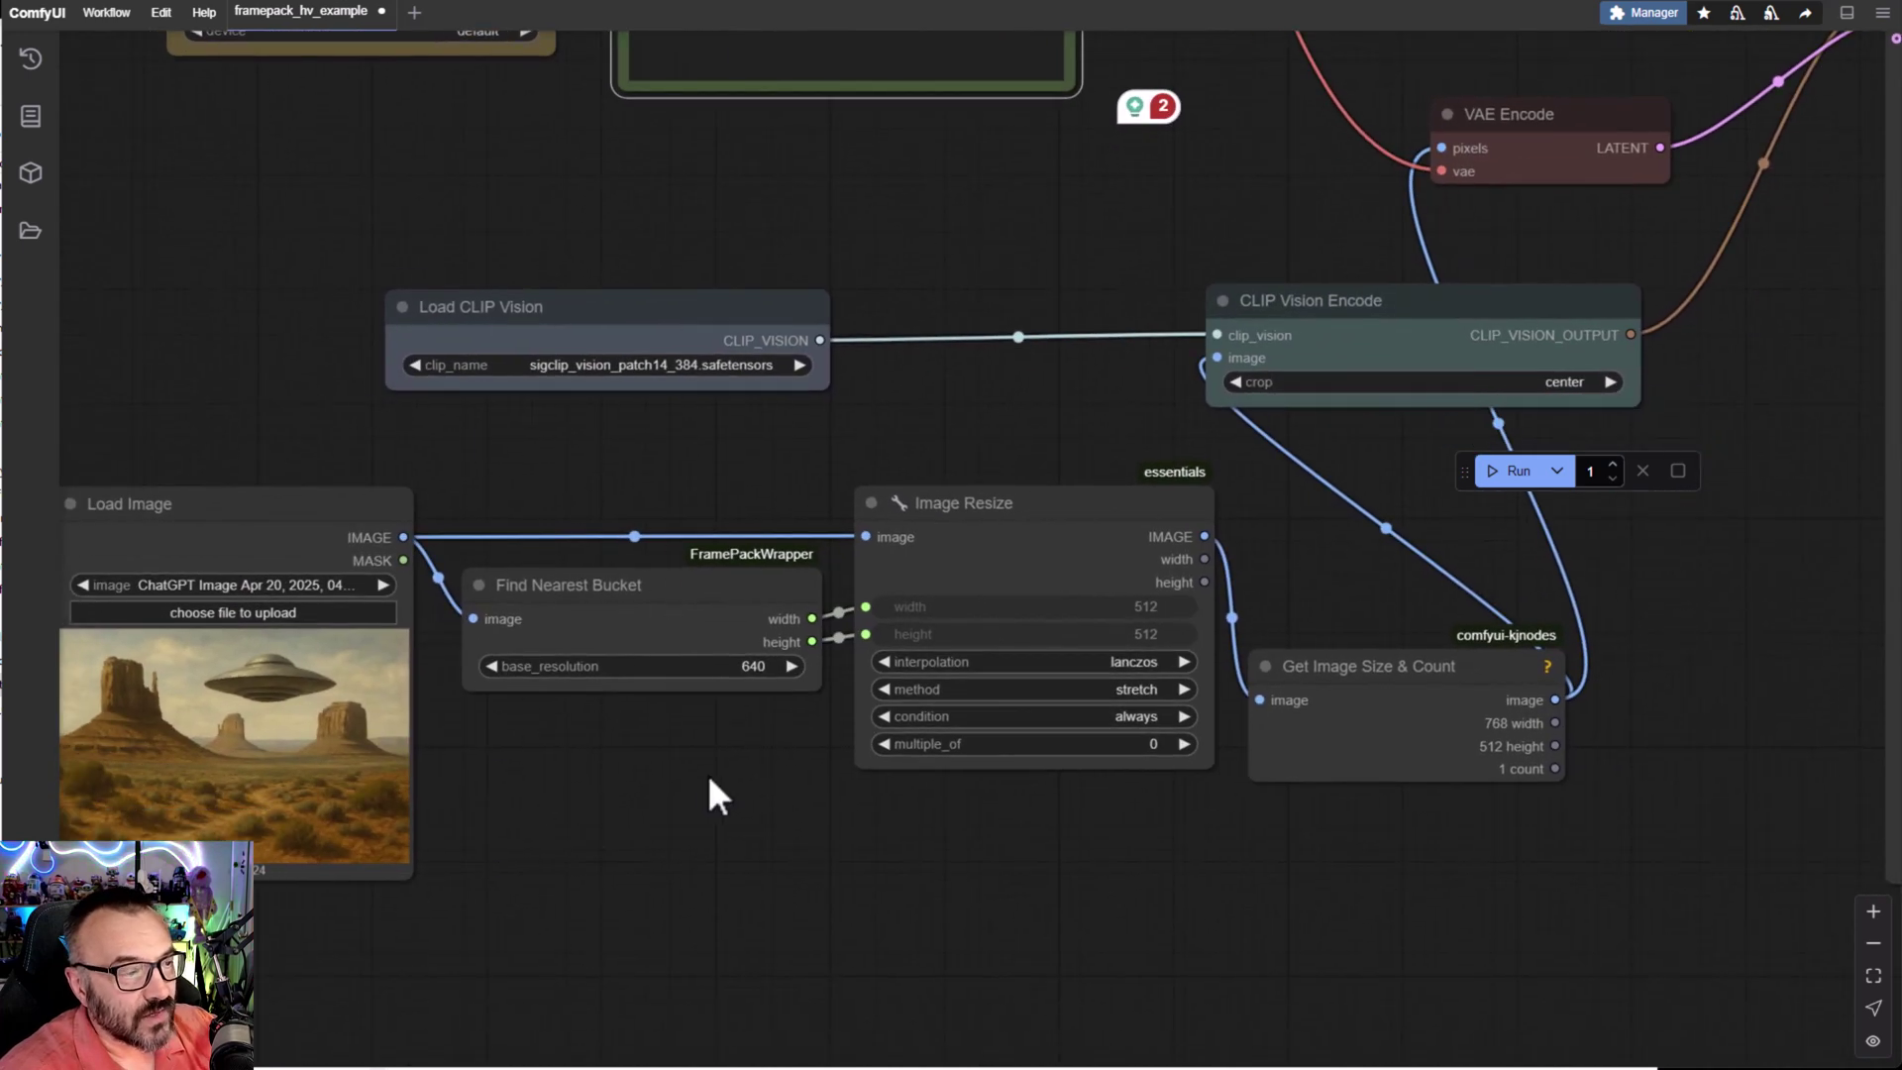
scroll(594, 659, "left", 3)
scroll(1220, 557, "right", 4)
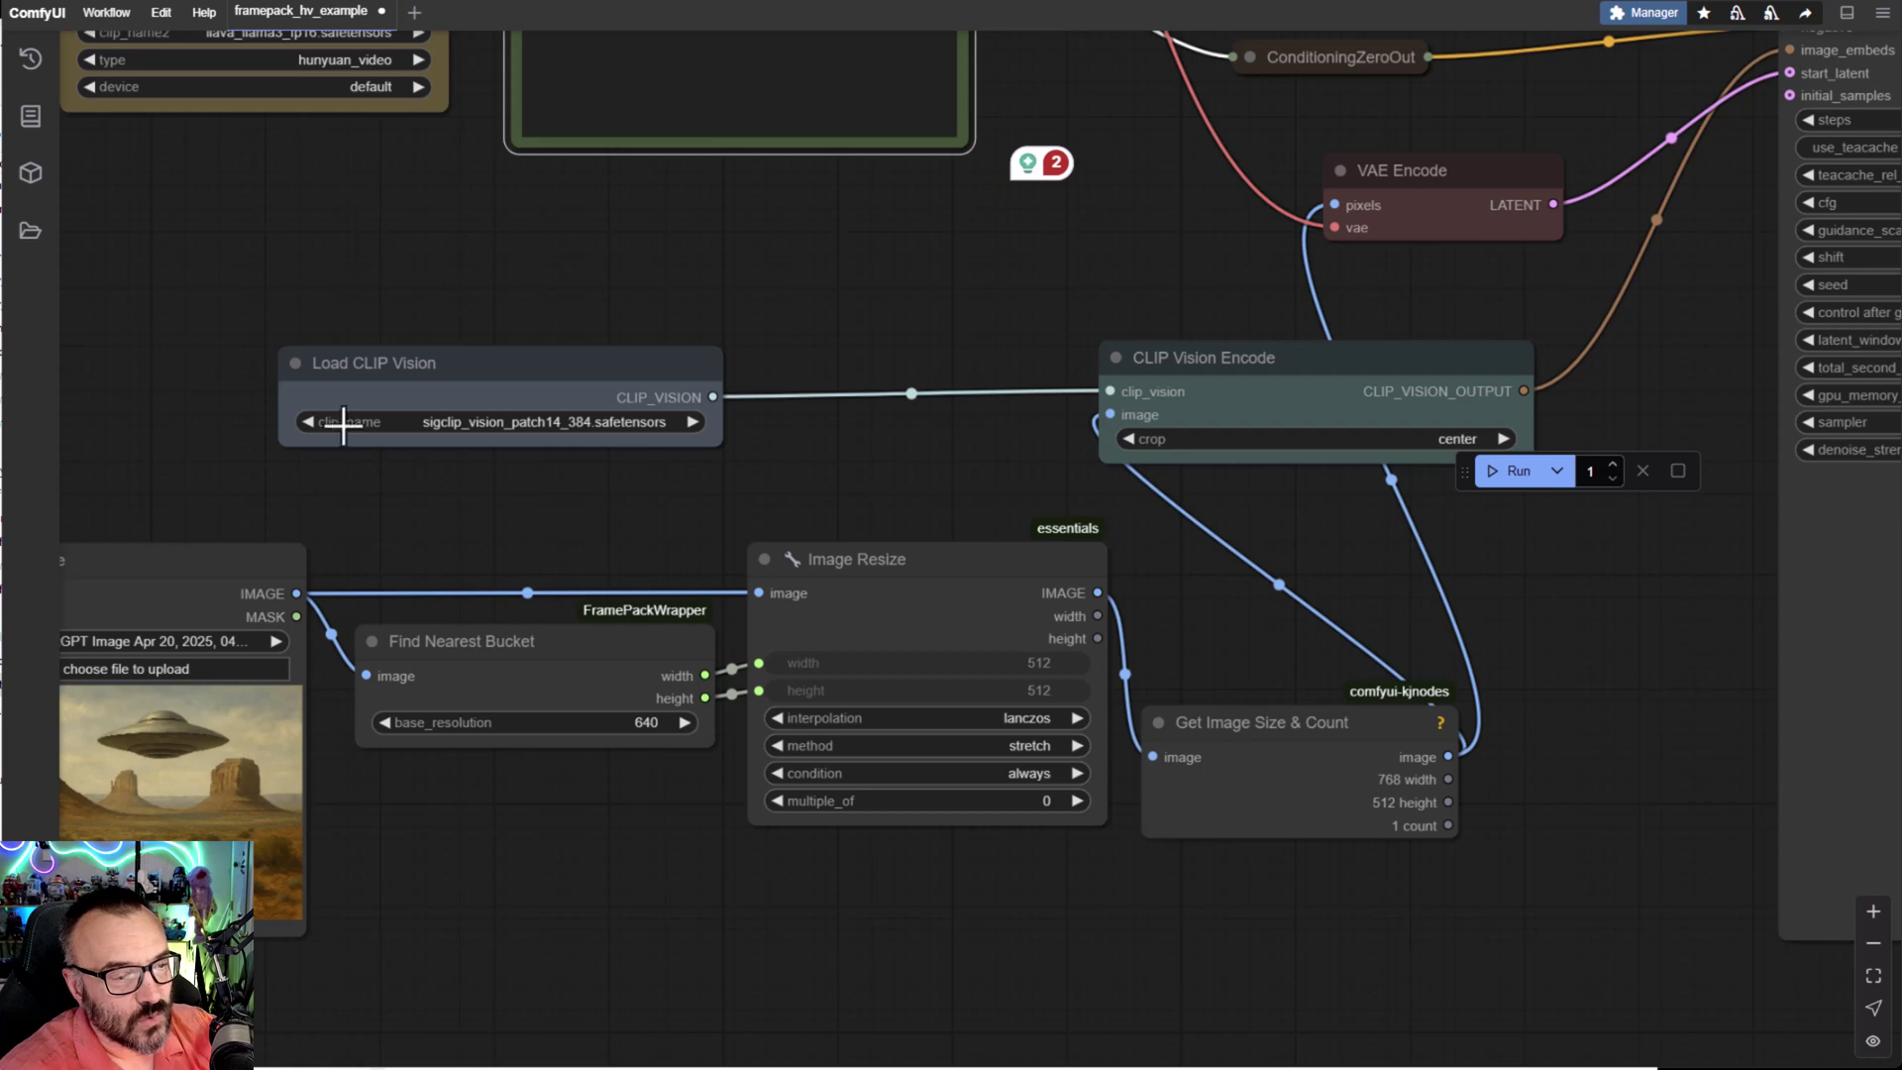
- Trace the connections from Load CLIP Vision through CLIP Vision Encode, and from VAE Encode, to the FramePackSampler inputs
scroll(1056, 500, "up", 5)
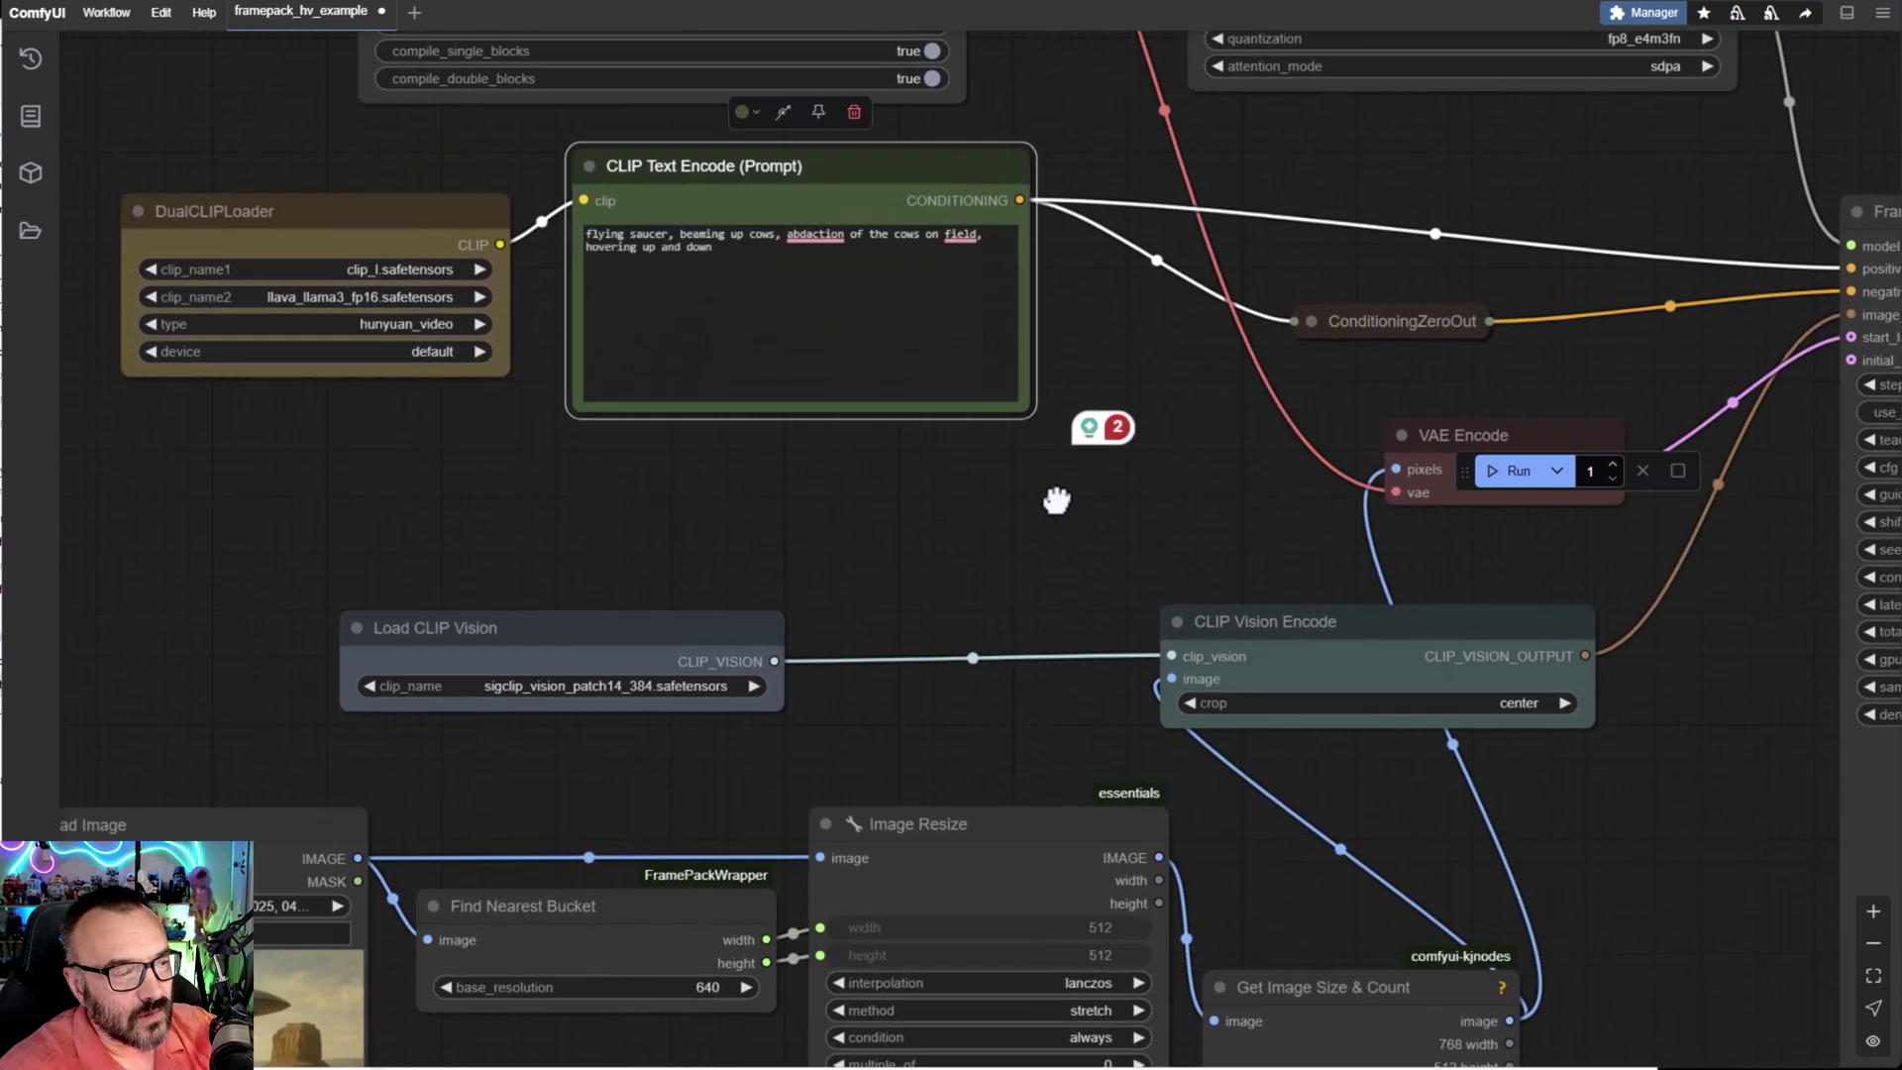
scroll(777, 721, "down", 3)
scroll(636, 552, "up", 6)
left_click_drag(645, 539, 641, 487)
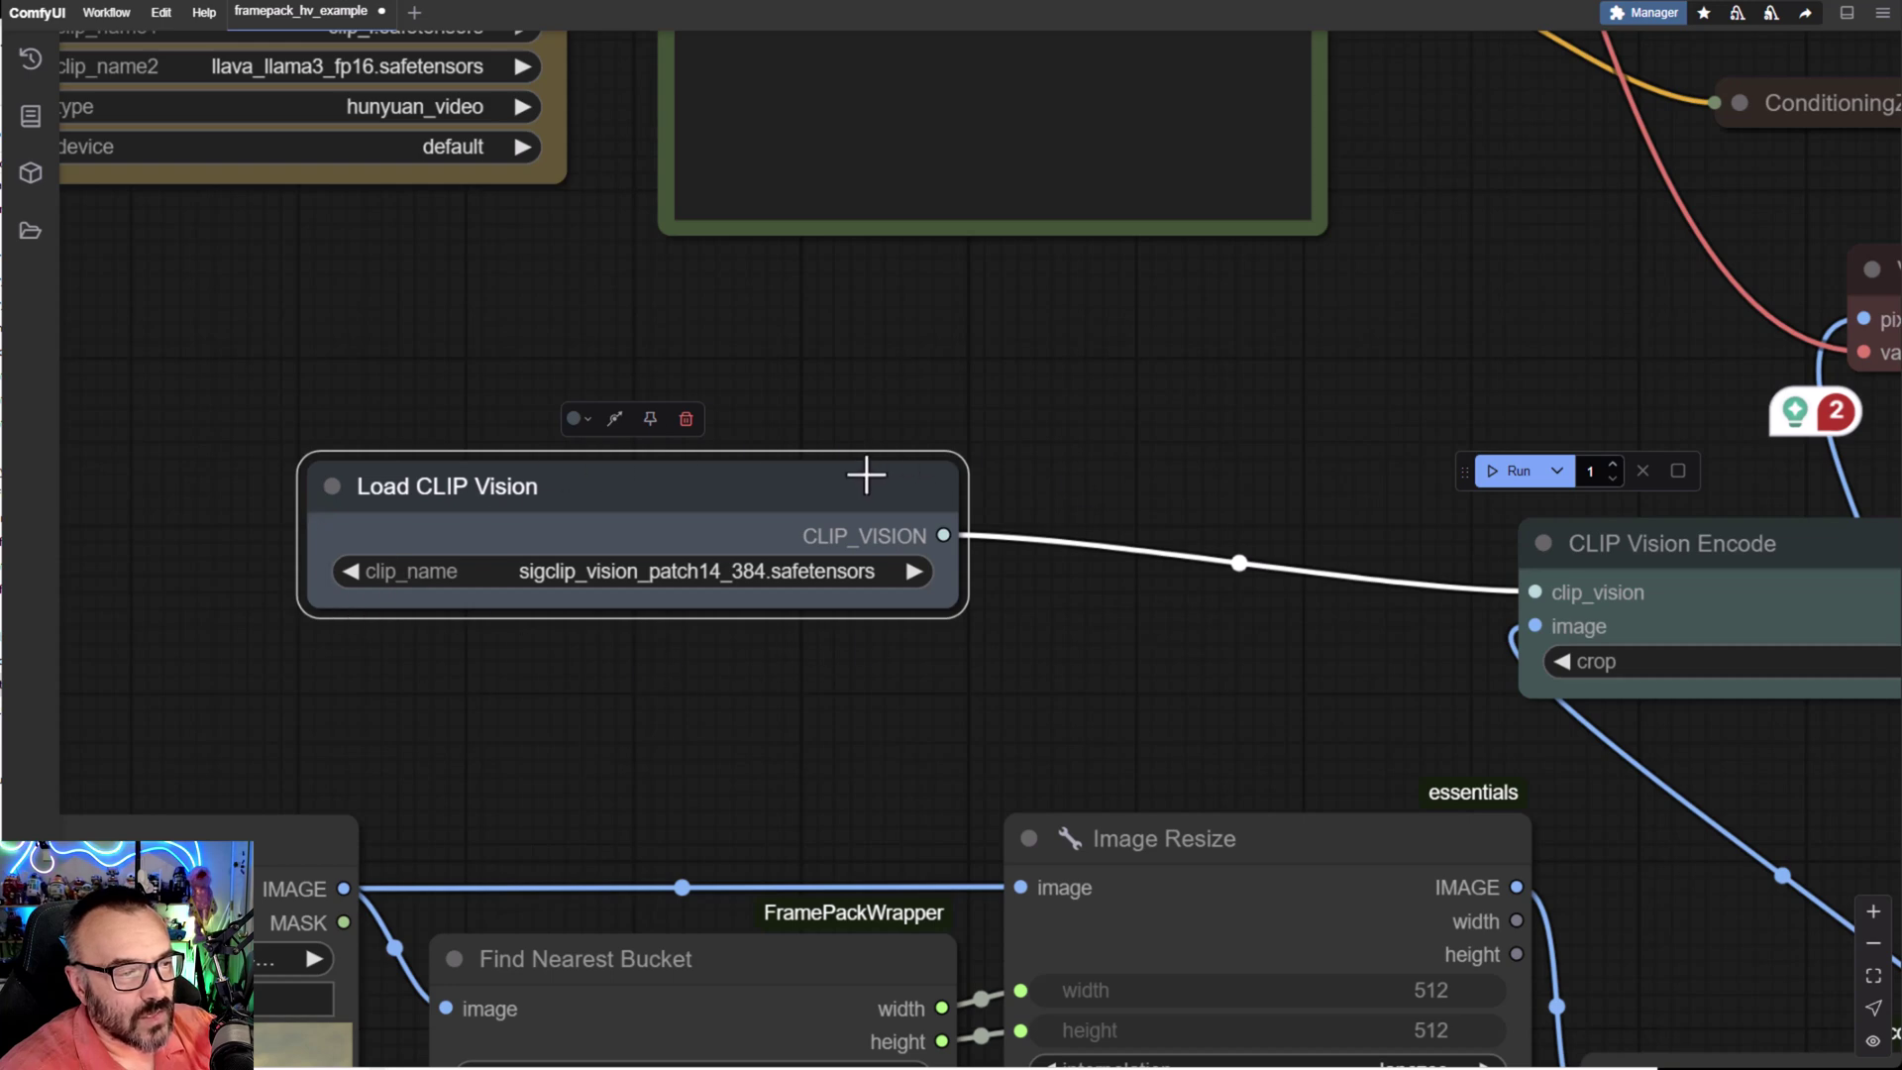
left_click_drag(772, 475, 741, 534)
left_click_drag(1106, 480, 91, 340)
left_click_drag(346, 425, 390, 466)
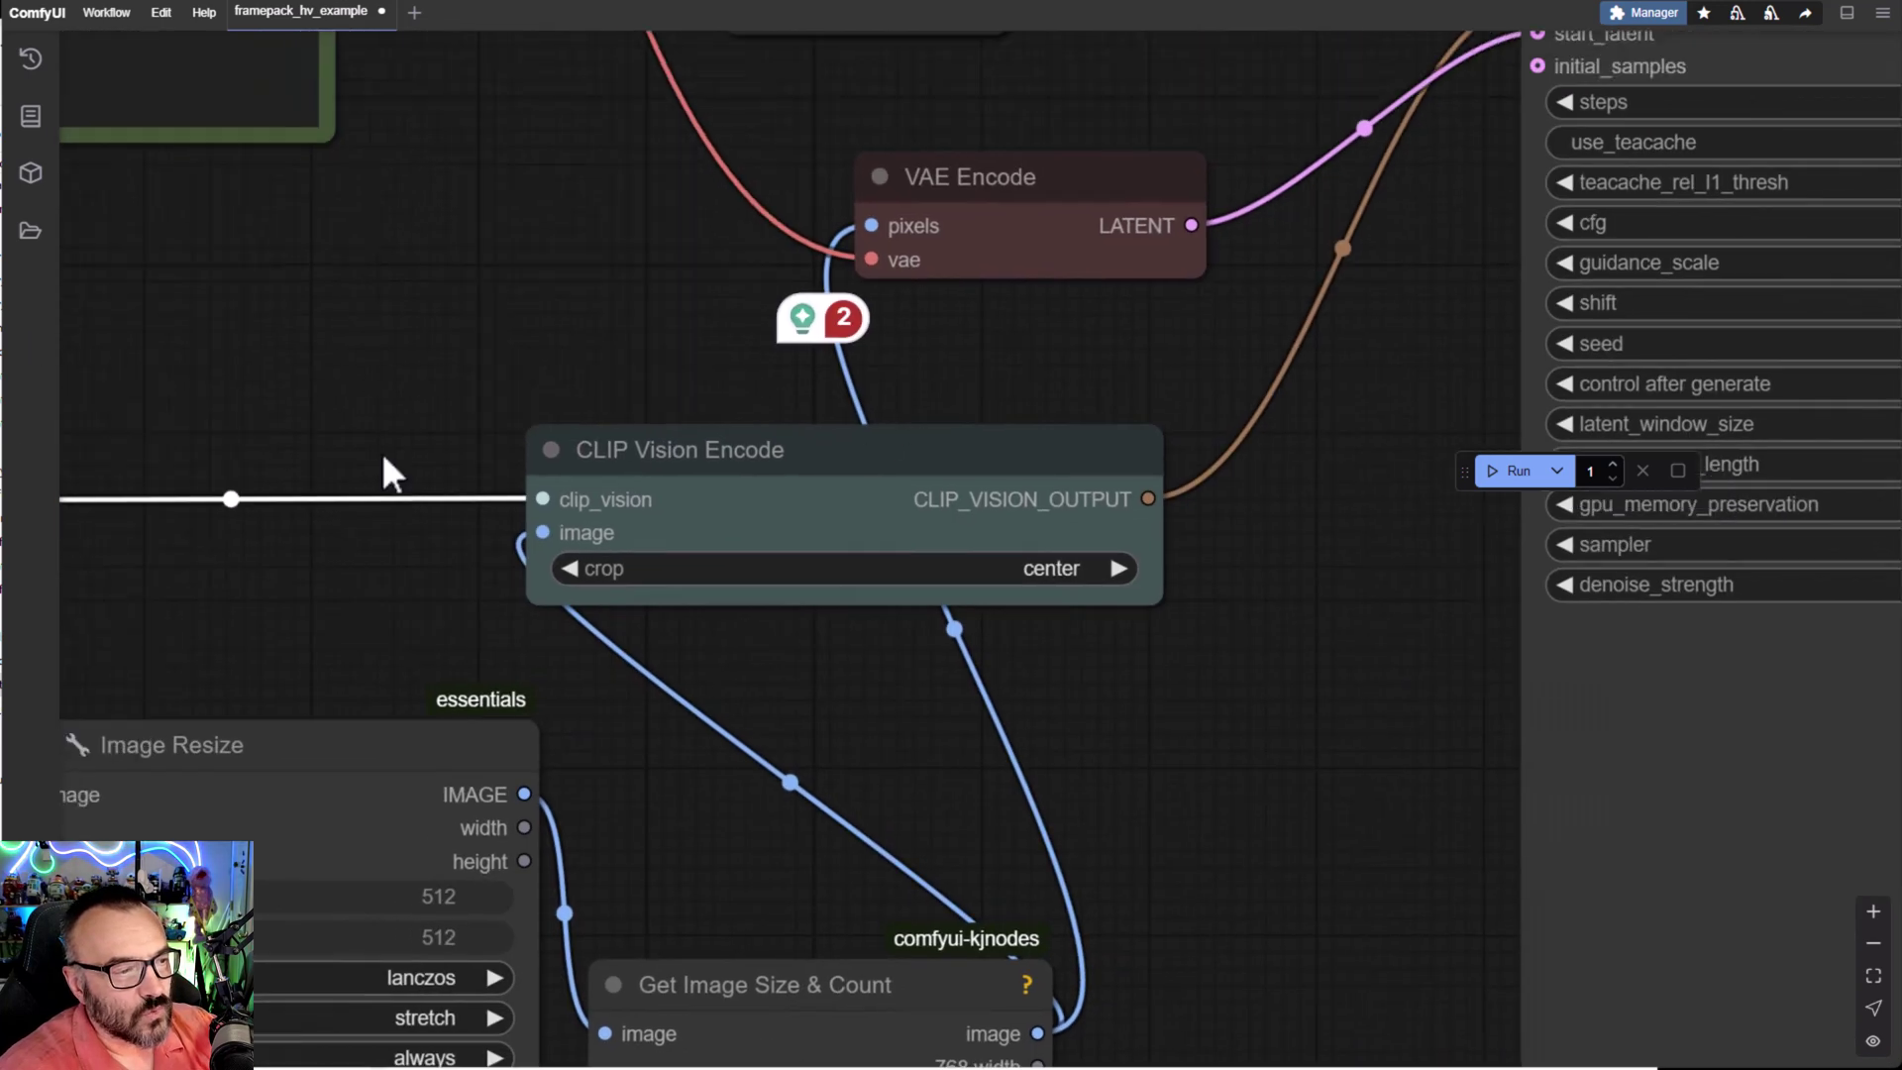
left_click_drag(934, 828, 1113, 539)
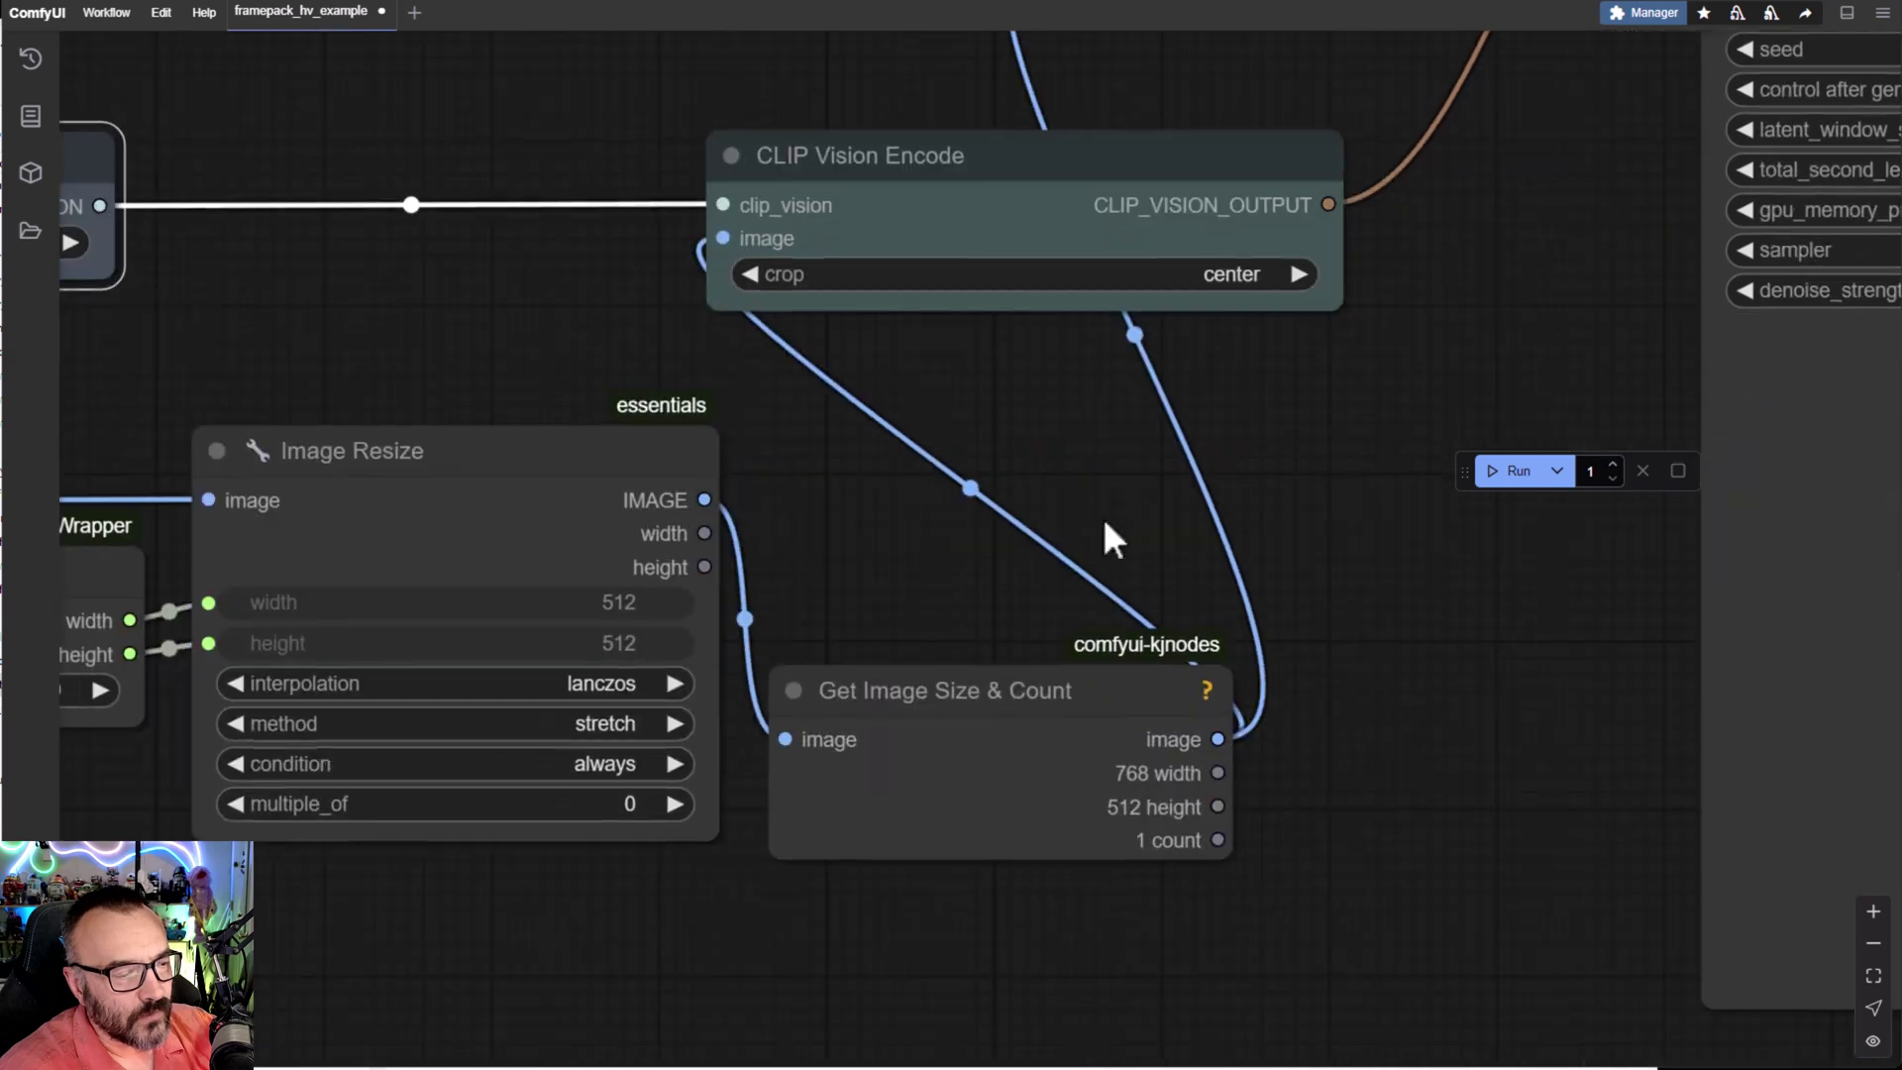
left_click_drag(923, 645, 965, 839)
scroll(895, 667, "up", 5)
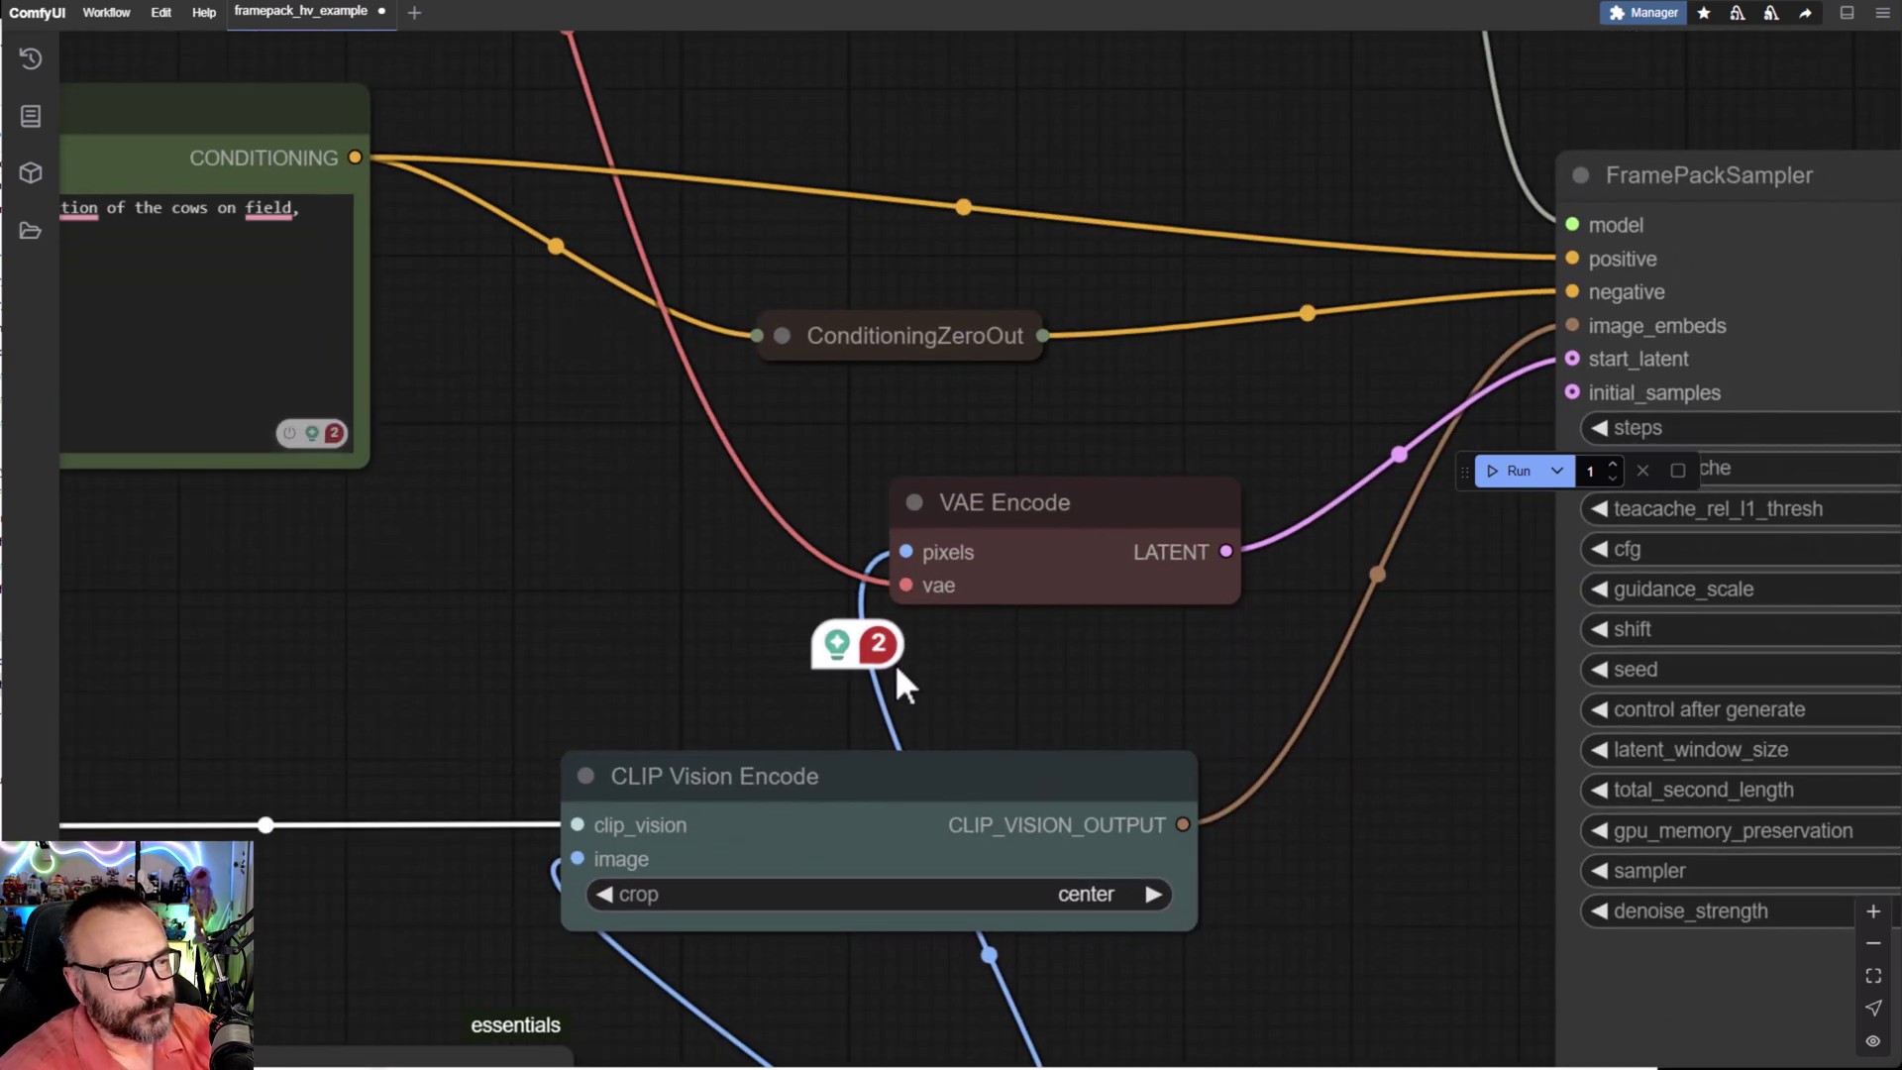
scroll(1260, 730, "down", 1)
left_click_drag(1261, 730, 773, 790)
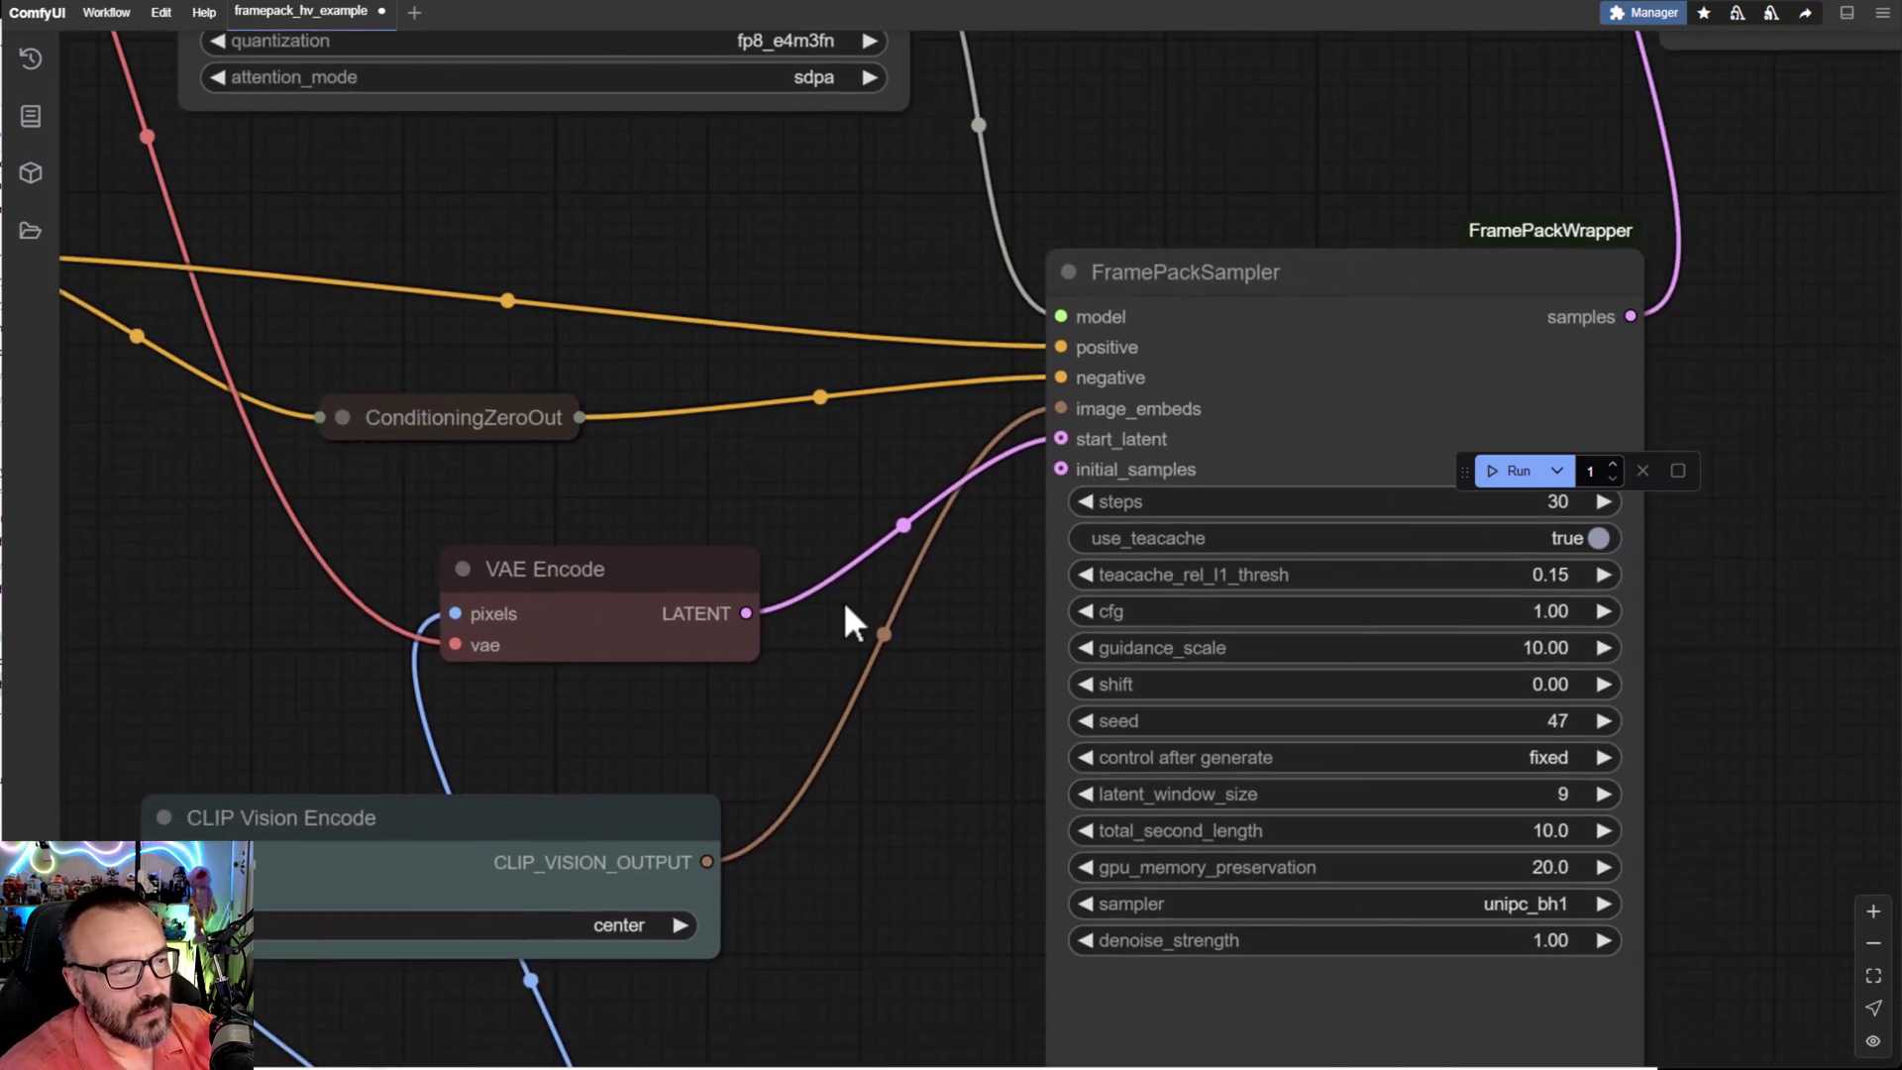
- Move the CLIP Text Encode (Prompt) node slightly down and closer to the DualCLIPLoader node, level with it
left_click_drag(694, 485, 1833, 828)
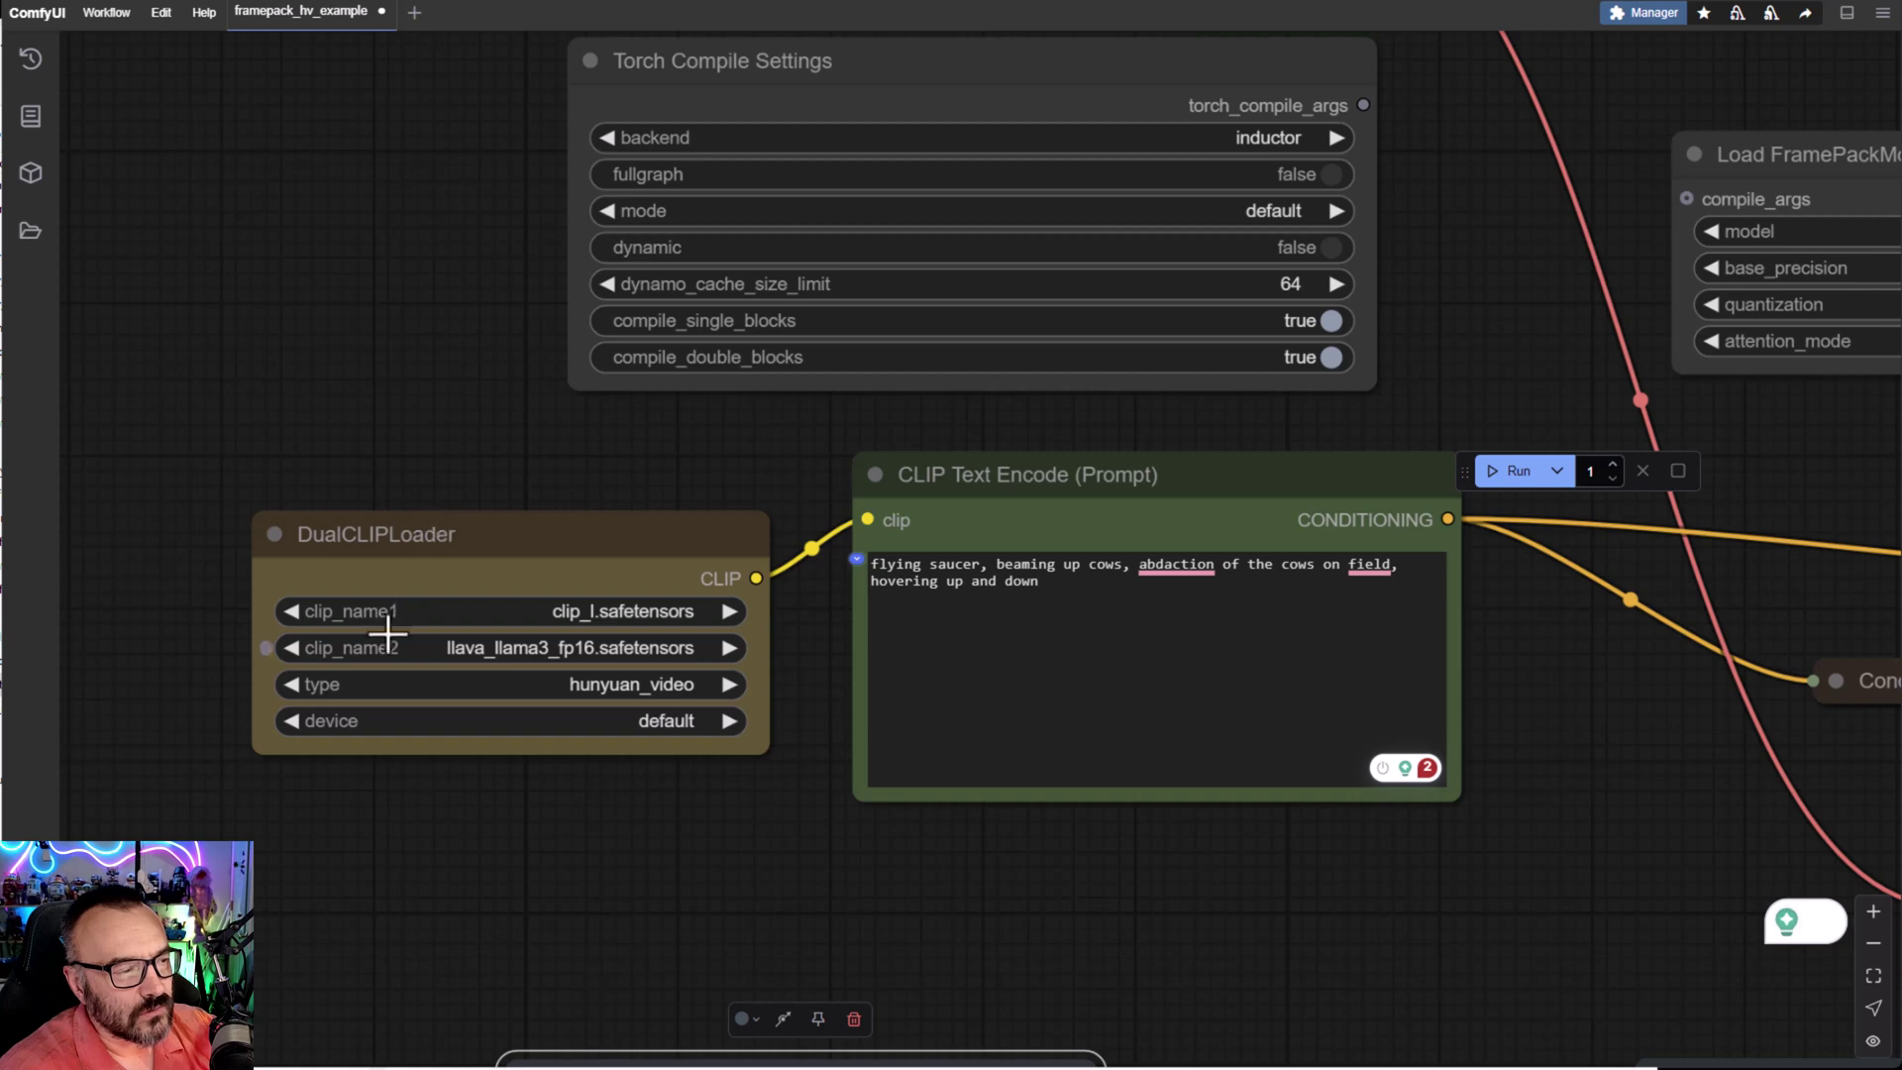
left_click_drag(683, 817, 437, 700)
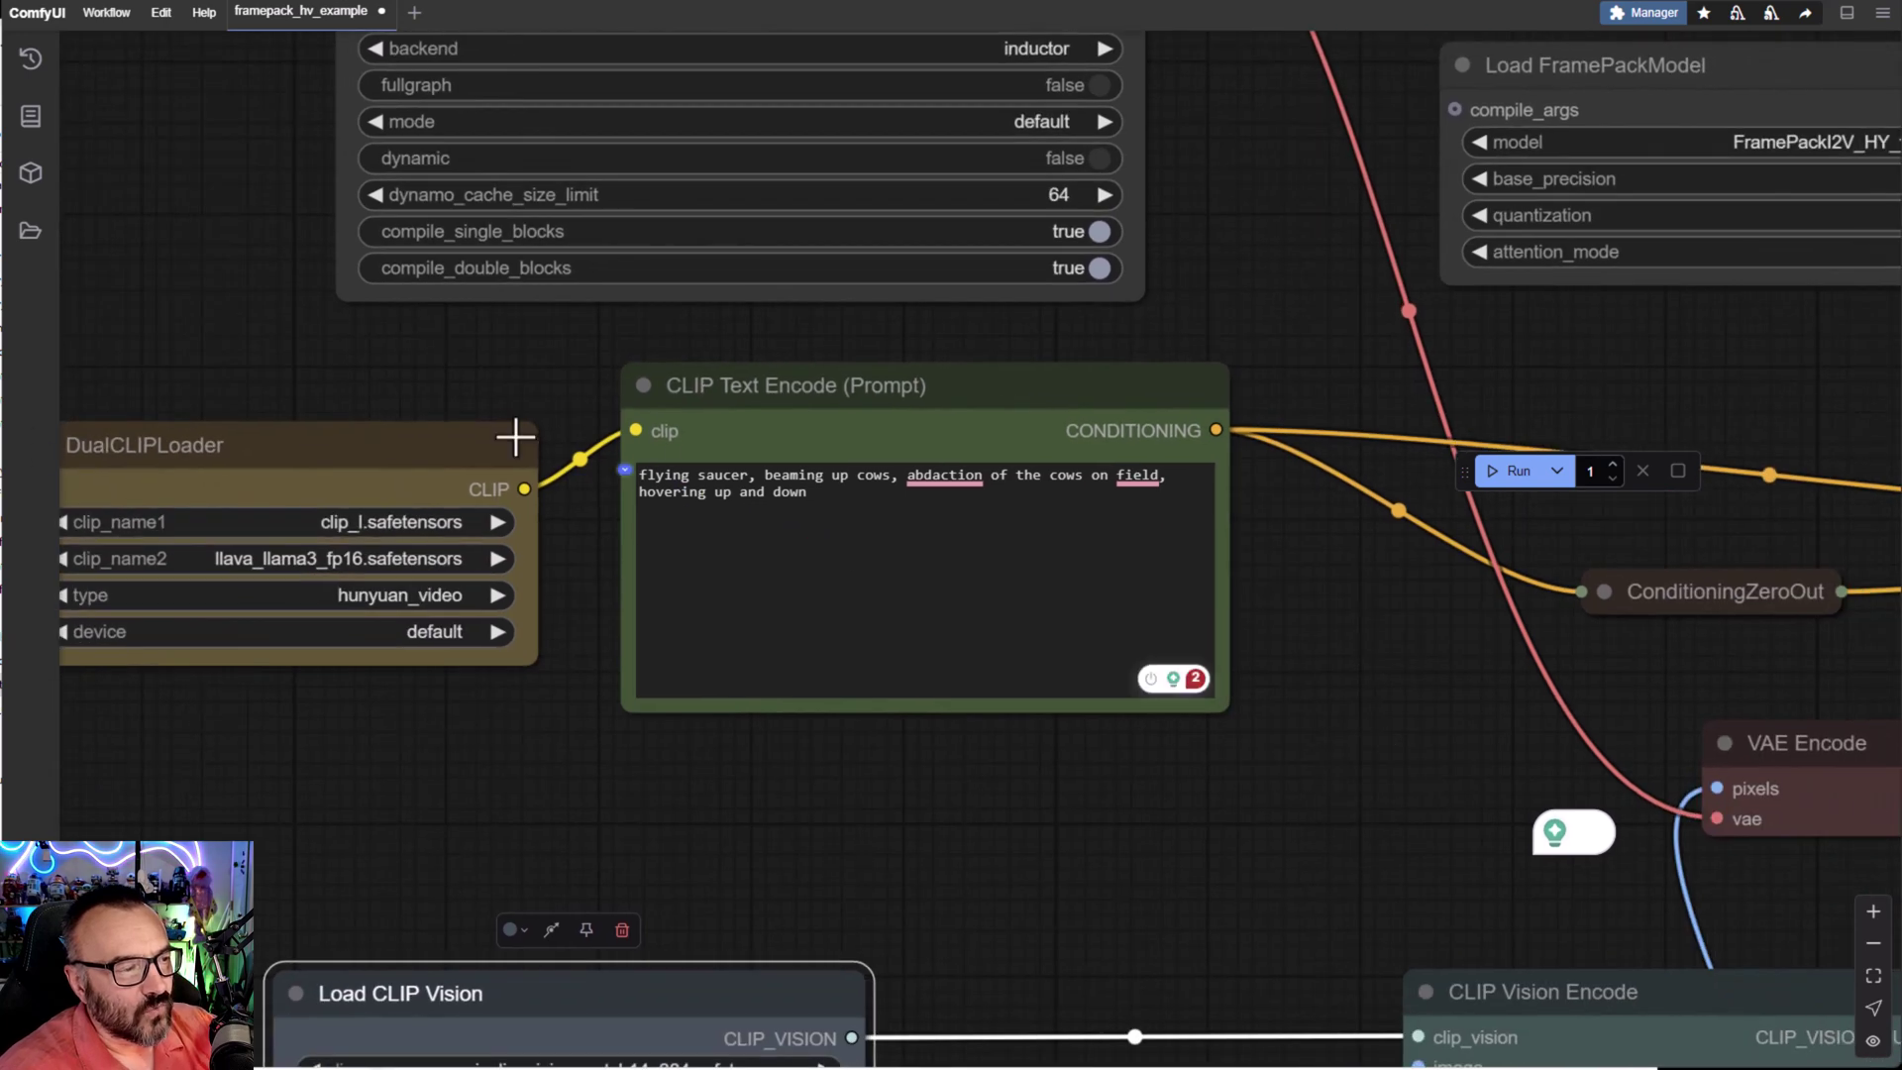
left_click_drag(841, 386, 832, 445)
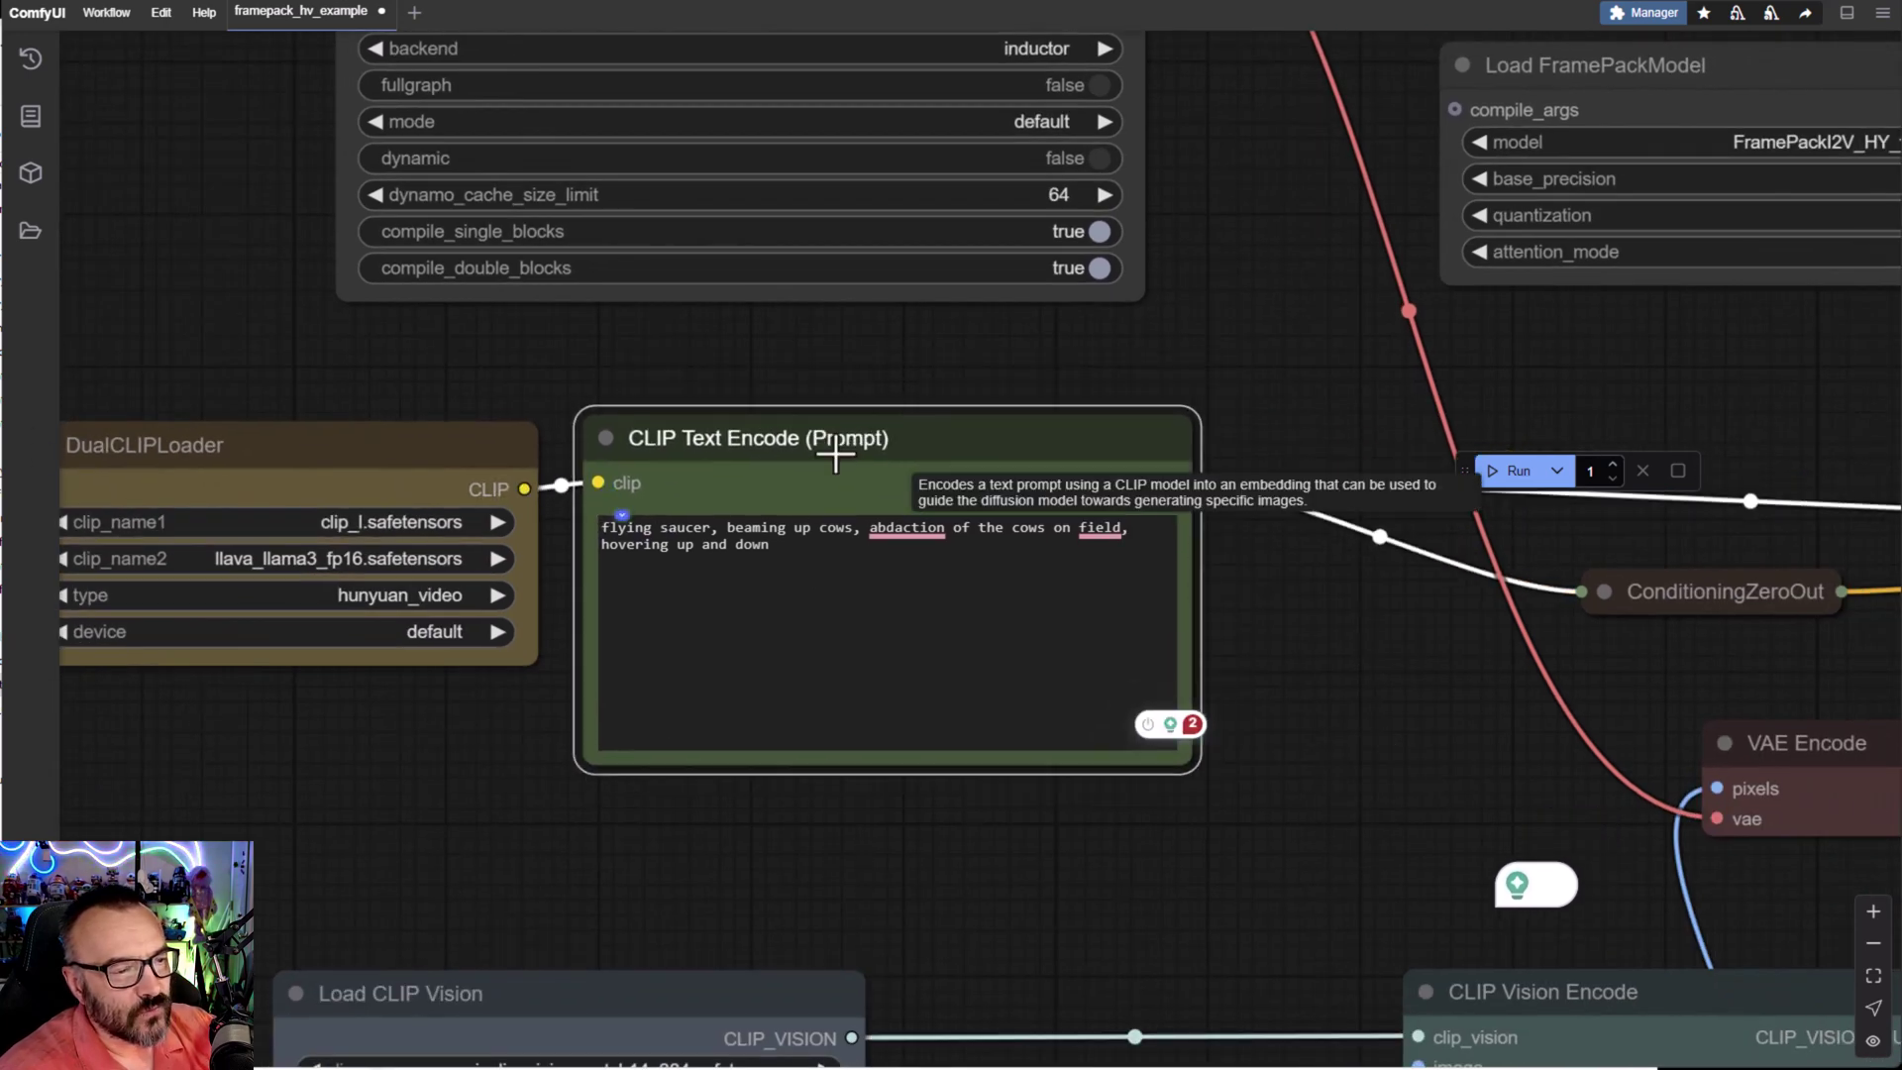
- Nudge the ConditioningZeroOut node slightly down on the negative conditioning path between the prompt node and FramePackSampler
left_click_drag(1245, 726, 720, 659)
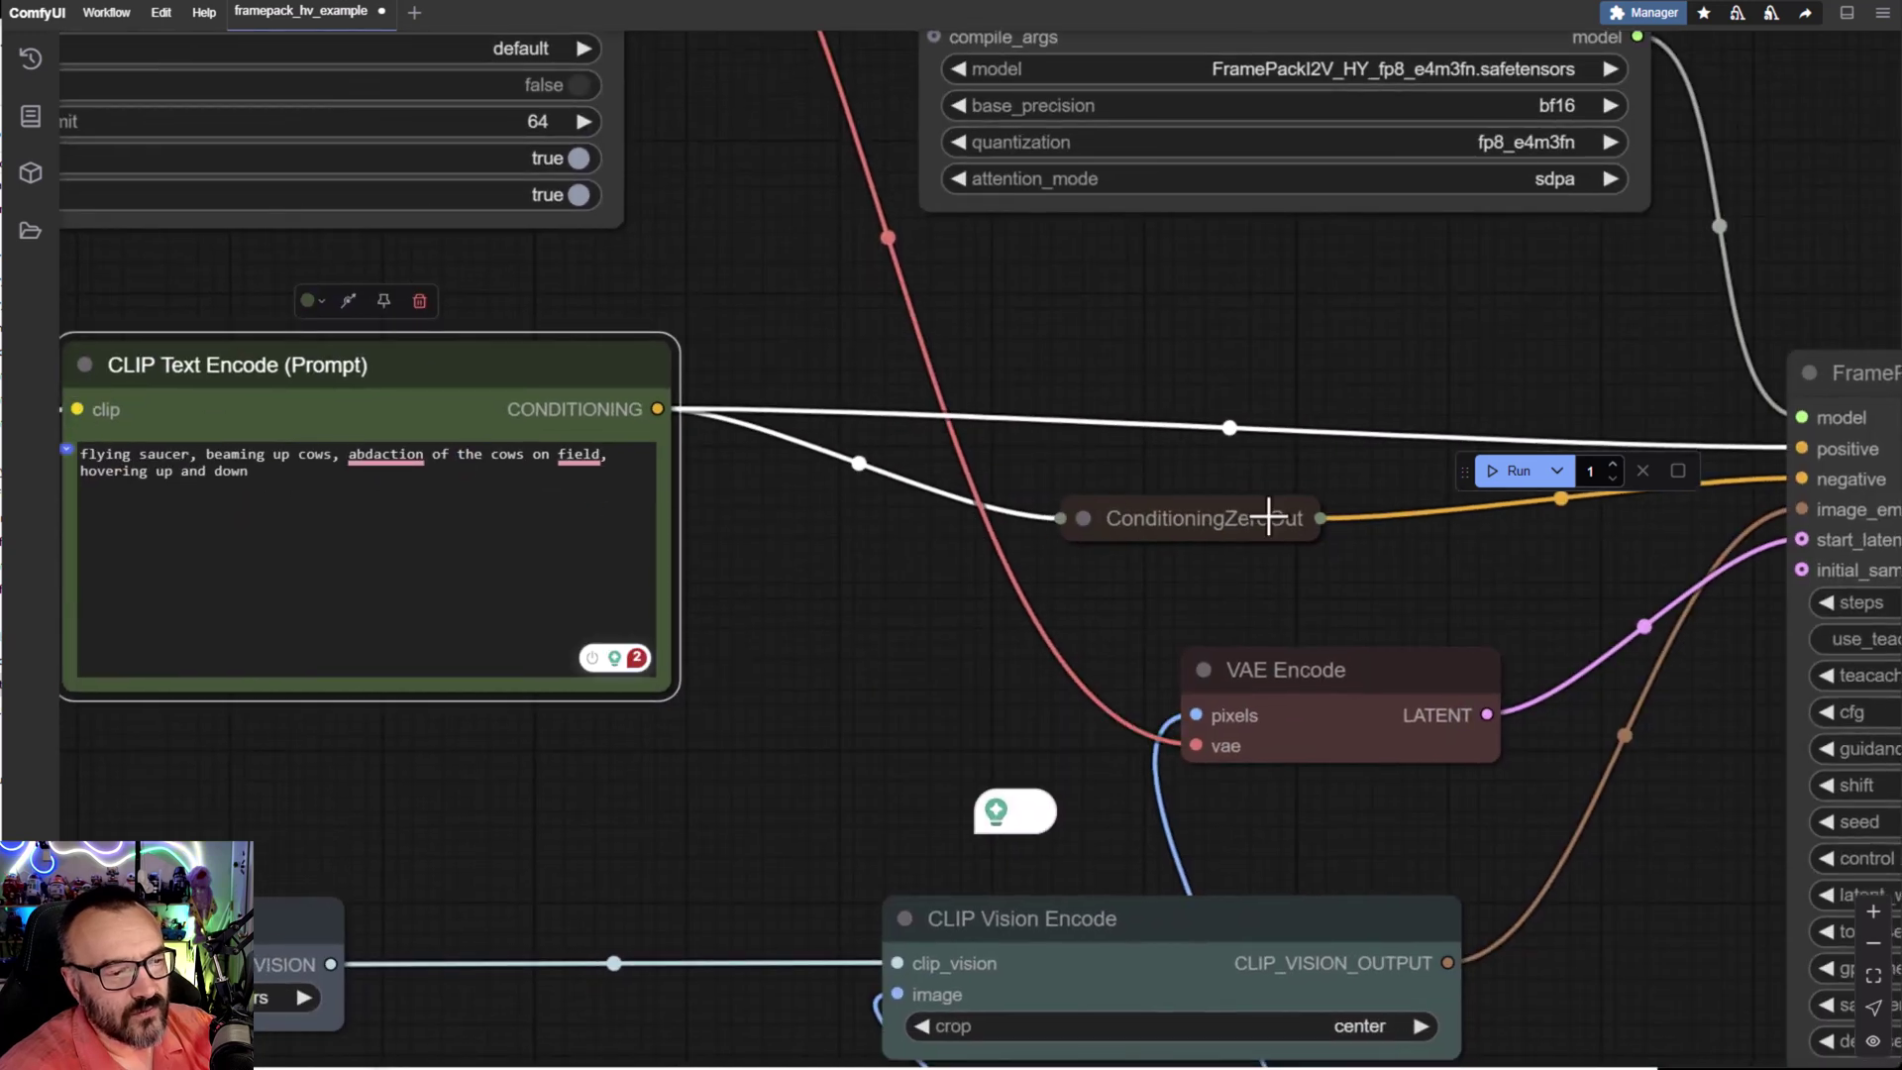
left_click(1266, 531)
left_click_drag(1266, 531, 1270, 521)
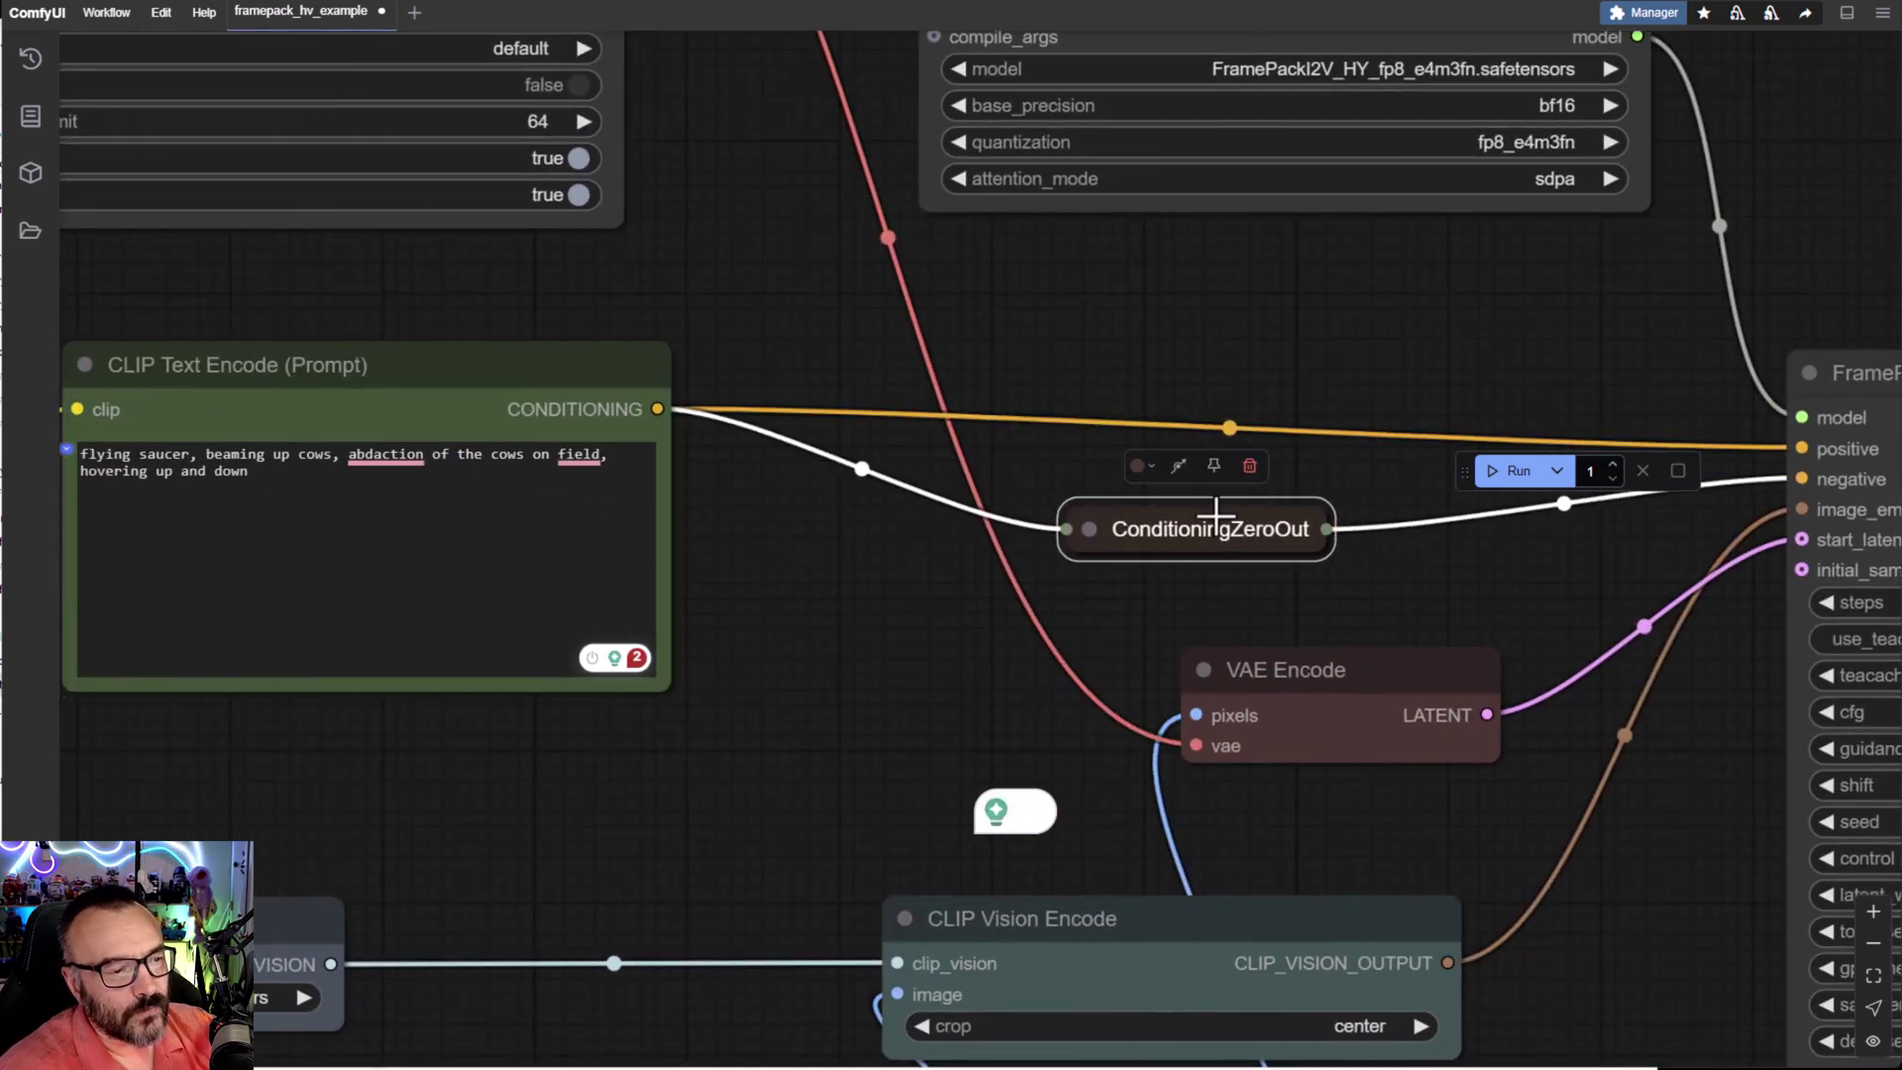
left_click_drag(1522, 382, 1189, 326)
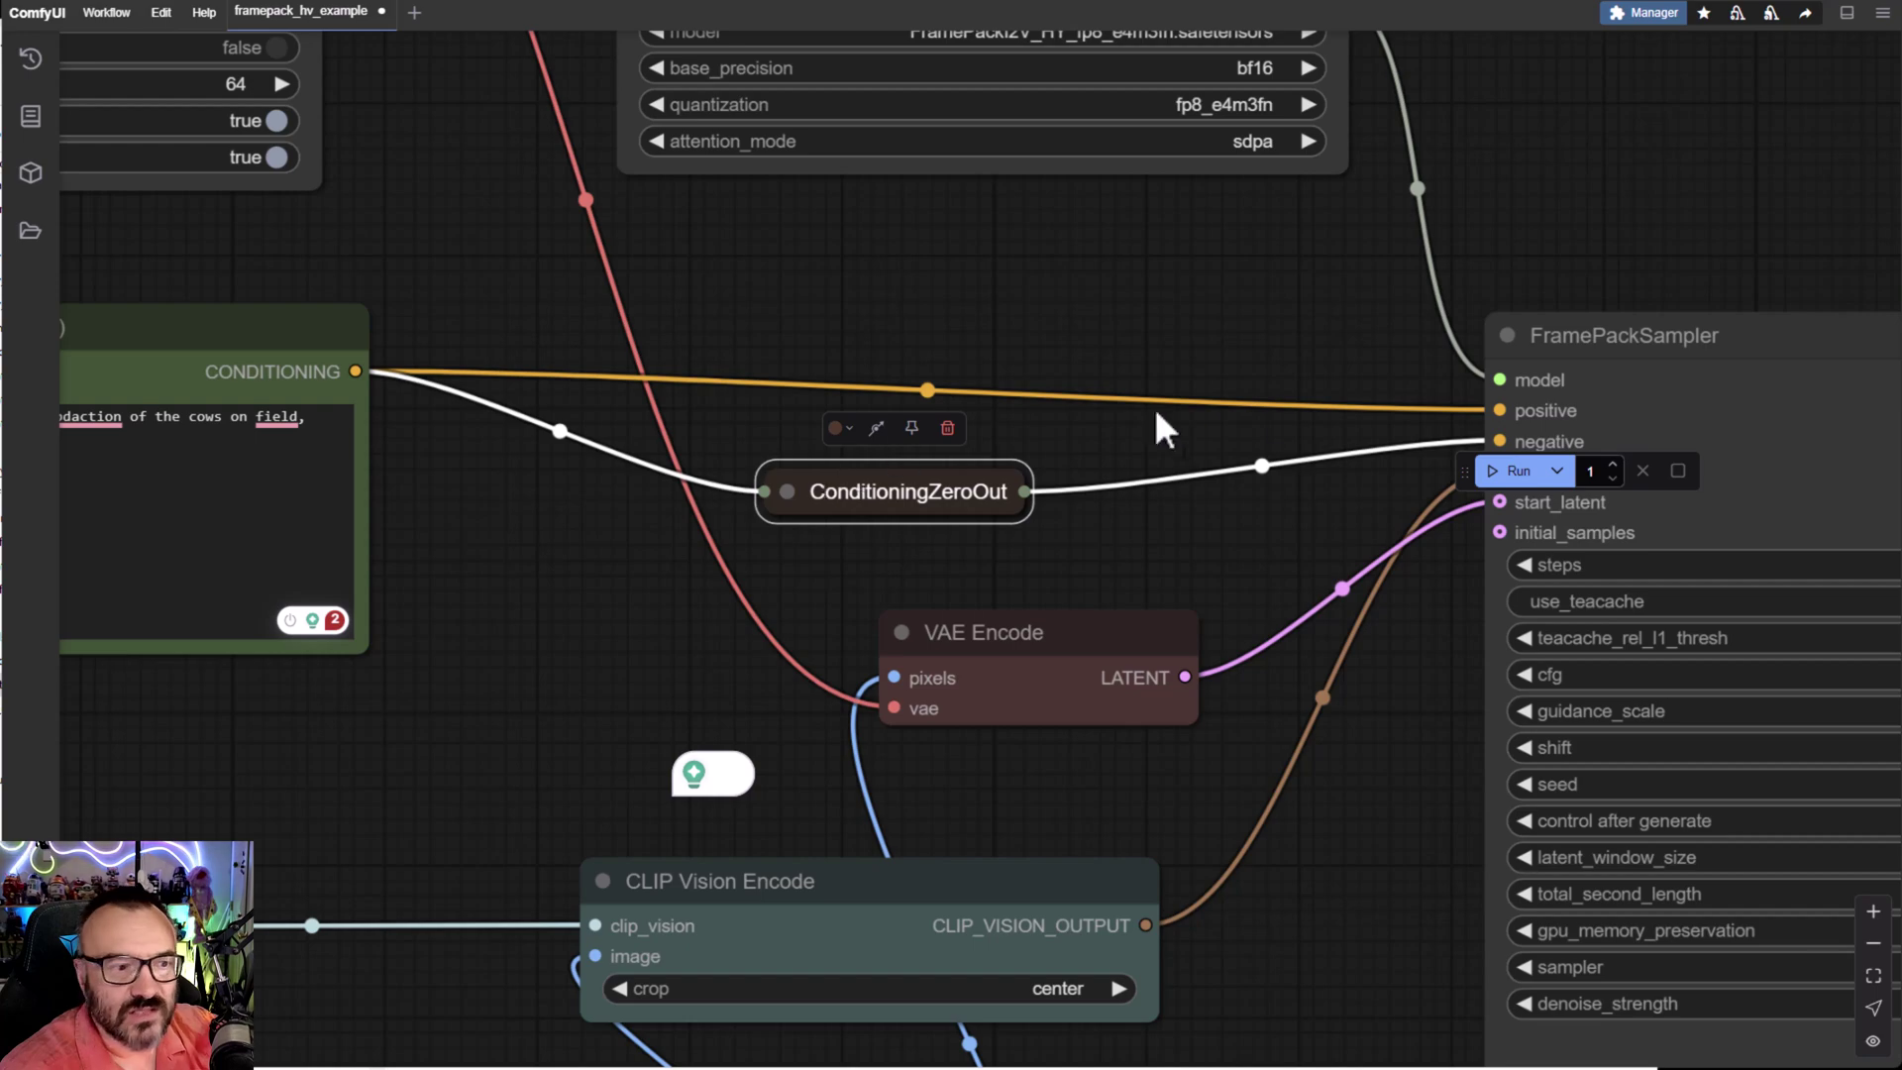
- Examine the Load FramePackModel settings and the model file selected in the Load VAE node
left_click_drag(1311, 440, 1294, 606)
scroll(1293, 606, "up", 3)
scroll(1294, 606, "left", 5)
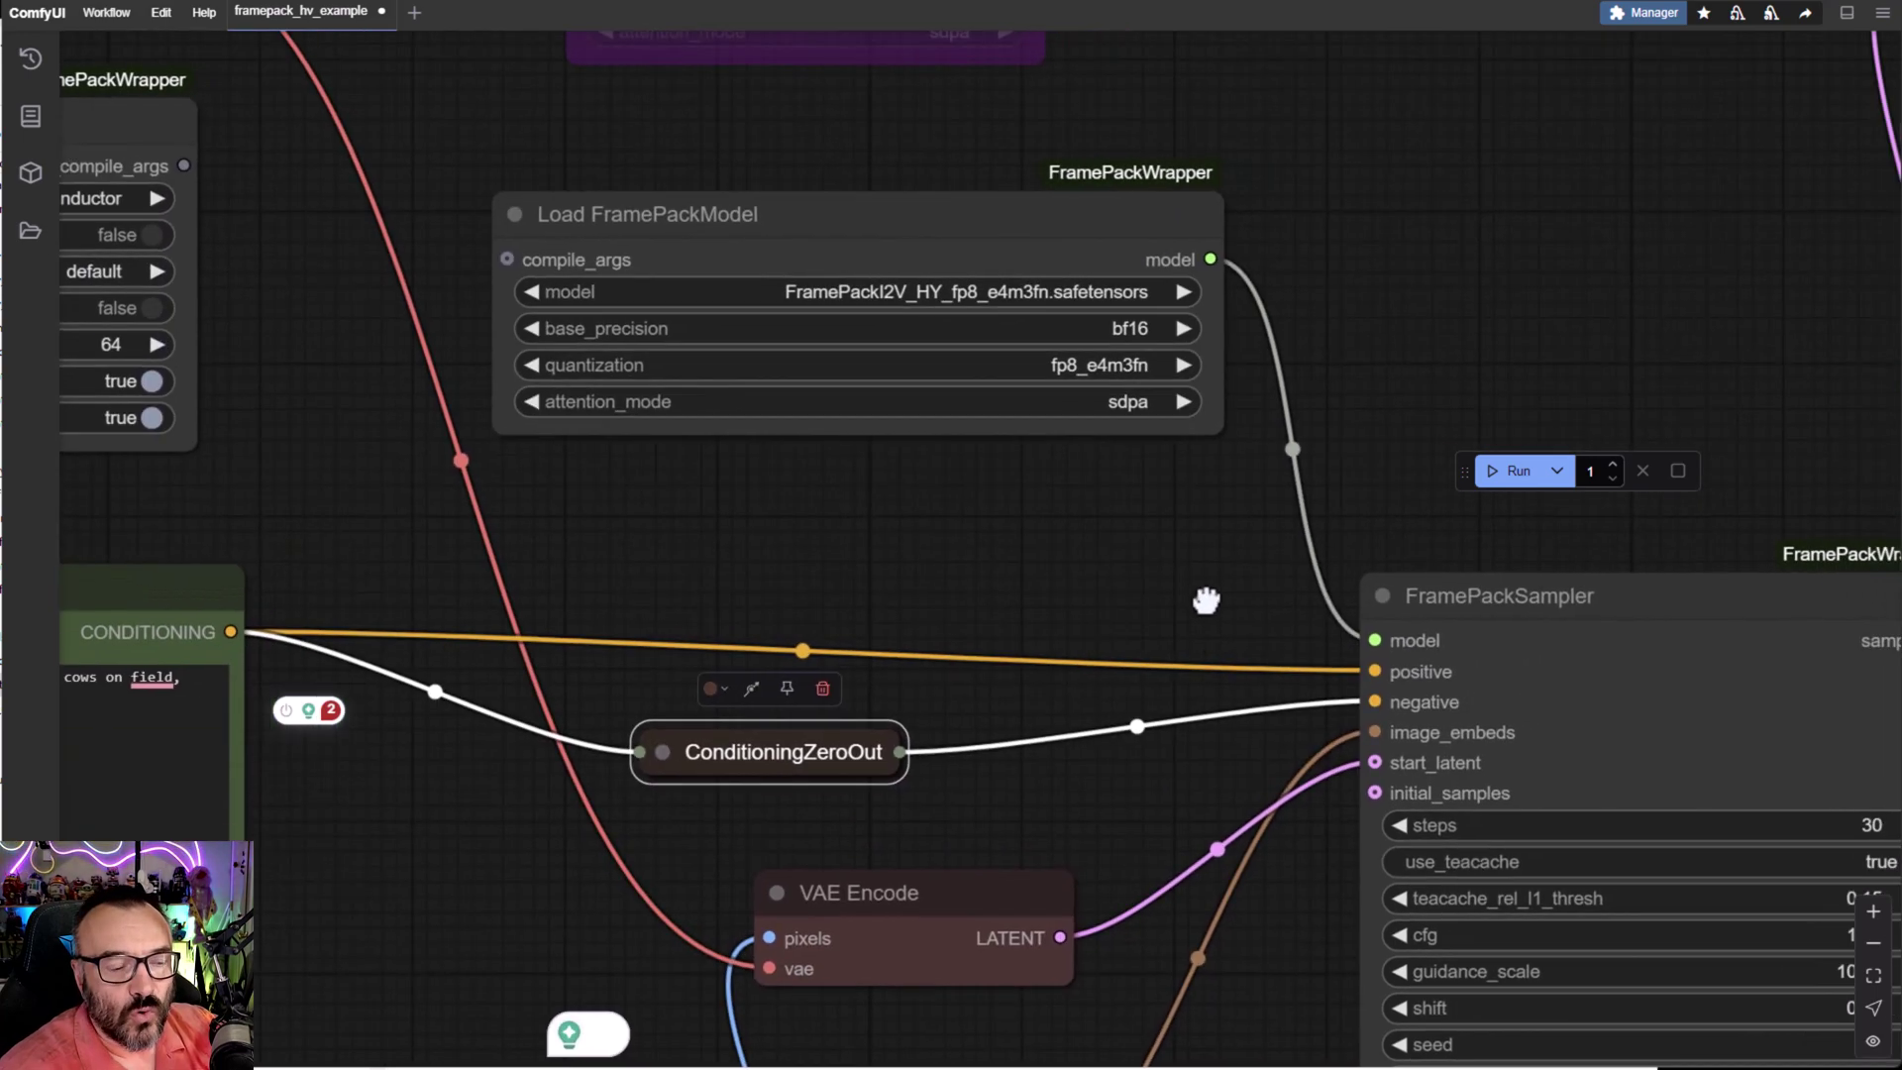
scroll(1072, 704, "down", 3)
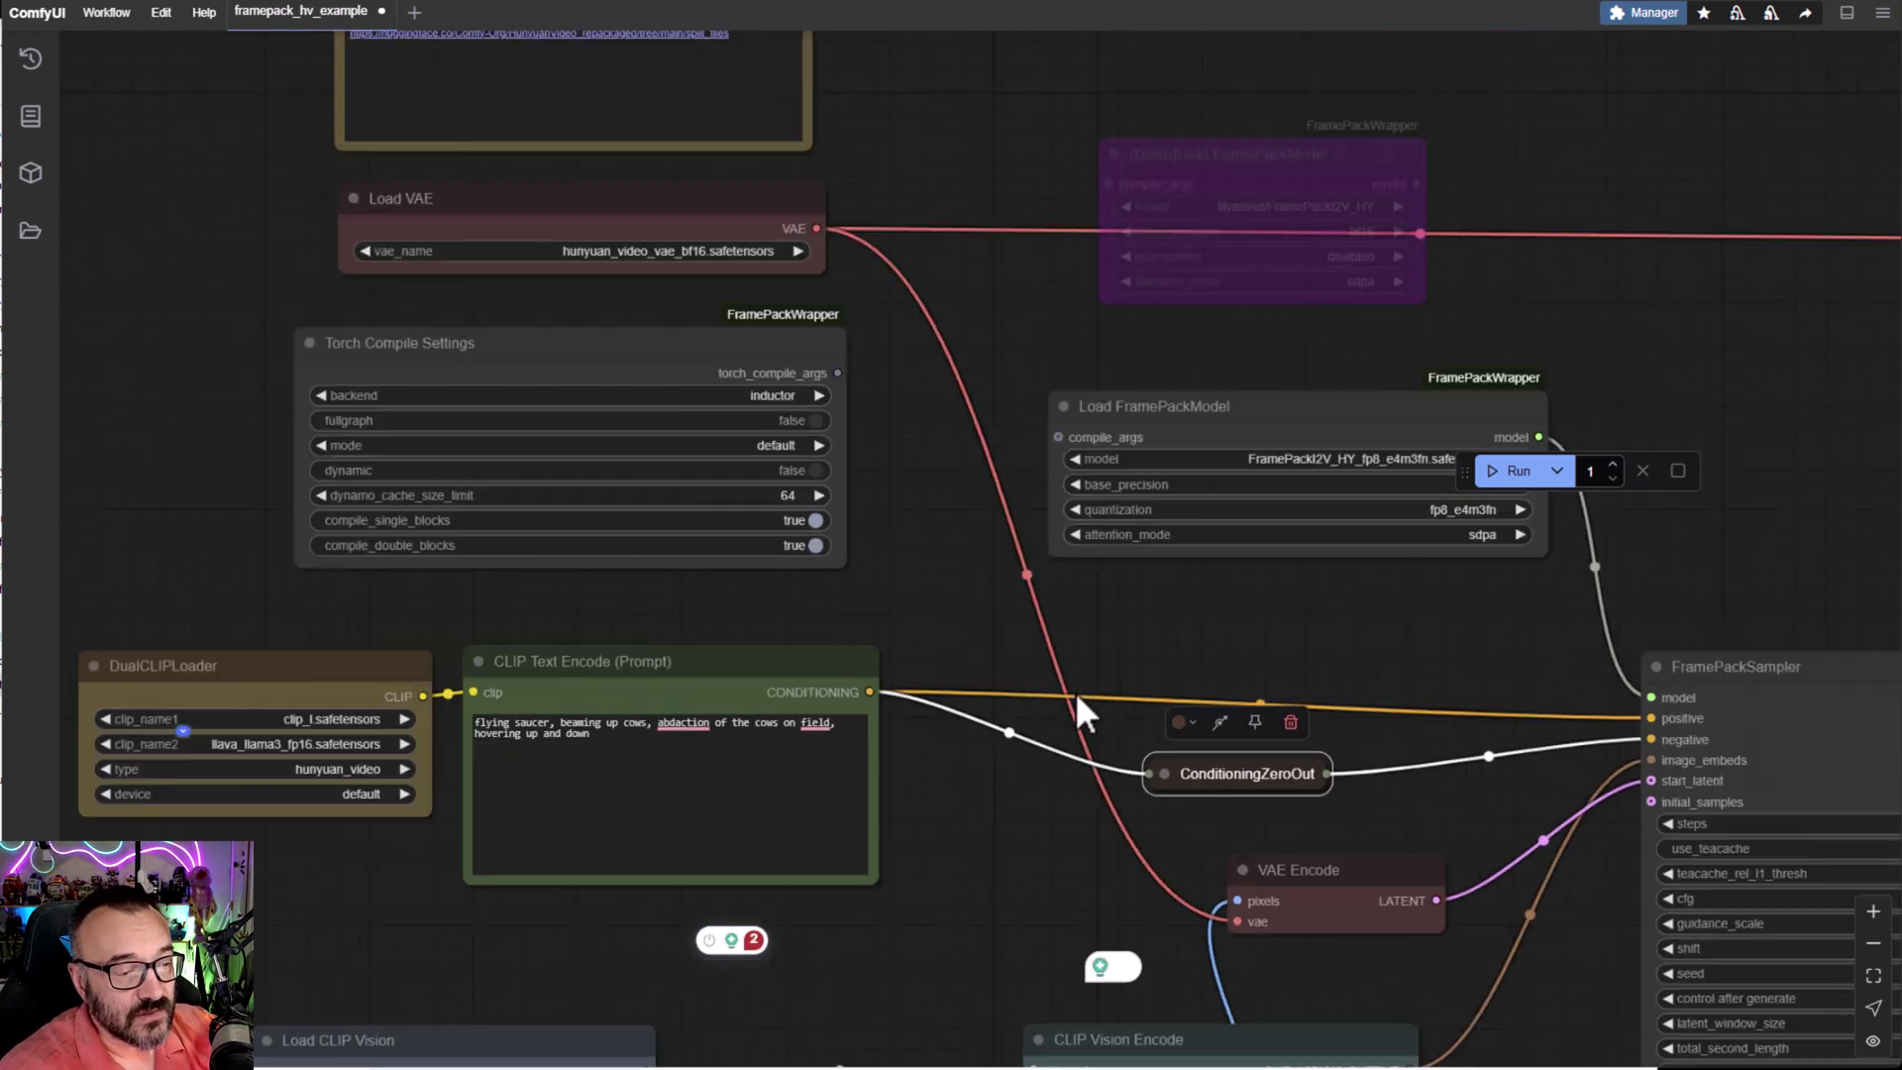
scroll(1074, 691, "up", 3)
scroll(917, 782, "right", 4)
left_click_drag(917, 782, 905, 849)
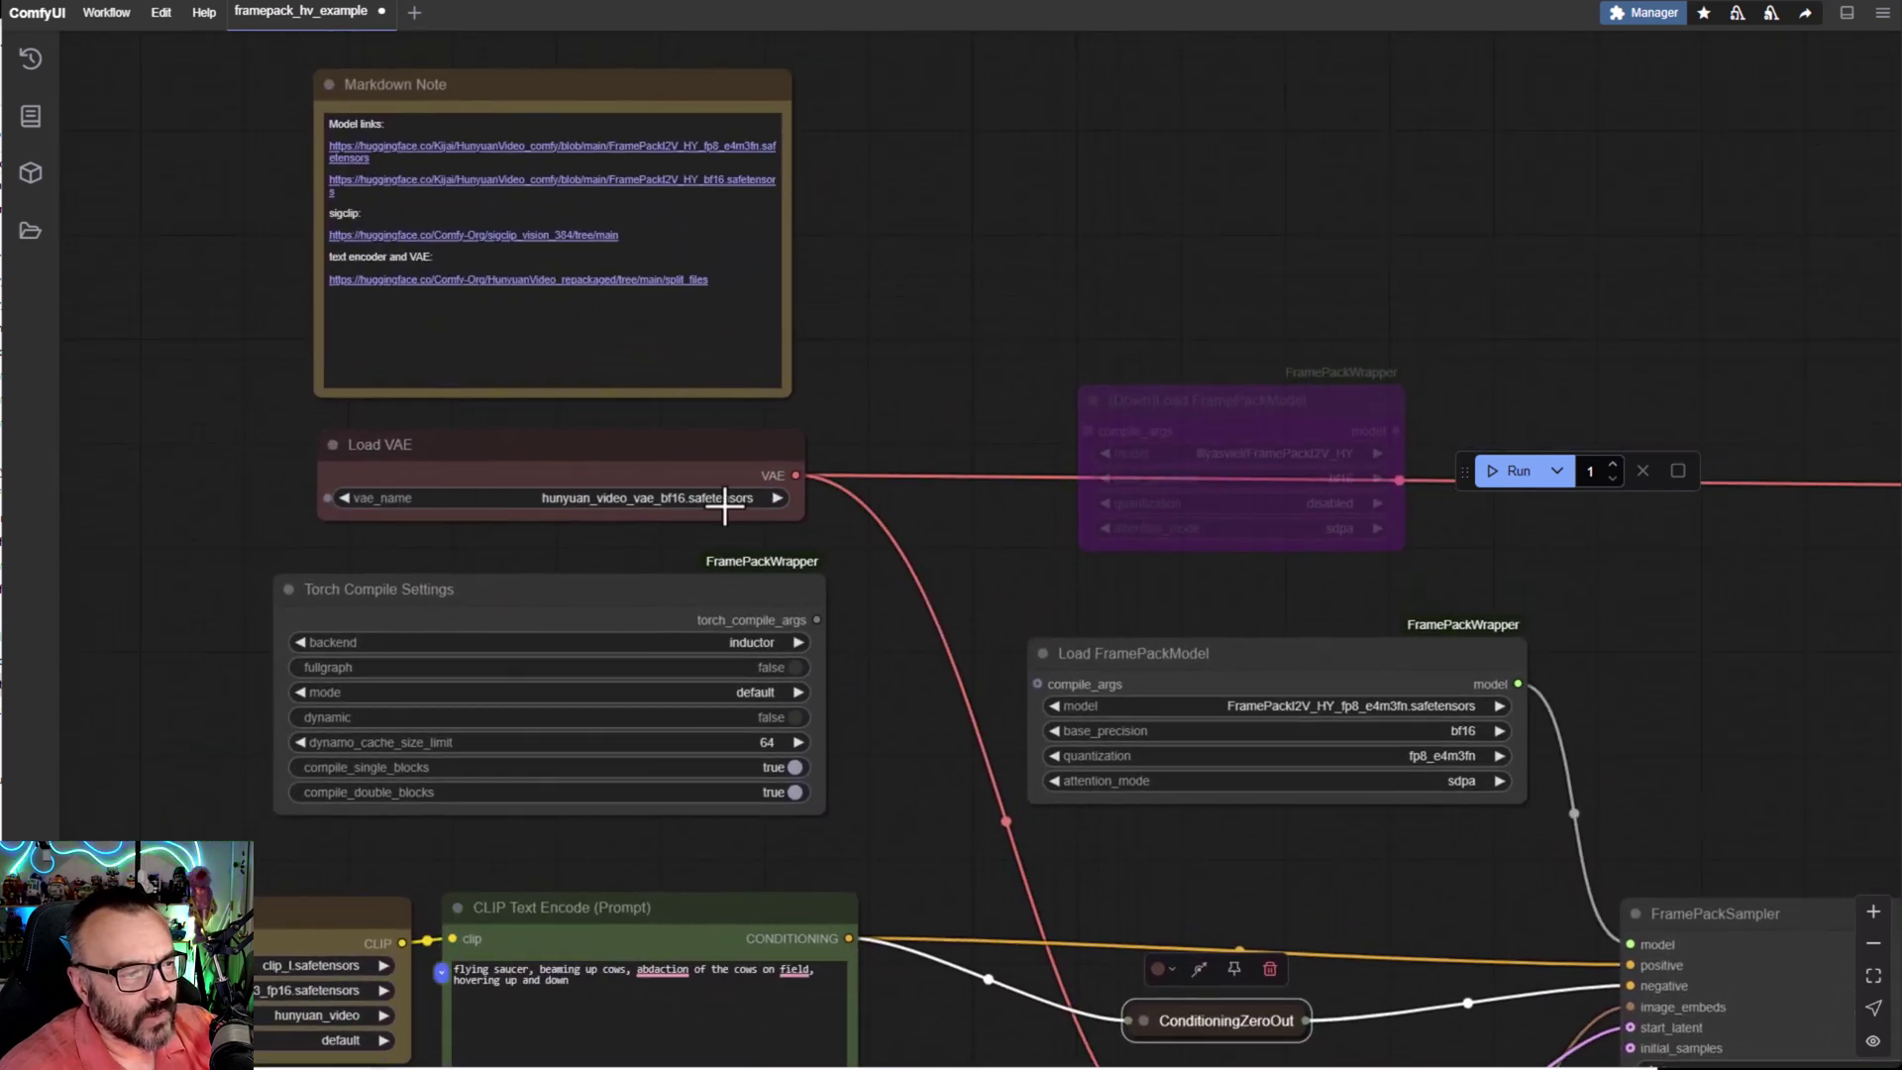
scroll(613, 498, "up", 1)
scroll(612, 498, "up", 7)
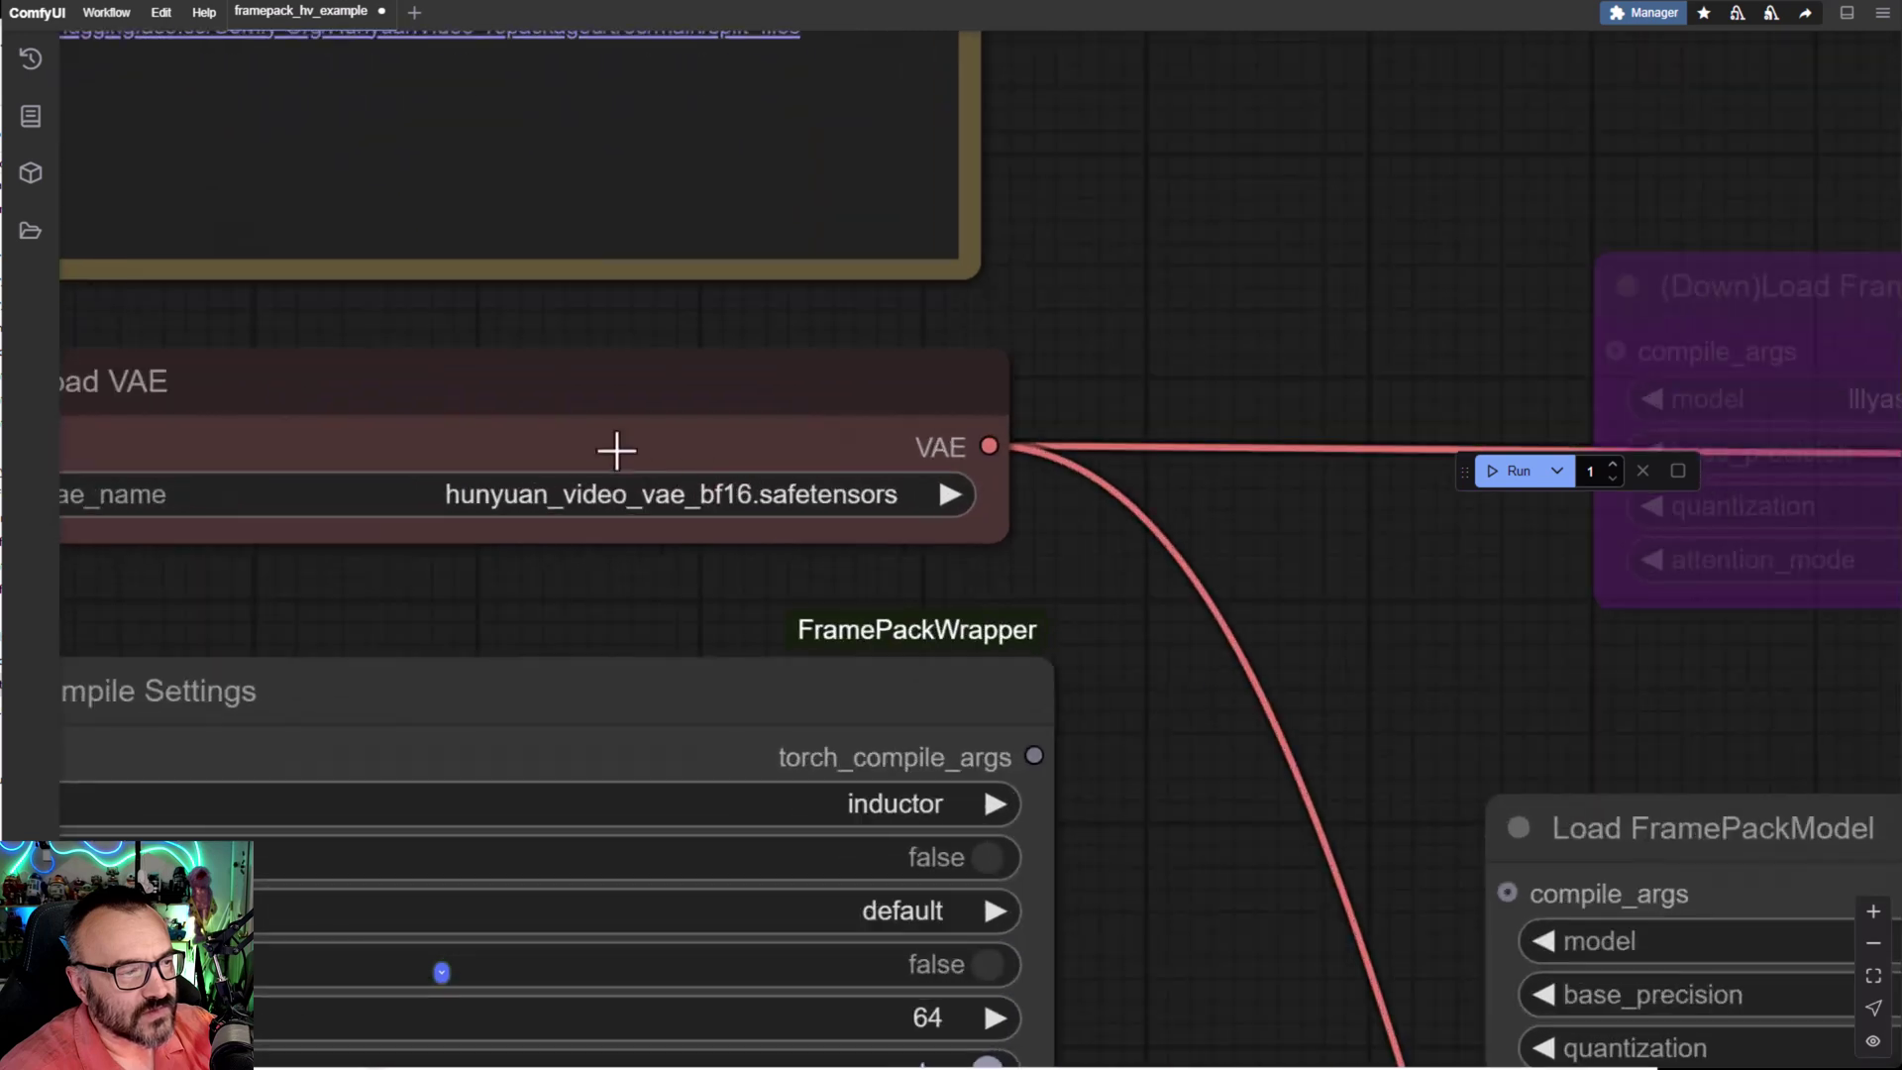
scroll(1061, 628, "down", 5)
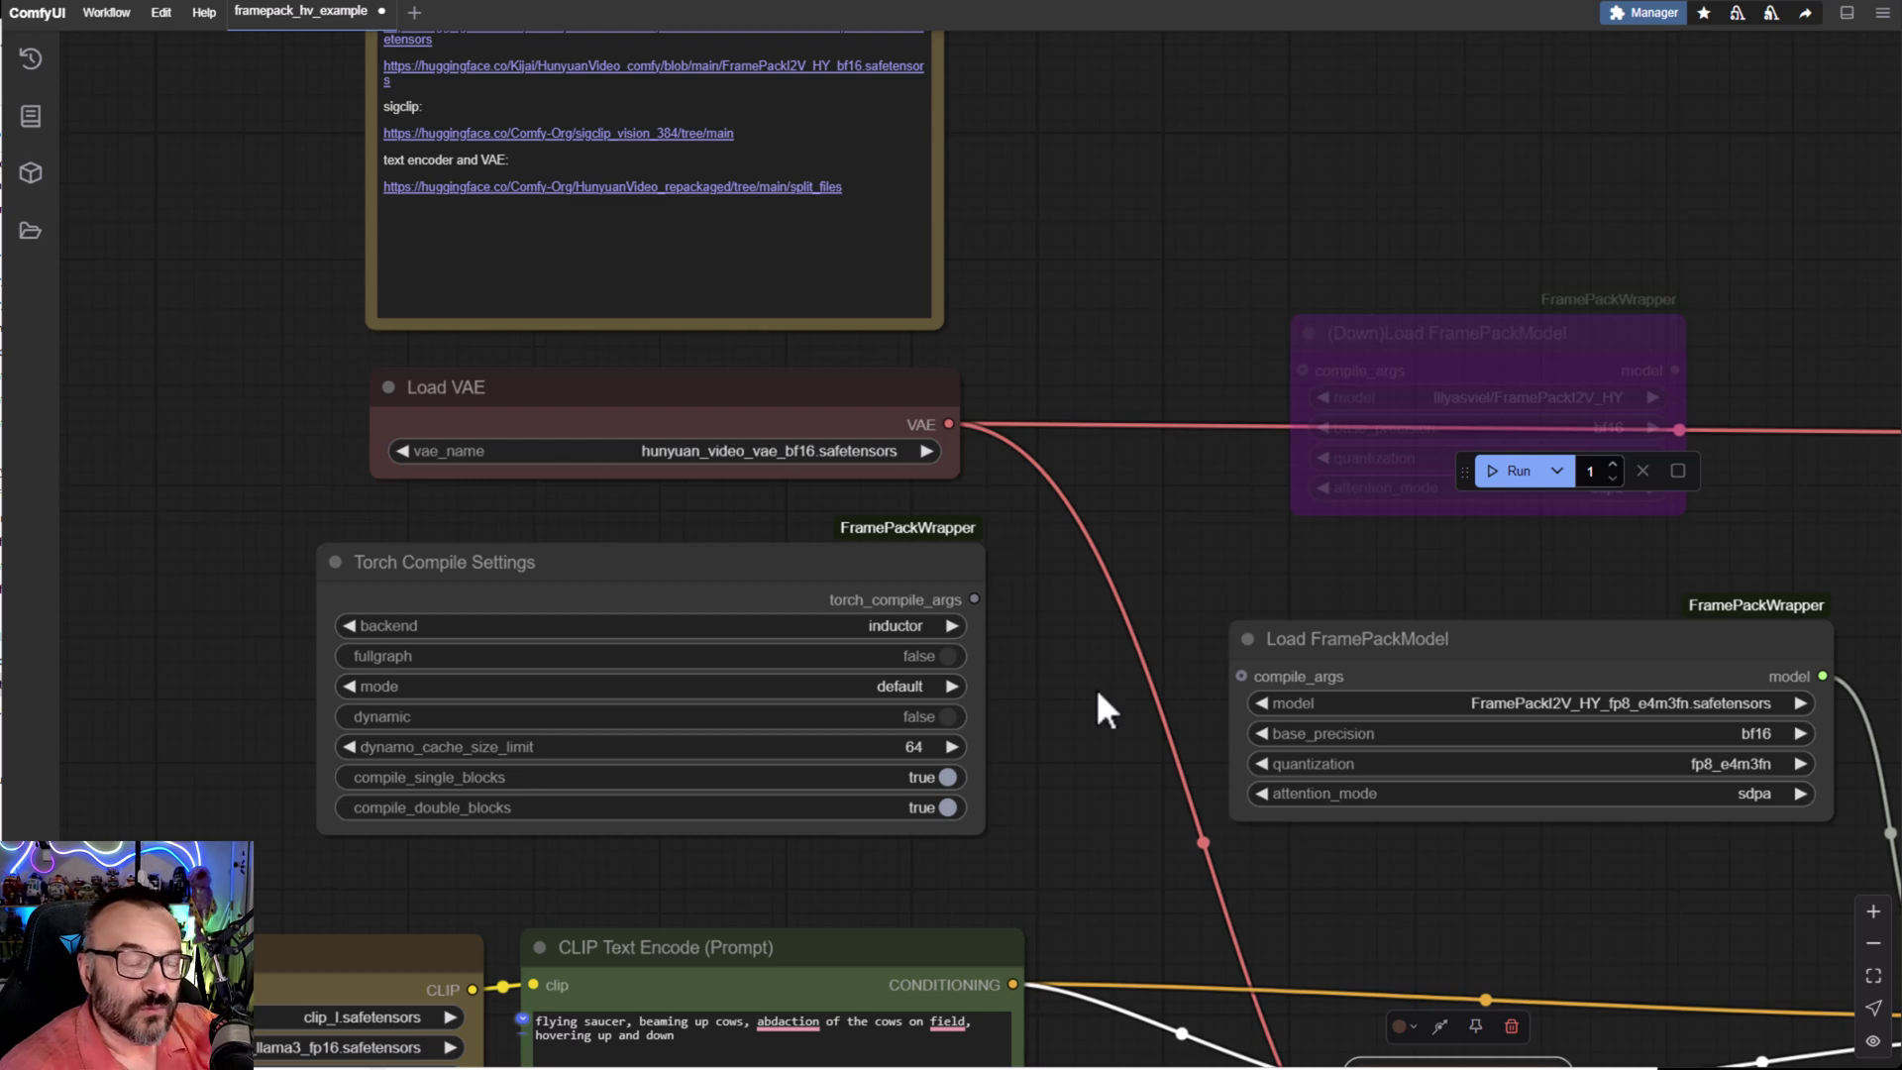
- Examine the available quantization and base_precision options of the Load FramePackModel node without changing them
left_click_drag(1107, 710, 573, 356)
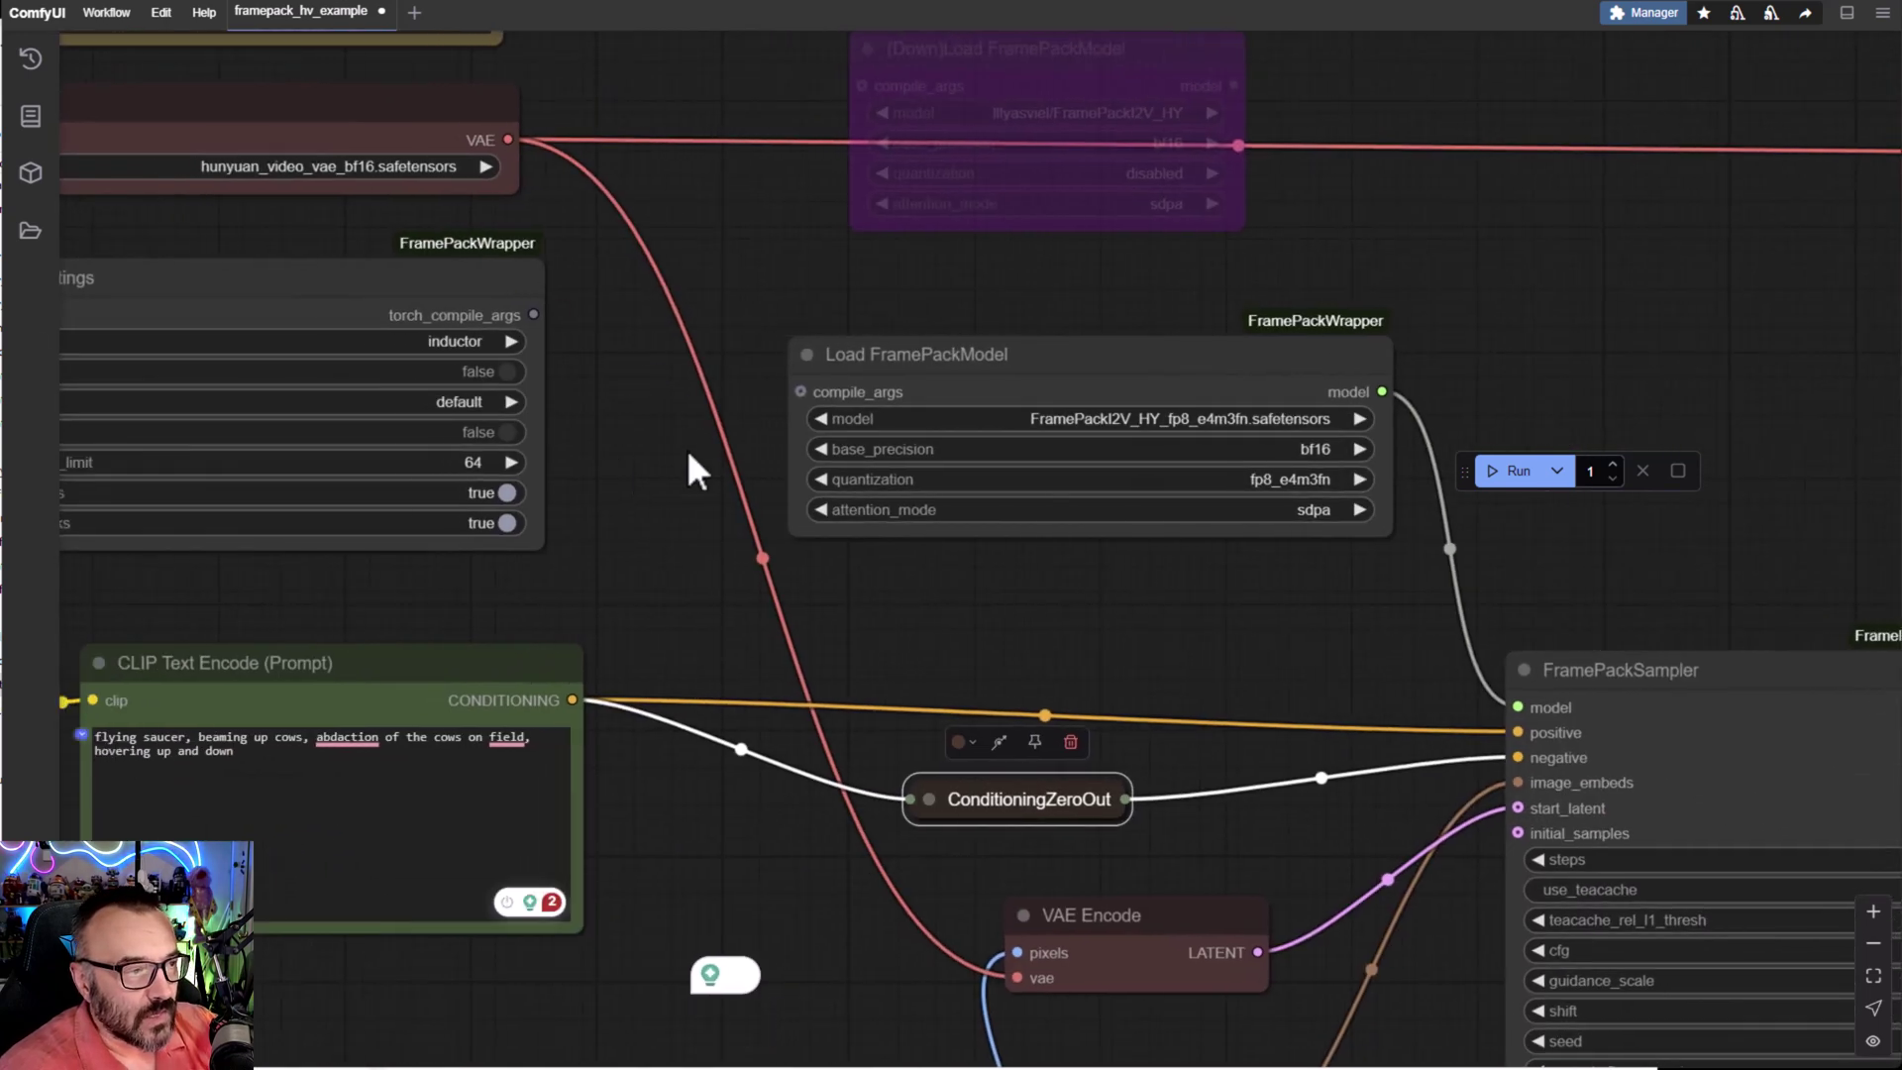
left_click_drag(693, 471, 904, 590)
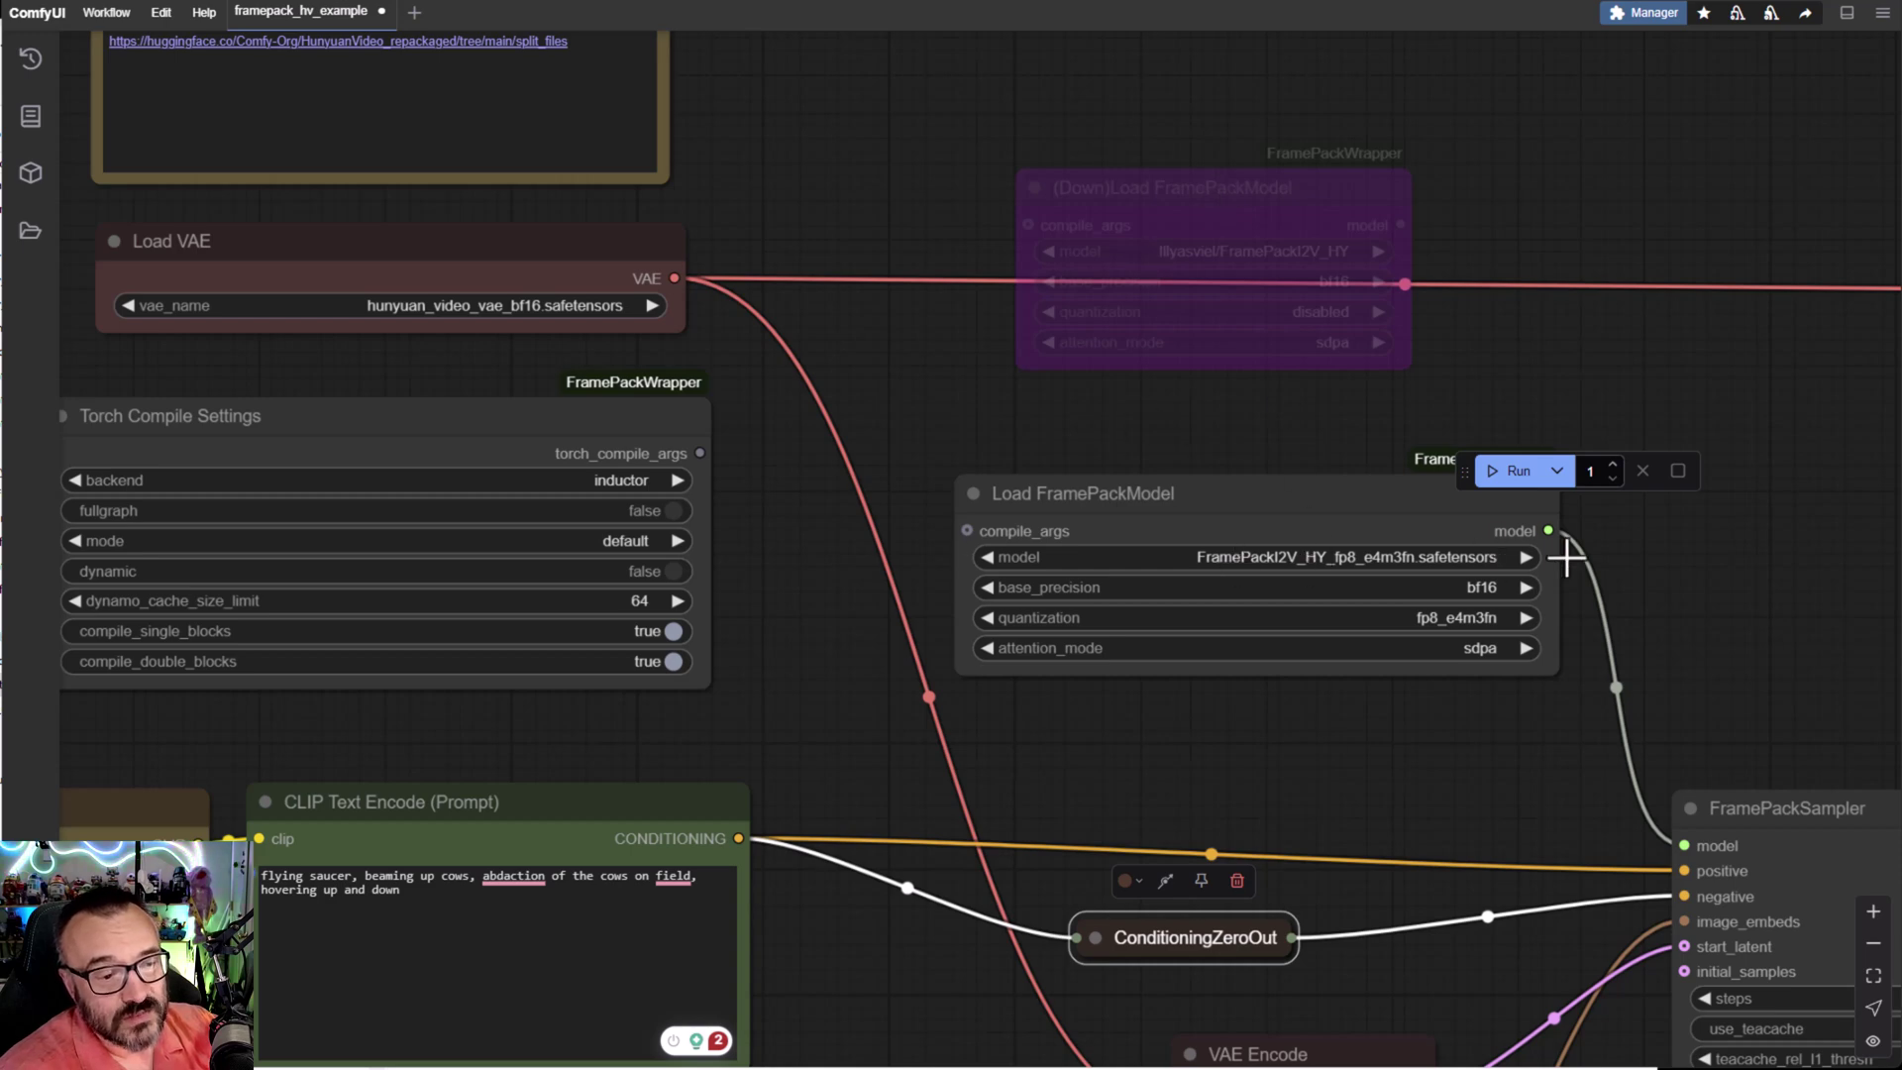
left_click_drag(1565, 556, 1399, 539)
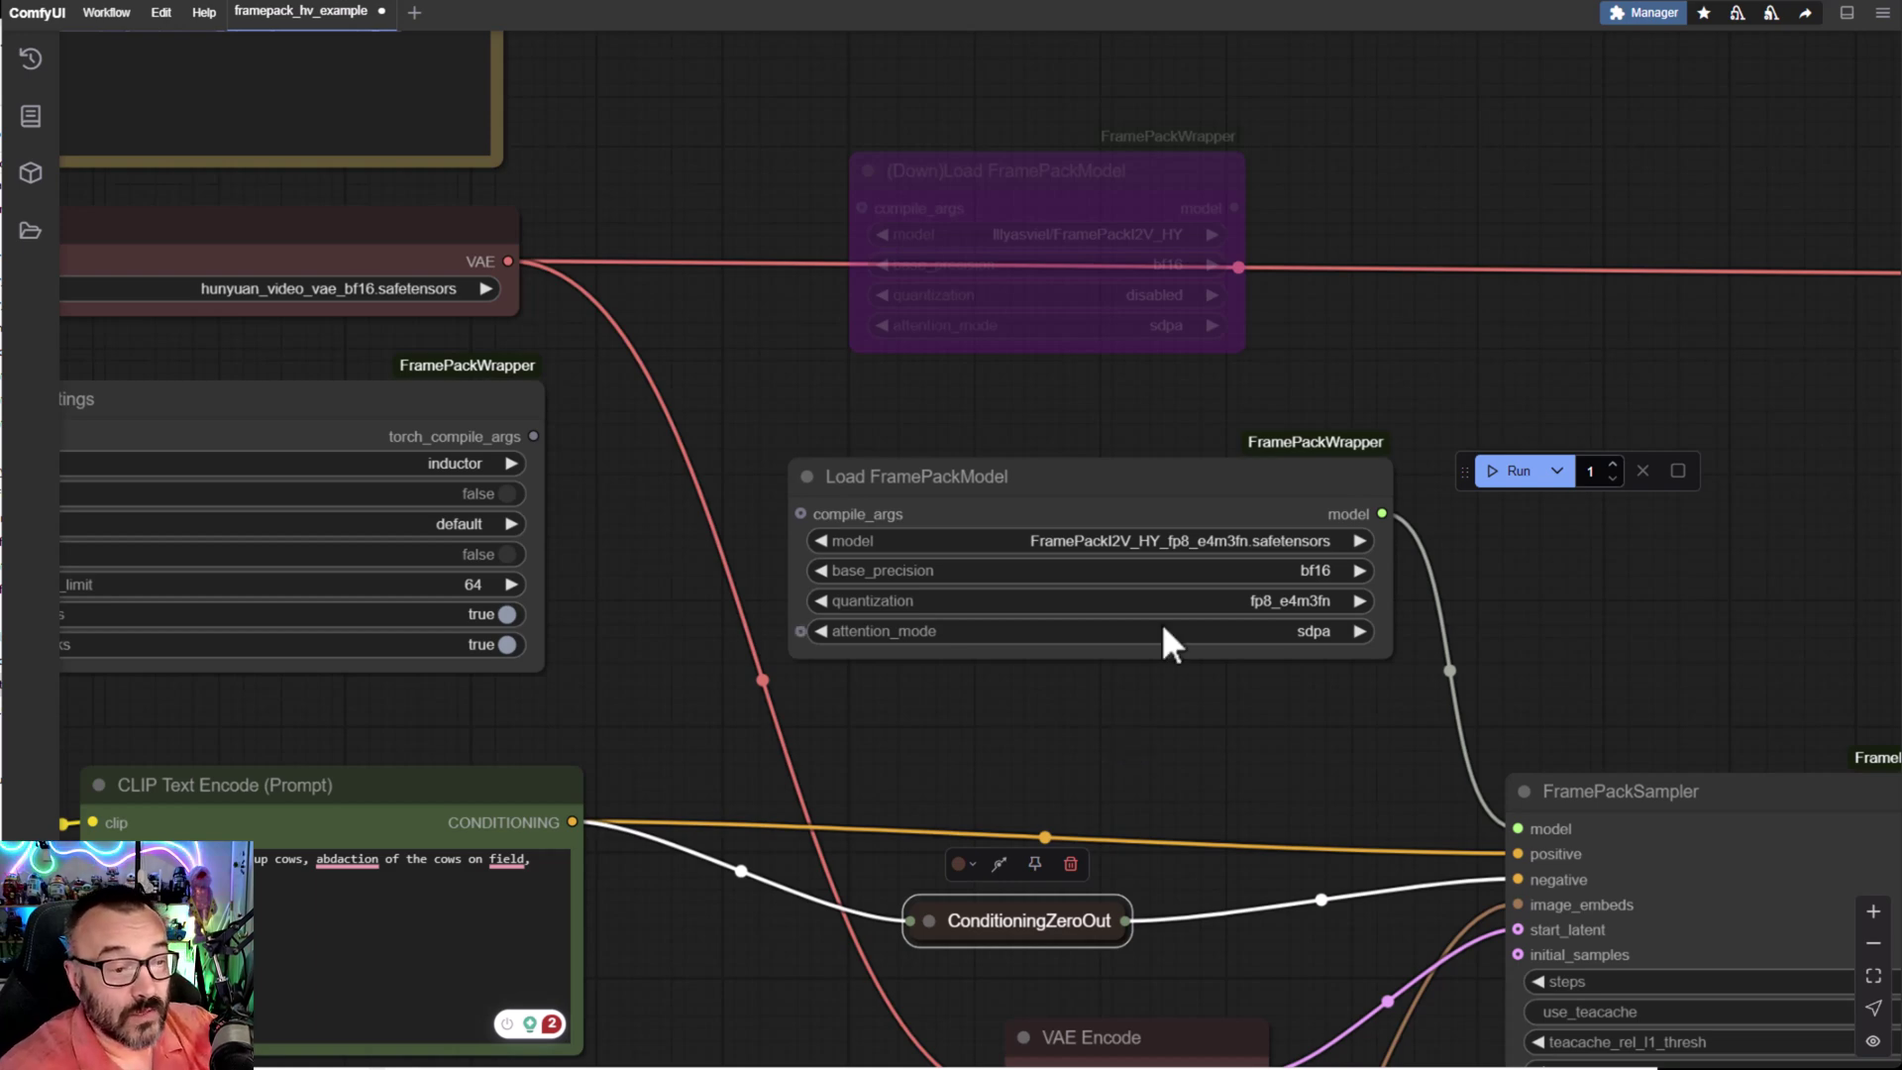
scroll(1192, 578, "up", 4)
left_click_drag(1265, 872, 754, 773)
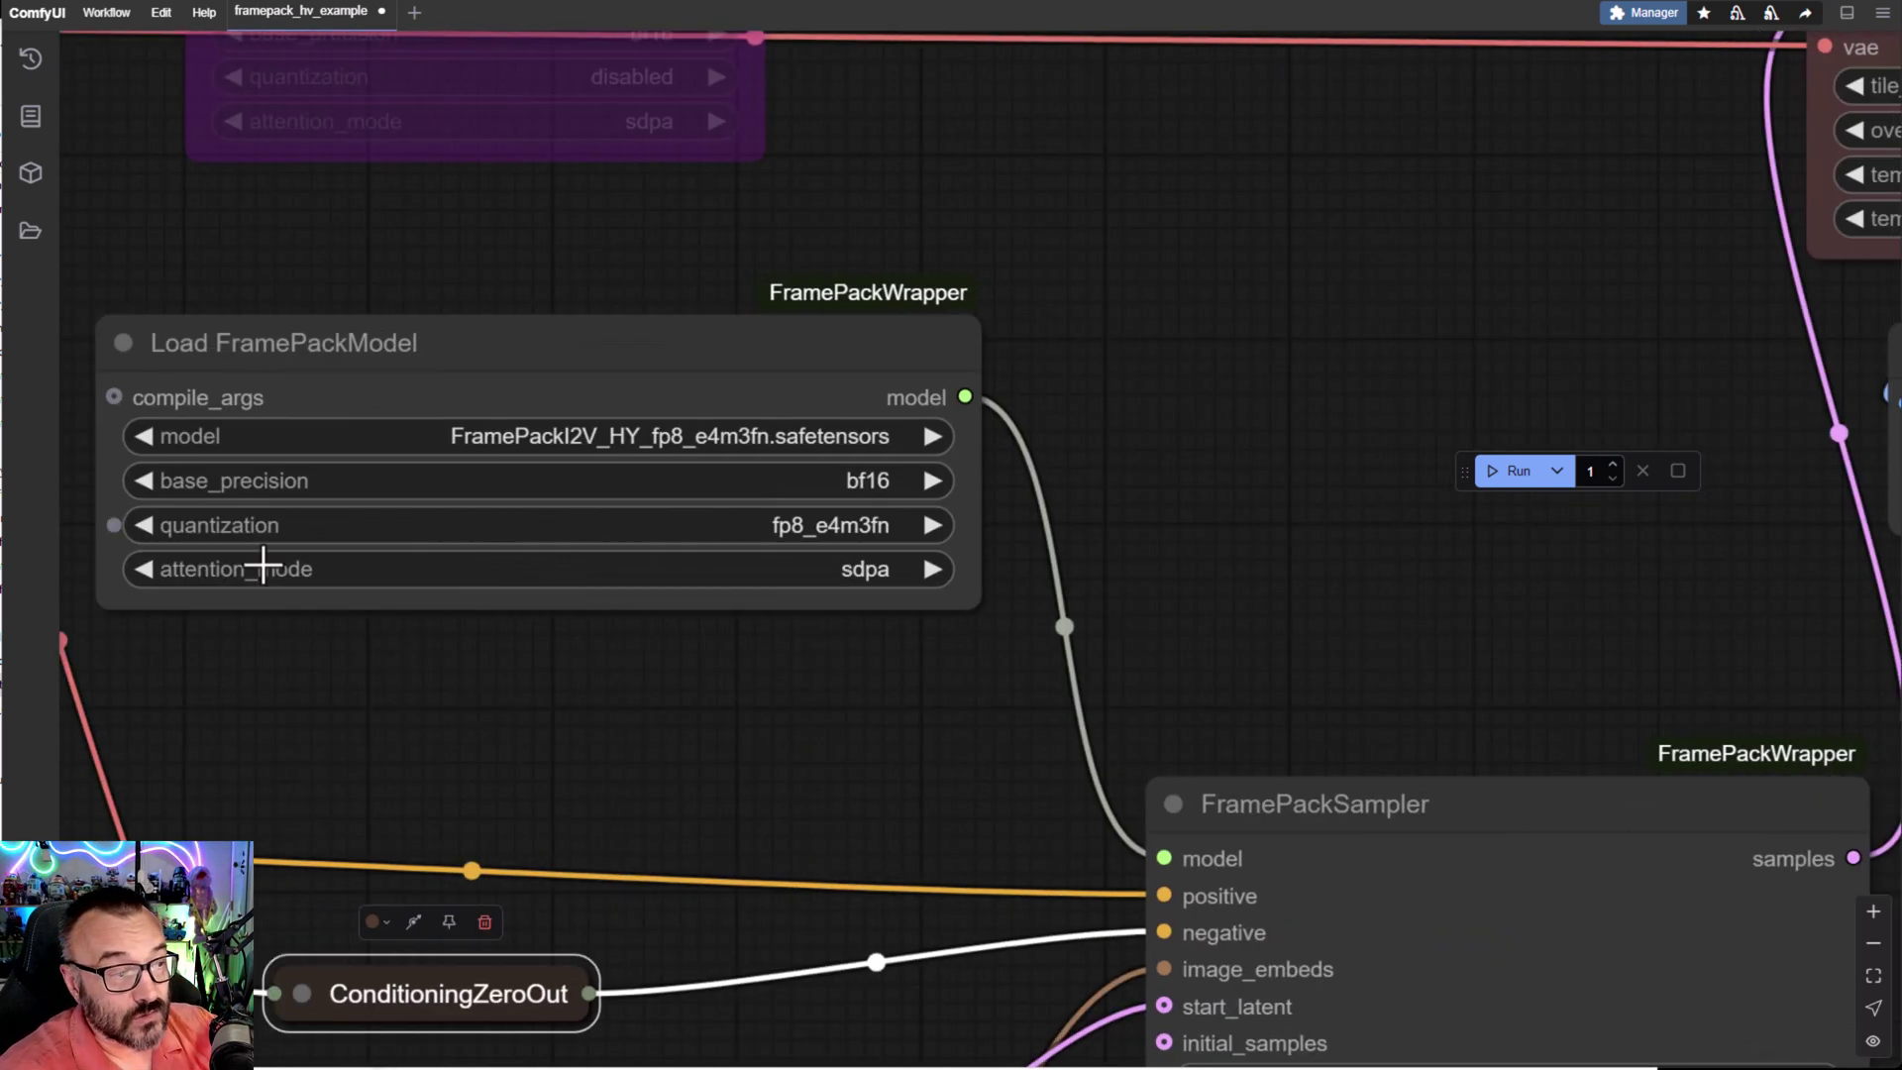
left_click(781, 523)
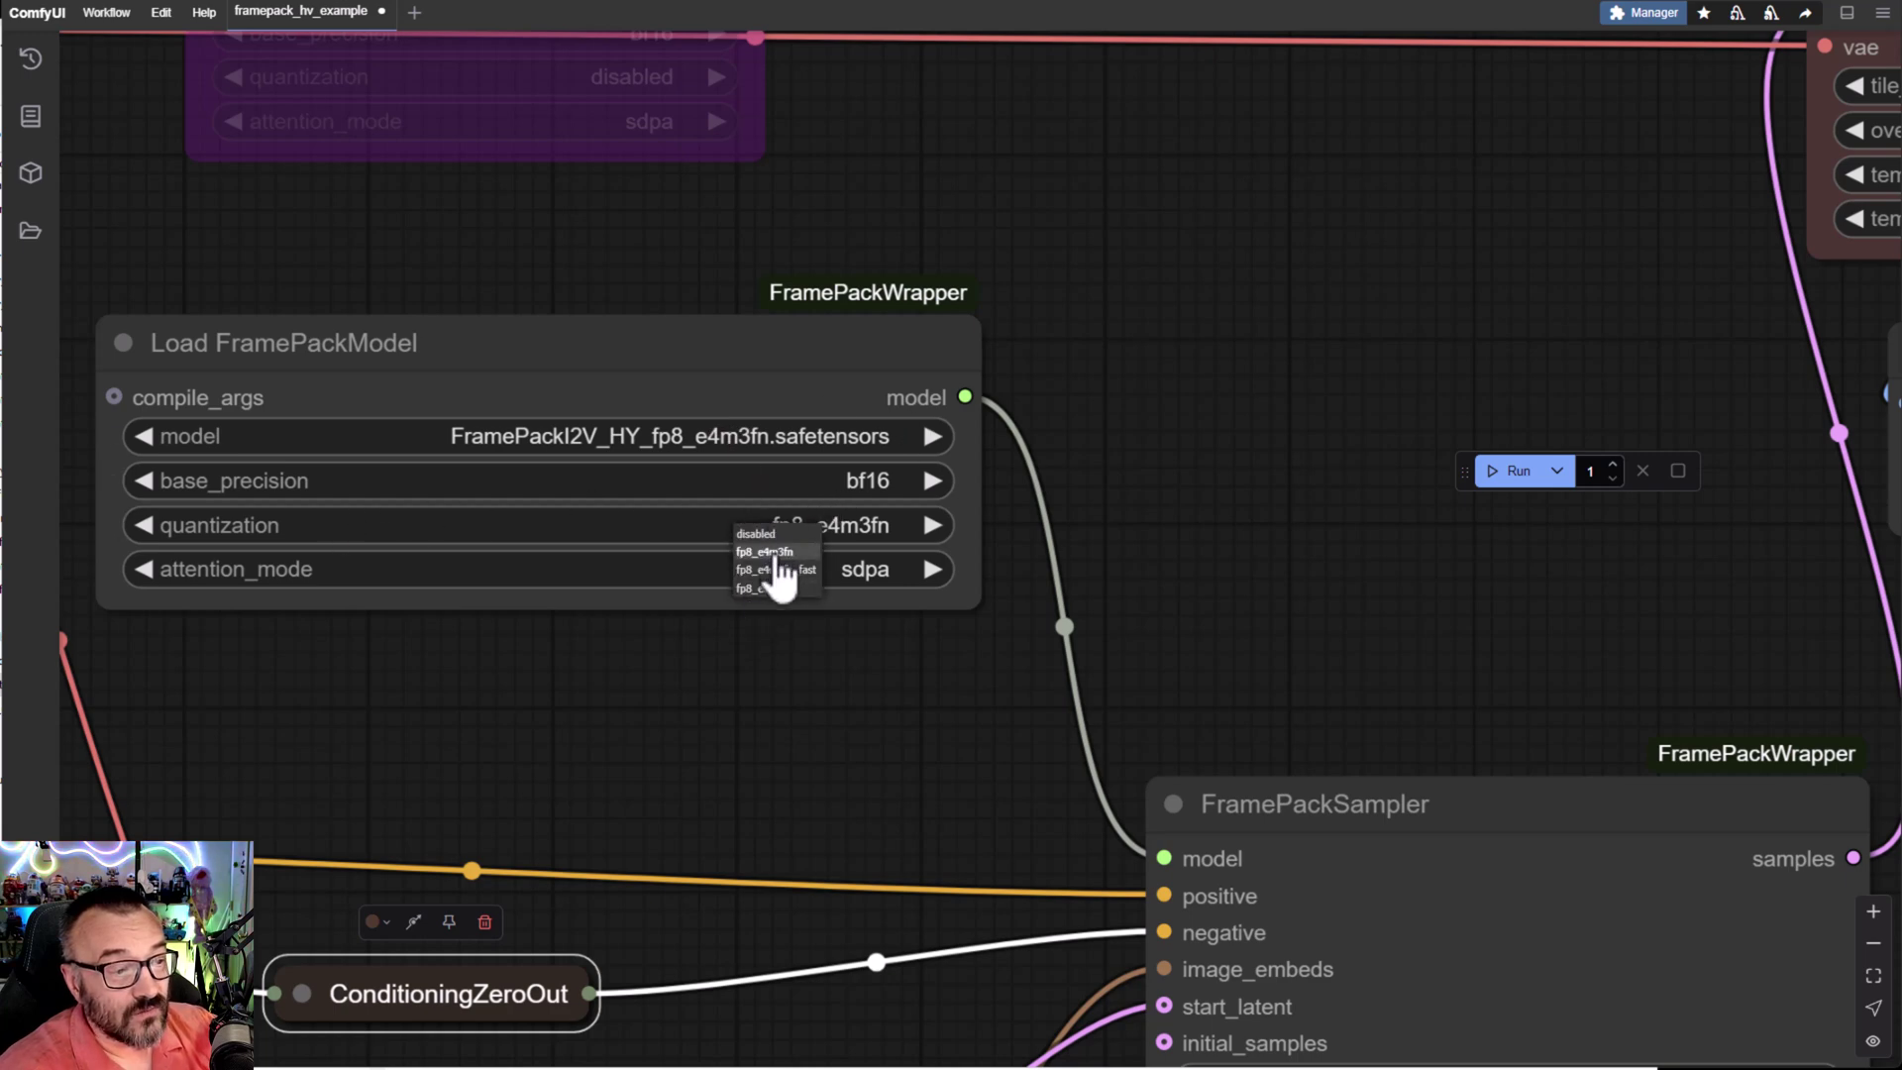
left_click(667, 729)
left_click(803, 471)
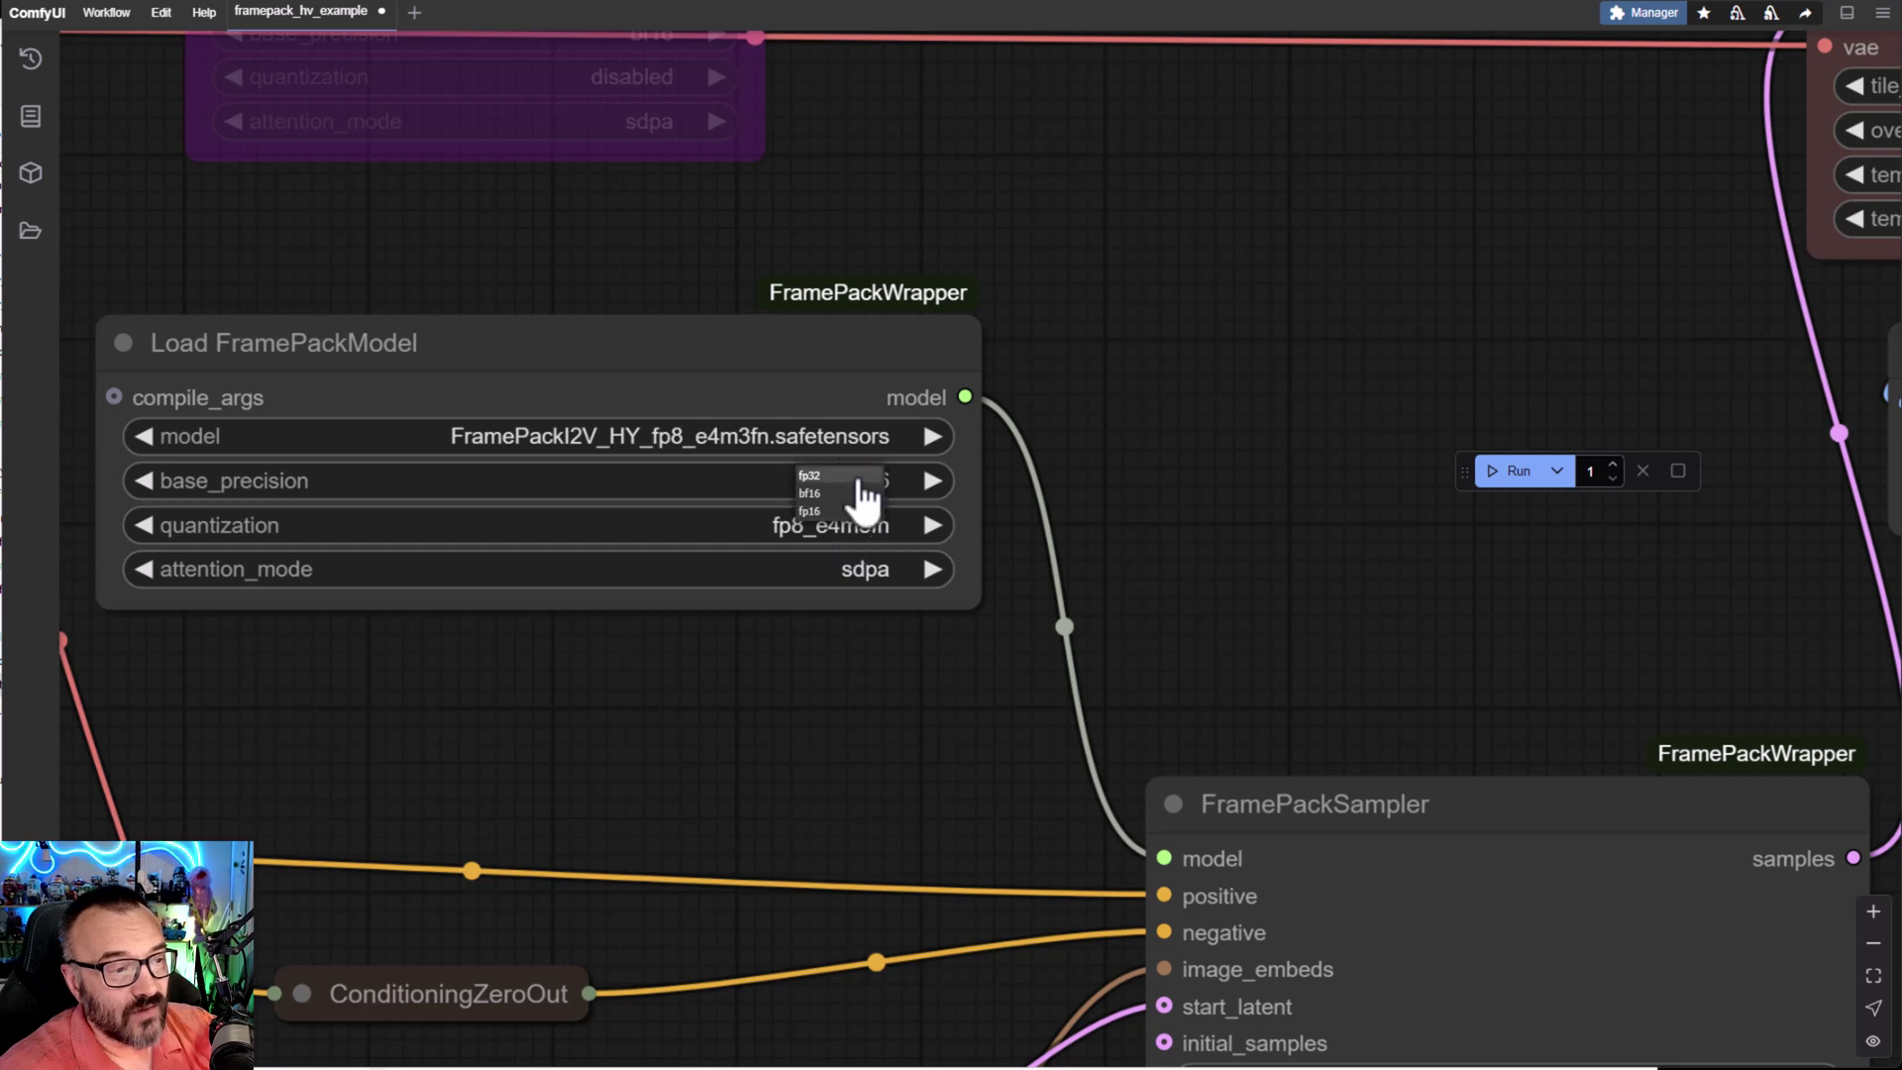
left_click(1208, 488)
- Examine the FramePackSampler node's inputs and sampling settings, from steps down to denoise_strength
scroll(797, 672, "down", 3)
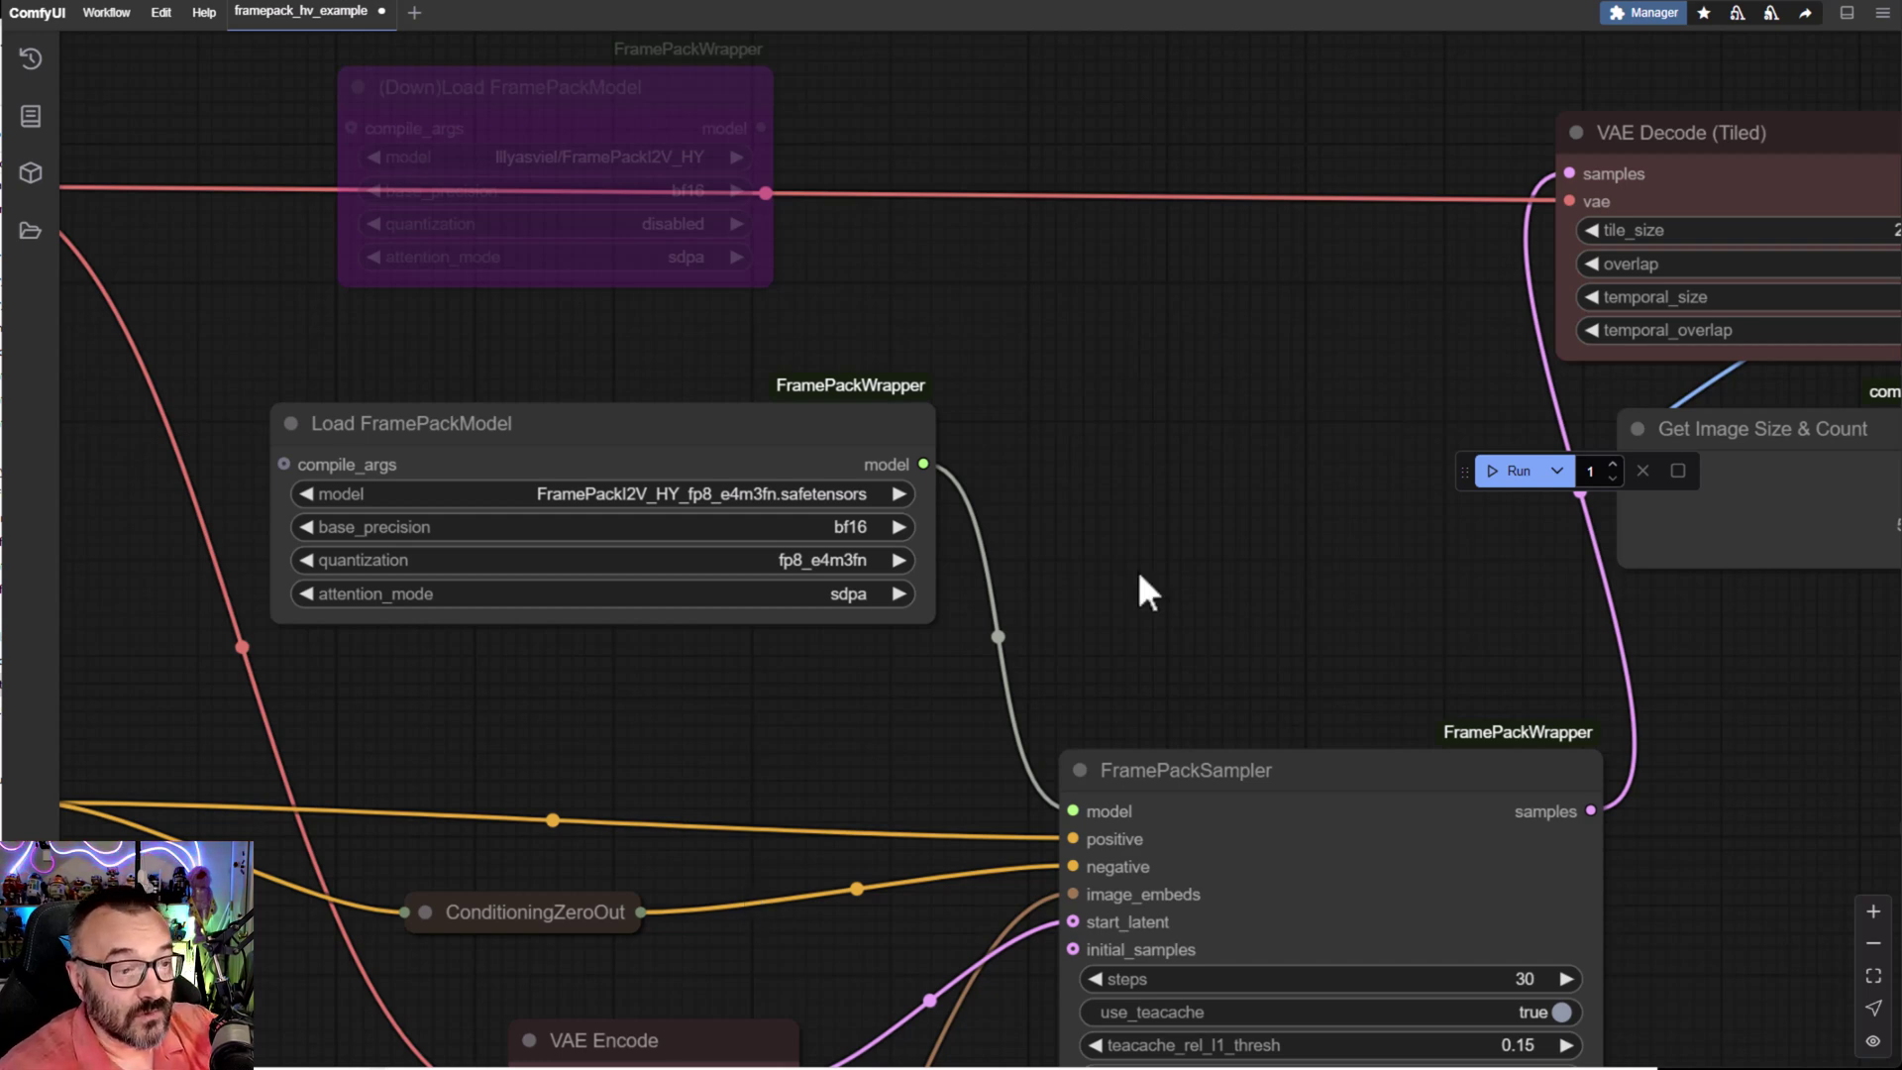
left_click_drag(1049, 507, 917, 212)
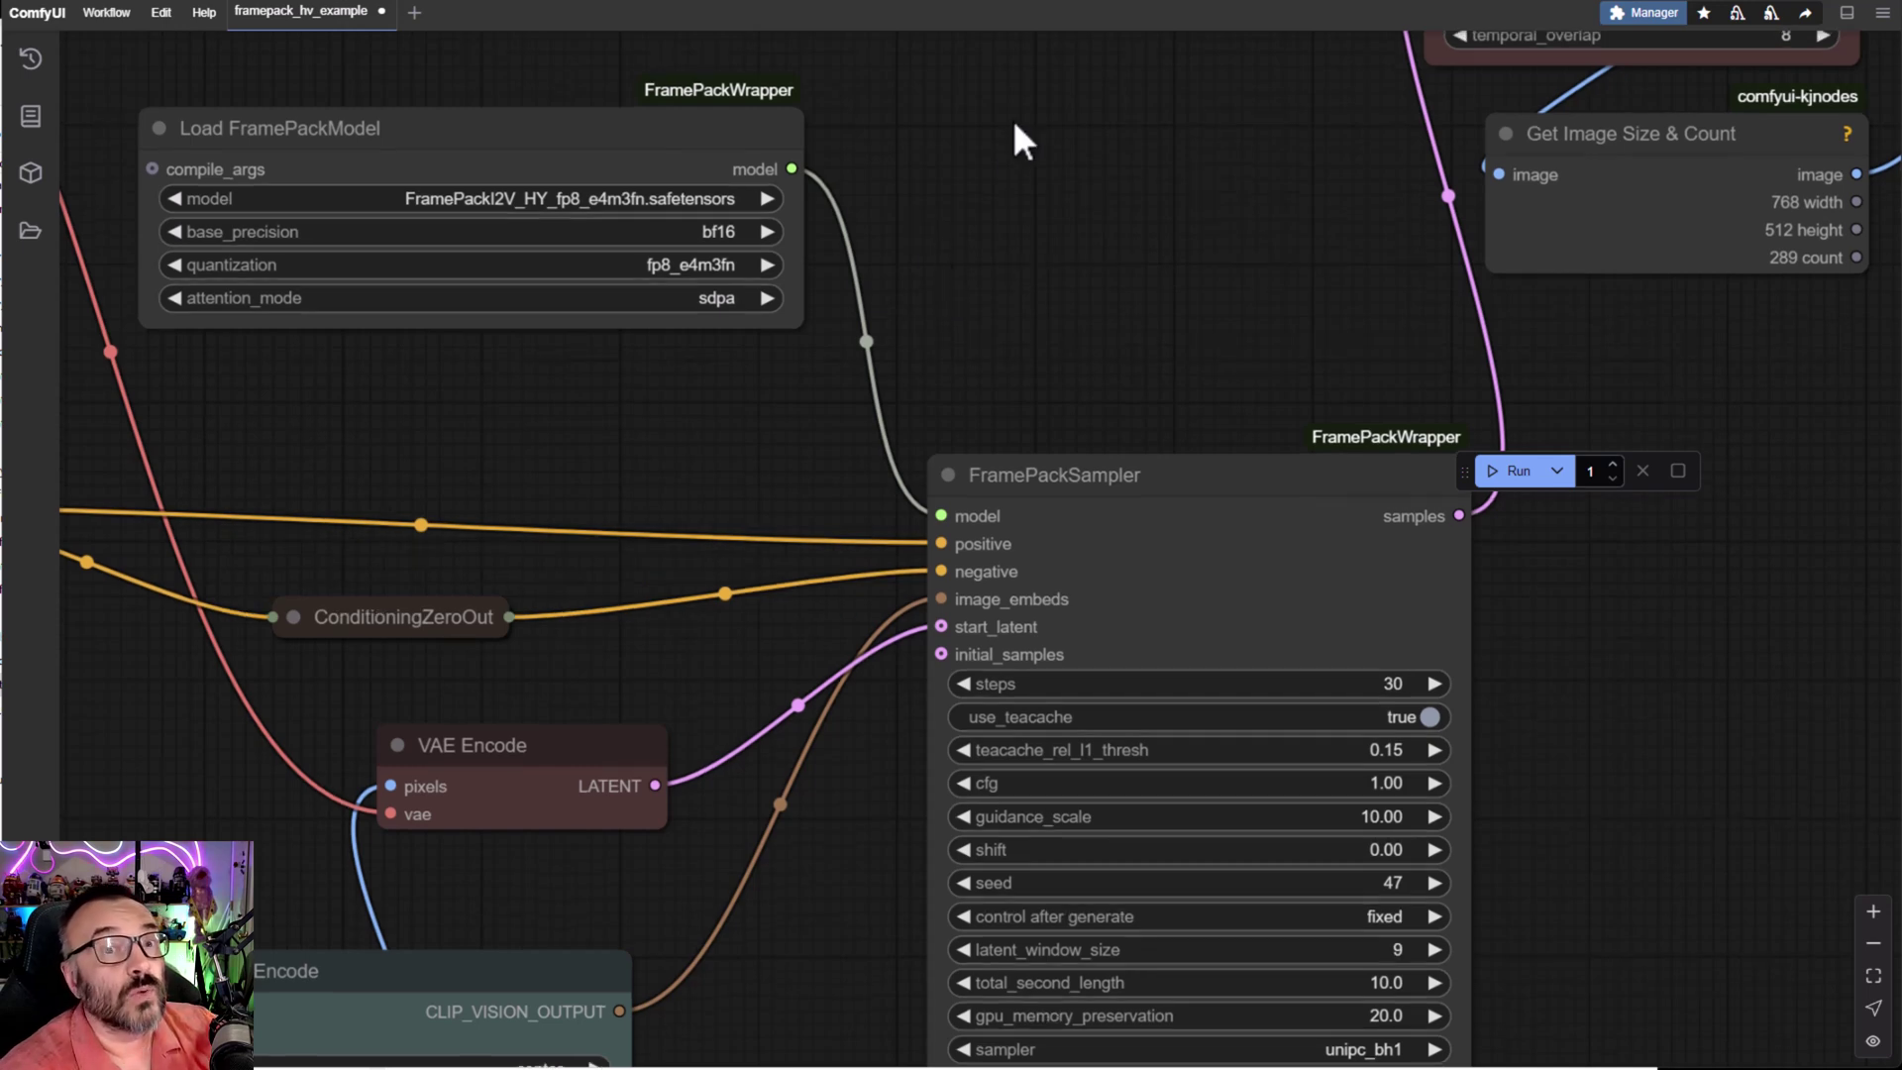
left_click_drag(1120, 368, 1127, 174)
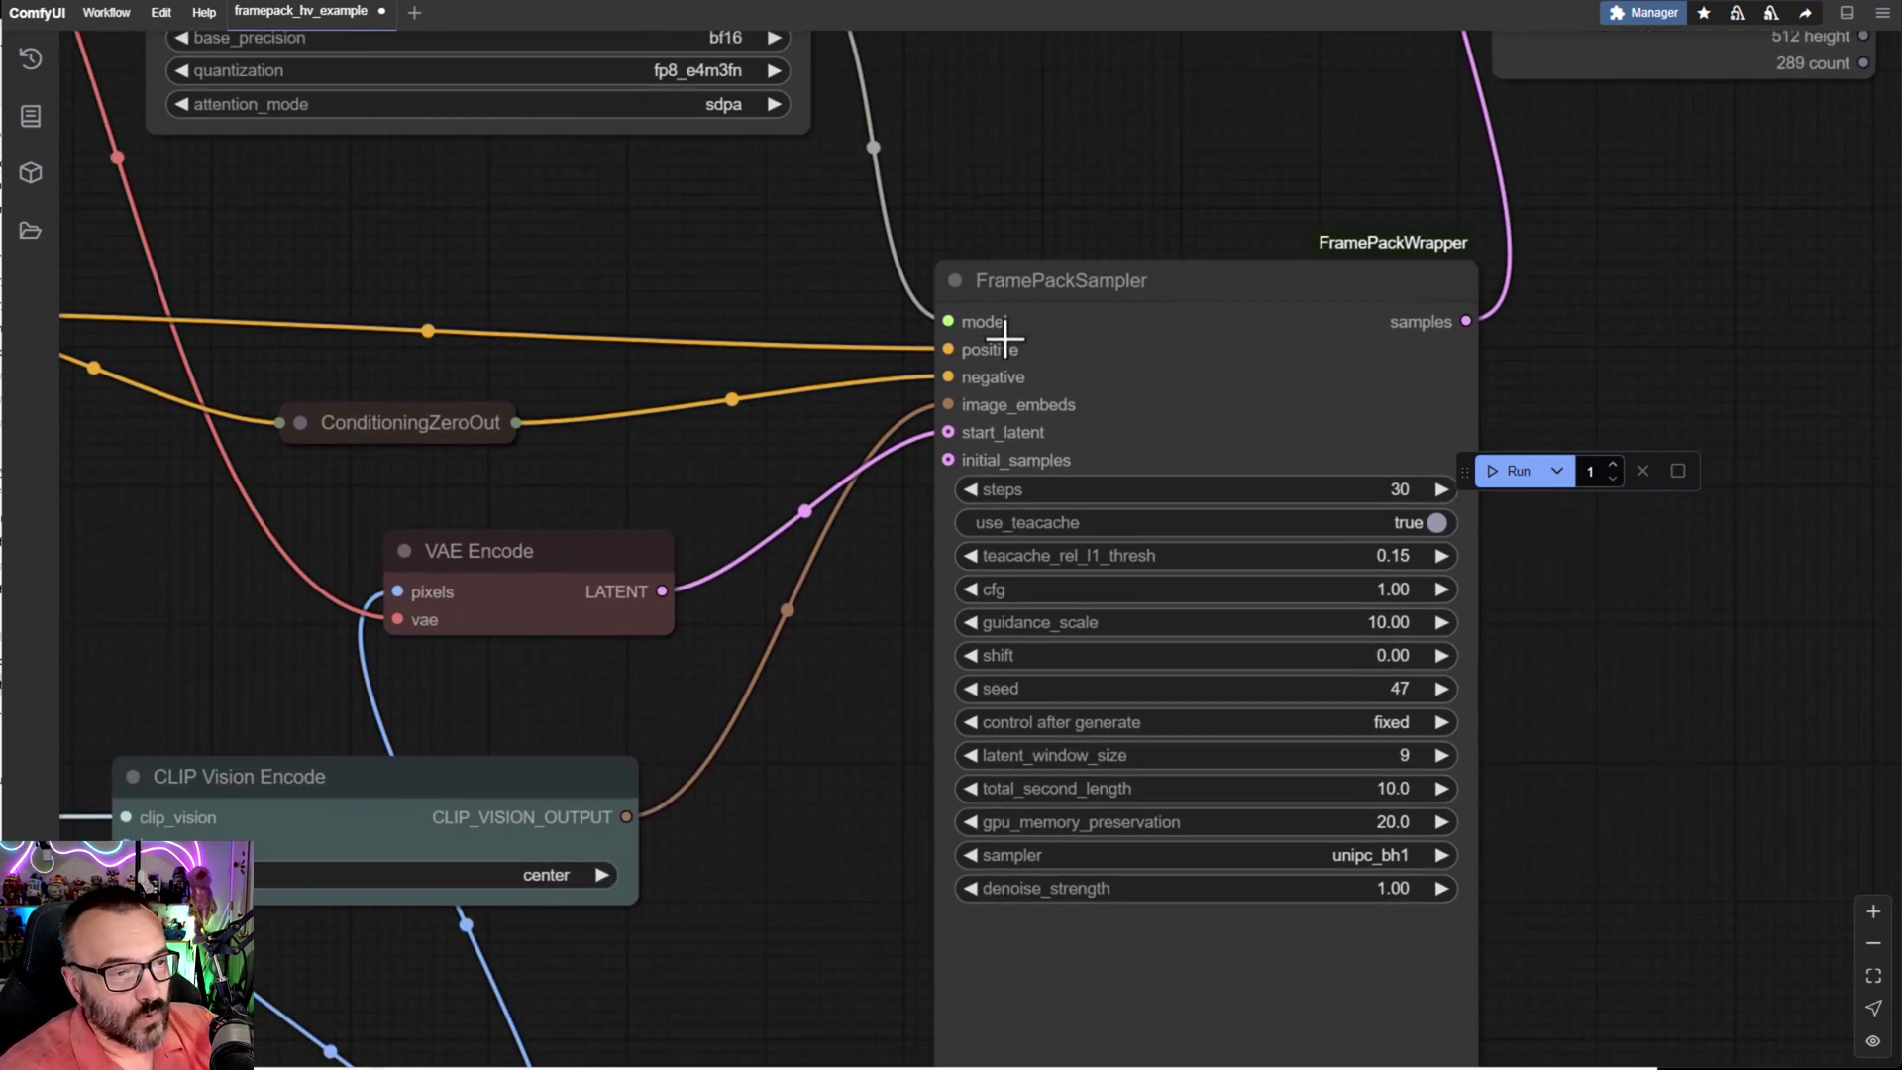
scroll(1693, 717, "down", 2)
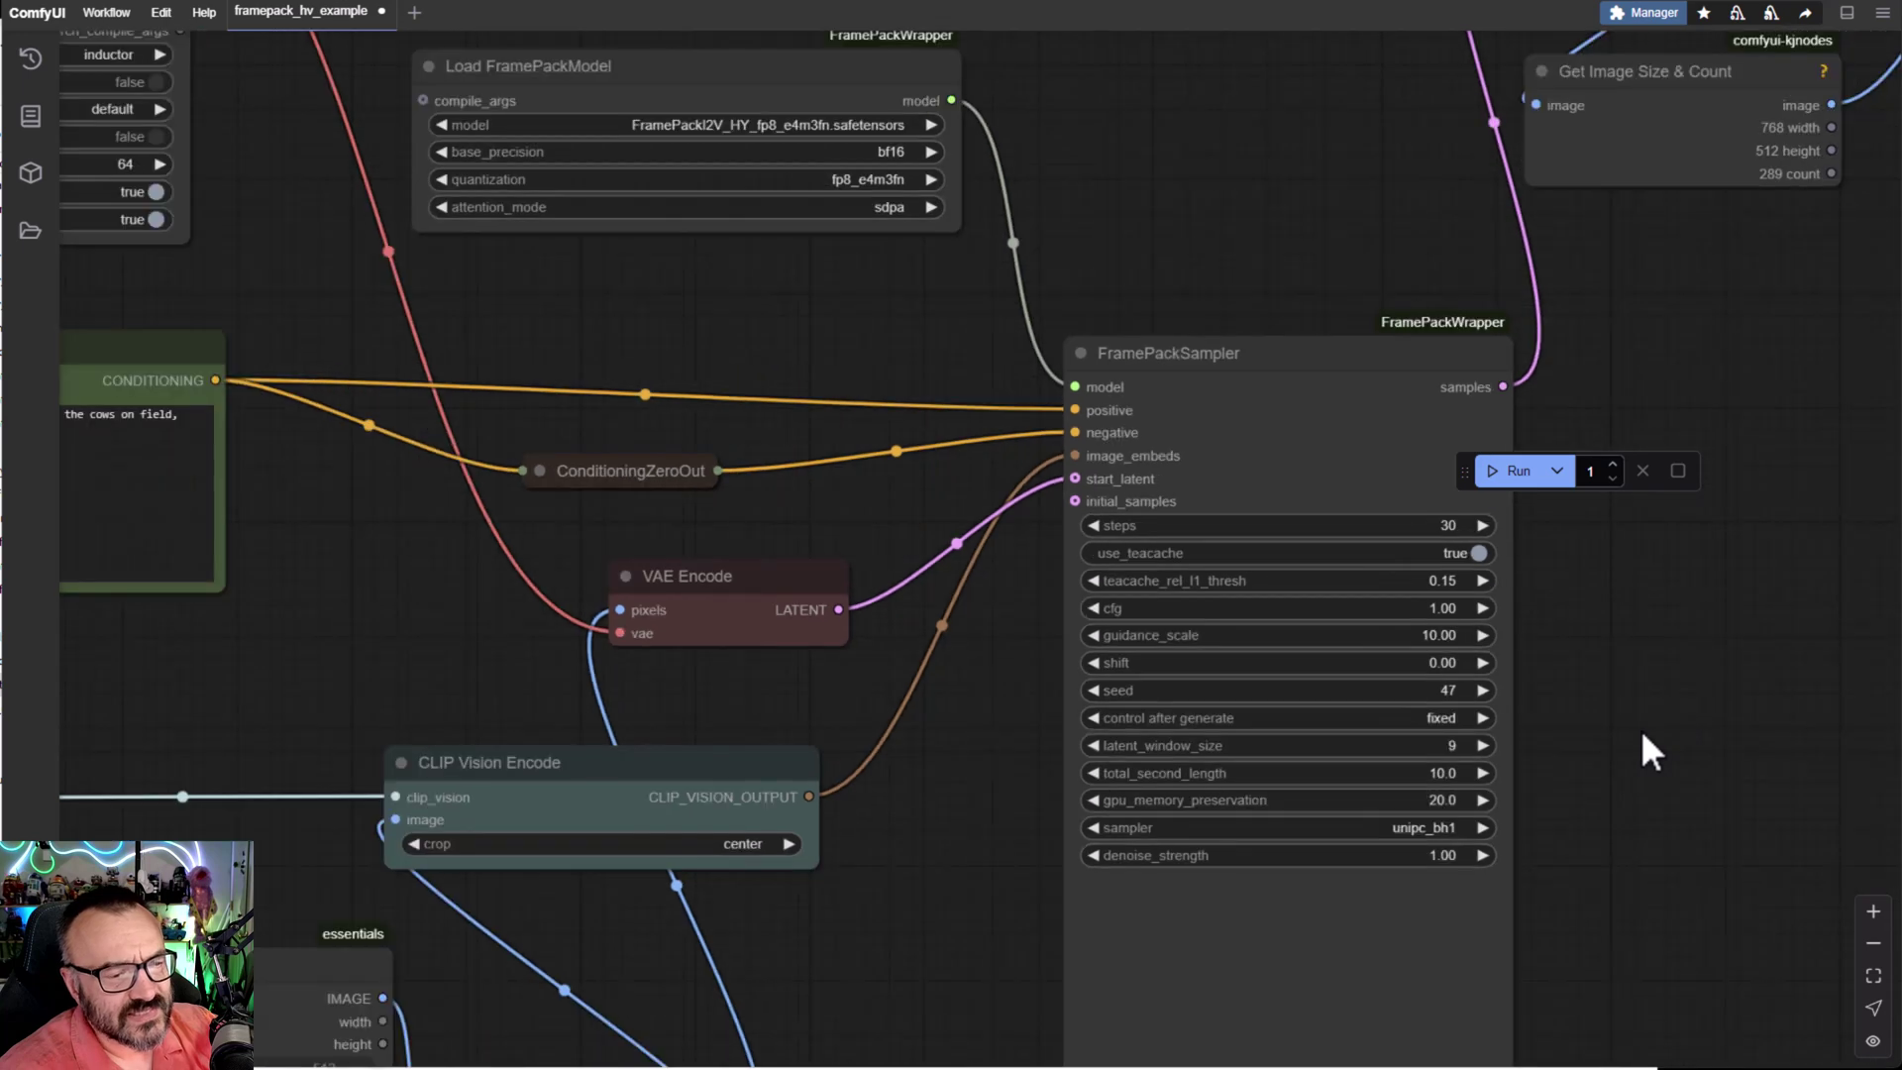
left_click_drag(1647, 752, 1509, 466)
scroll(1377, 406, "up", 5)
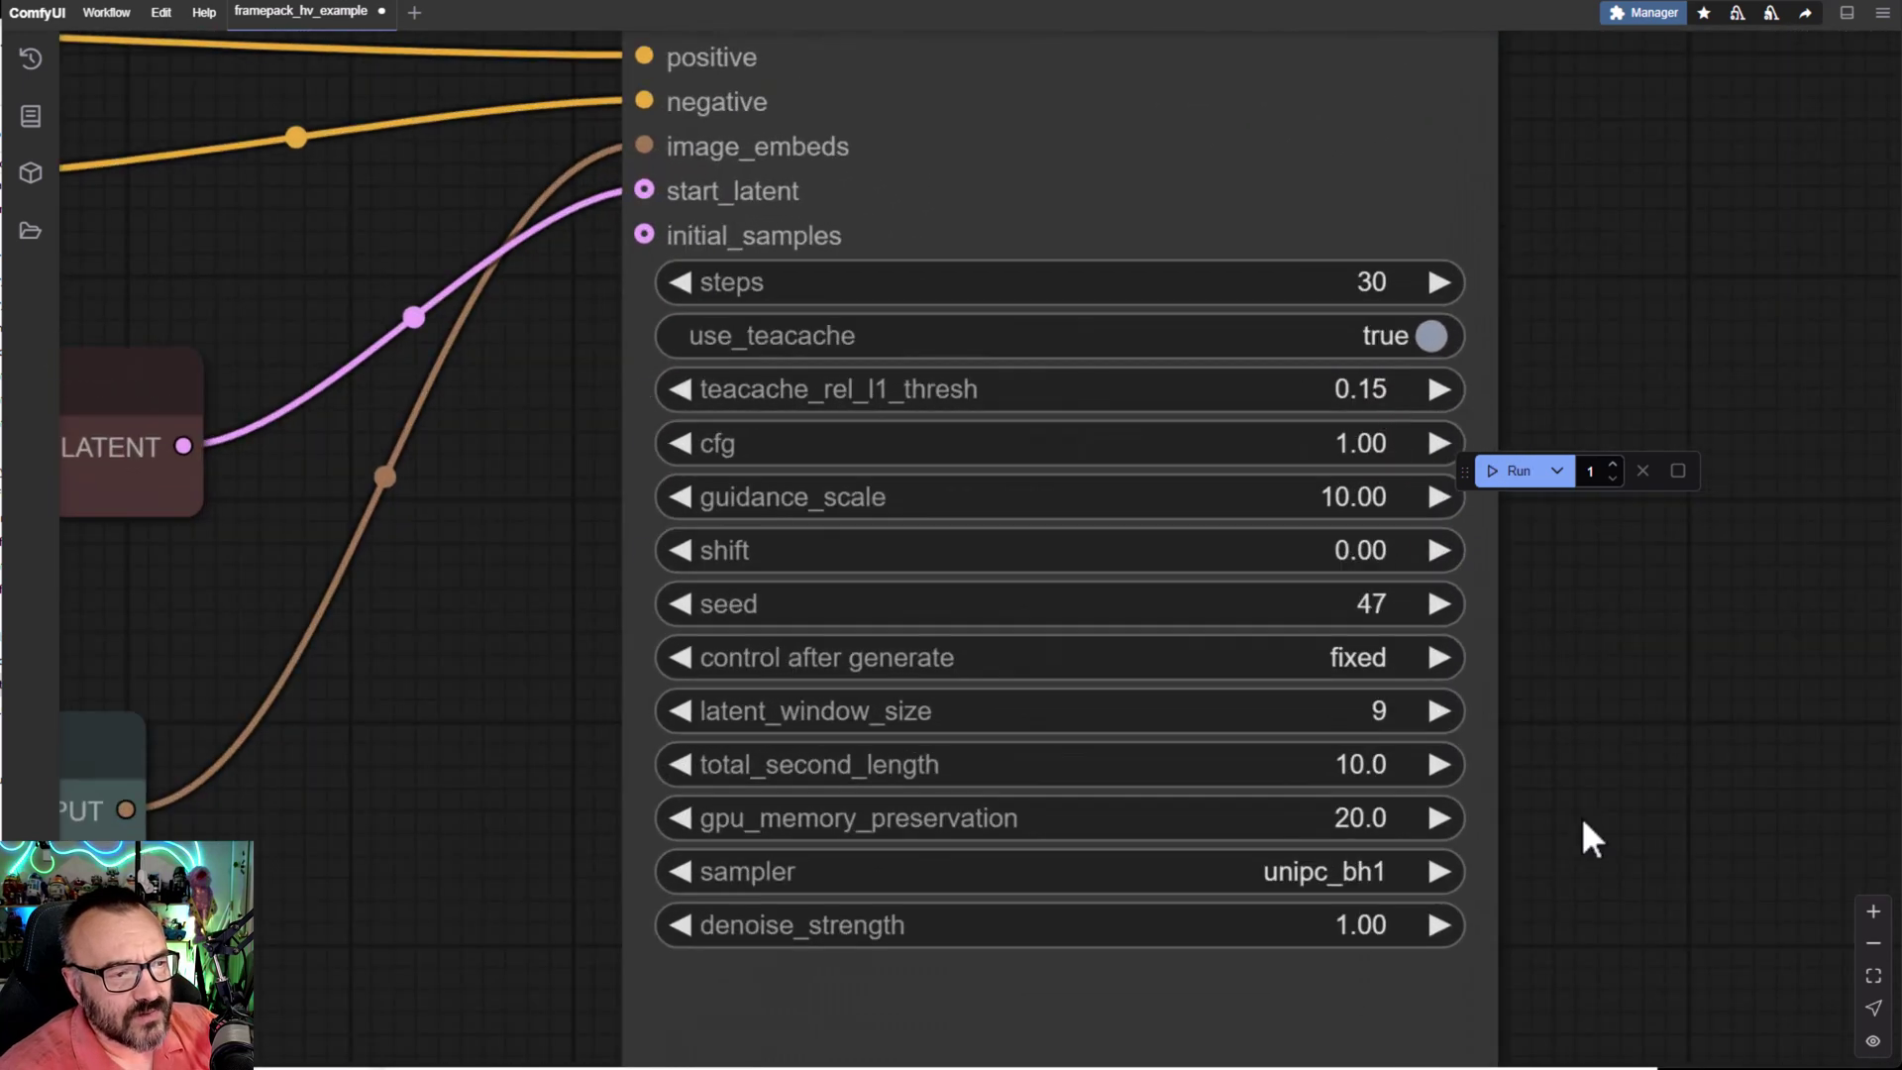
left_click_drag(1583, 836, 1425, 795)
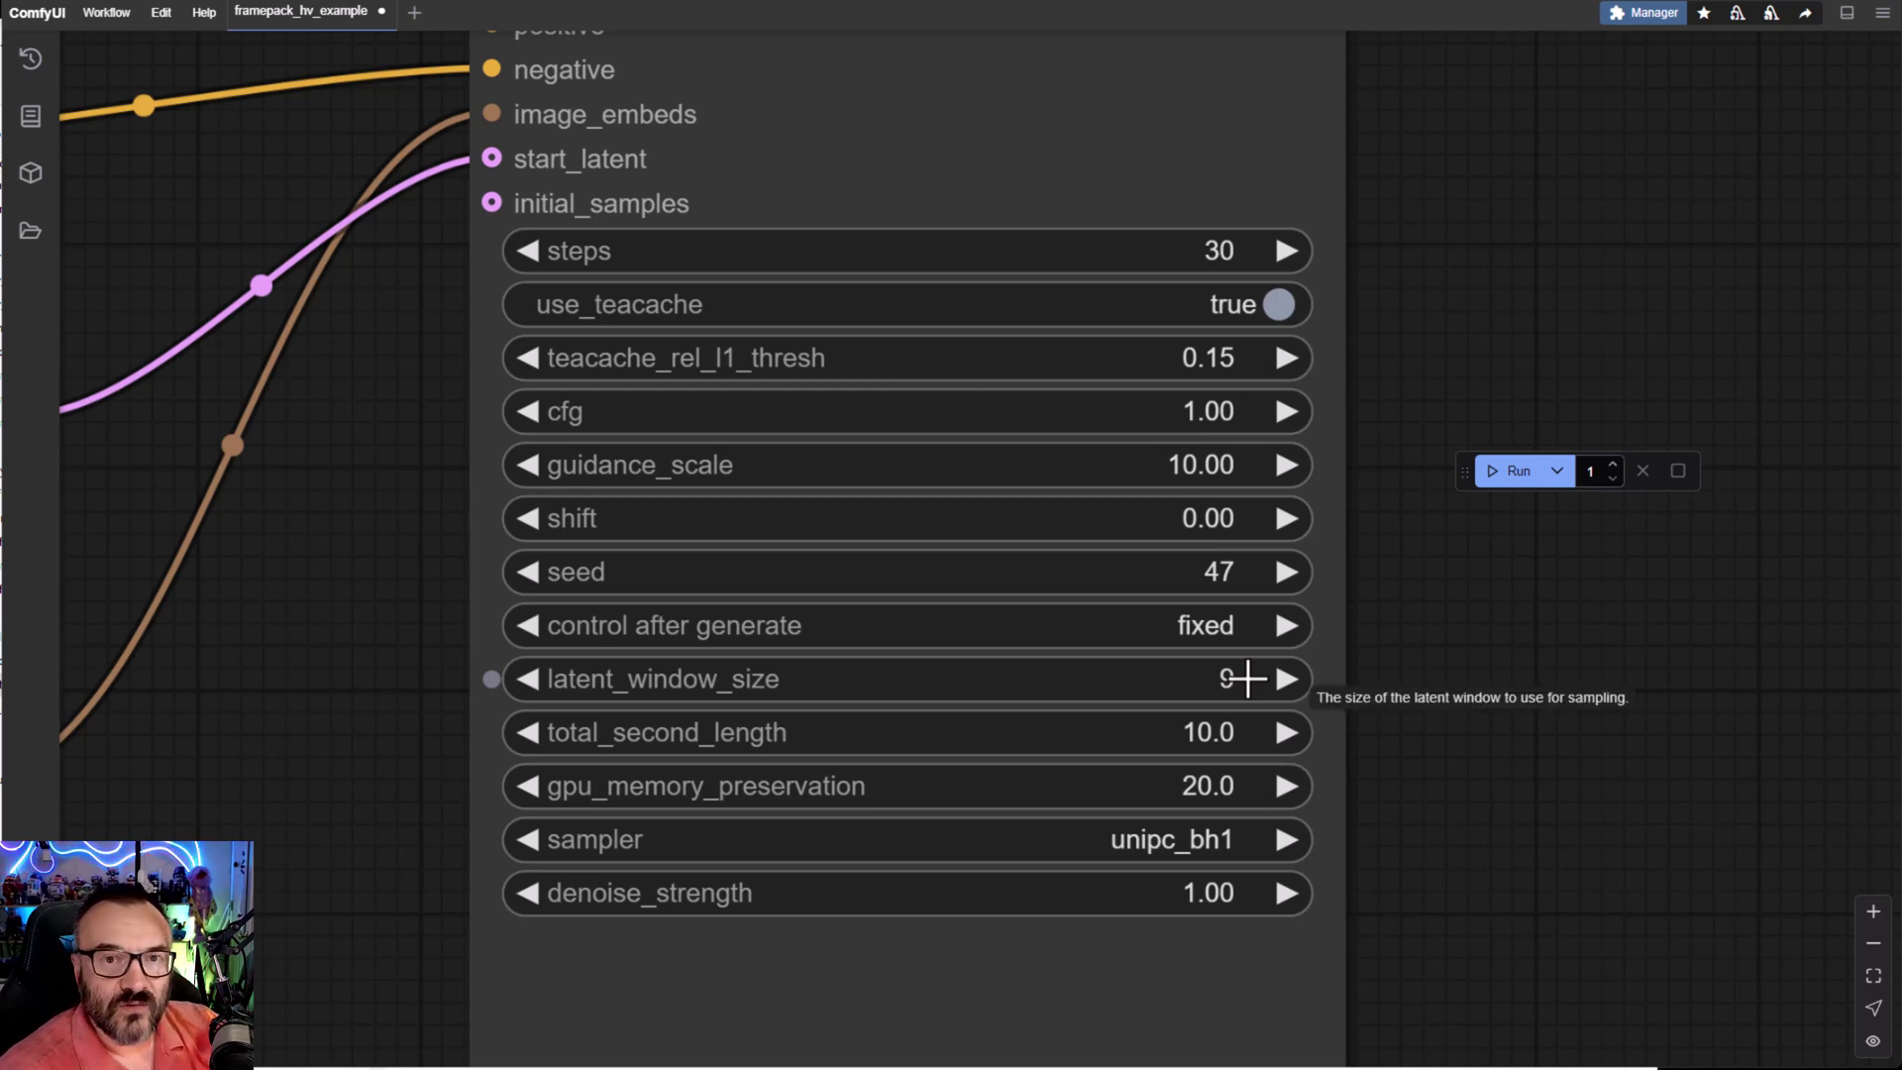
- Set gpu_memory_preservation in the FramePackSampler node to 6
scroll(1426, 594, "down", 3)
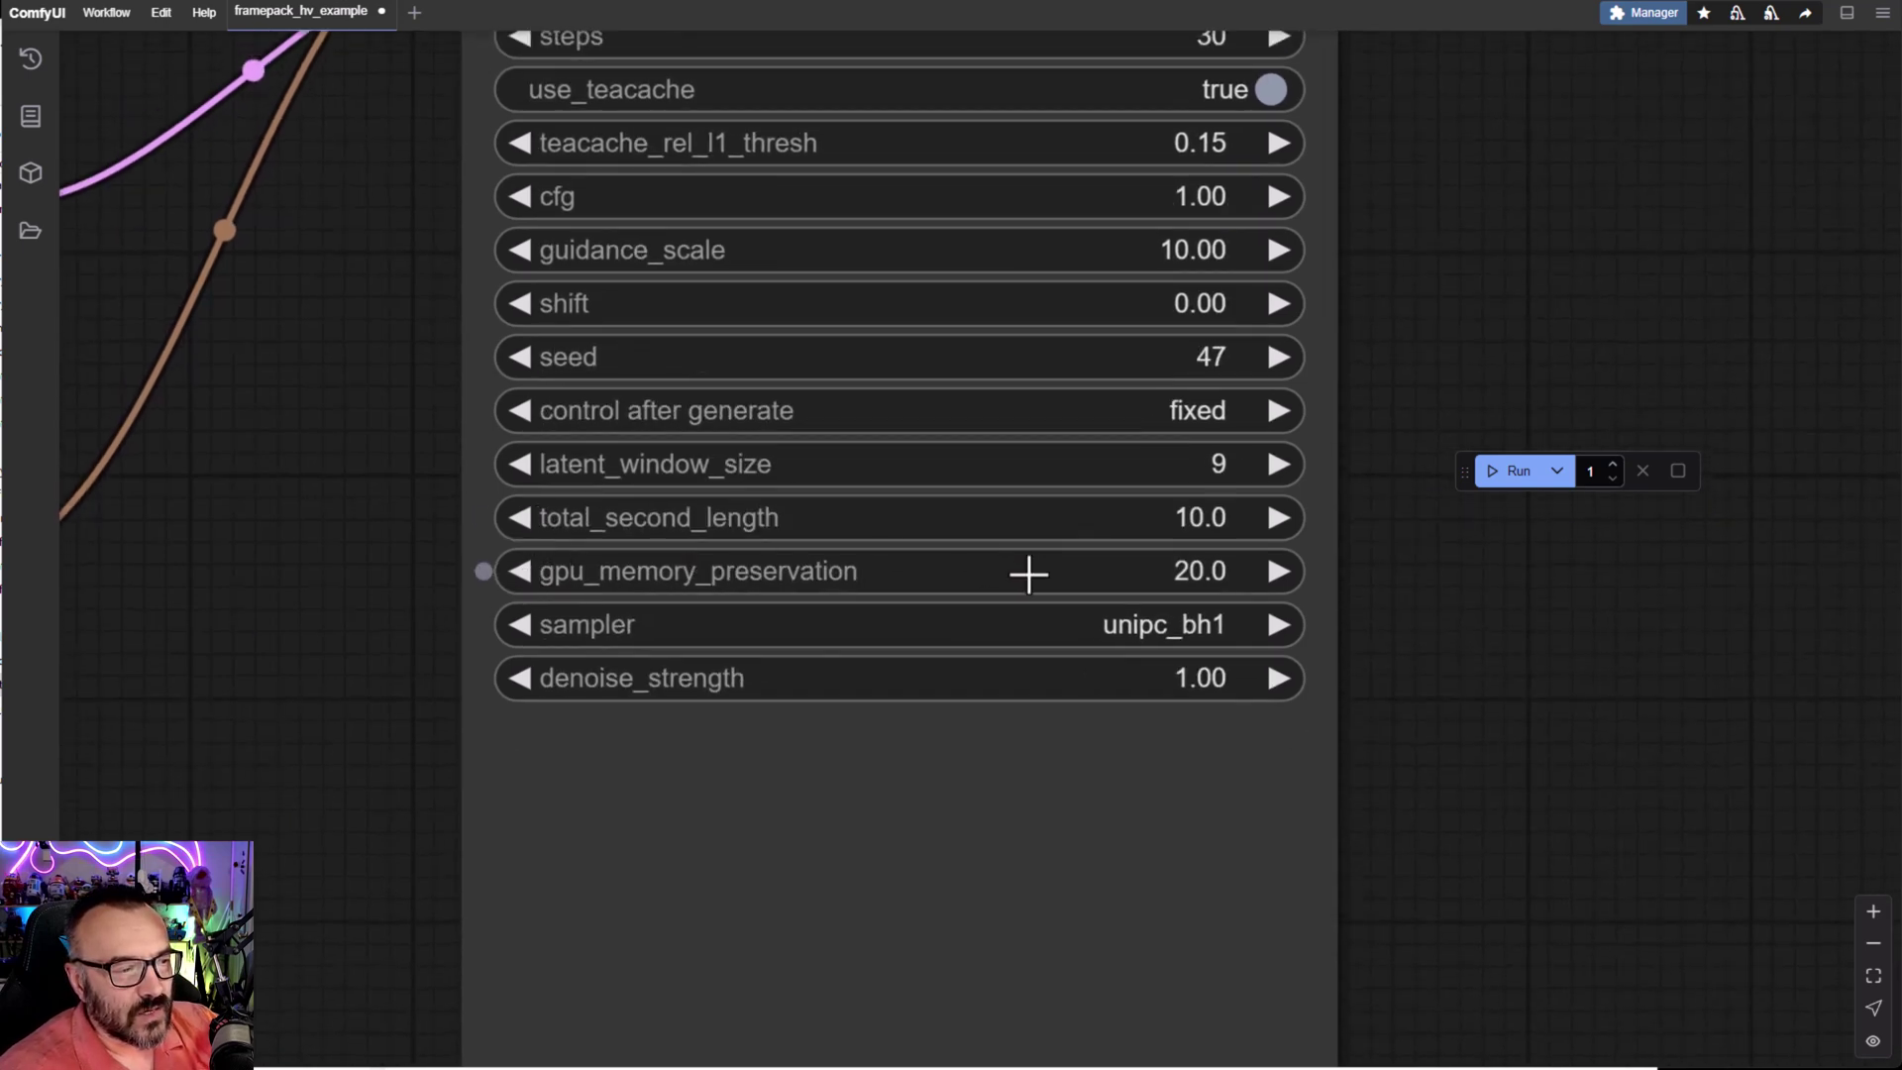
left_click(1233, 584)
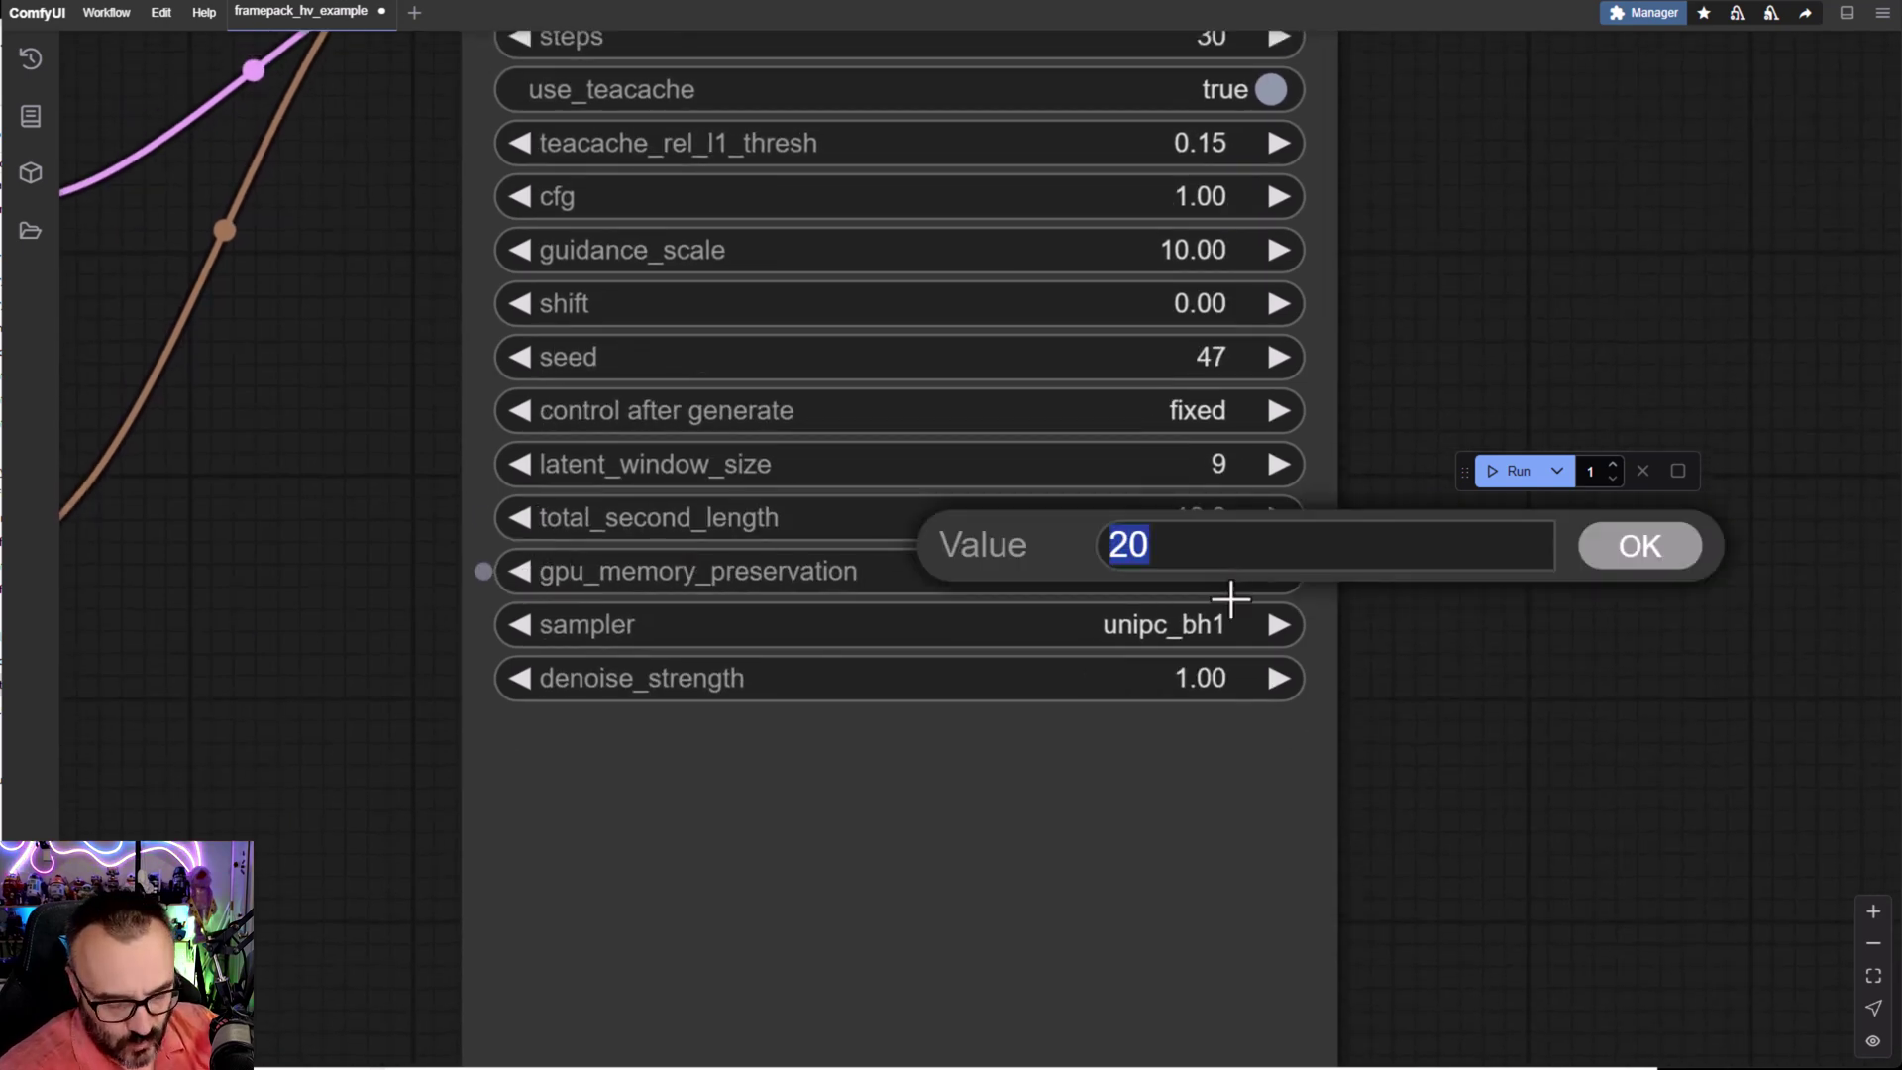
type("6")
key("Return")
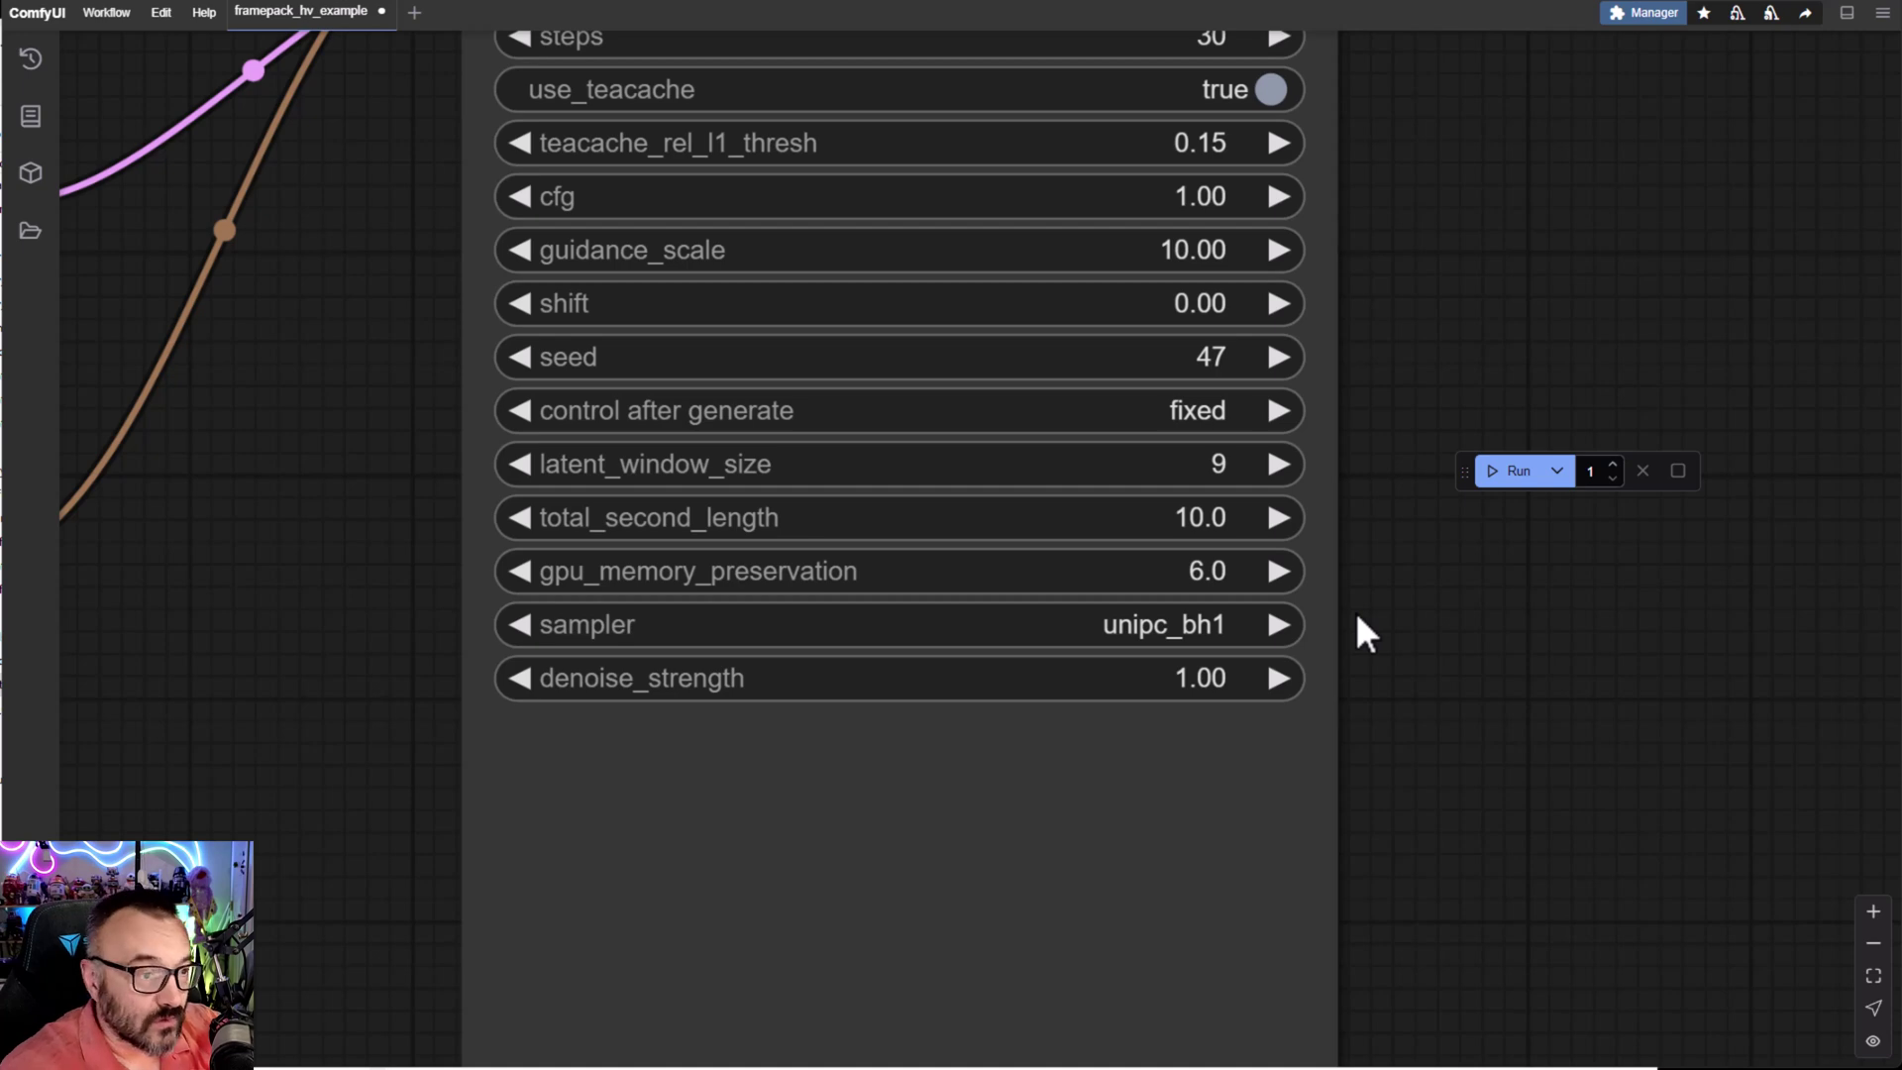
- View the generated video in the Video Combine node, and recheck the FramePackSampler settings
scroll(1385, 673, "down", 3)
left_click_drag(1494, 721, 921, 713)
scroll(921, 713, "up", 2)
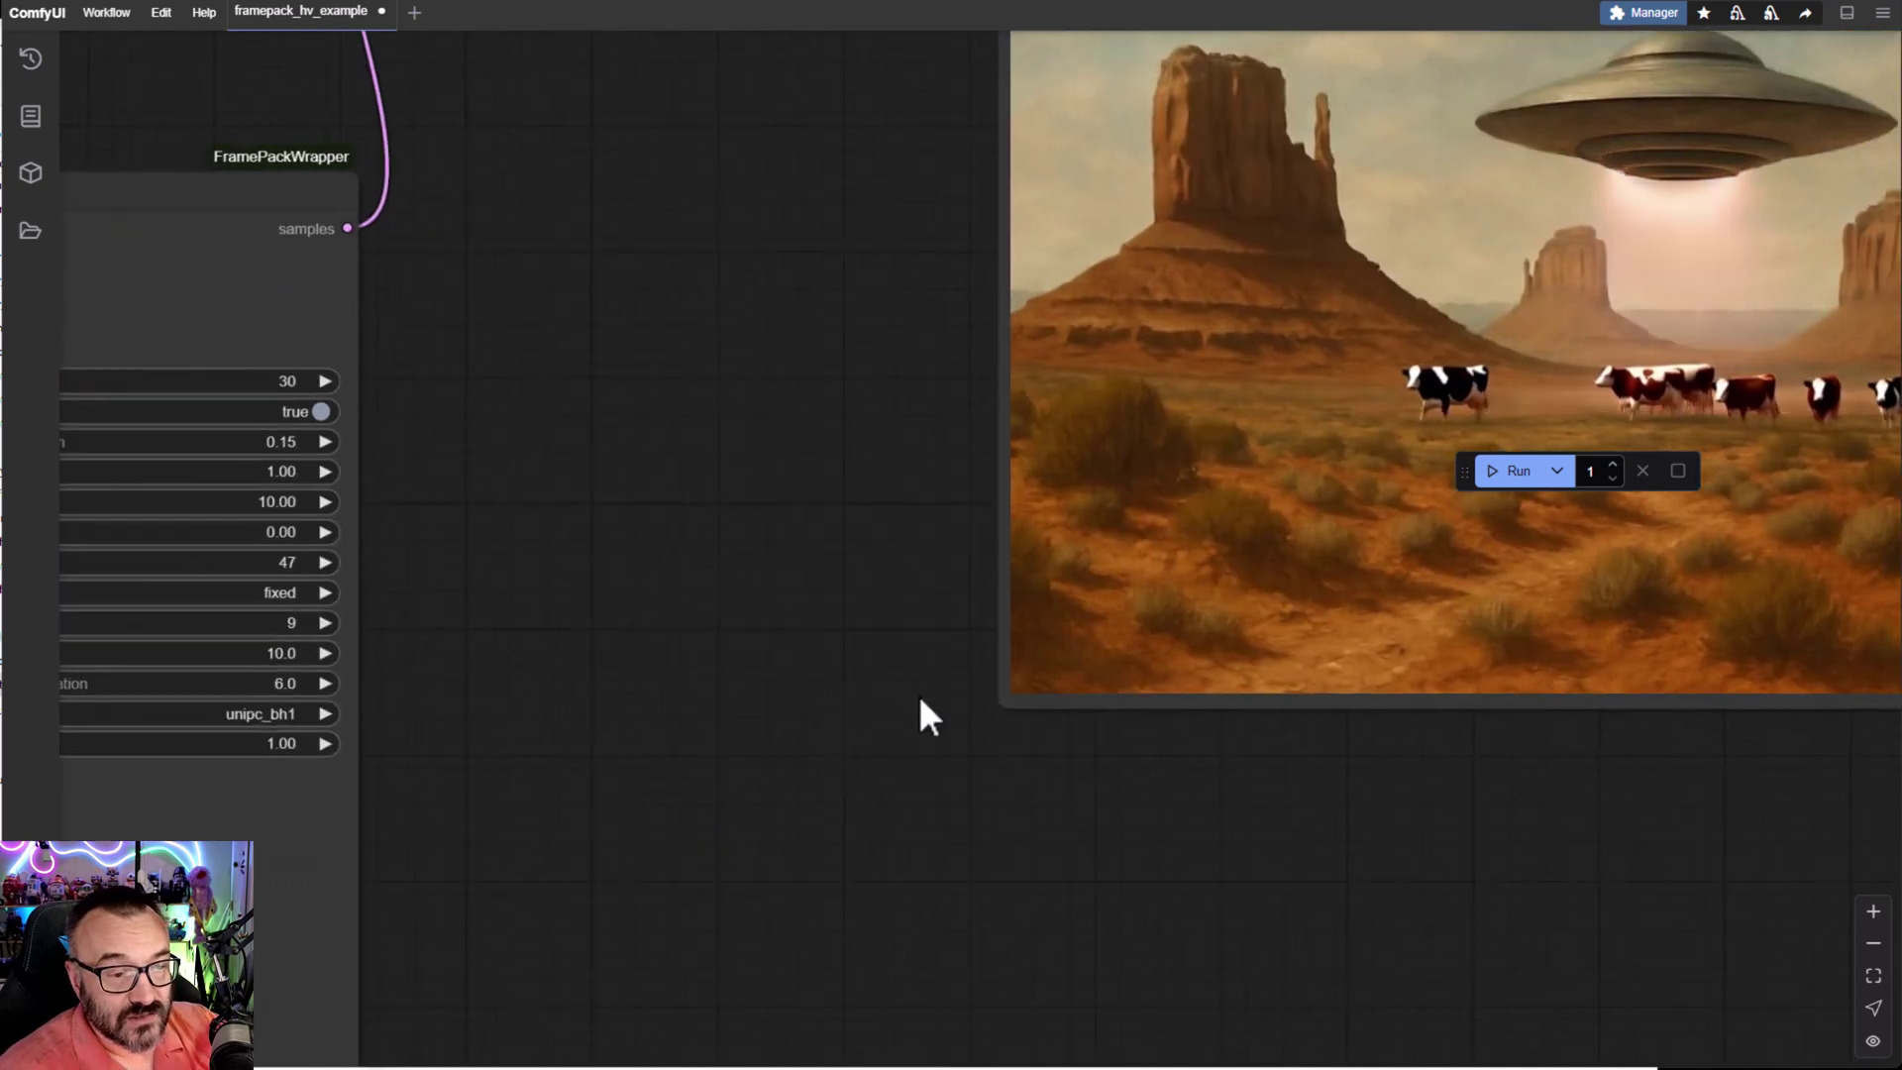
left_click_drag(770, 450, 234, 722)
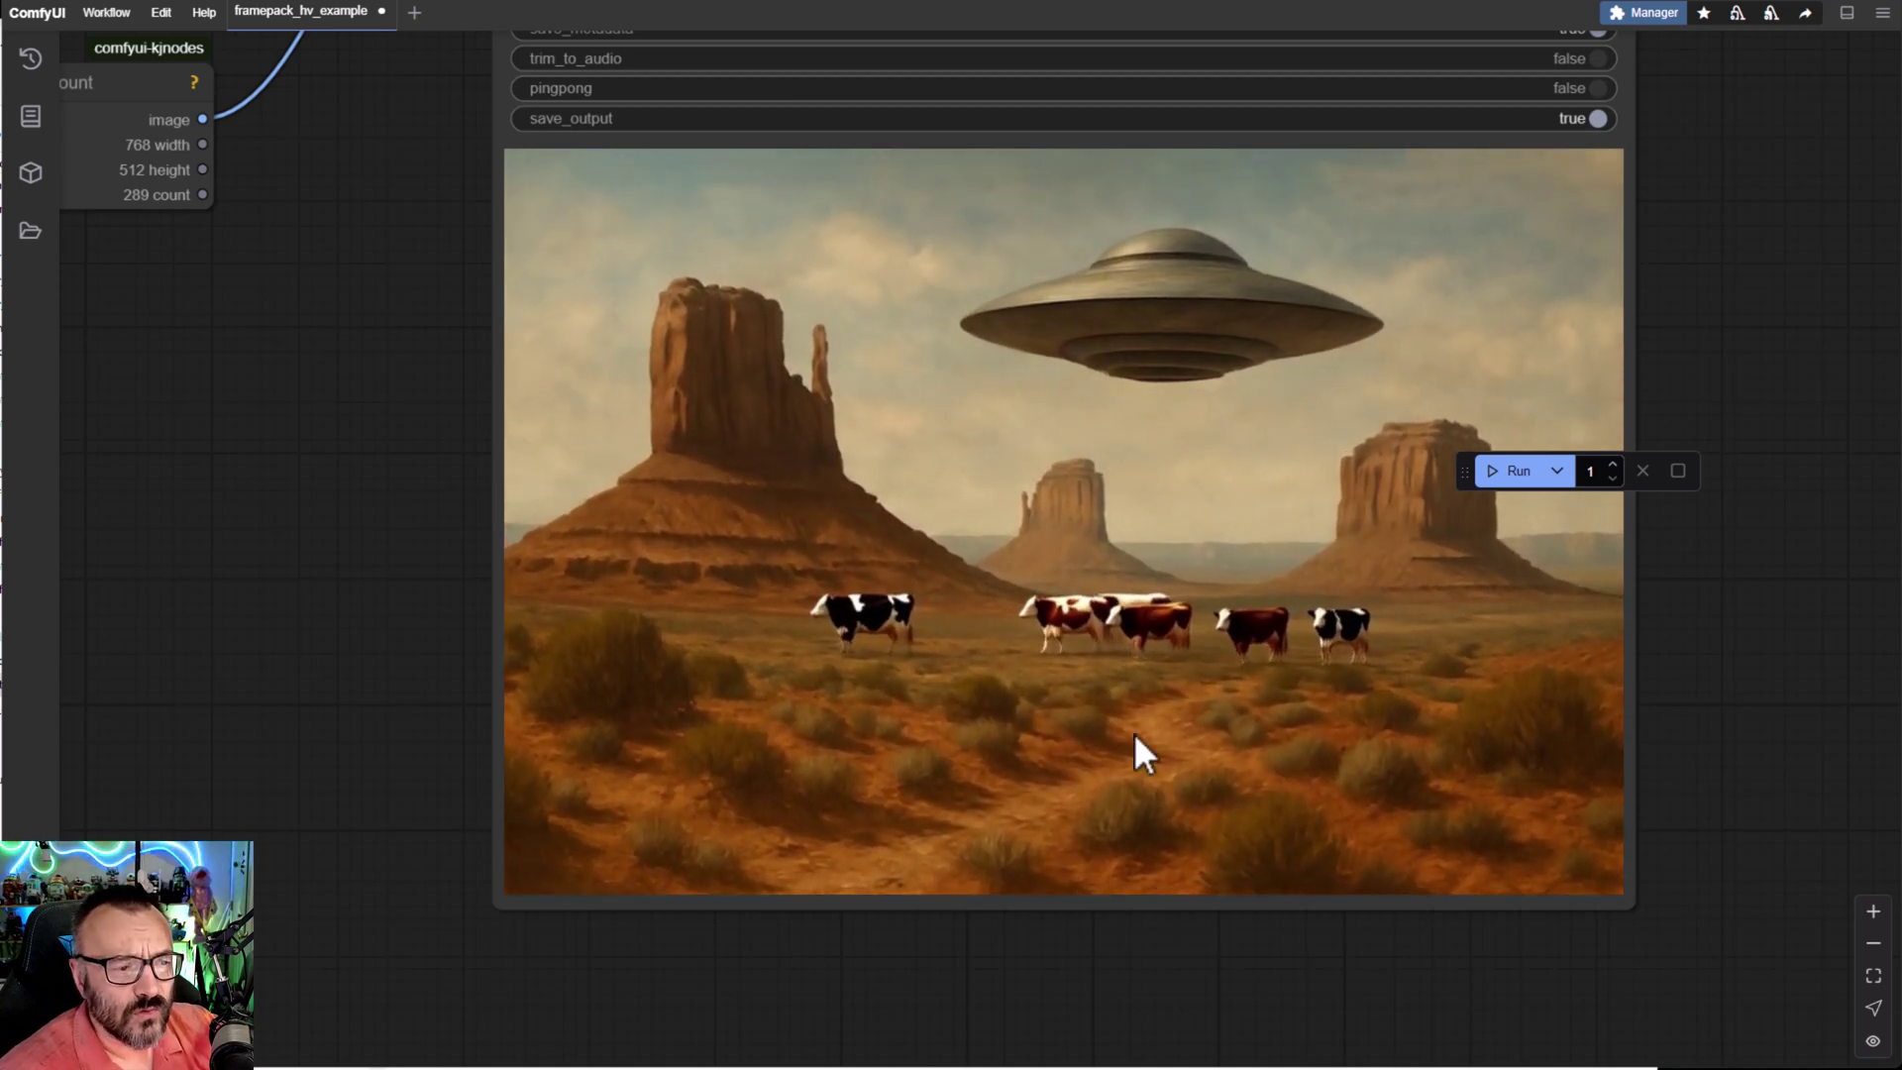
left_click_drag(288, 653, 1235, 360)
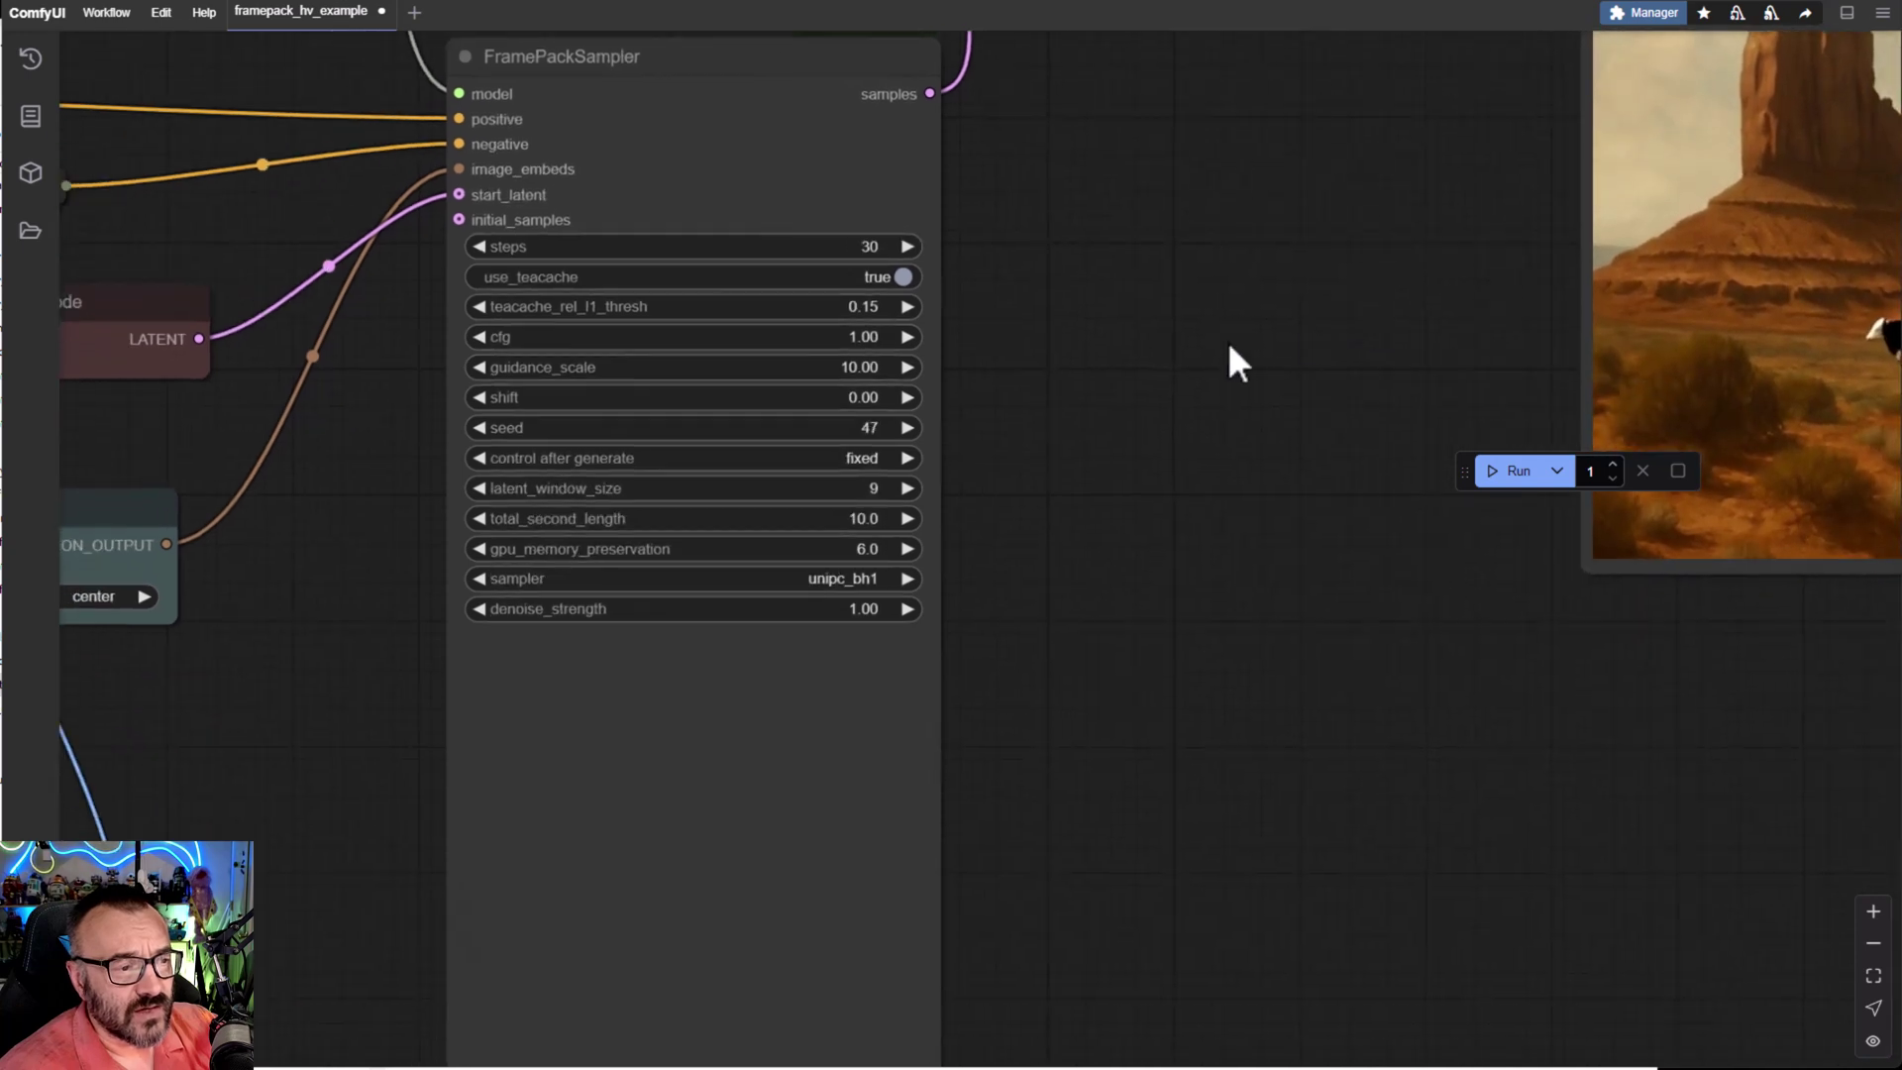
scroll(872, 475, "up", 6)
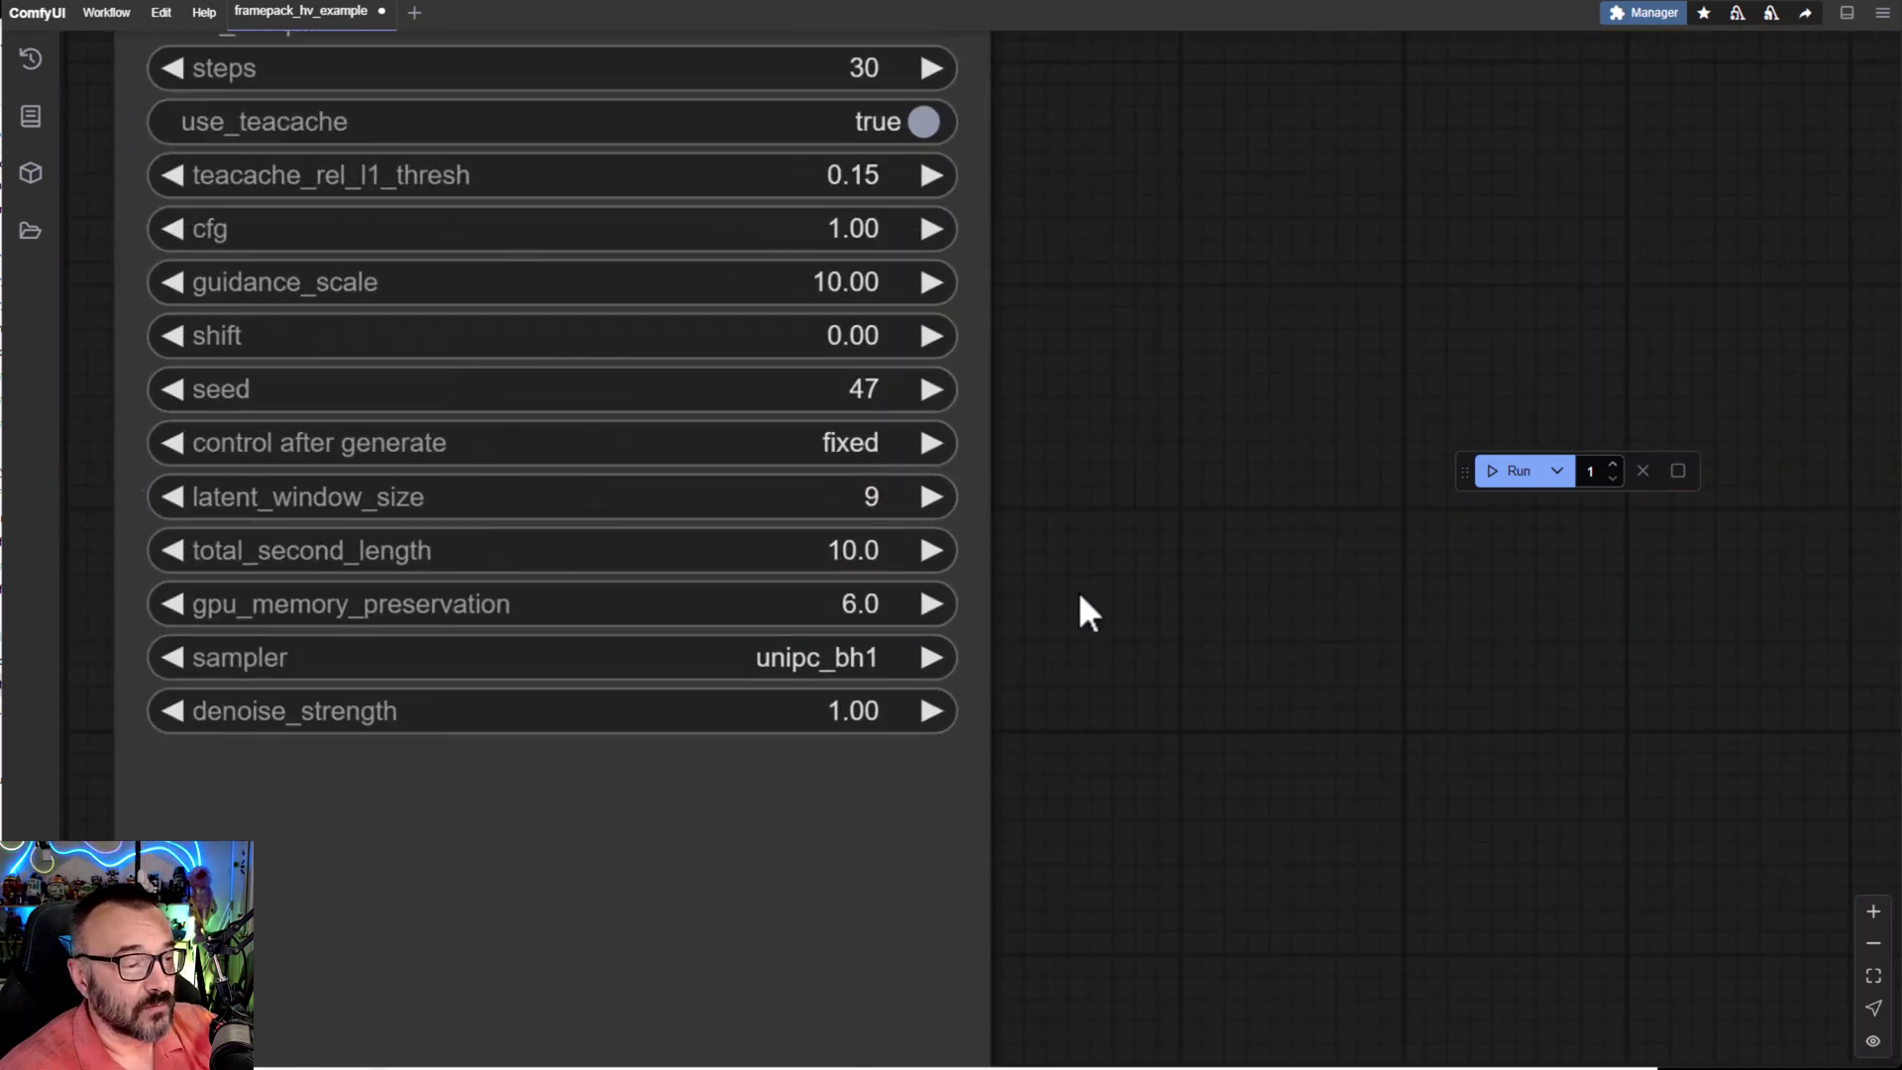
- Nudge the VAE Decode (Tiled) node slightly and move Get Image Size & Count closer to the Video Combine node
scroll(961, 441, "down", 8)
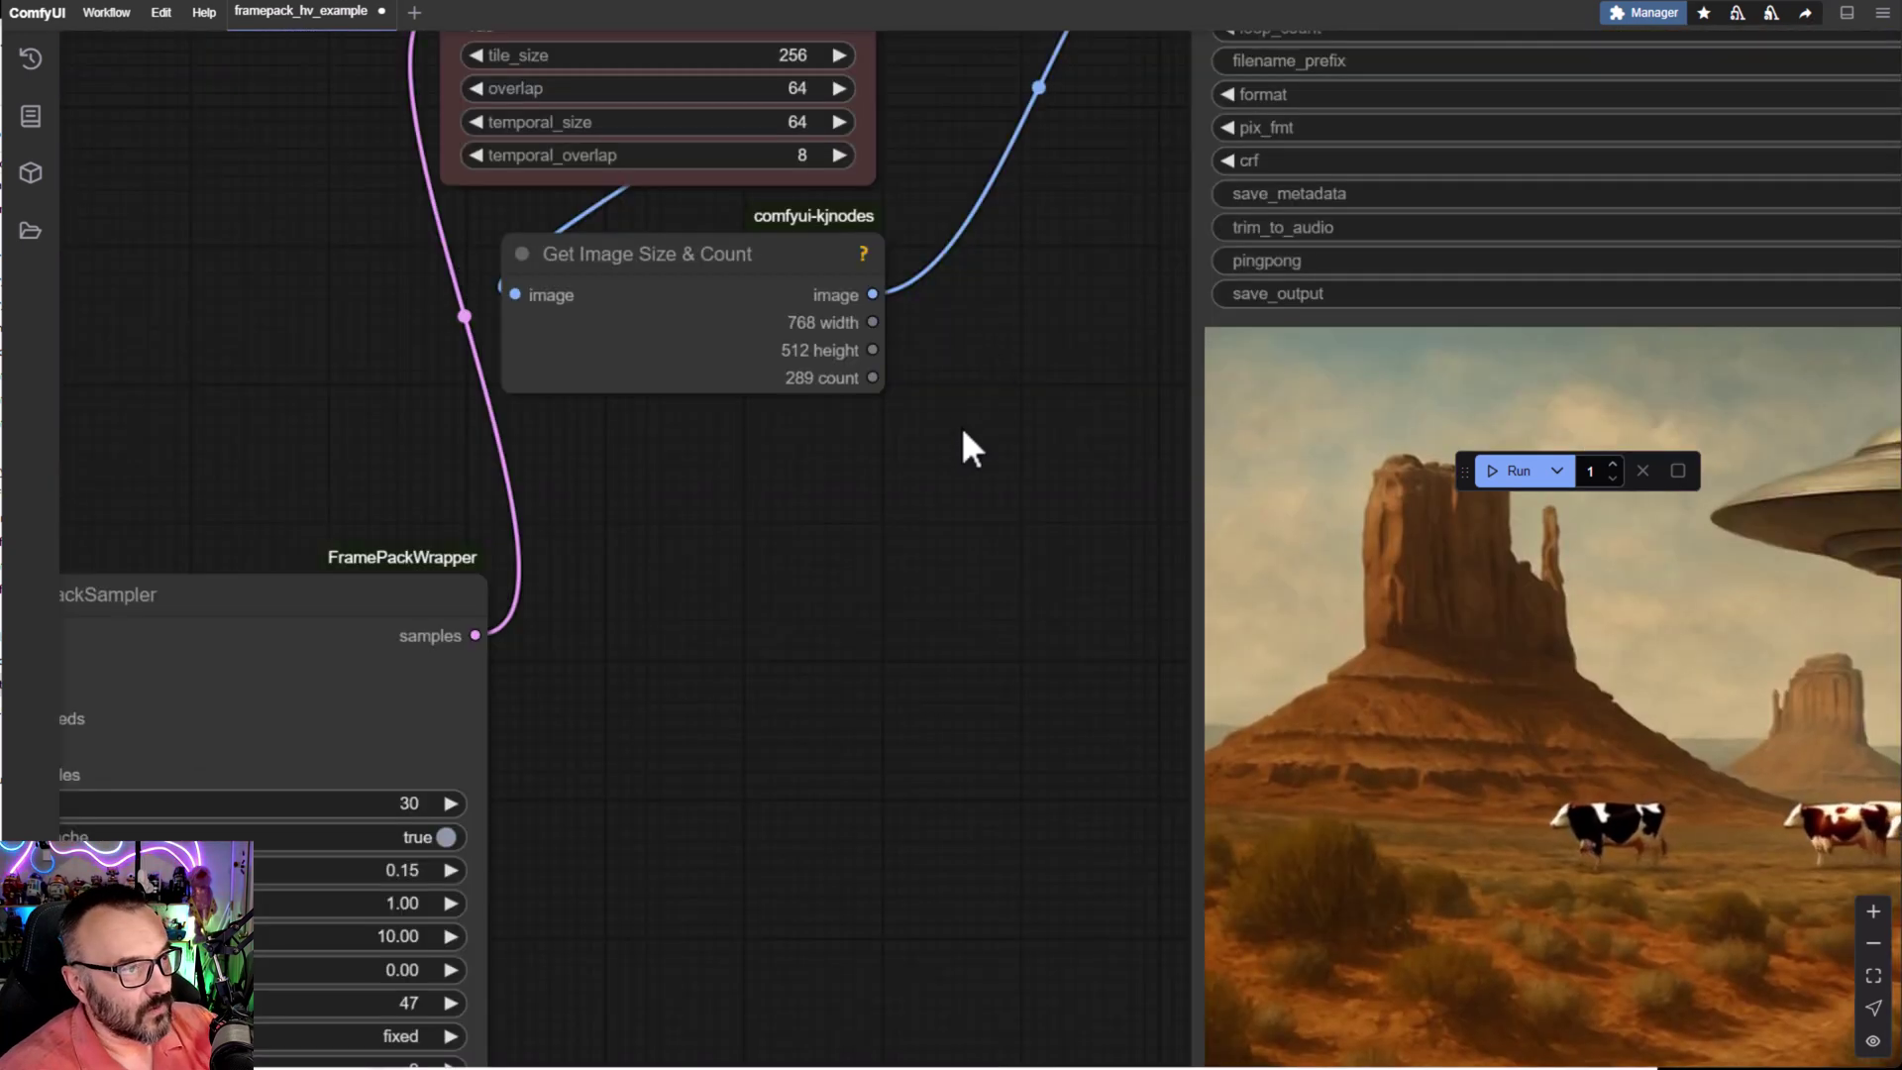
left_click_drag(964, 442, 934, 742)
left_click_drag(687, 310, 667, 293)
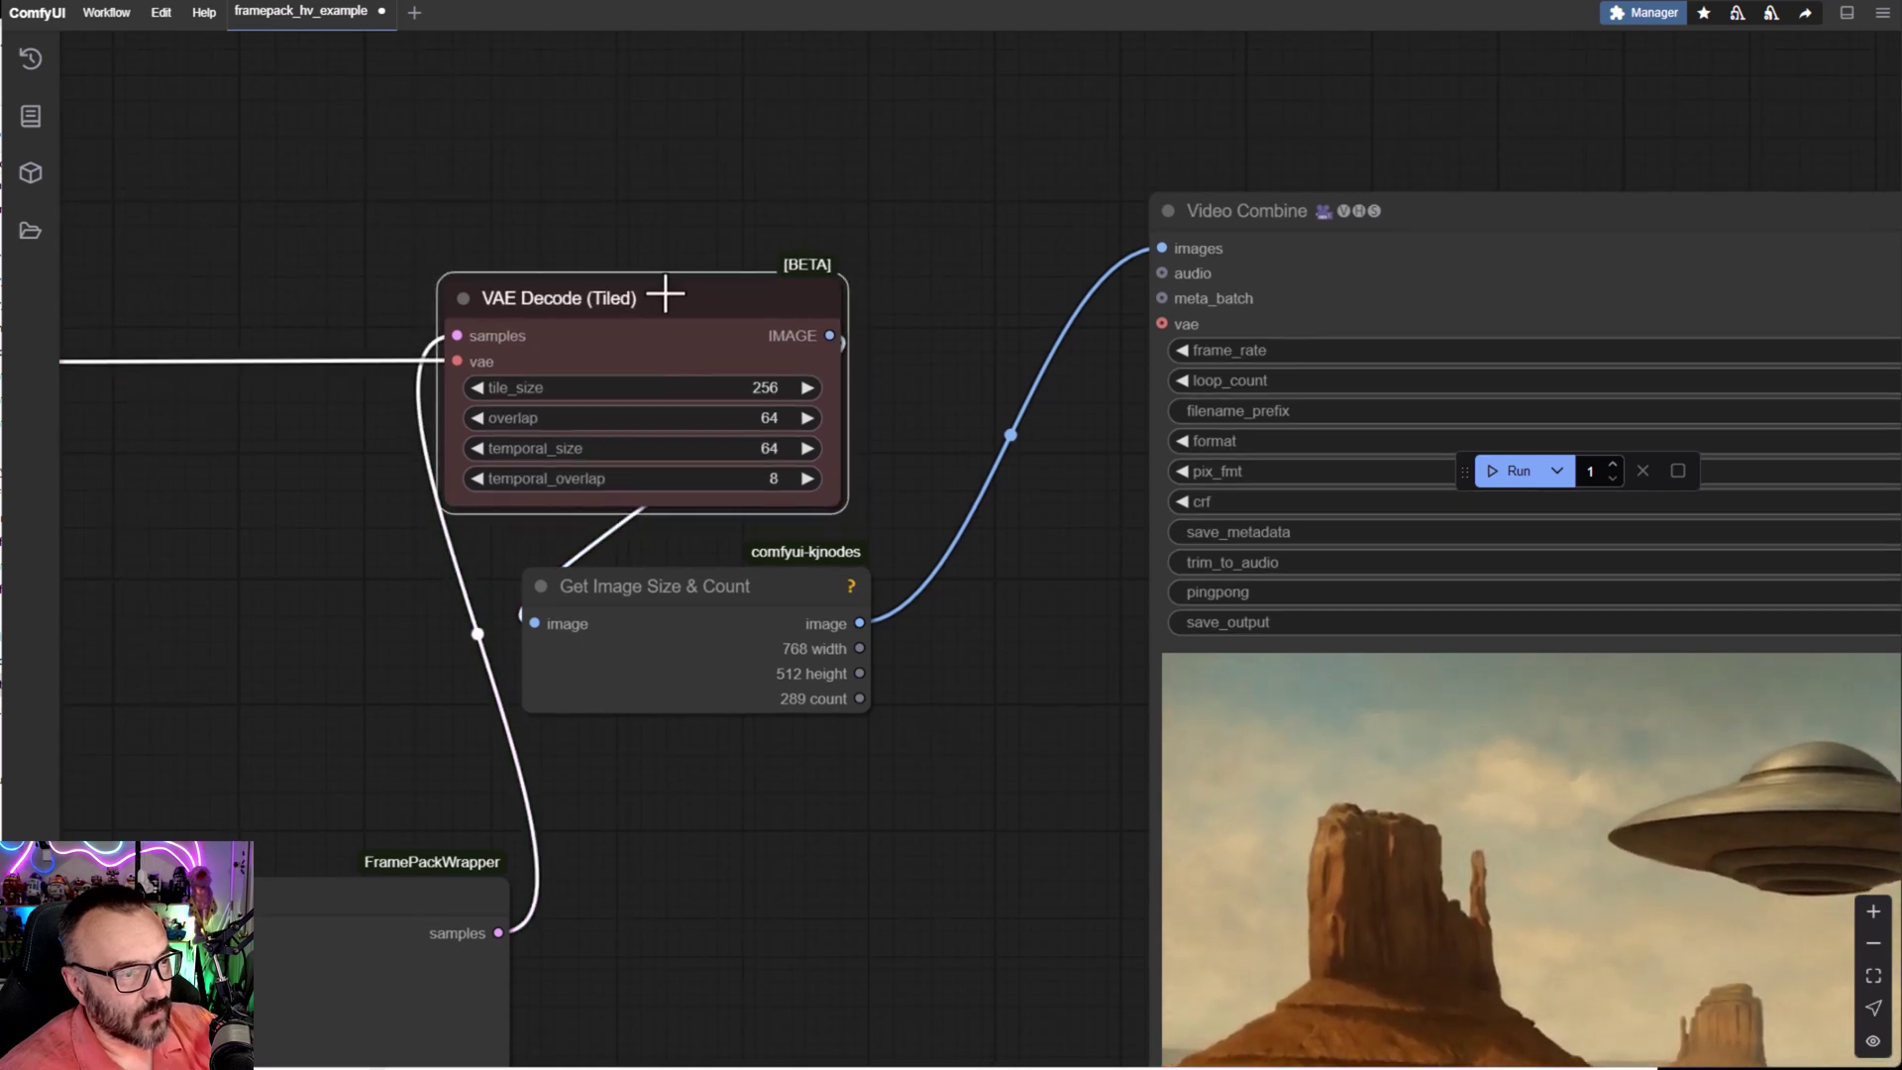
left_click_drag(992, 645, 864, 645)
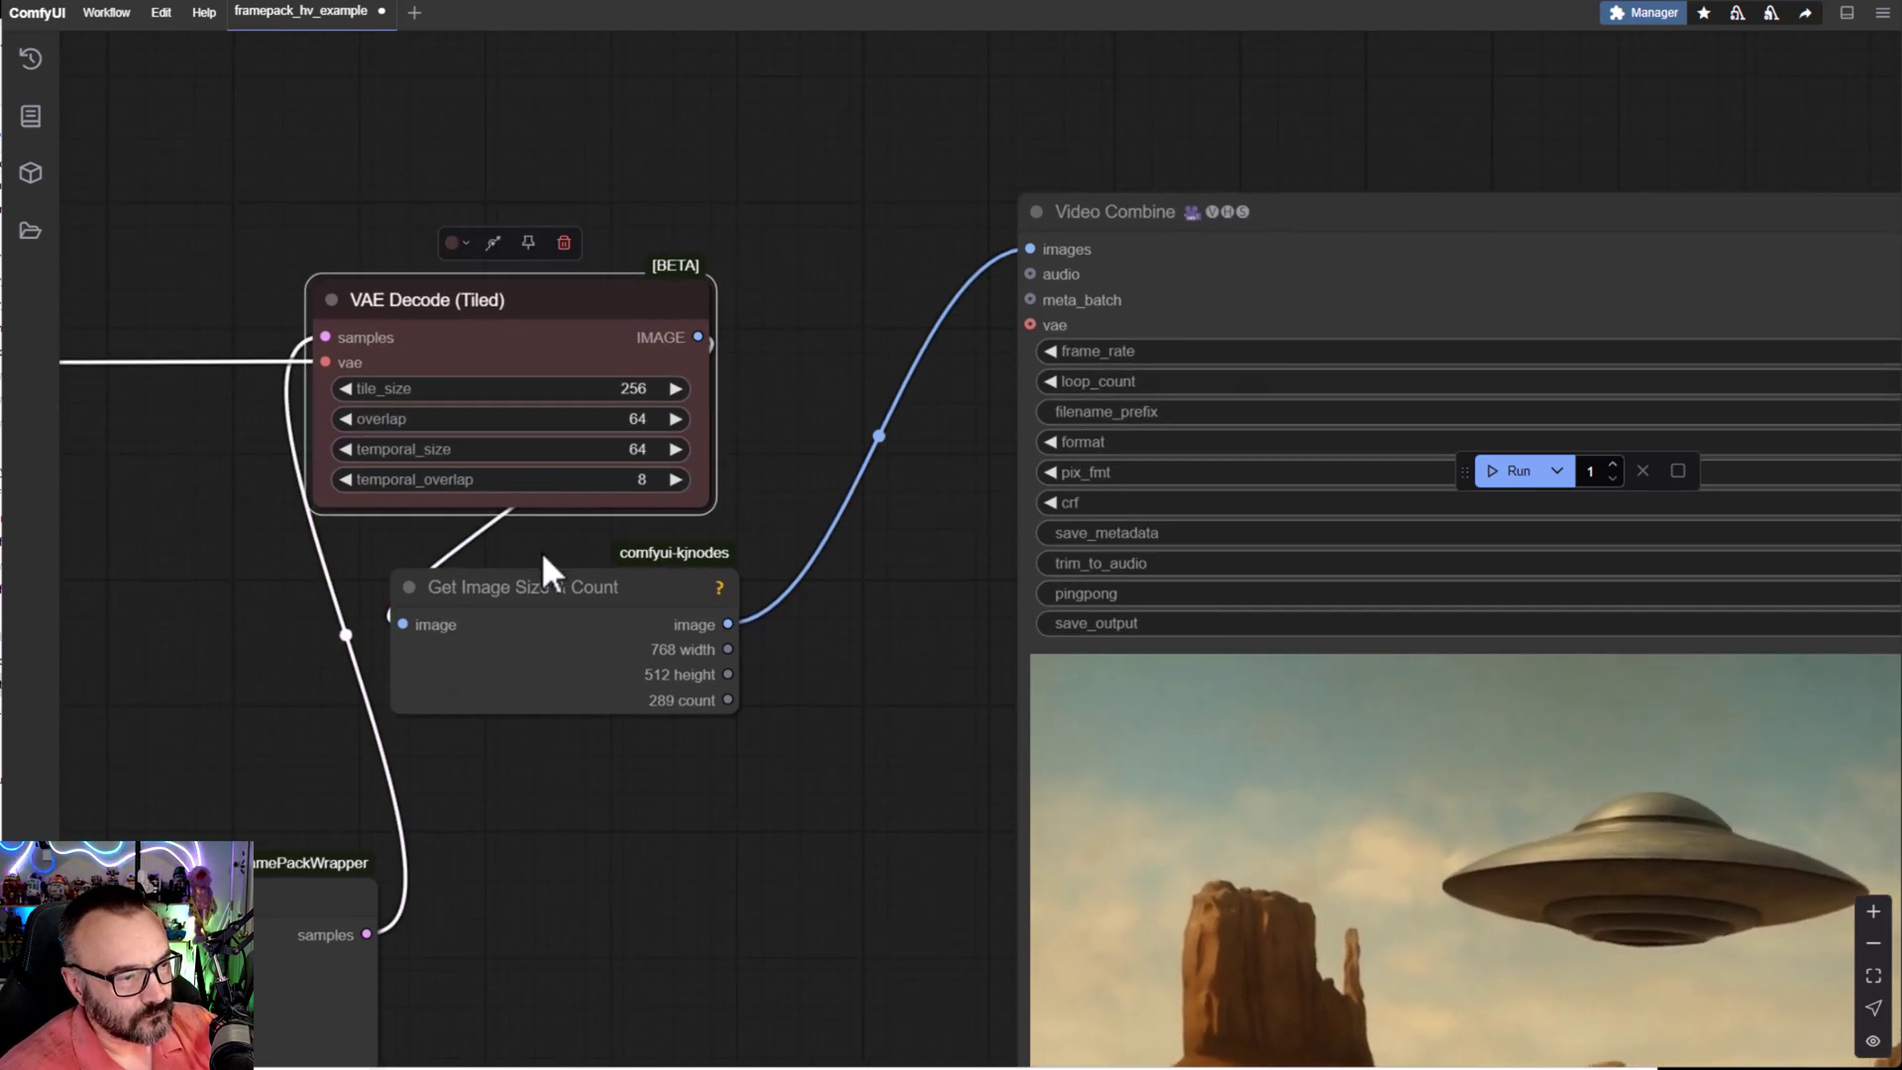
left_click_drag(557, 590, 682, 584)
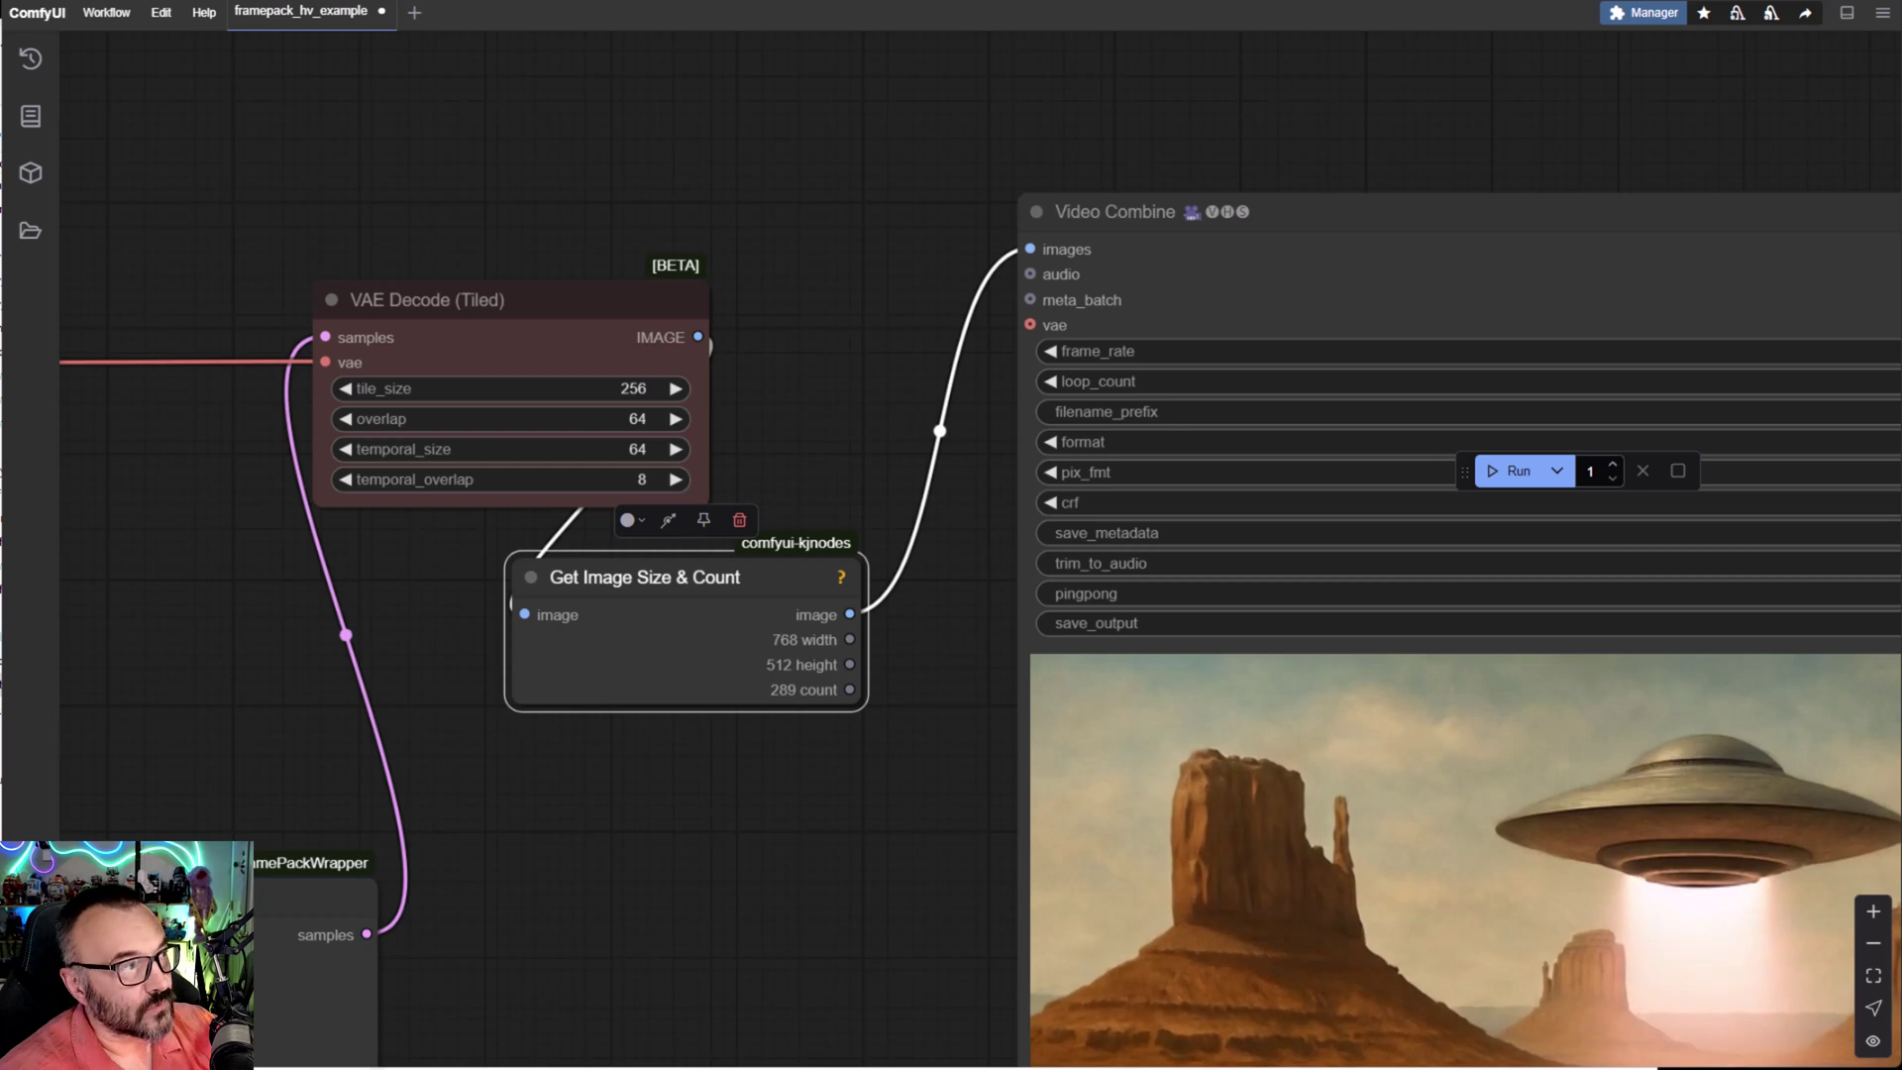
- Examine the Video Combine node's output settings, including frame rate, filename prefix, format and save options, along with its video preview
left_click_drag(811, 369, 403, 383)
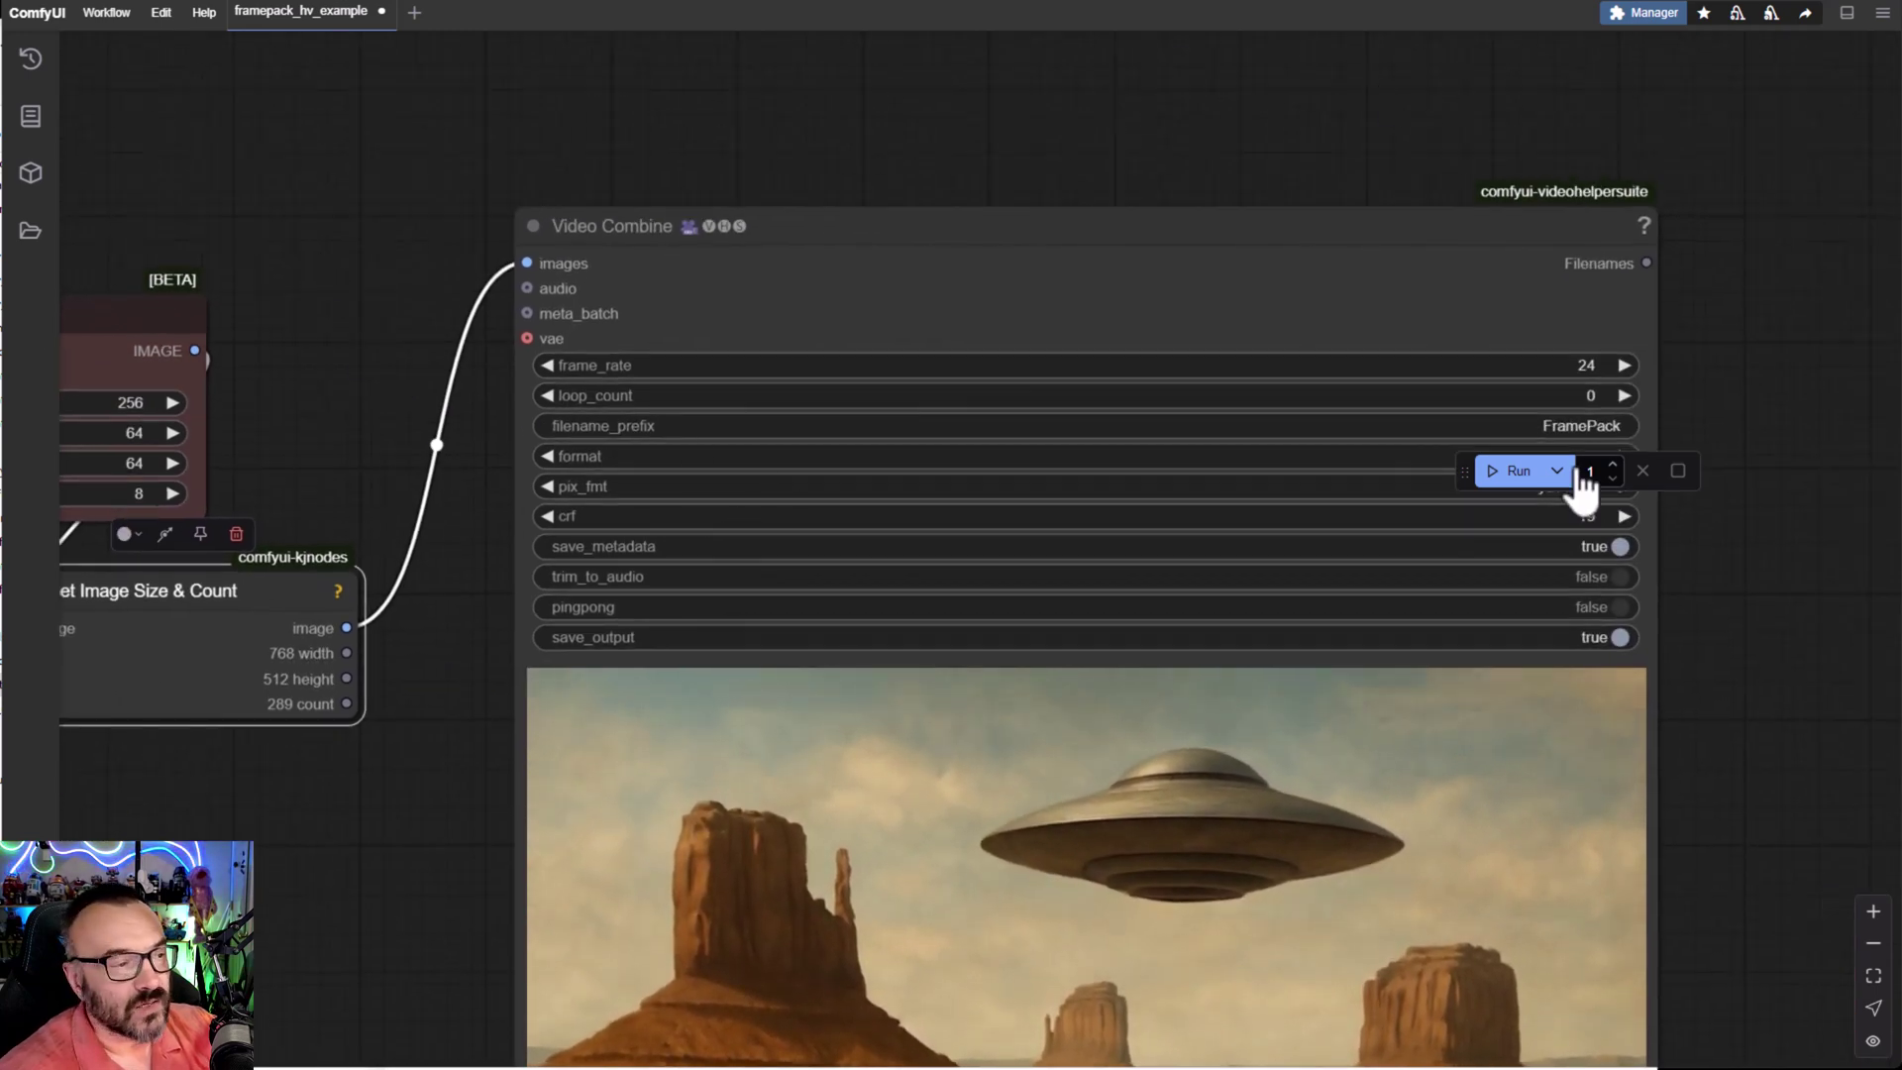
left_click_drag(773, 132, 375, 2)
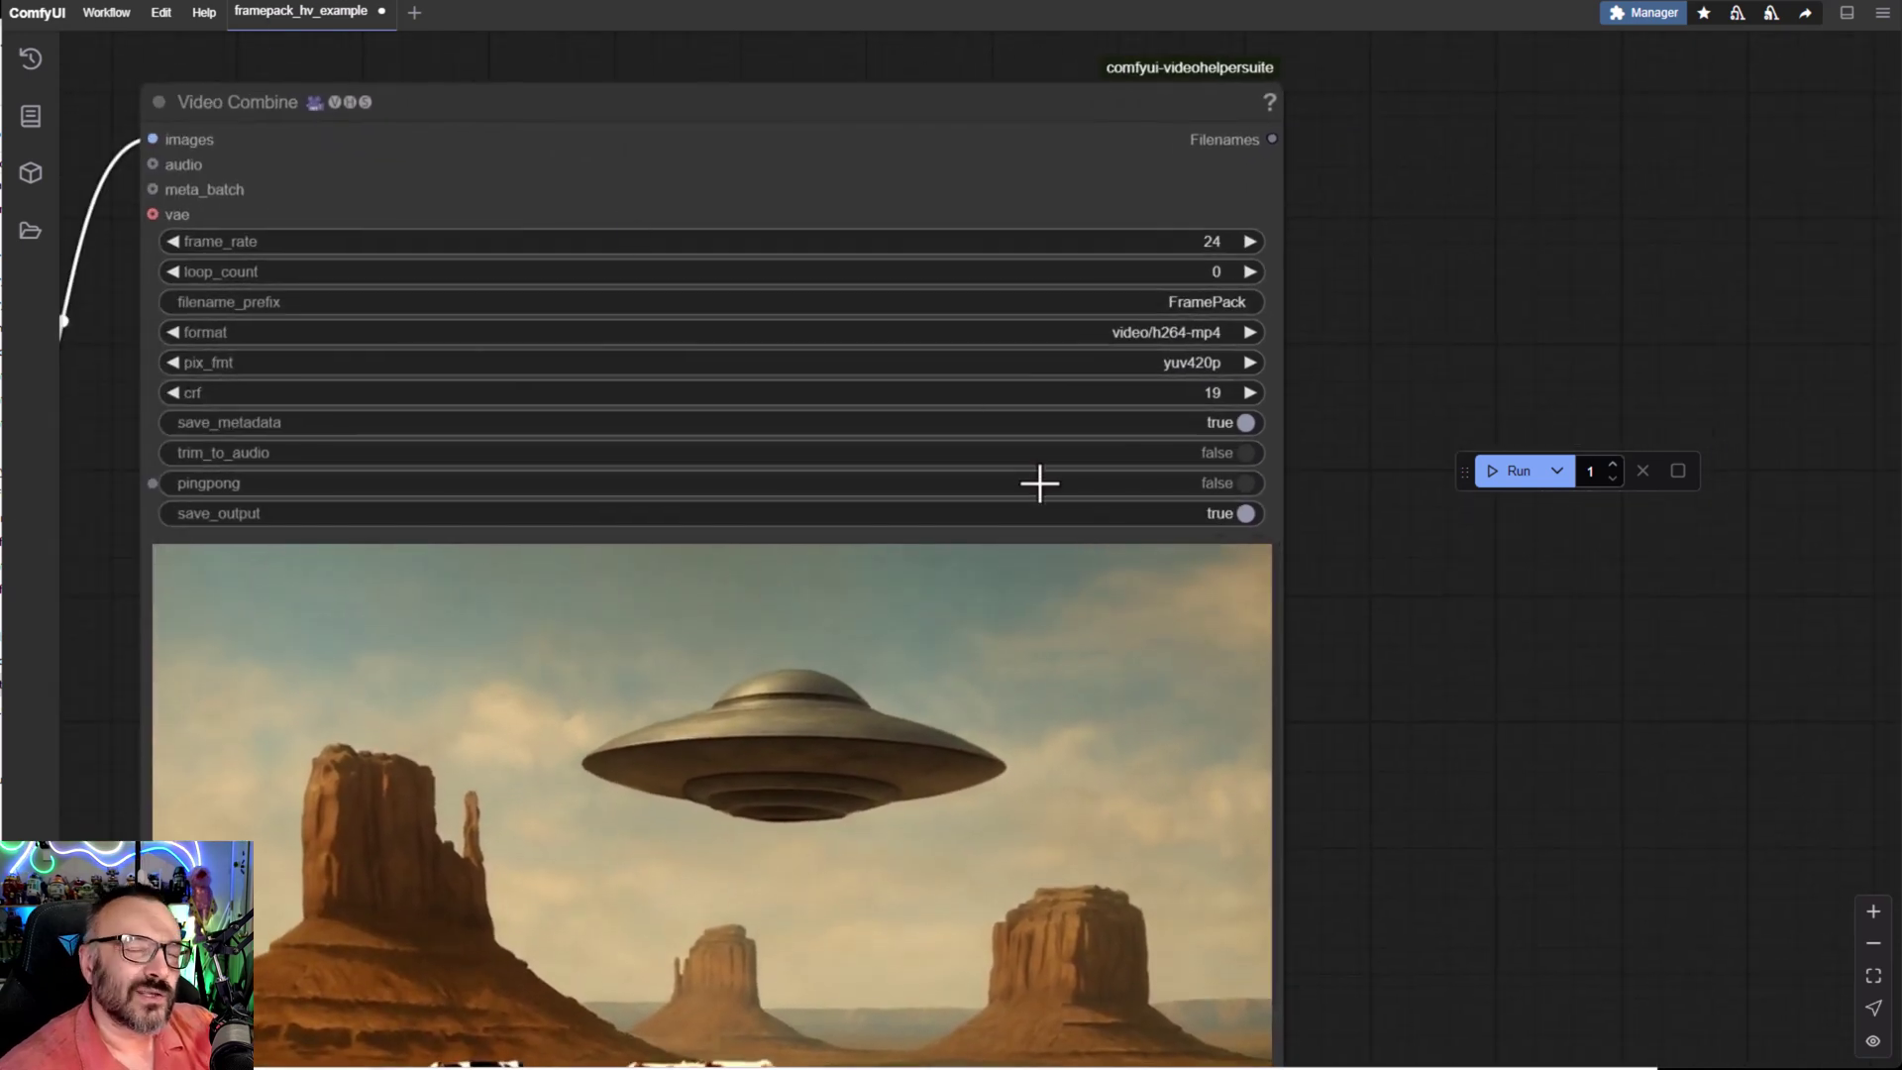
scroll(696, 256, "up", 2)
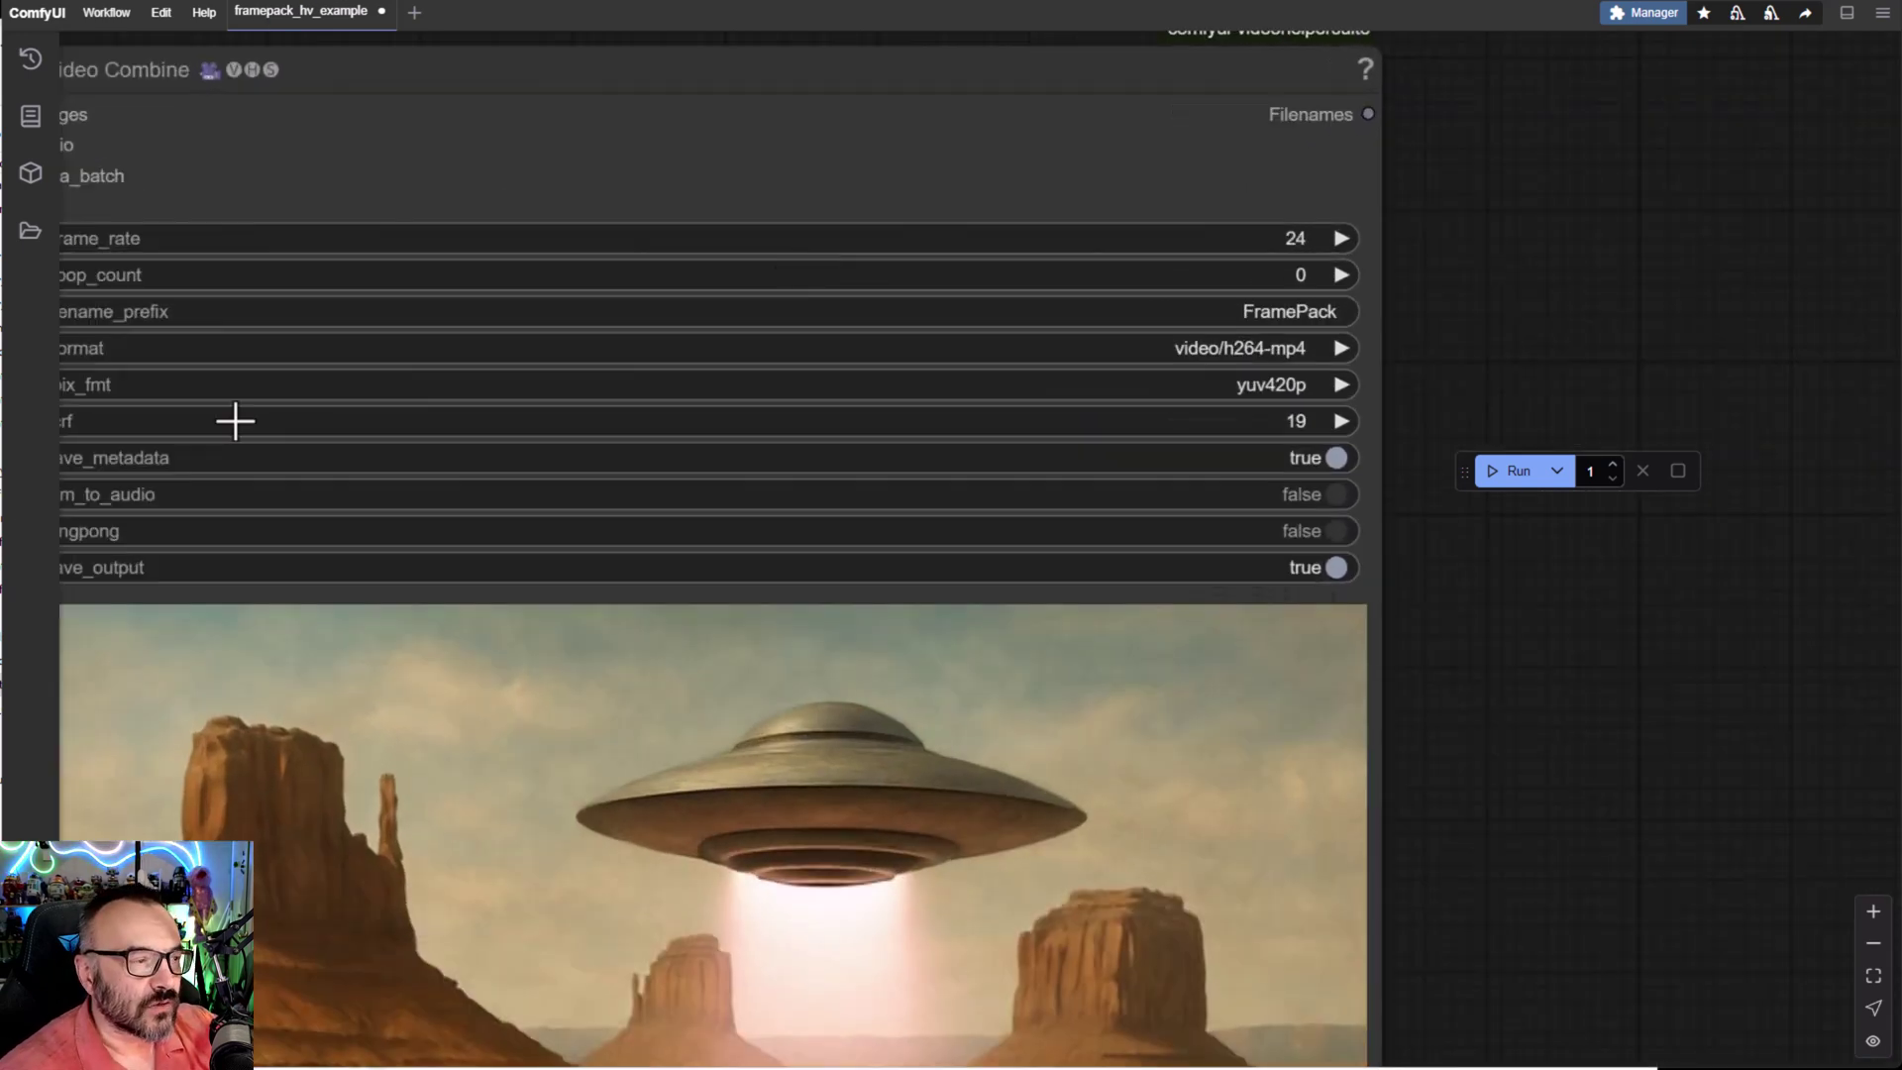
left_click_drag(1493, 242, 1762, 182)
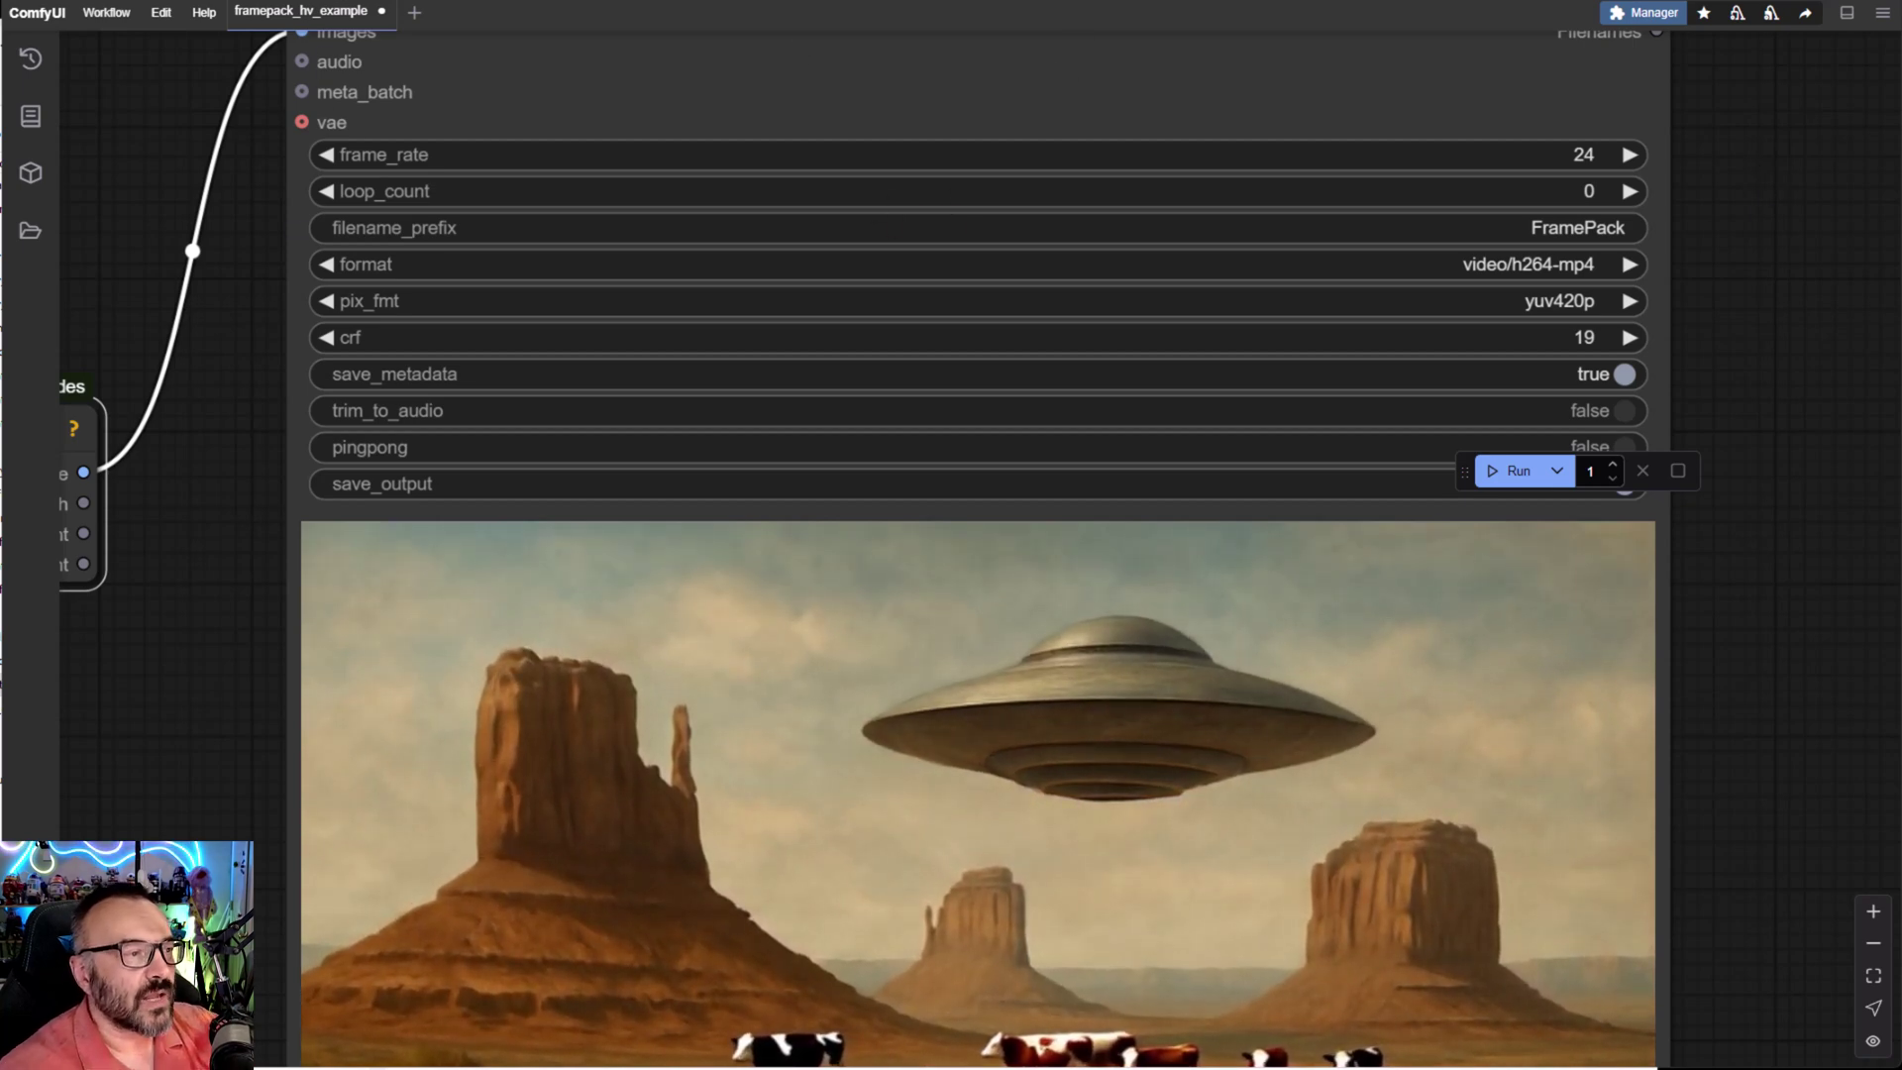
scroll(227, 84, "up", 1)
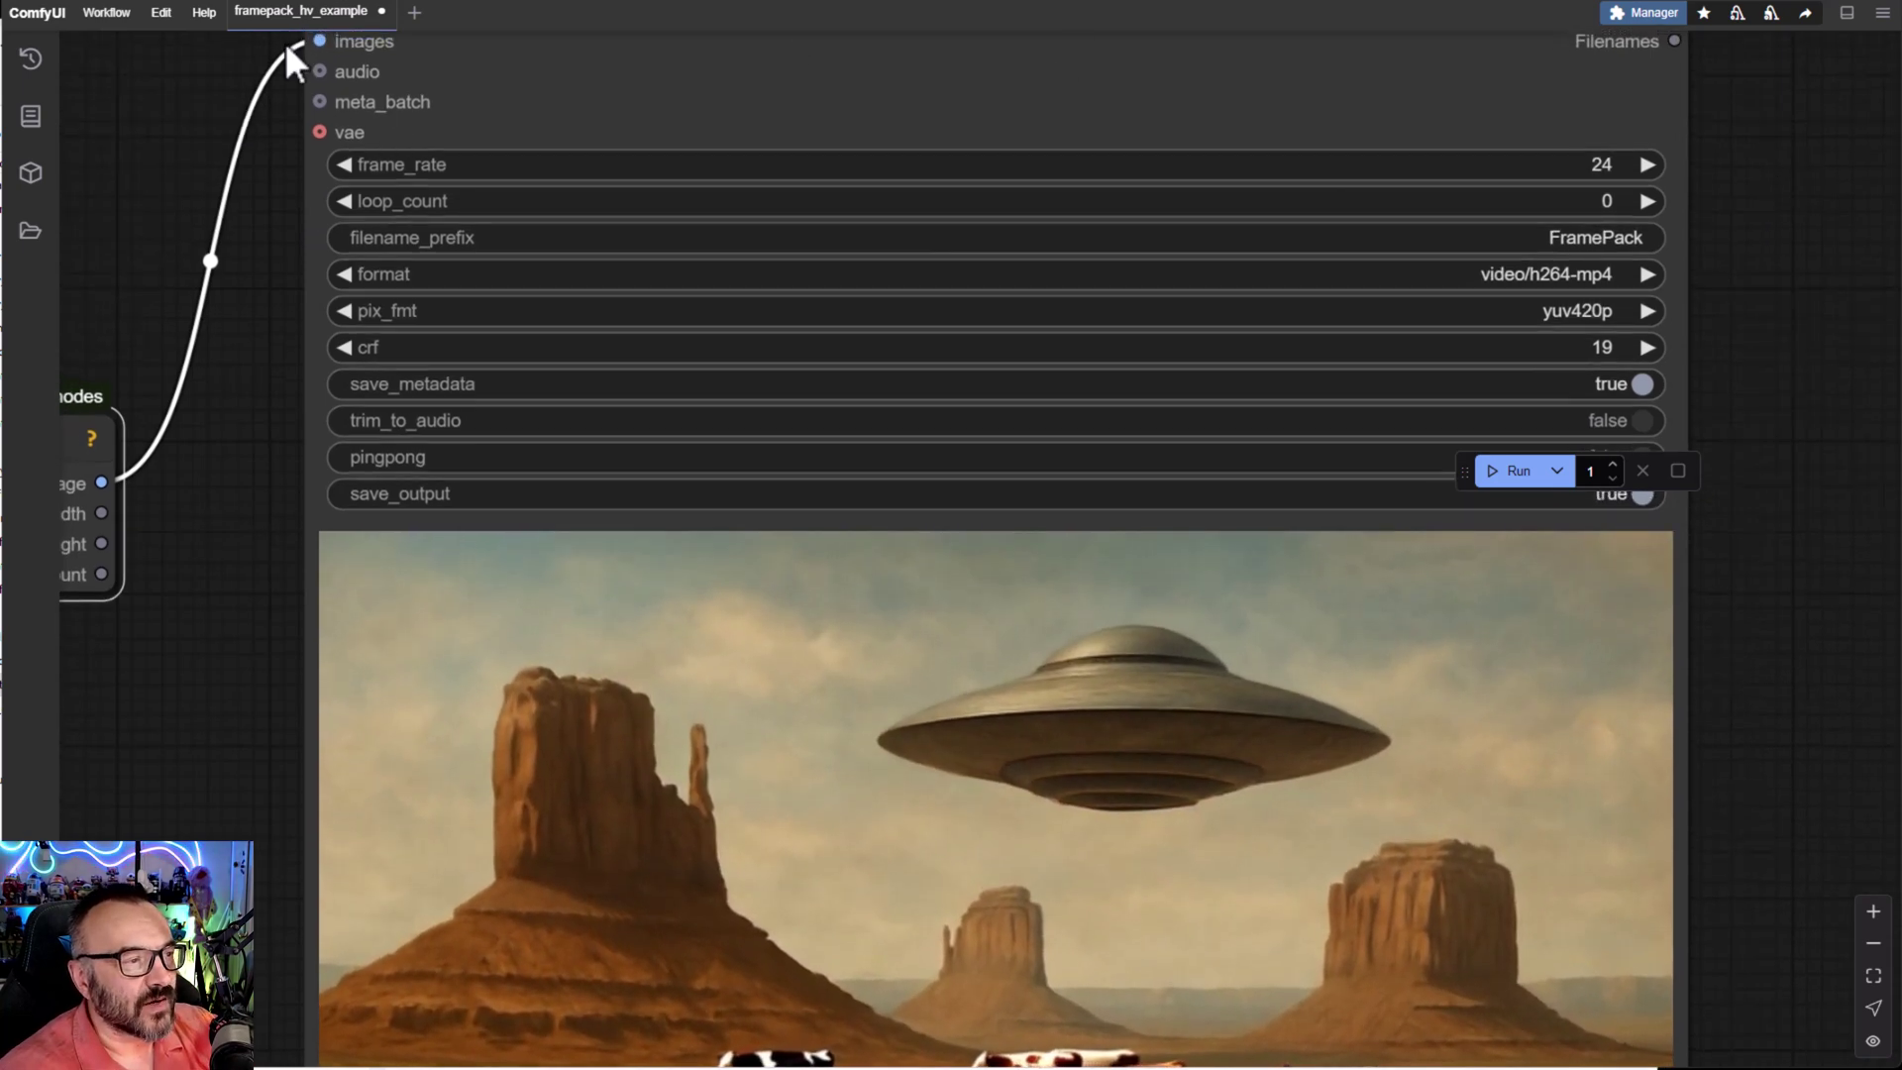
scroll(257, 79, "up", 3)
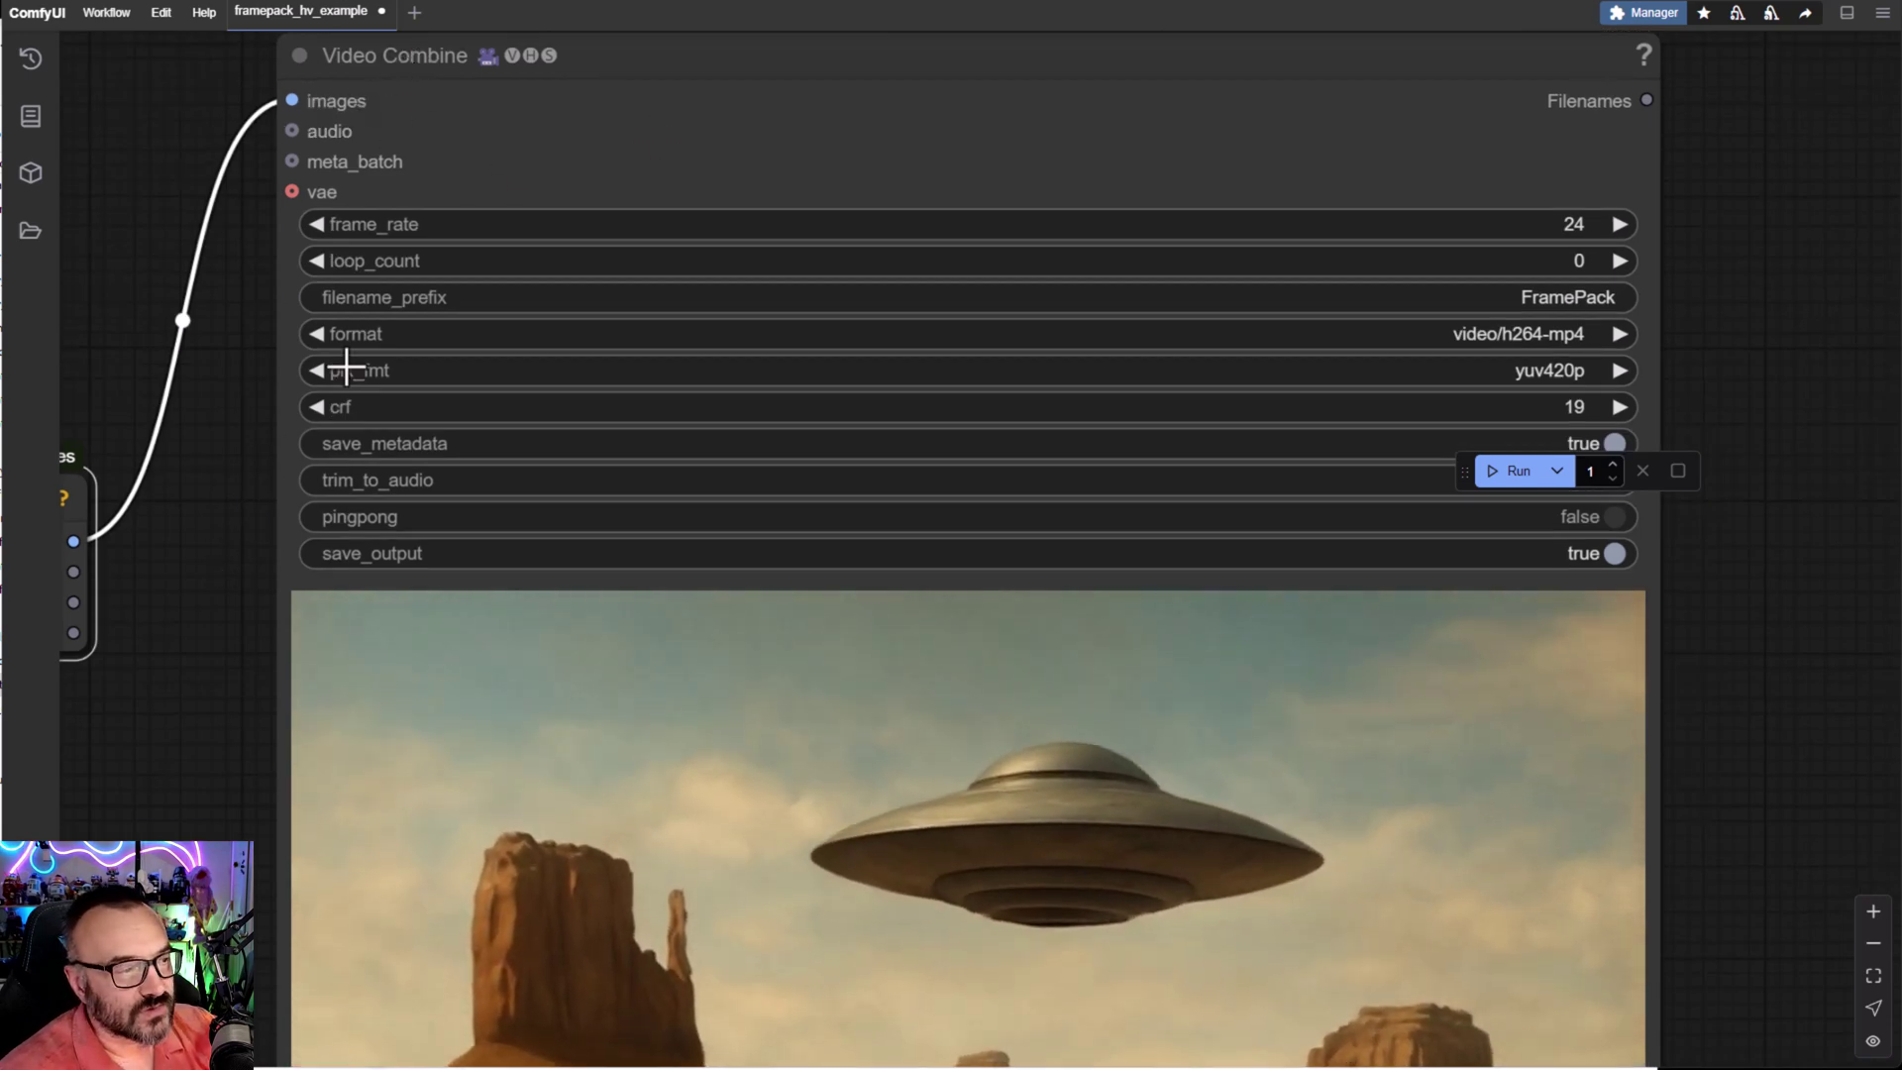
left_click_drag(1595, 287, 1381, 251)
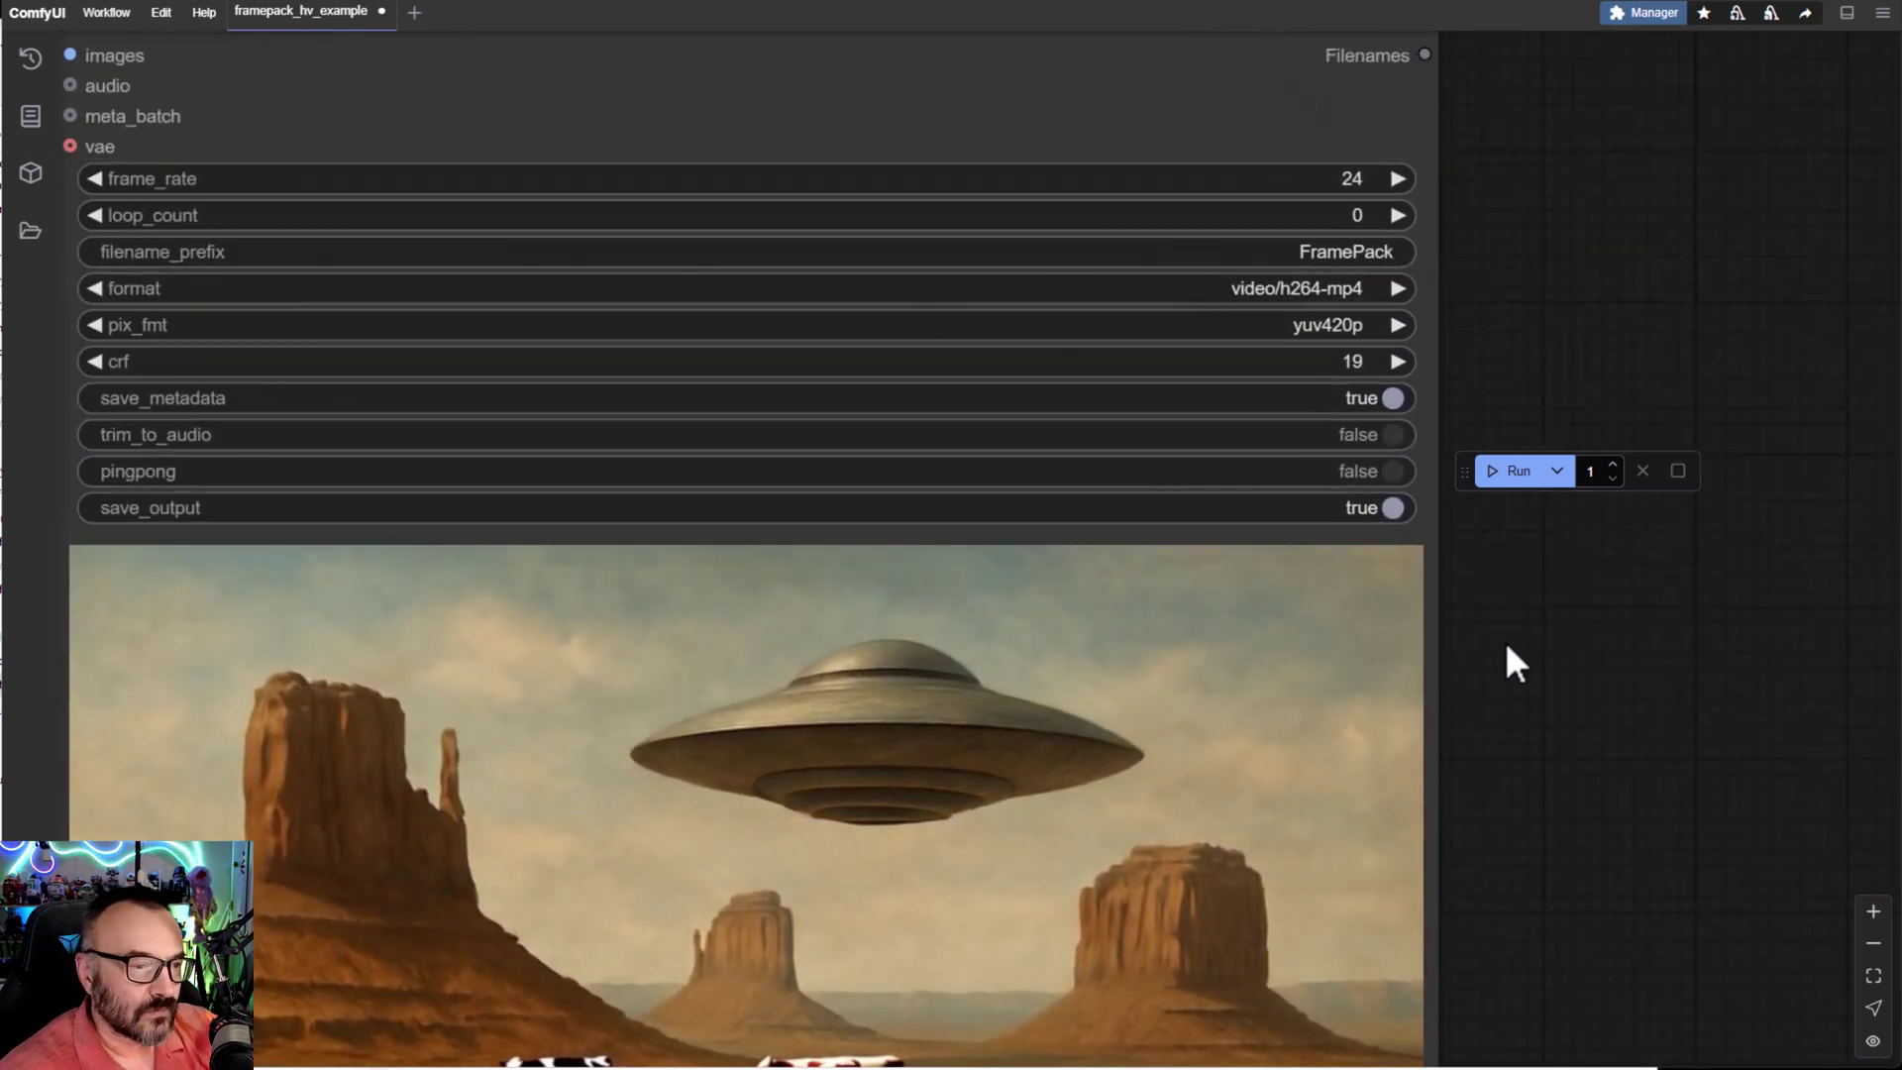
scroll(1502, 683, "down", 3)
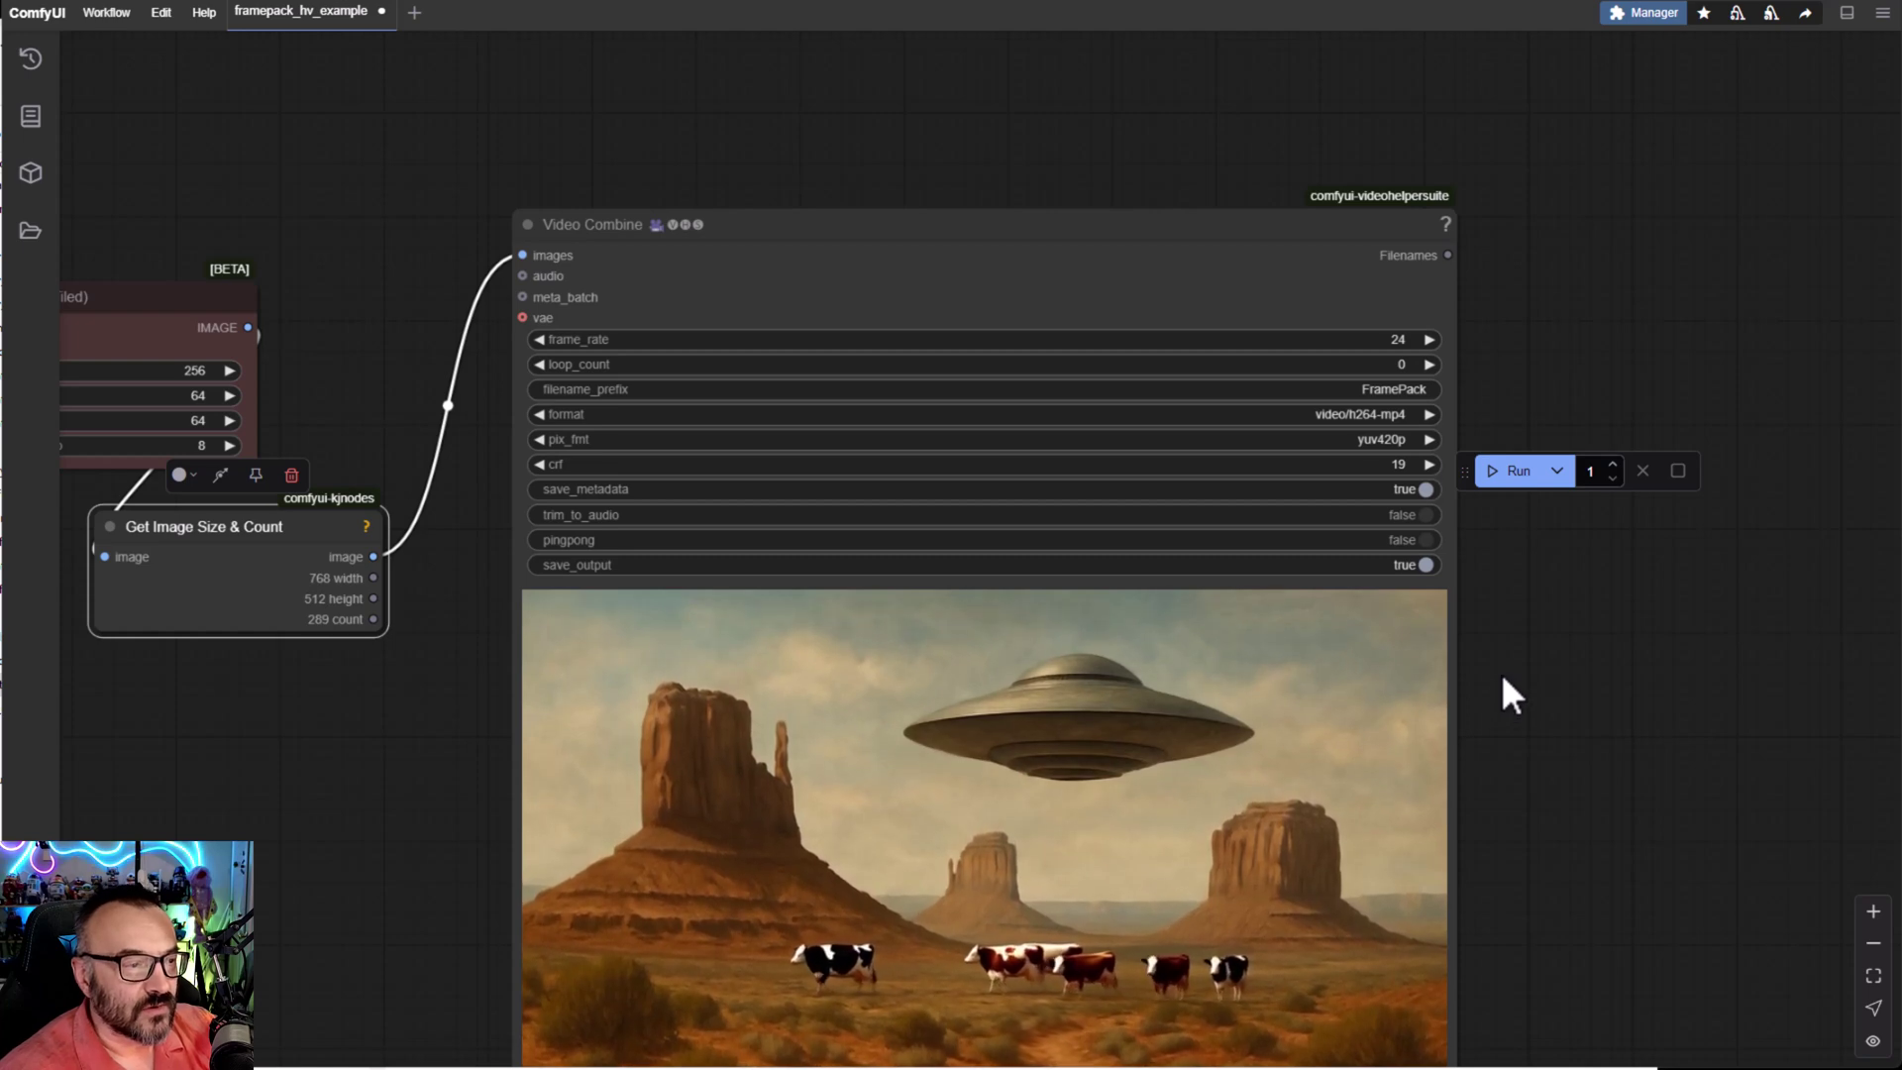
scroll(1298, 594, "up", 1)
scroll(1297, 594, "up", 2)
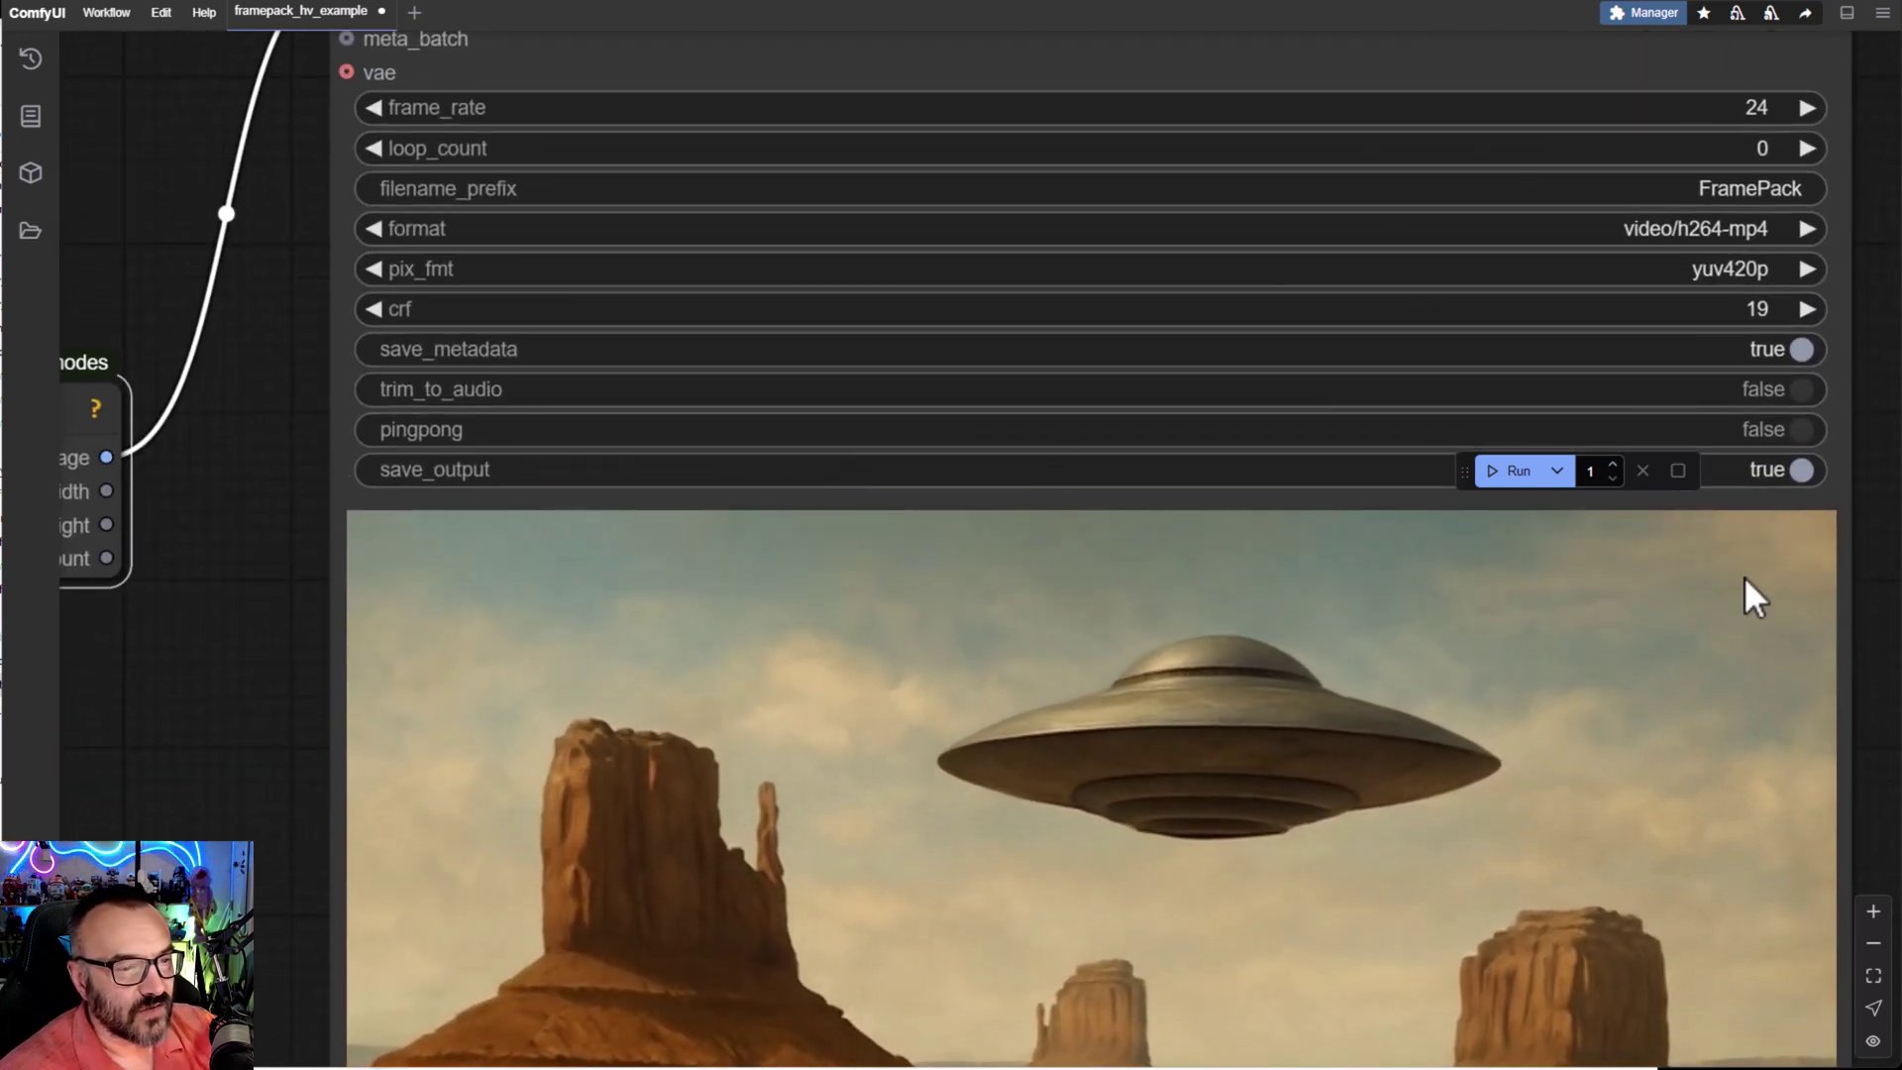
left_click_drag(1753, 595, 1256, 637)
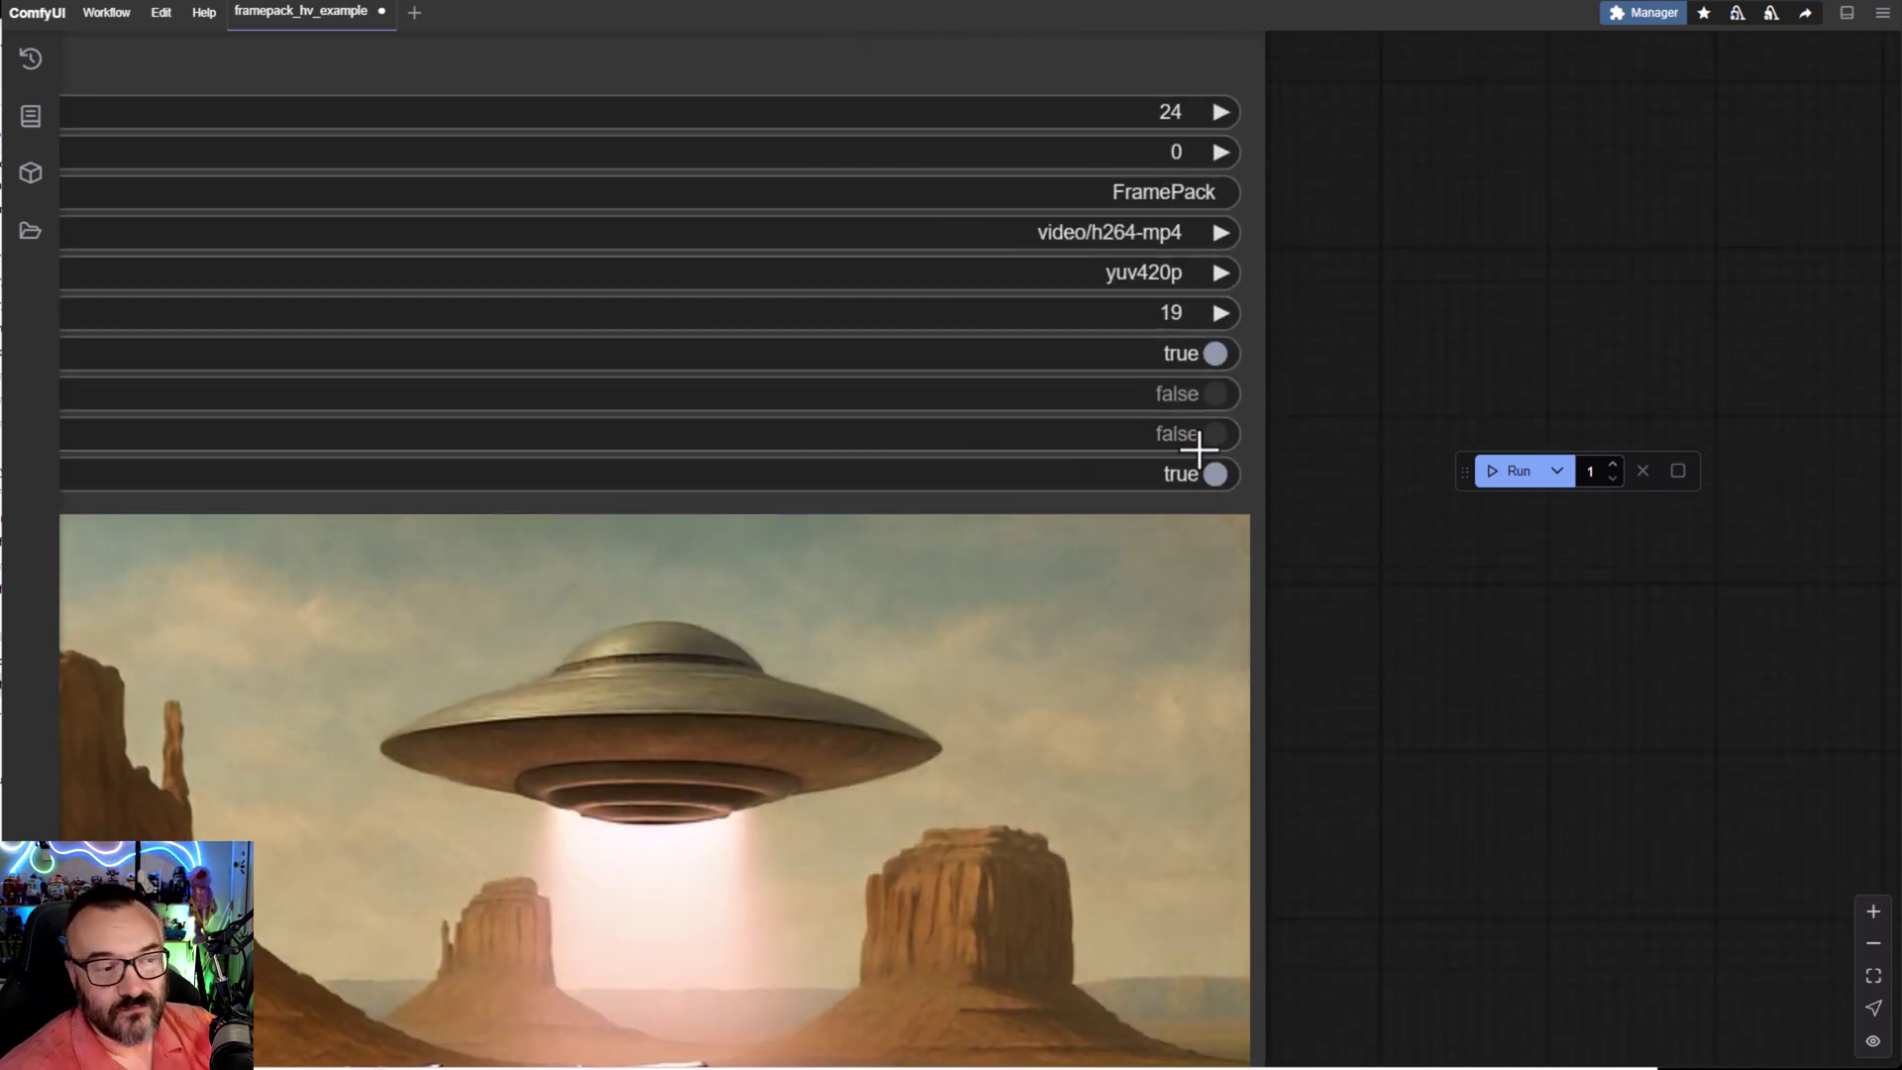
- Look over the complete workflow graph, from the loader nodes through FramePackSampler to Video Combine
scroll(1452, 658, "down", 8)
scroll(1483, 683, "down", 6)
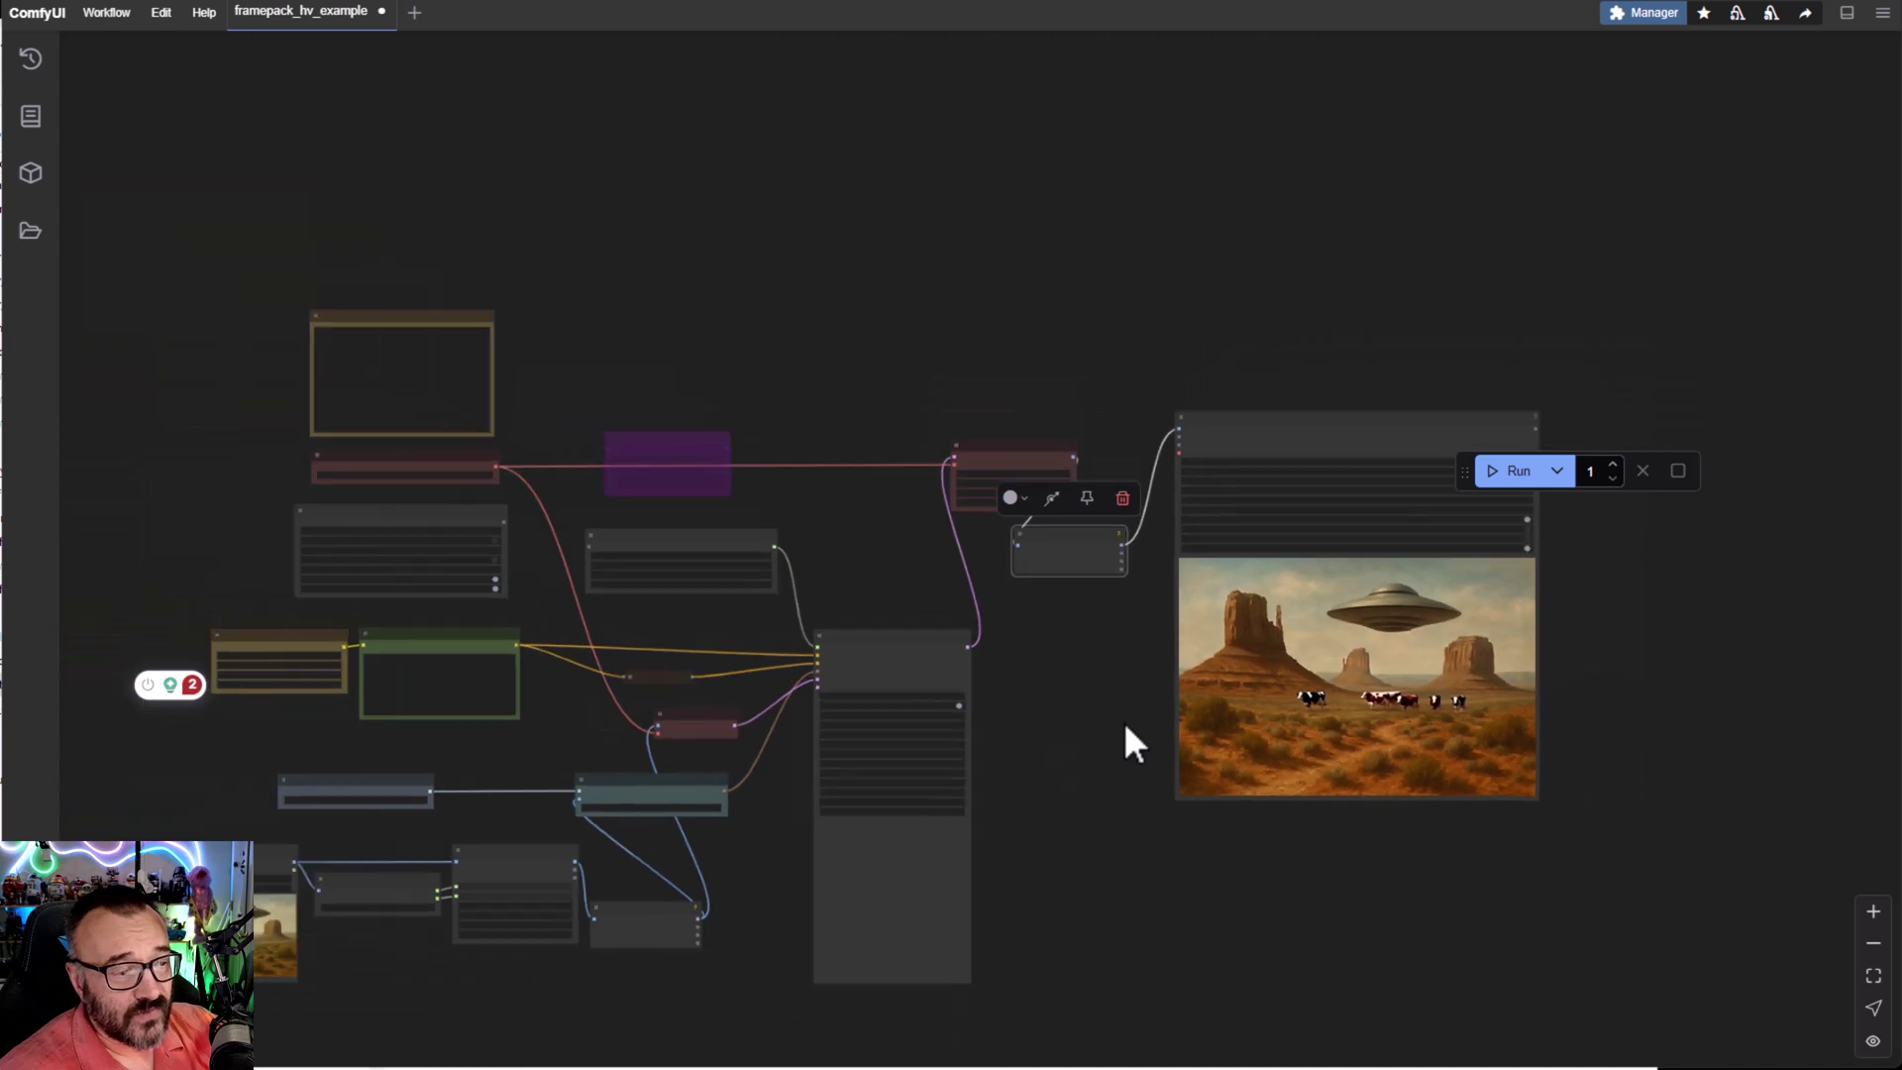
left_click_drag(1123, 721, 1239, 628)
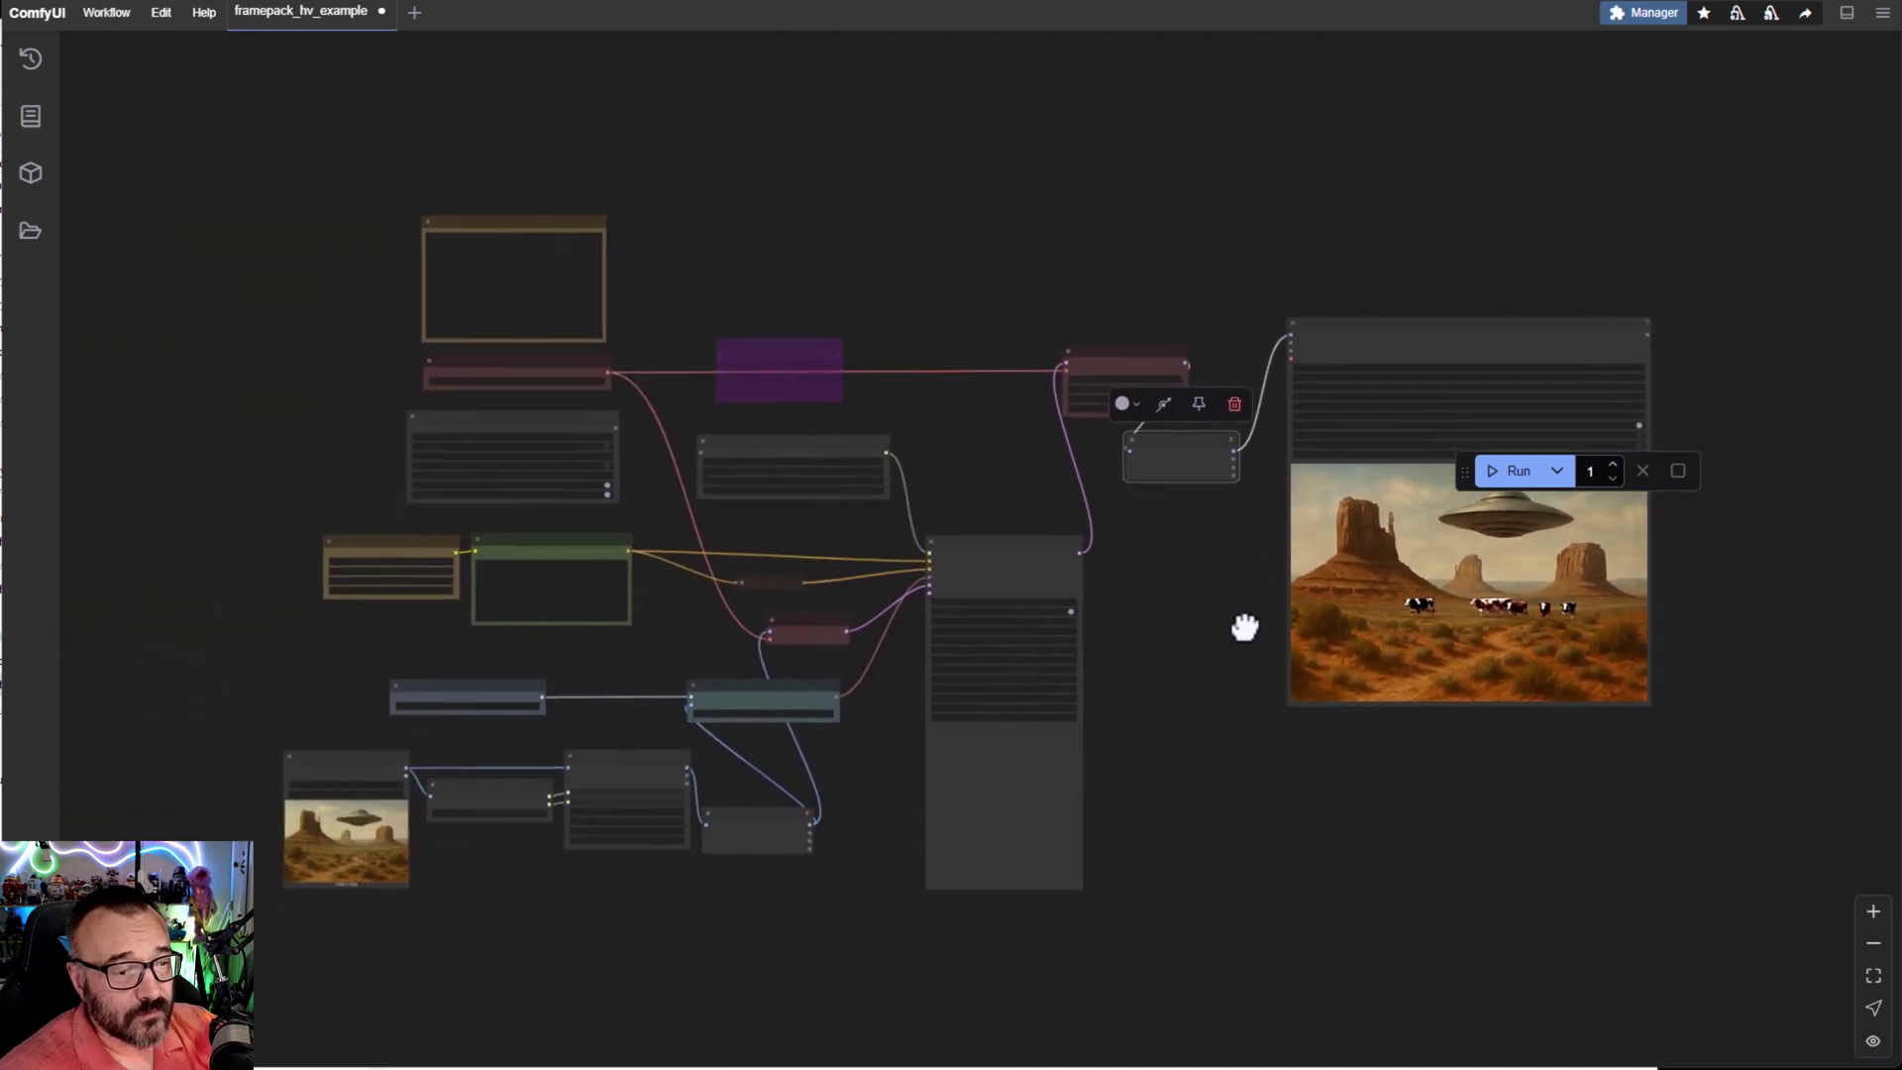
scroll(1179, 730, "up", 2)
left_click_drag(1180, 730, 1309, 669)
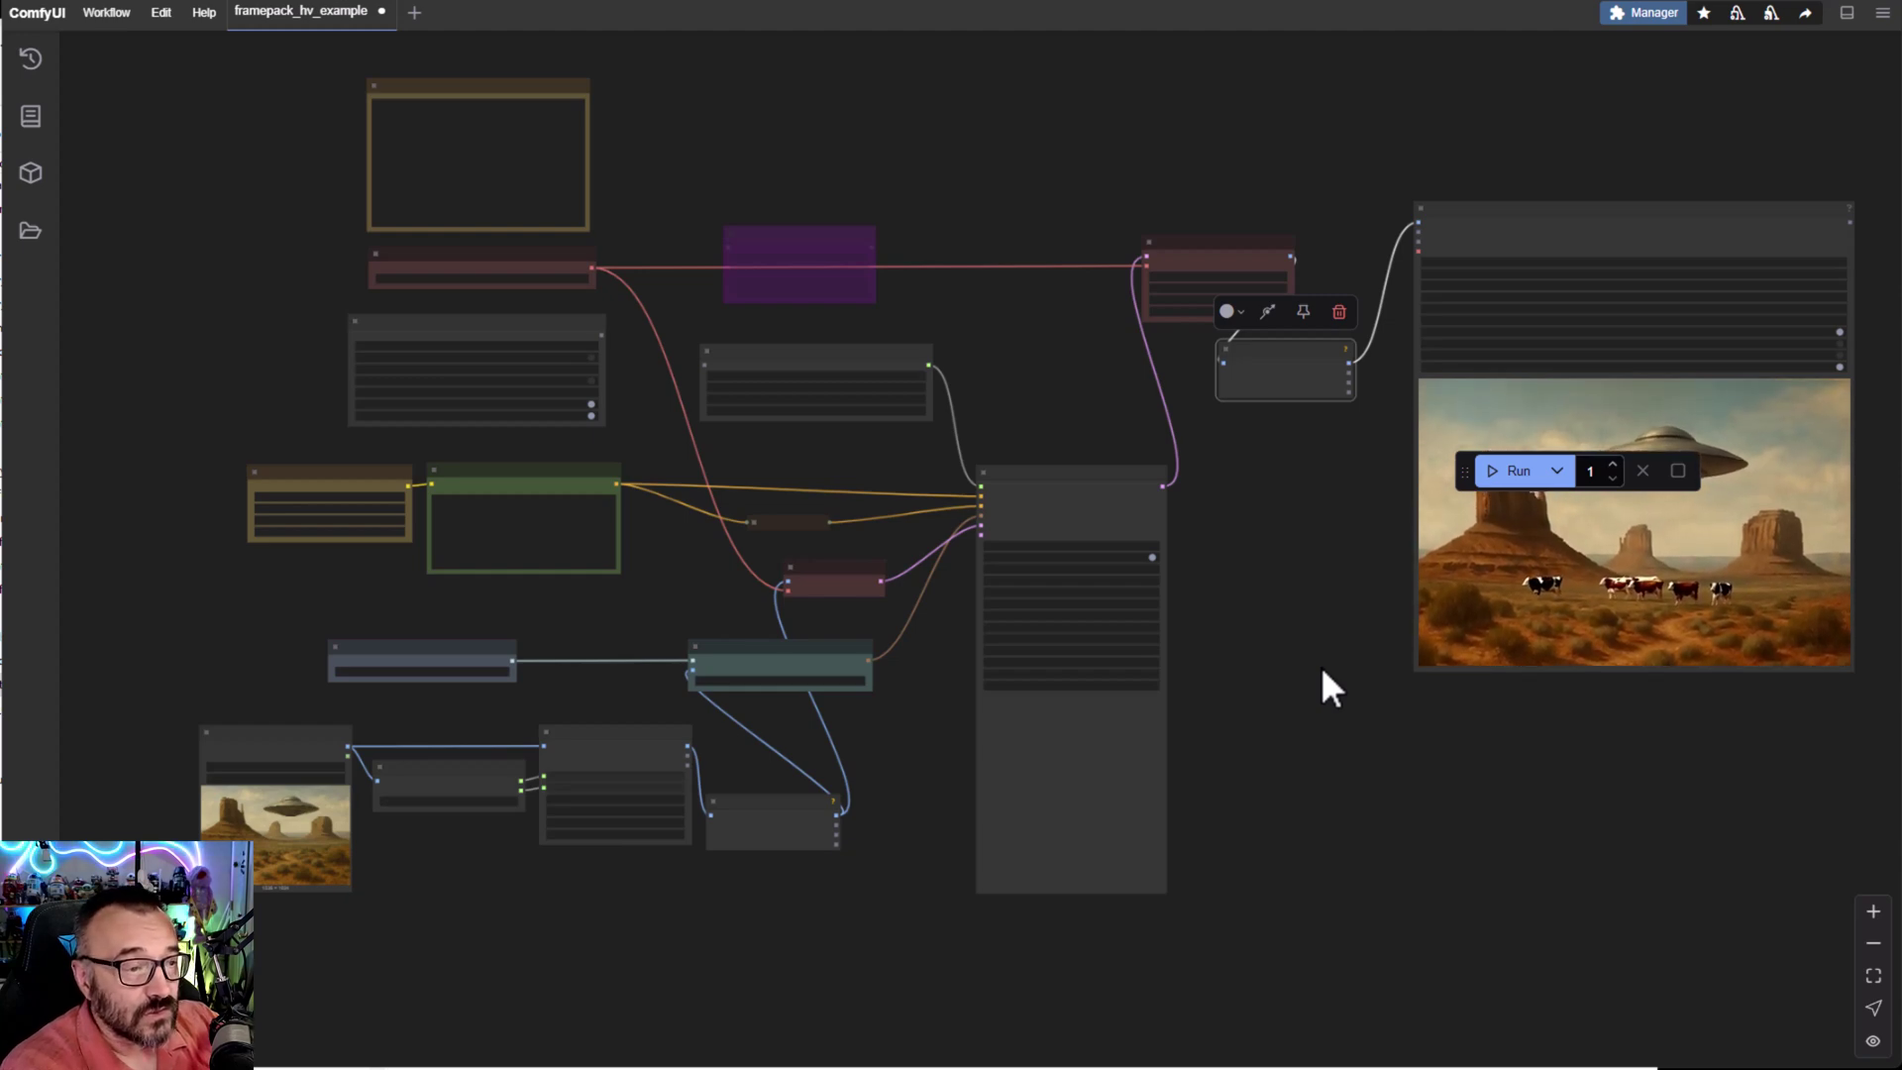
scroll(666, 502, "up", 5)
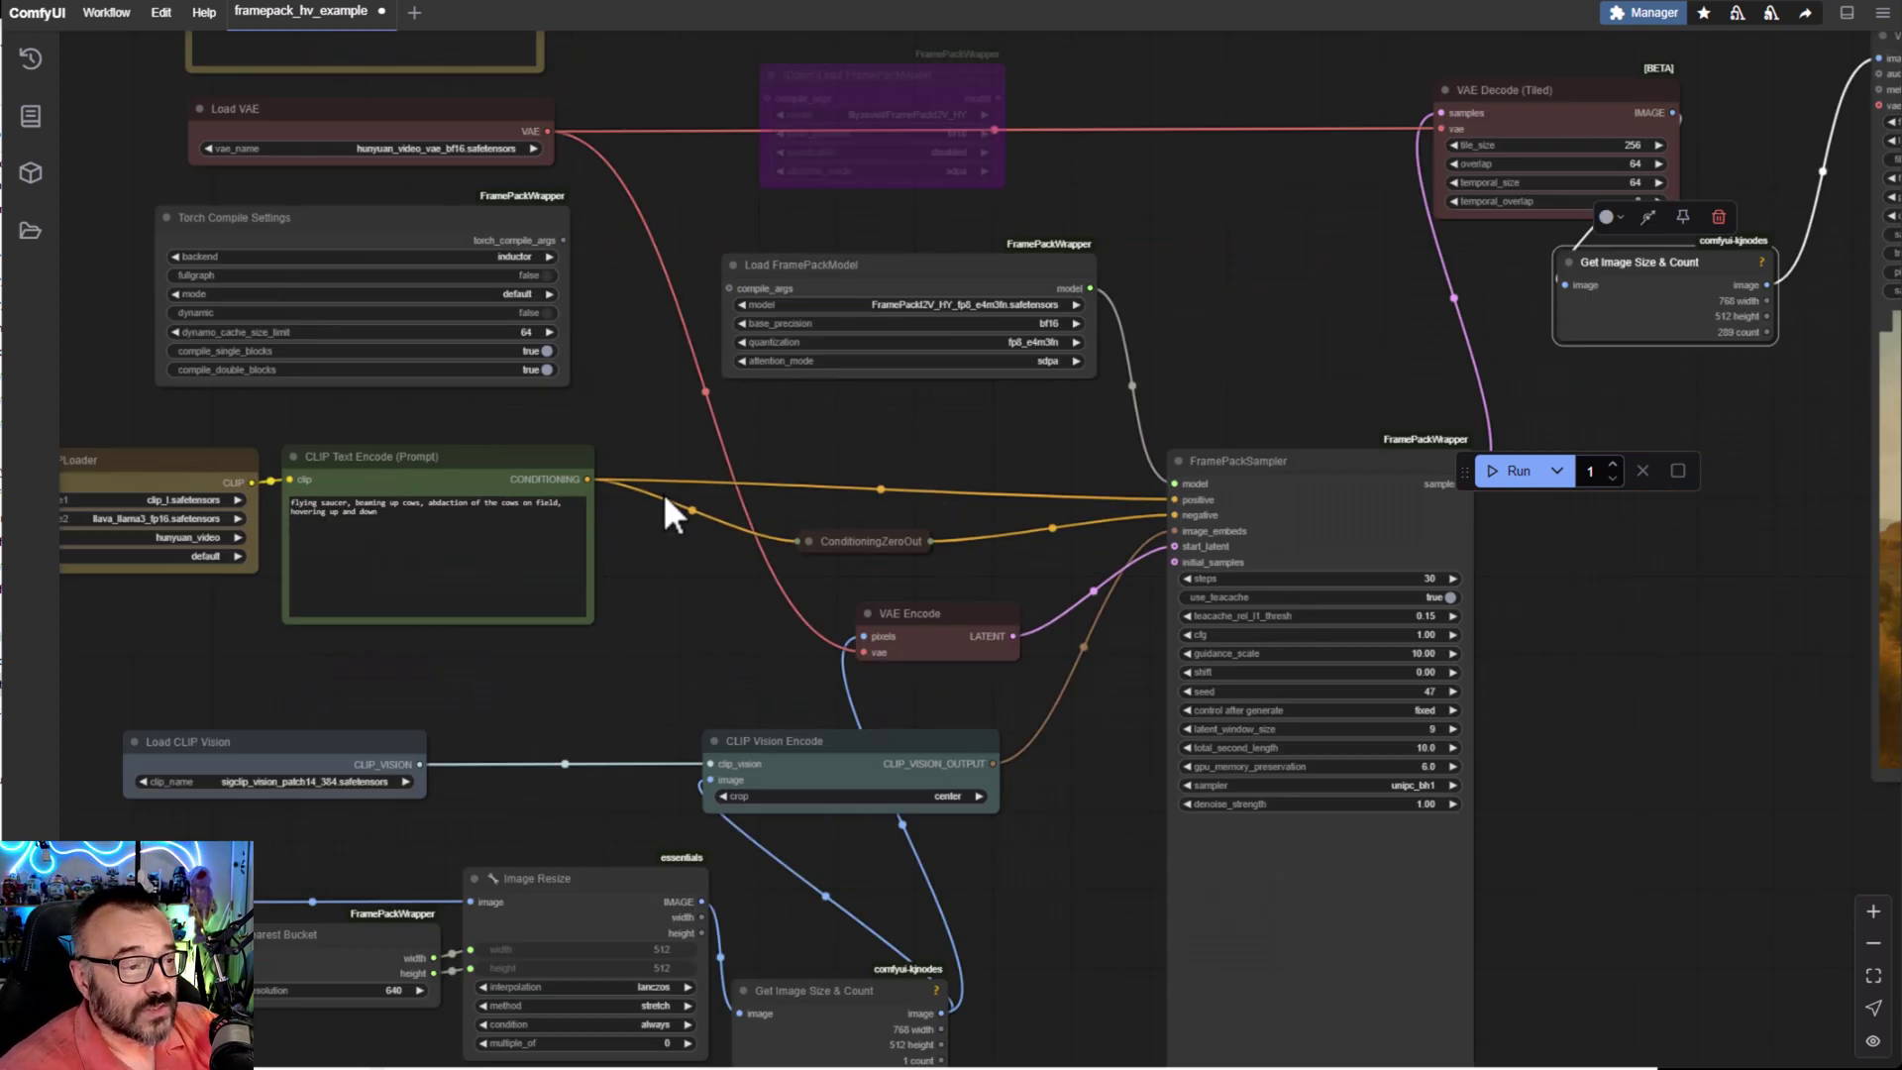